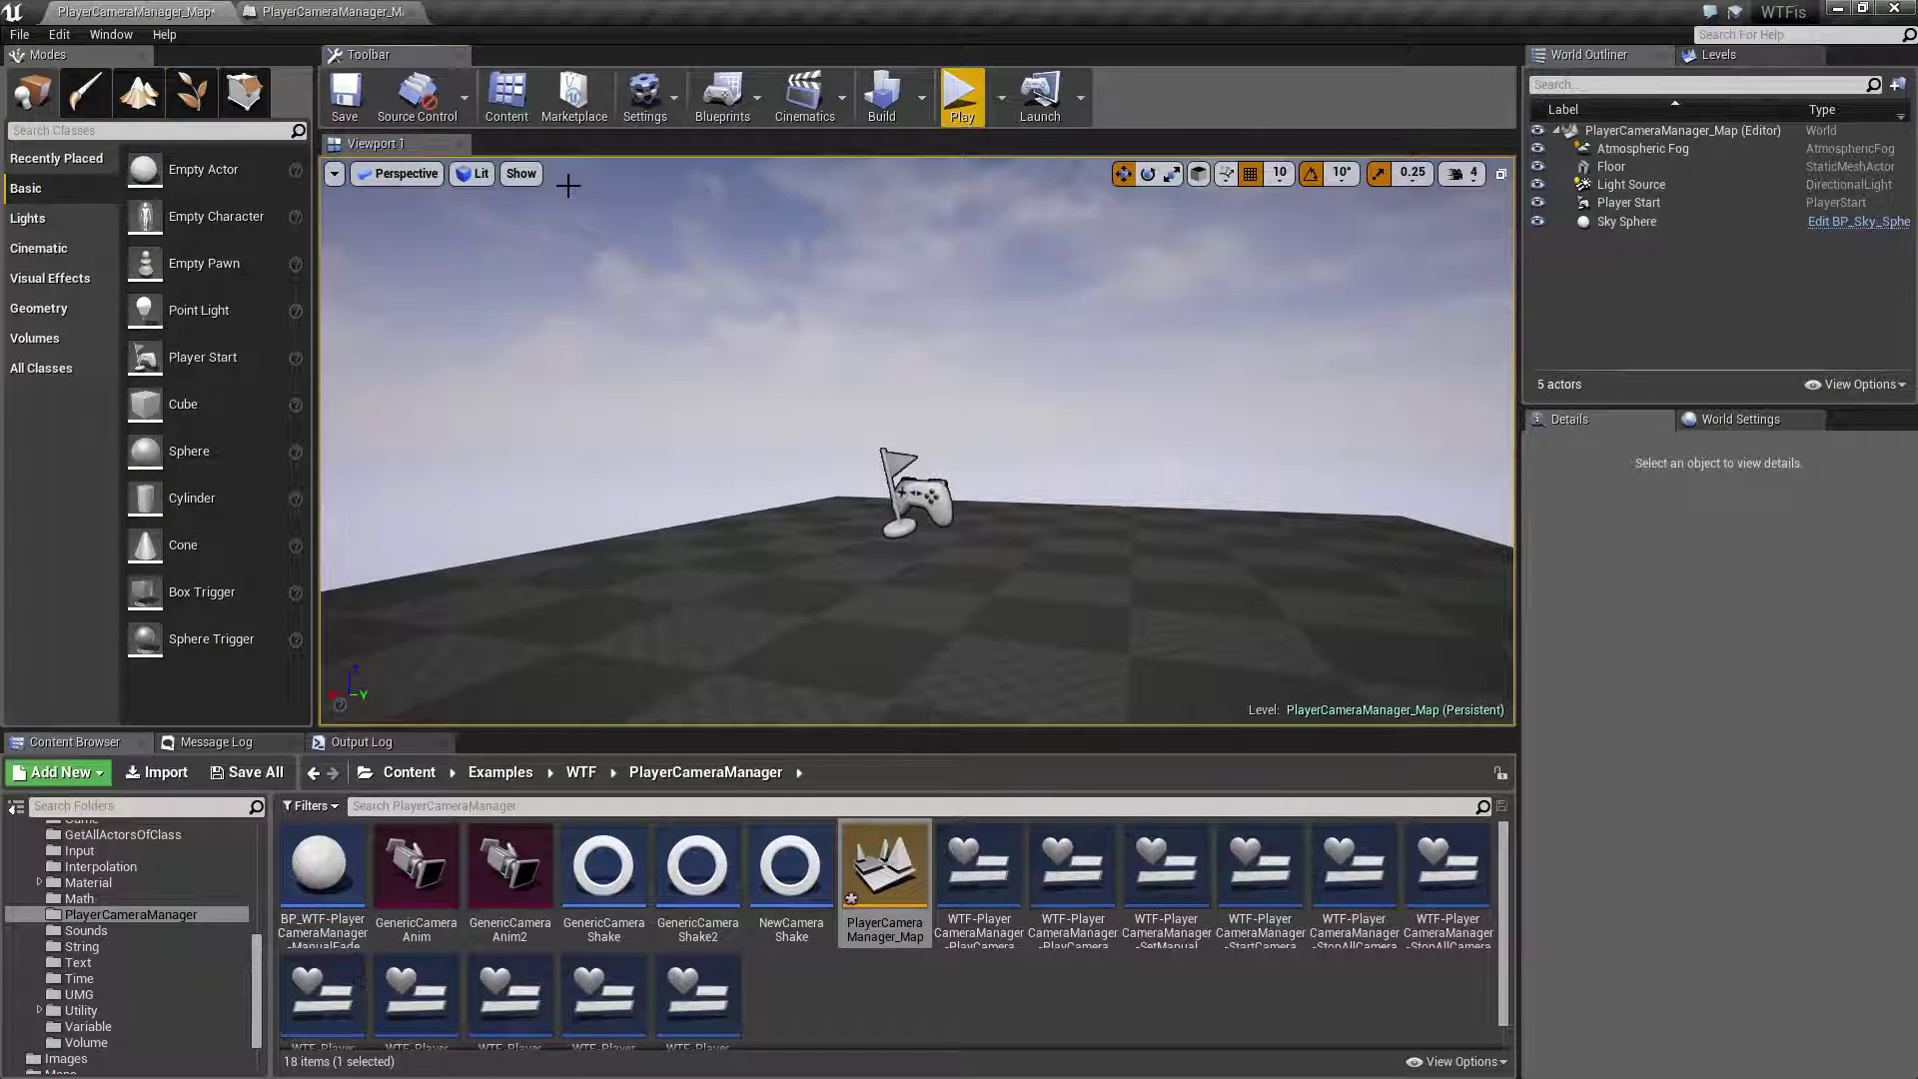
# - Test-play the level, triggering the camera animation, then stop the play session
pyautogui.click(979, 93)
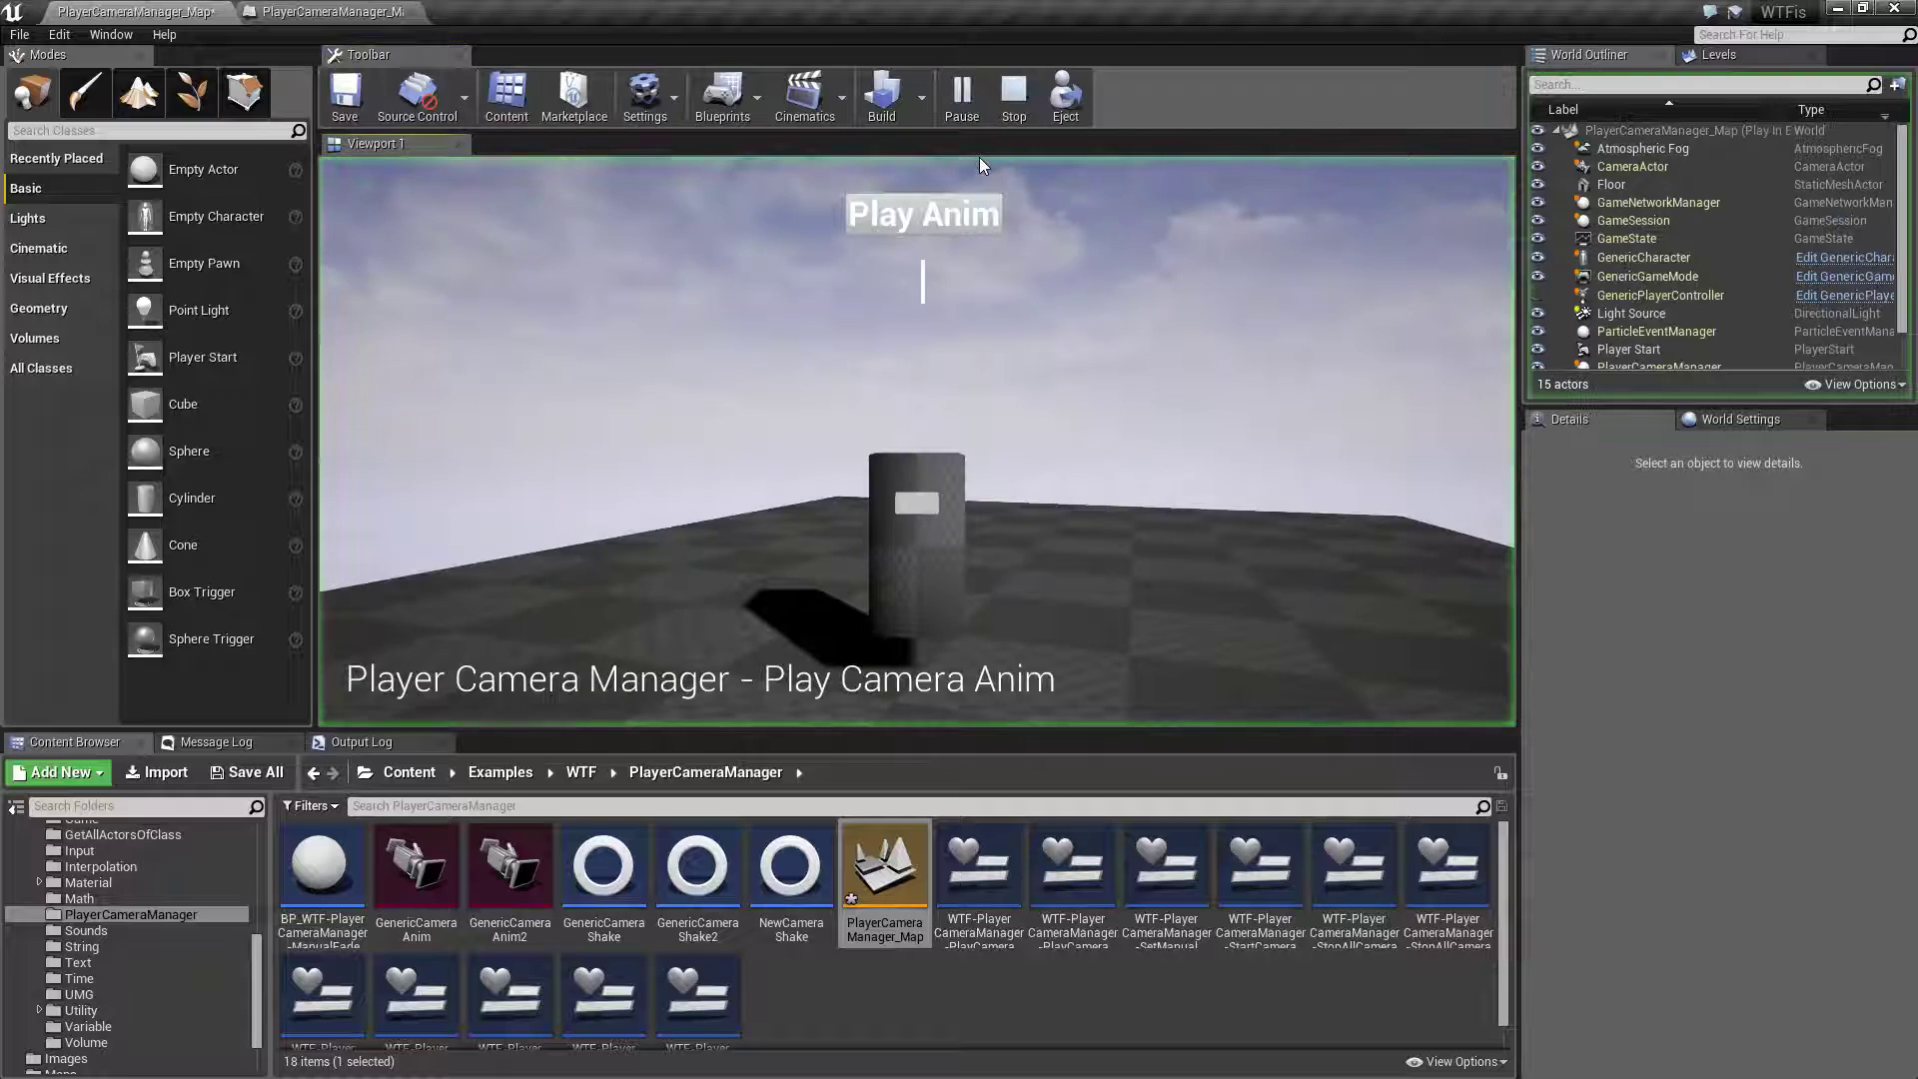
pyautogui.click(897, 218)
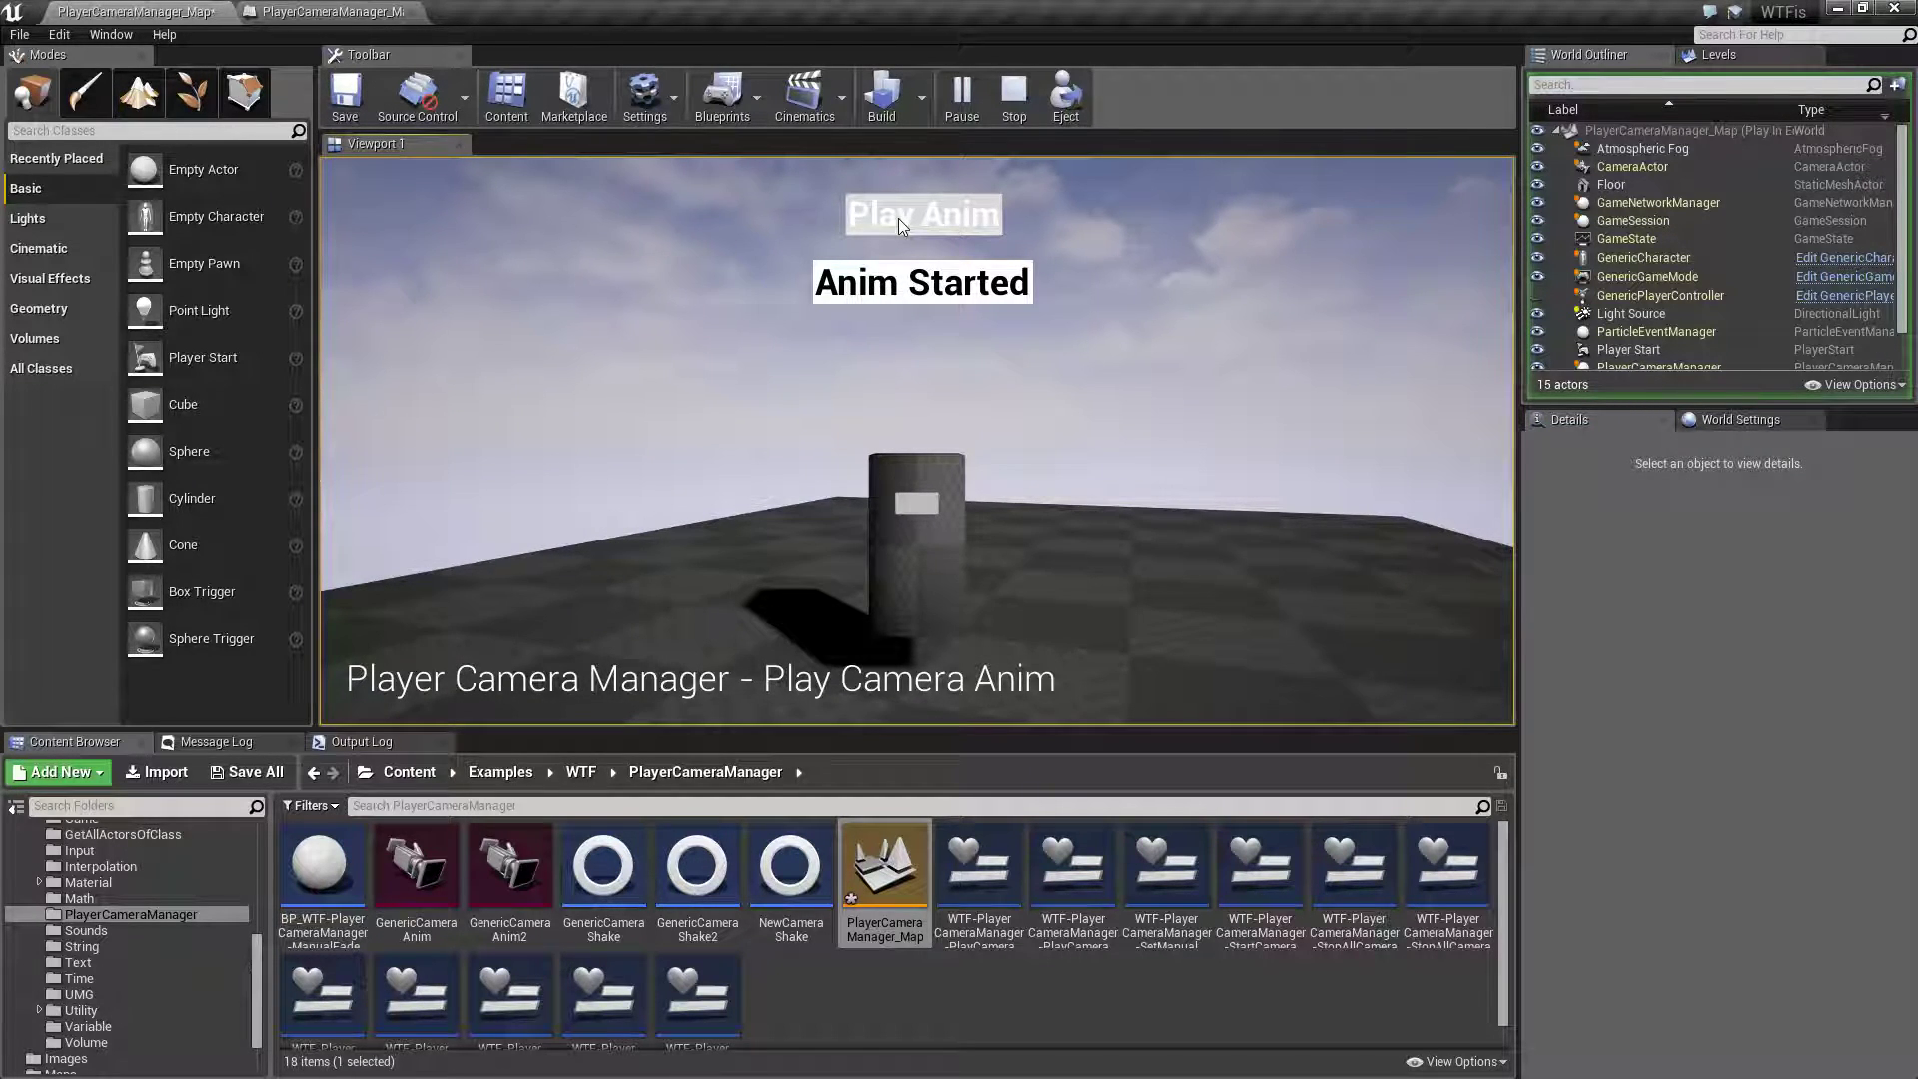
pyautogui.click(1004, 106)
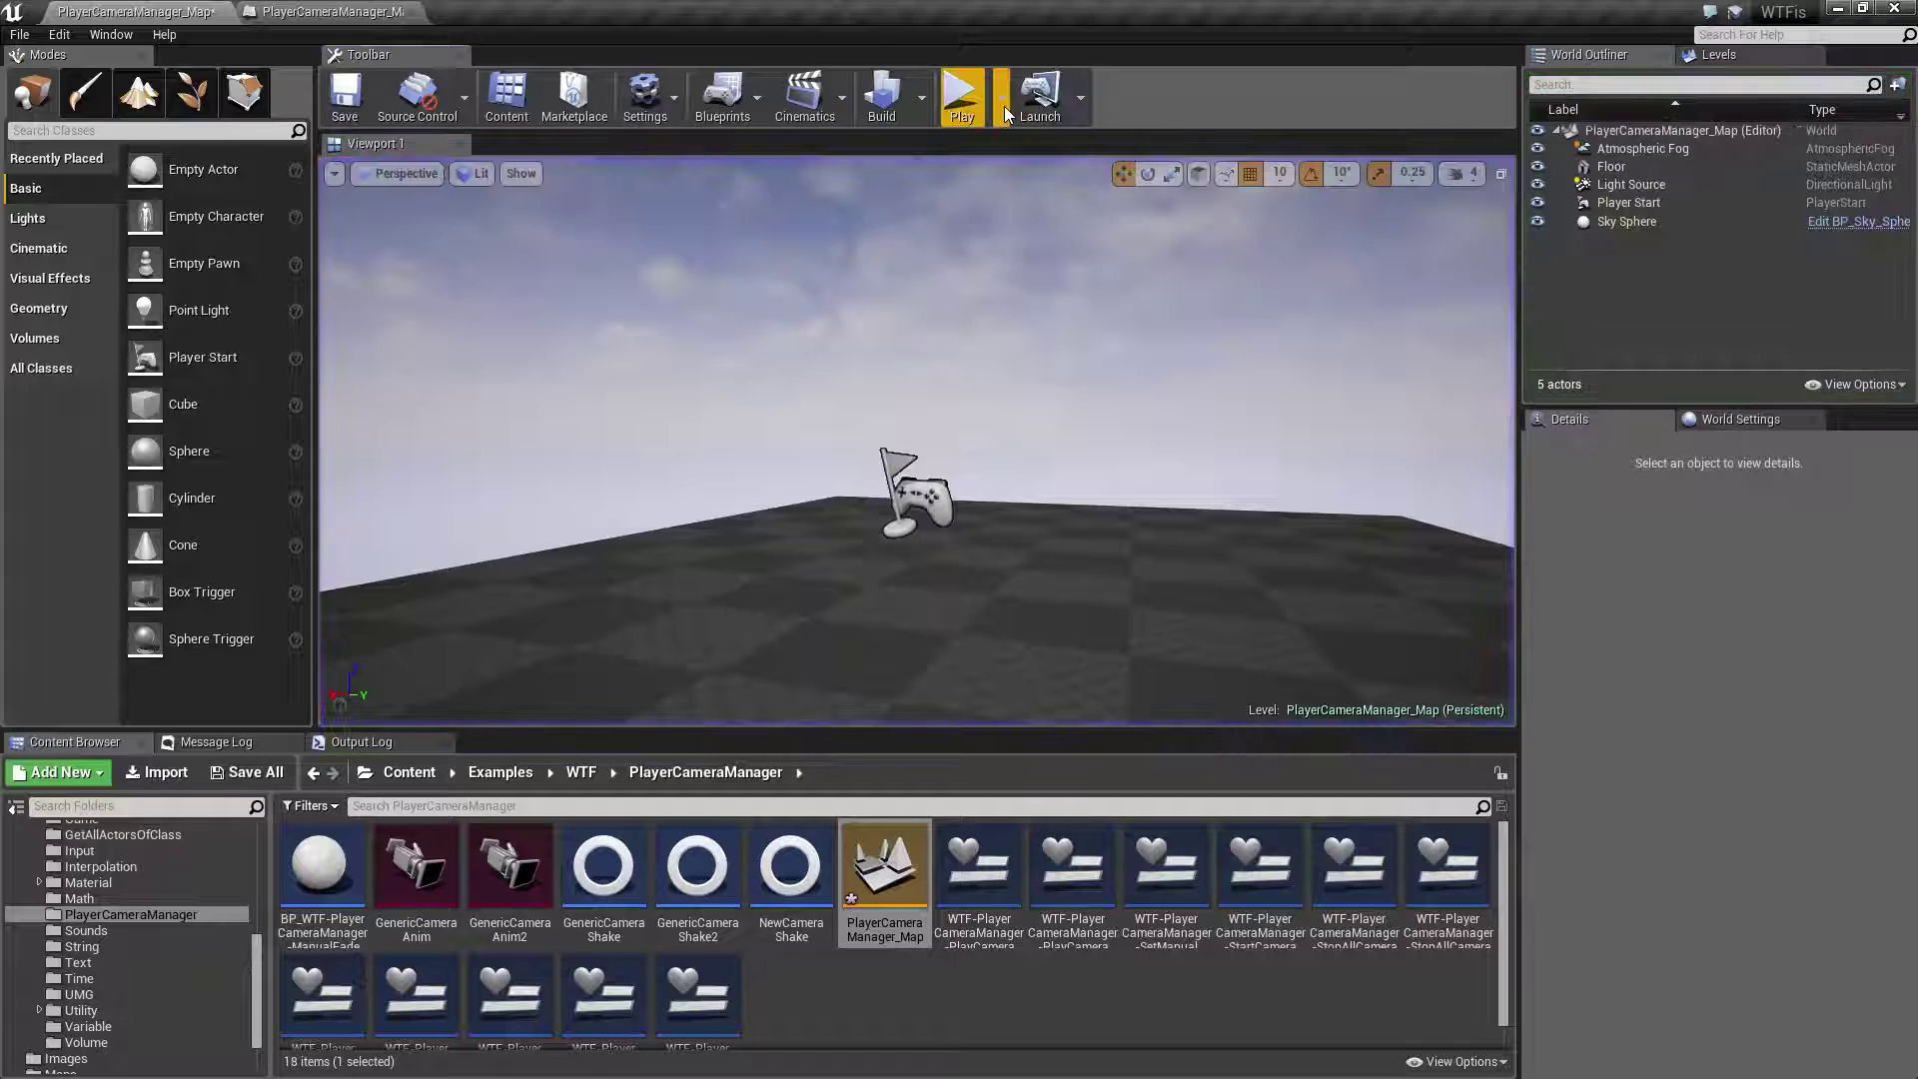
# - Open GenericCameraAnim and display and select its Rotation X curve track
pyautogui.click(415, 847)
pyautogui.doubleClick(416, 847)
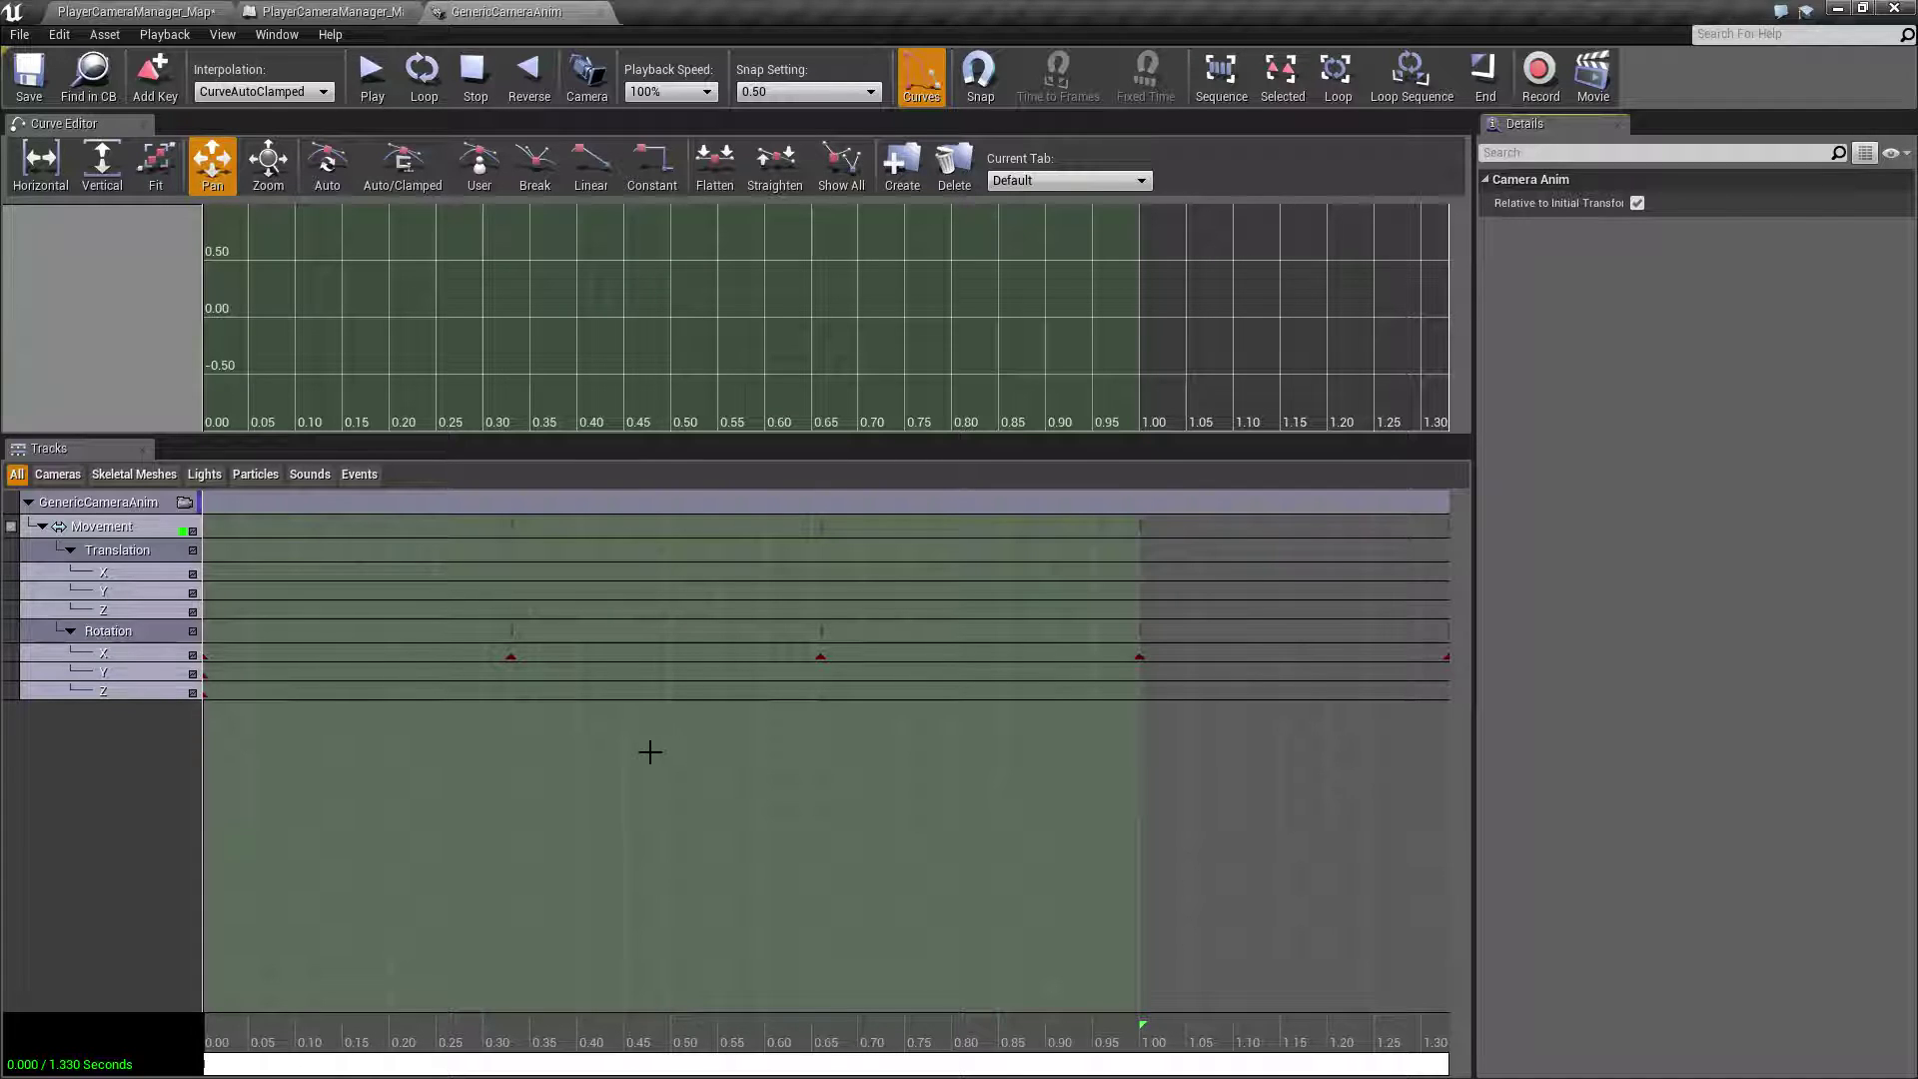
pyautogui.moveTo(490, 1065); pyautogui.dragTo(465, 1069)
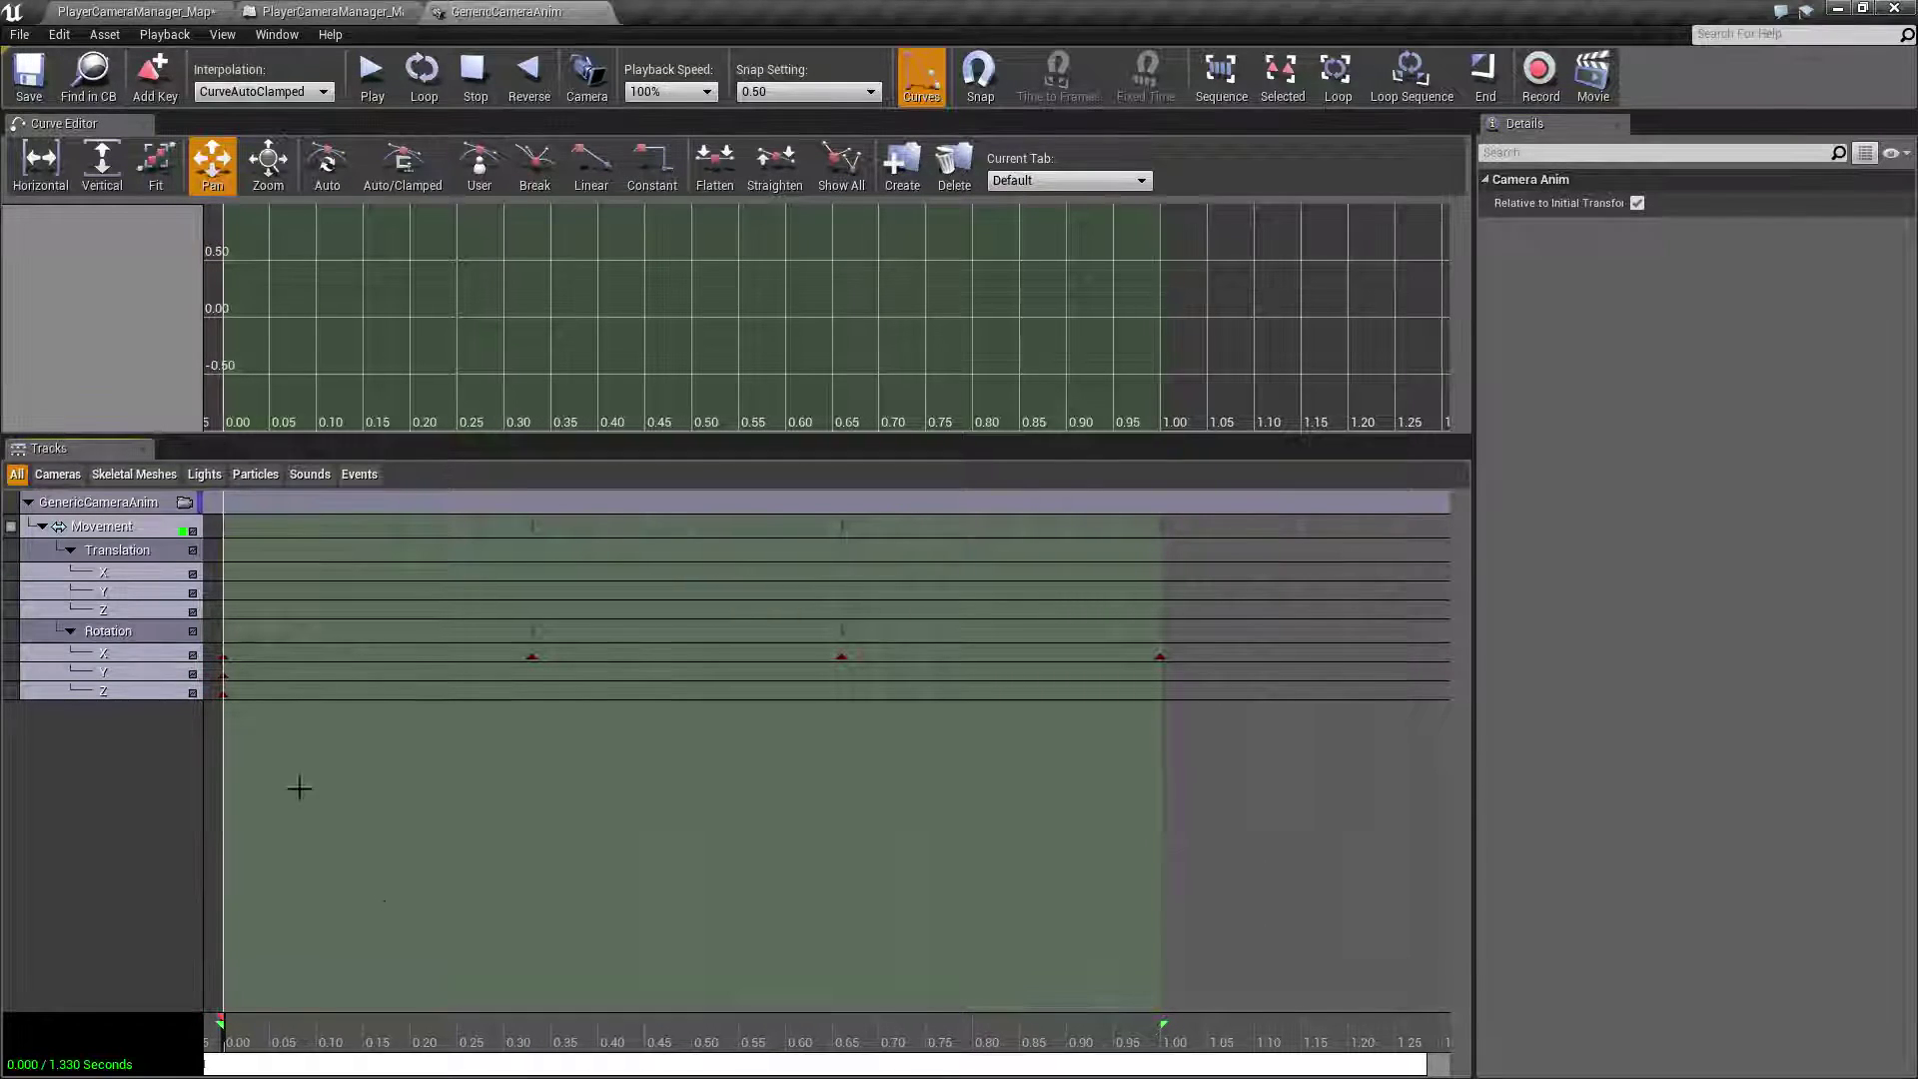
pyautogui.click(193, 655)
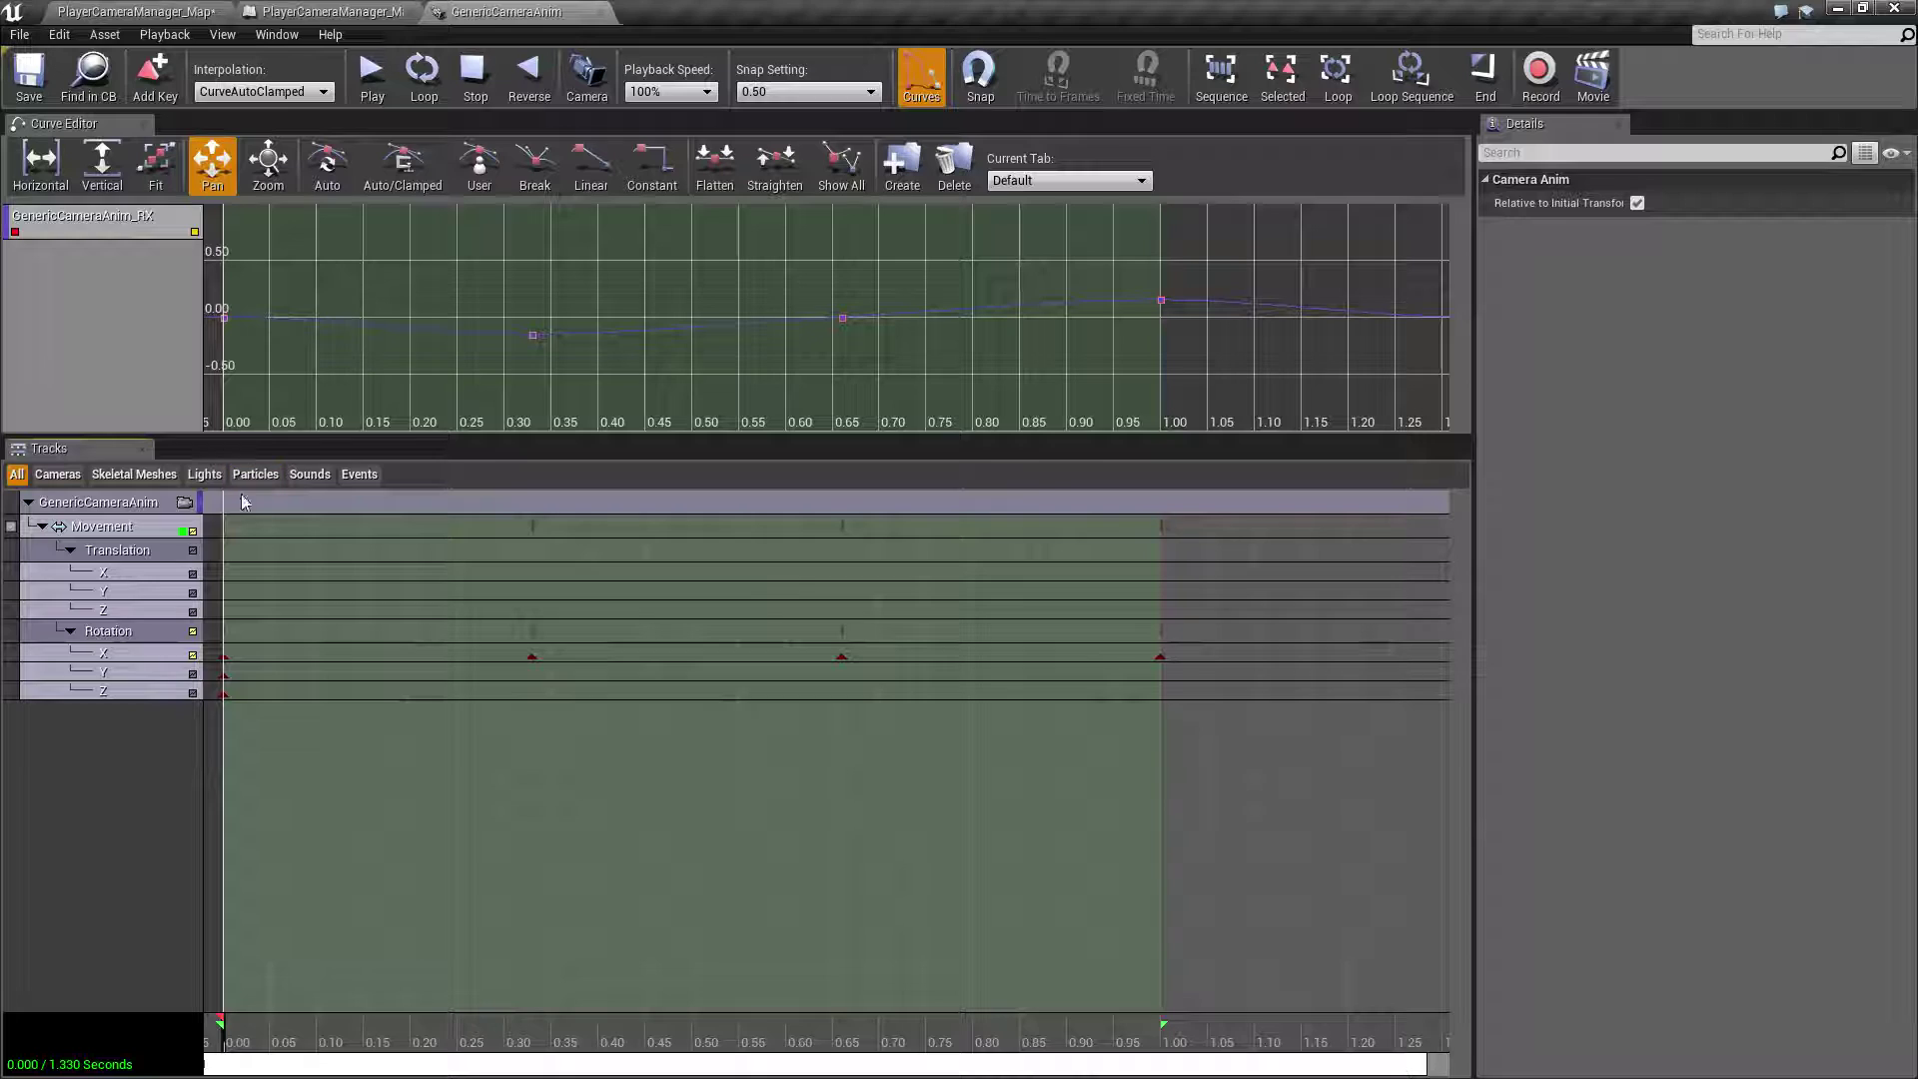
pyautogui.click(120, 653)
pyautogui.moveTo(537, 341)
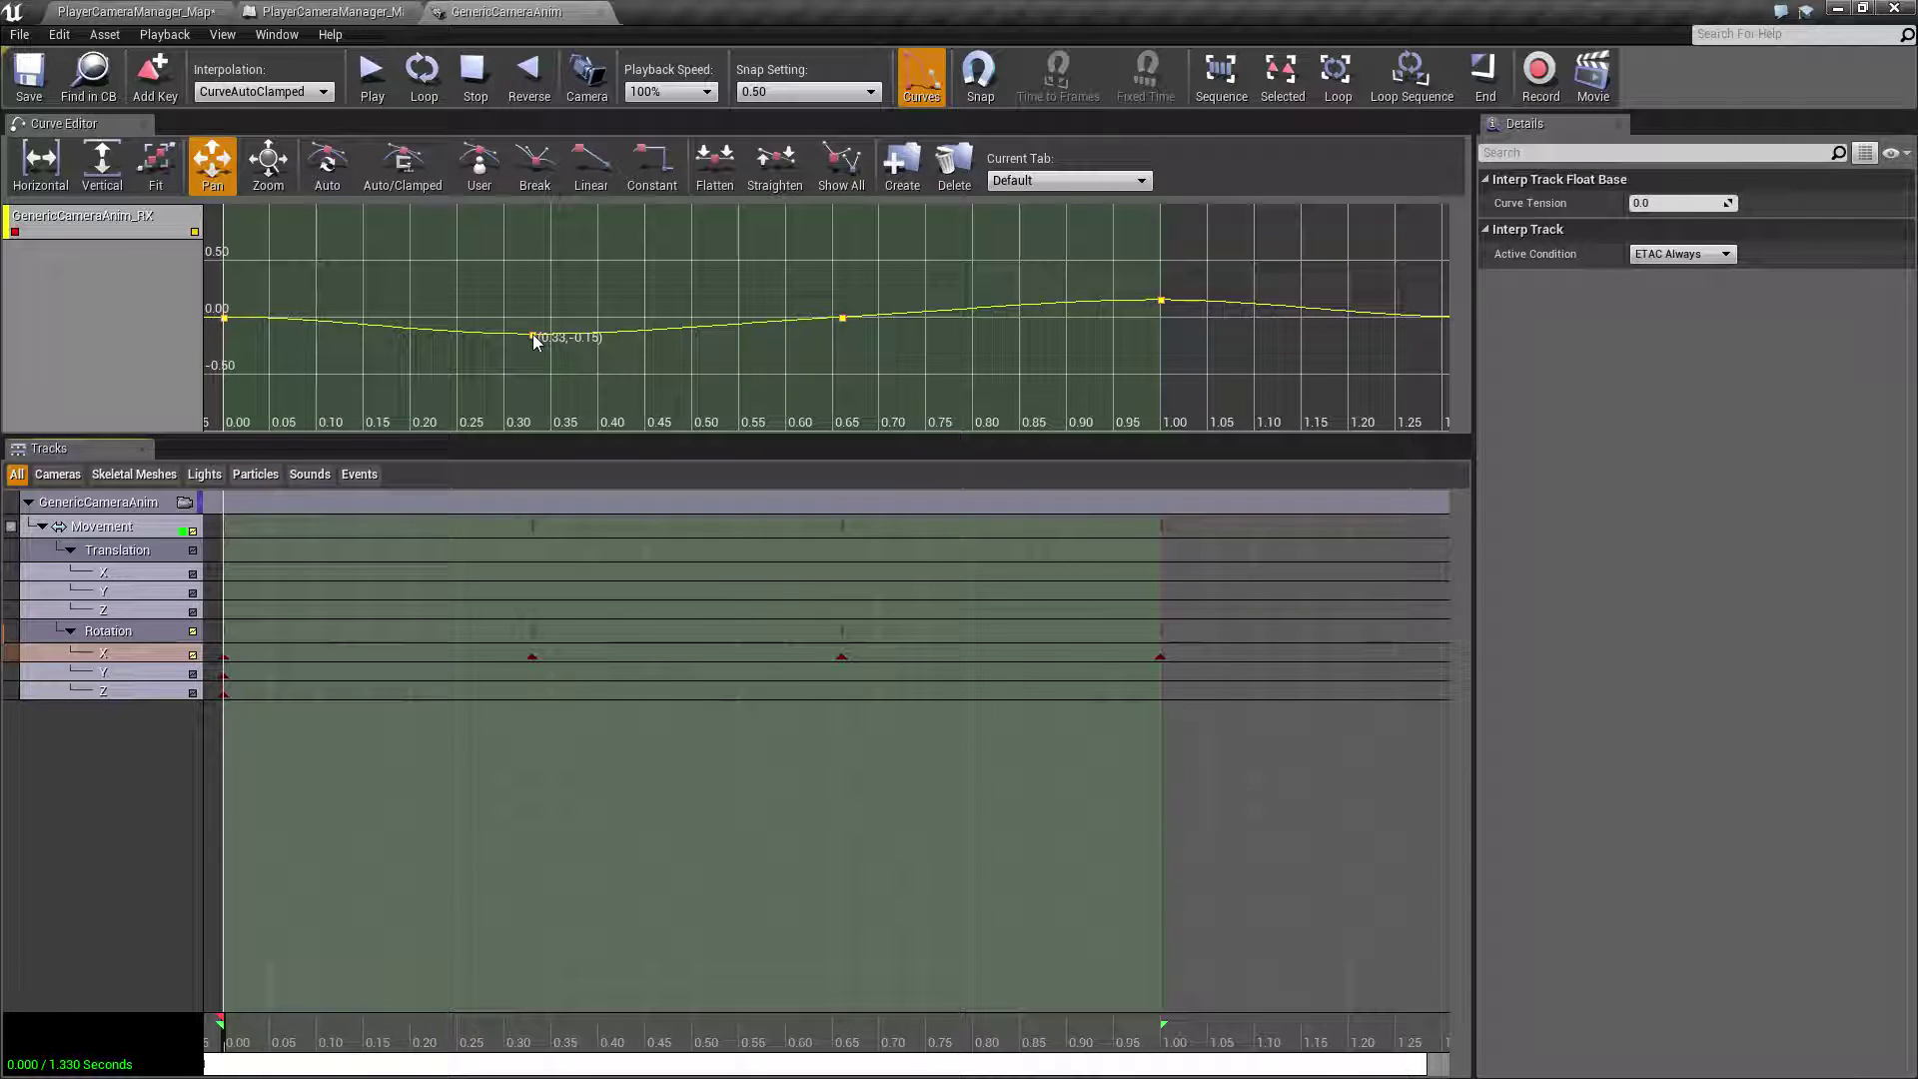
pyautogui.moveTo(843, 321)
pyautogui.moveTo(1166, 310)
# - Drag the loop-end marker out to the animation's full 1.33-second length
pyautogui.moveTo(1165, 1027)
pyautogui.mouseDown()
pyautogui.moveTo(1399, 1025)
pyautogui.moveTo(1416, 1071)
pyautogui.mouseUp()
pyautogui.moveTo(1329, 1029); pyautogui.dragTo(1392, 1027)
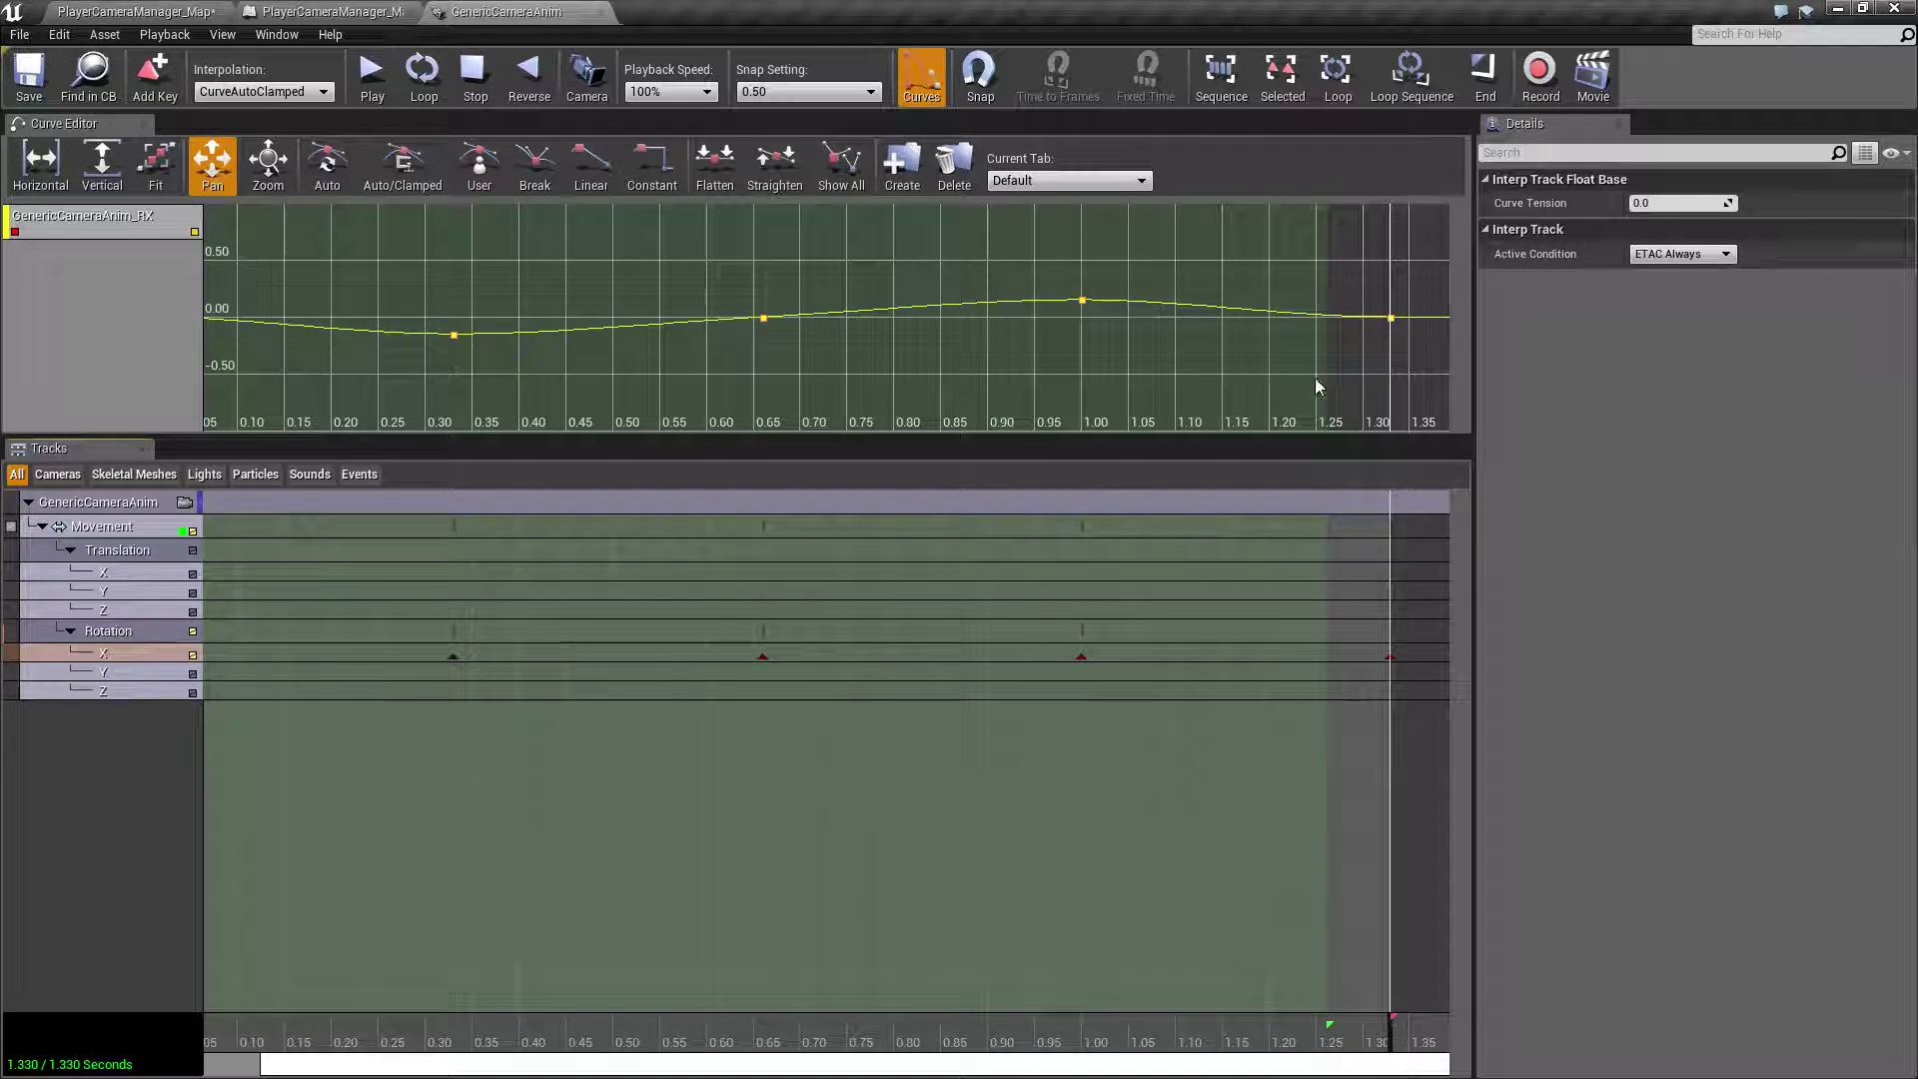
pyautogui.moveTo(1330, 1026); pyautogui.dragTo(1394, 1029)
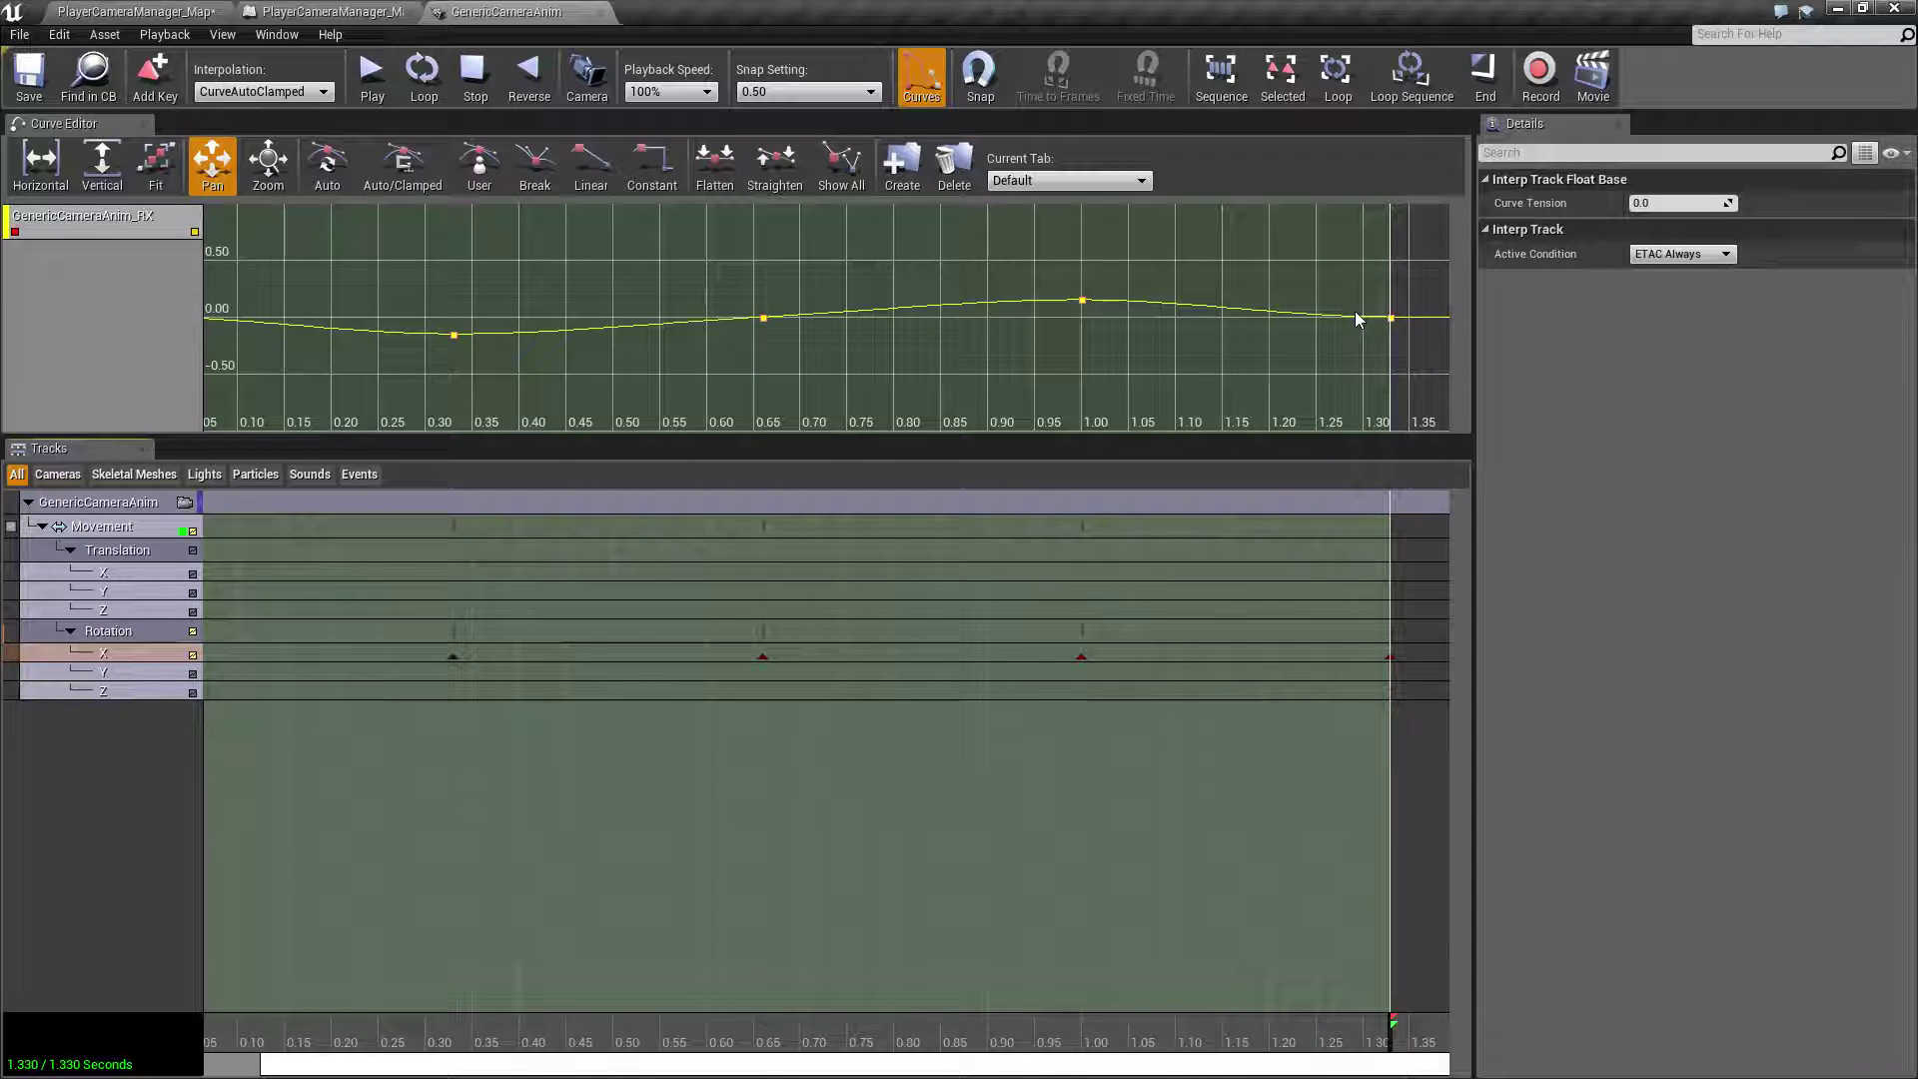
pyautogui.moveTo(959, 1065); pyautogui.dragTo(853, 1062)
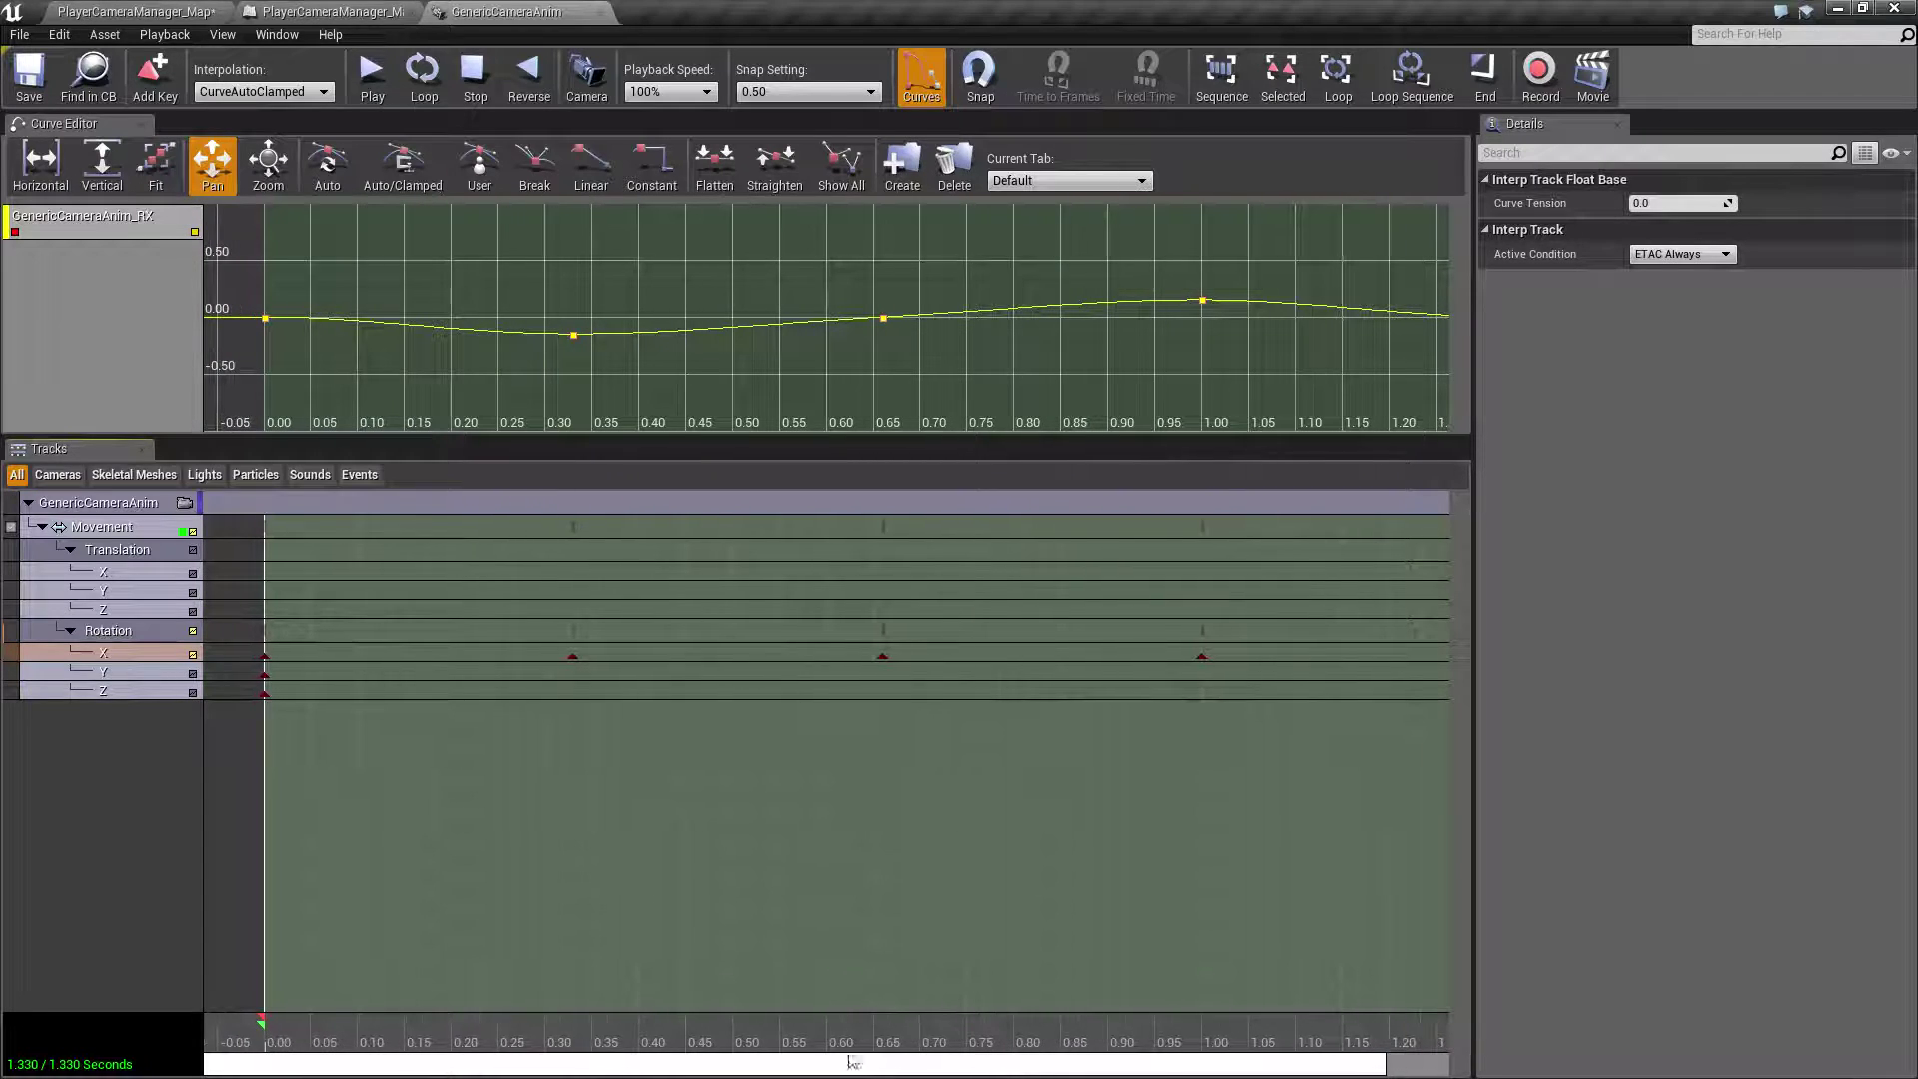
# - Close GenericCameraAnim's editor, test-play the level triggering the camera animation, then stop
pyautogui.click(601, 14)
pyautogui.click(487, 120)
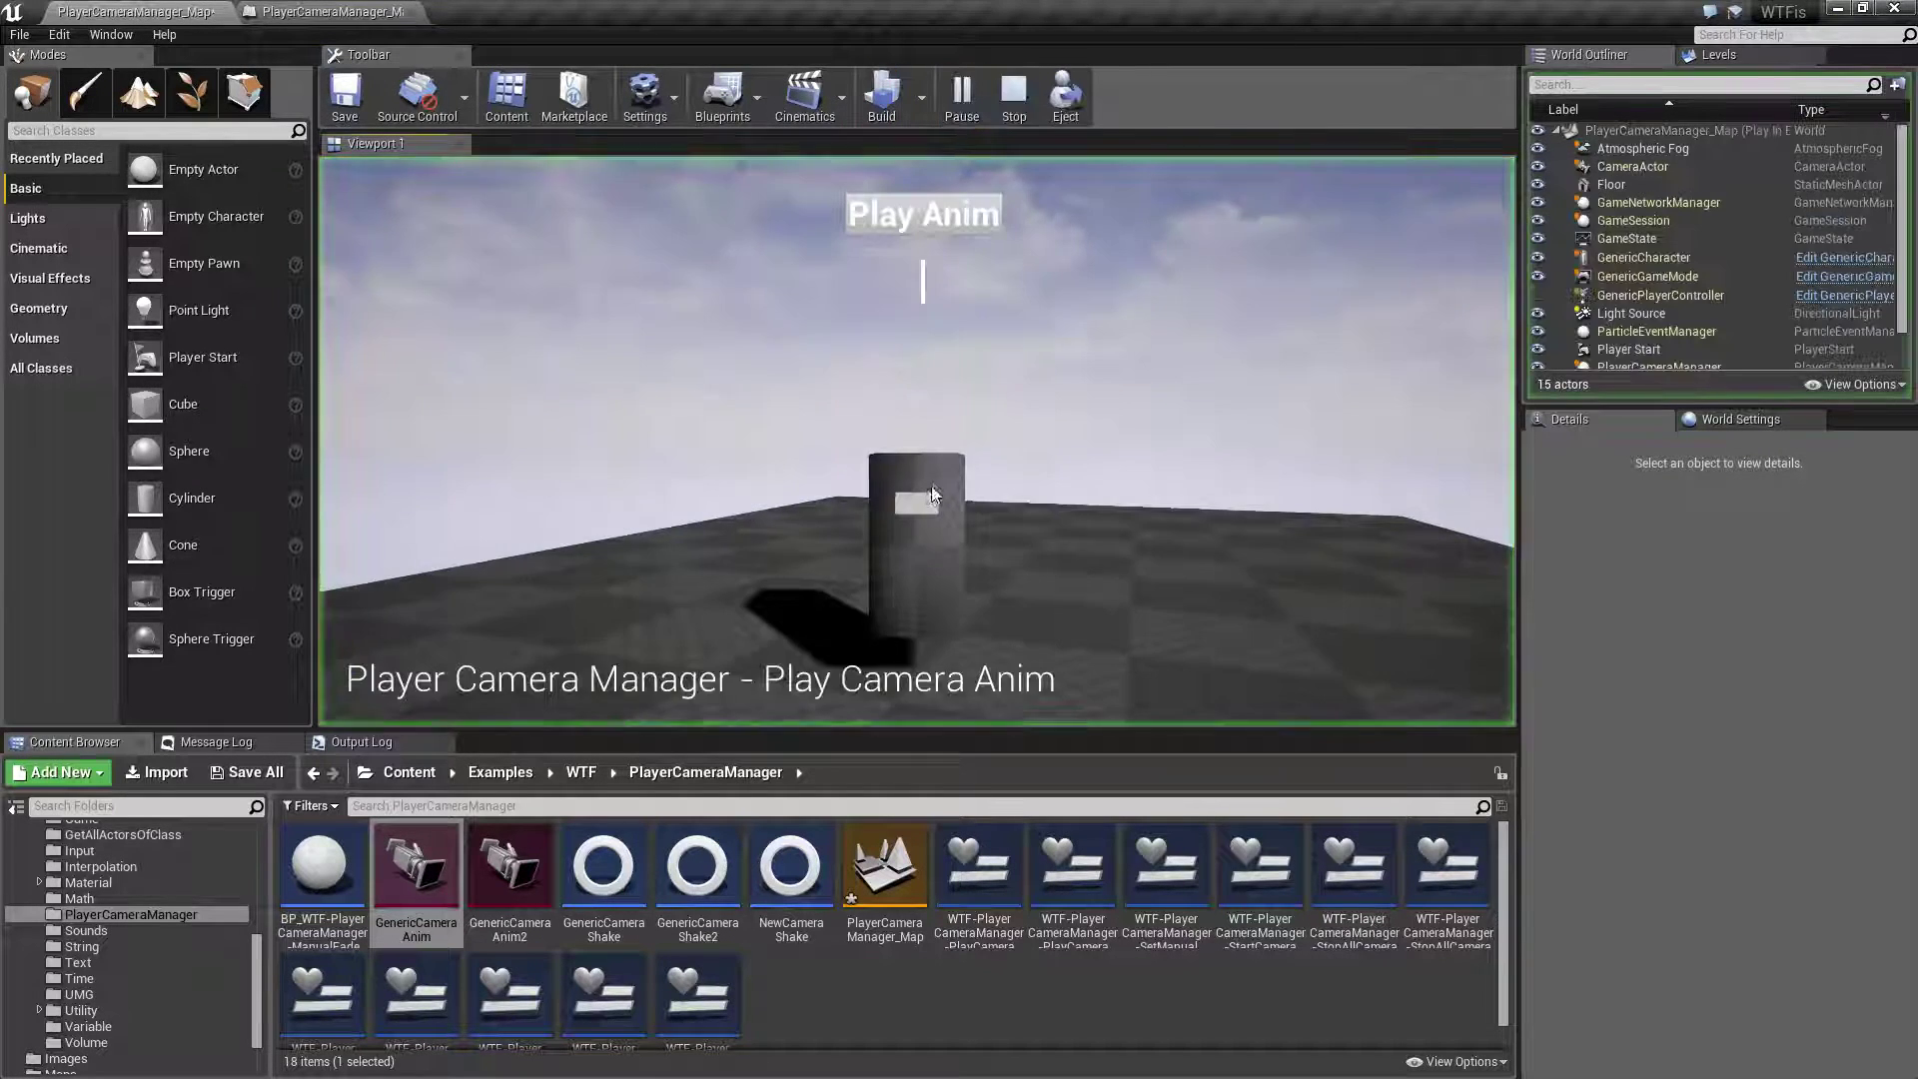
pyautogui.click(926, 214)
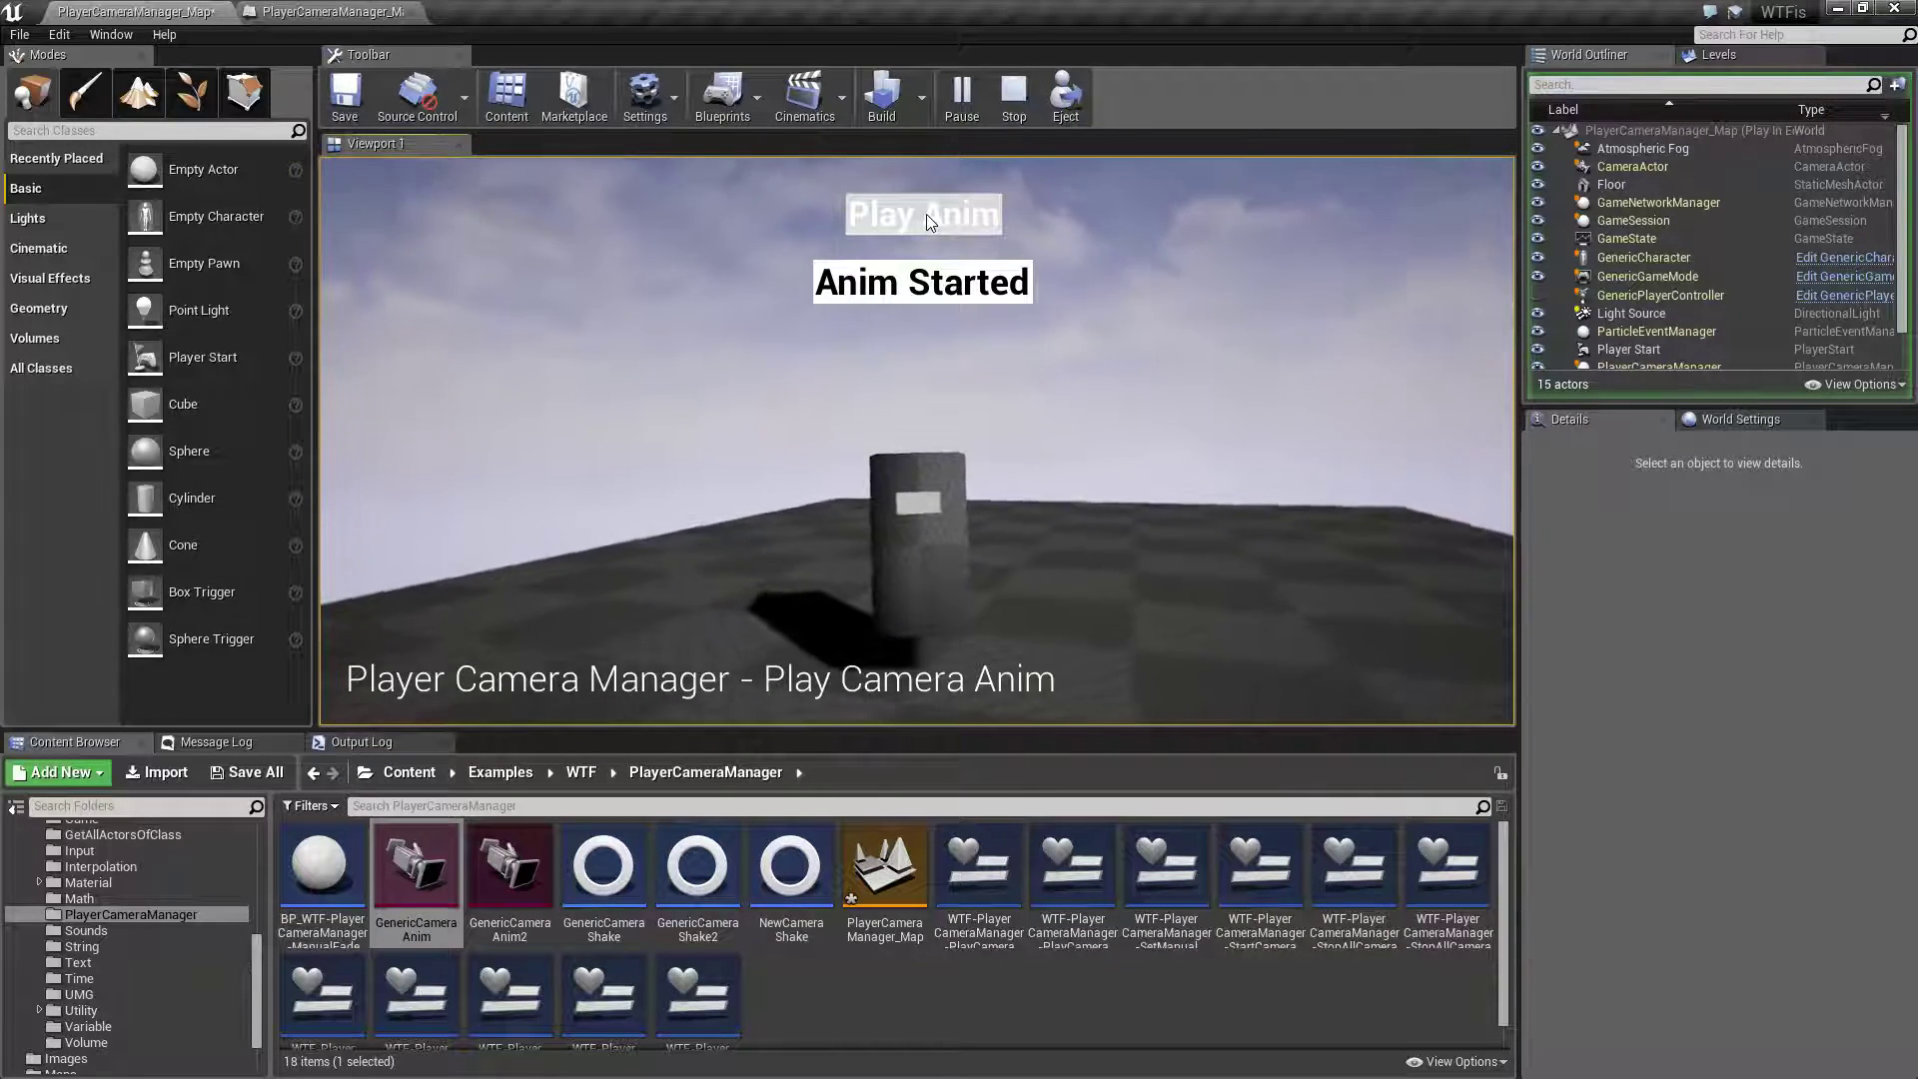
pyautogui.click(1012, 98)
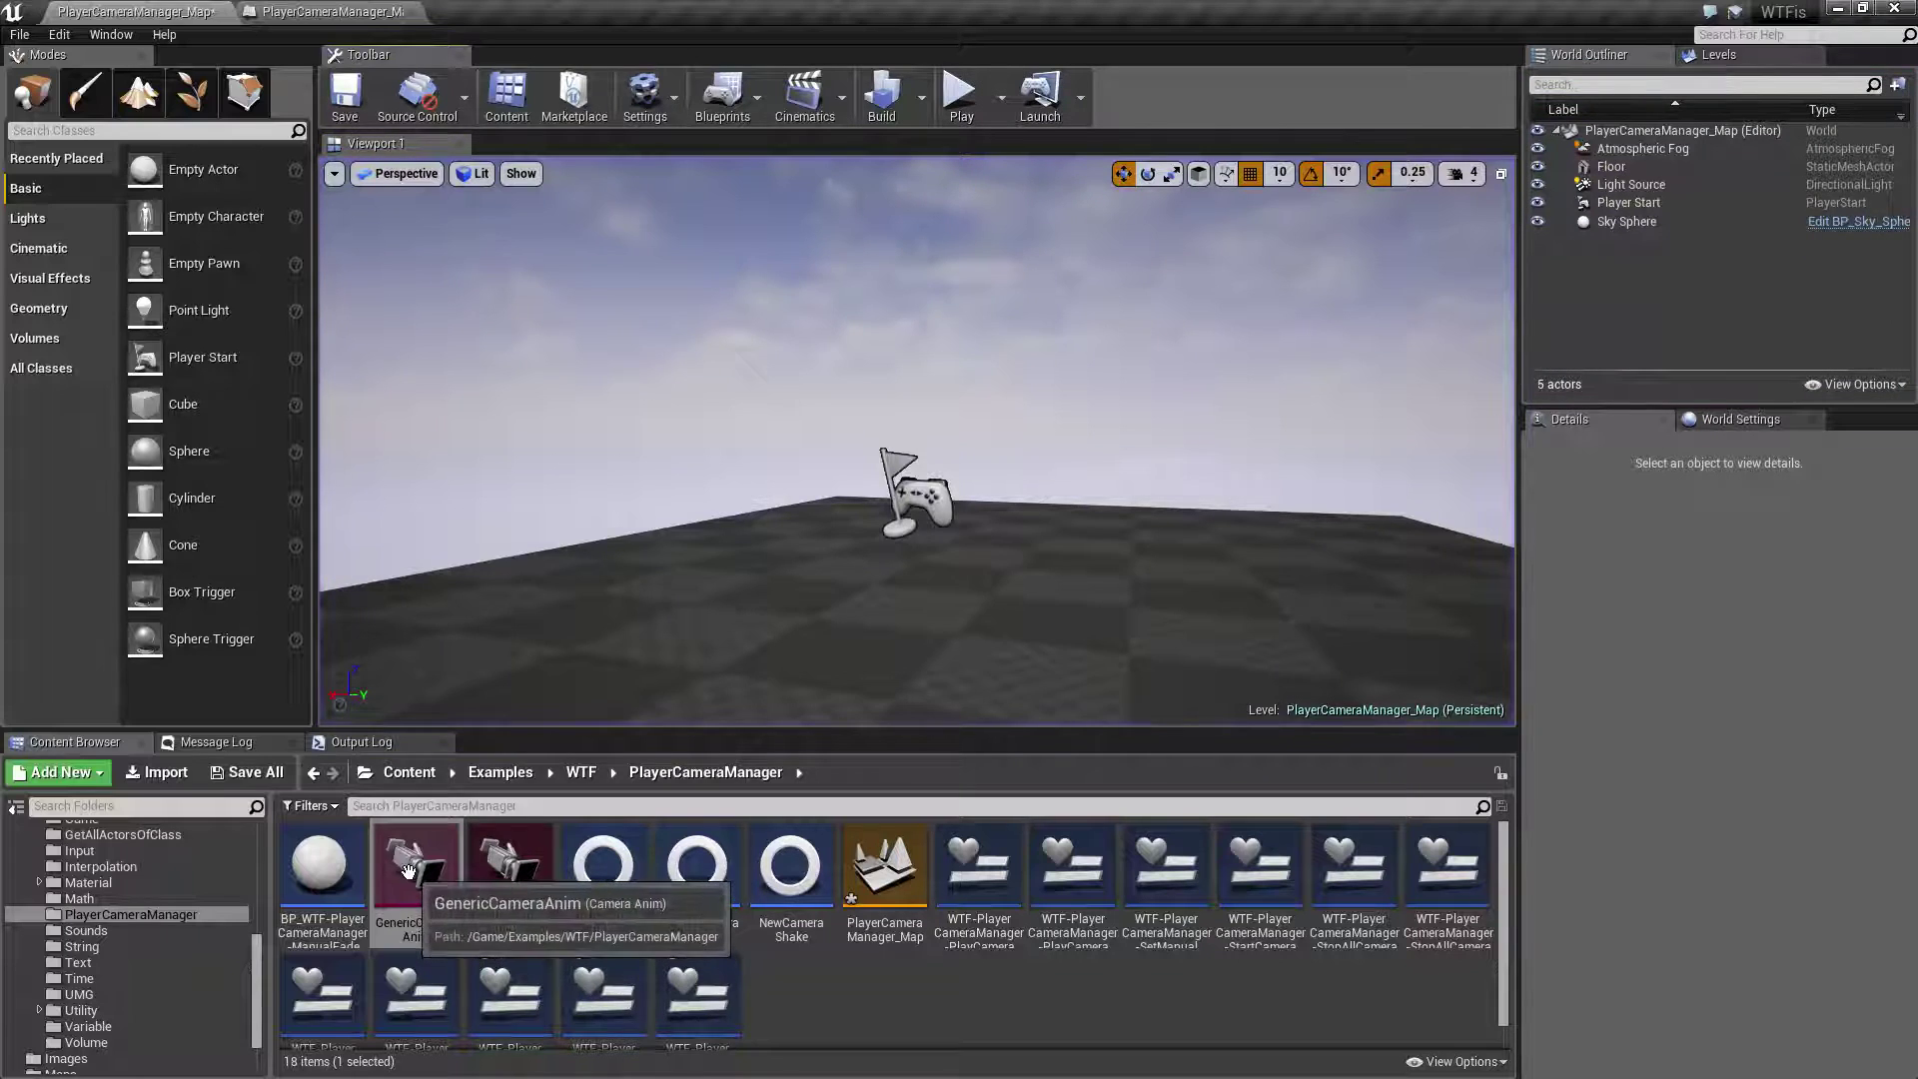
# - Create a Miscellaneous > Camera Anim asset named NewCameraAnim and open it
pyautogui.rightClick(851, 1006)
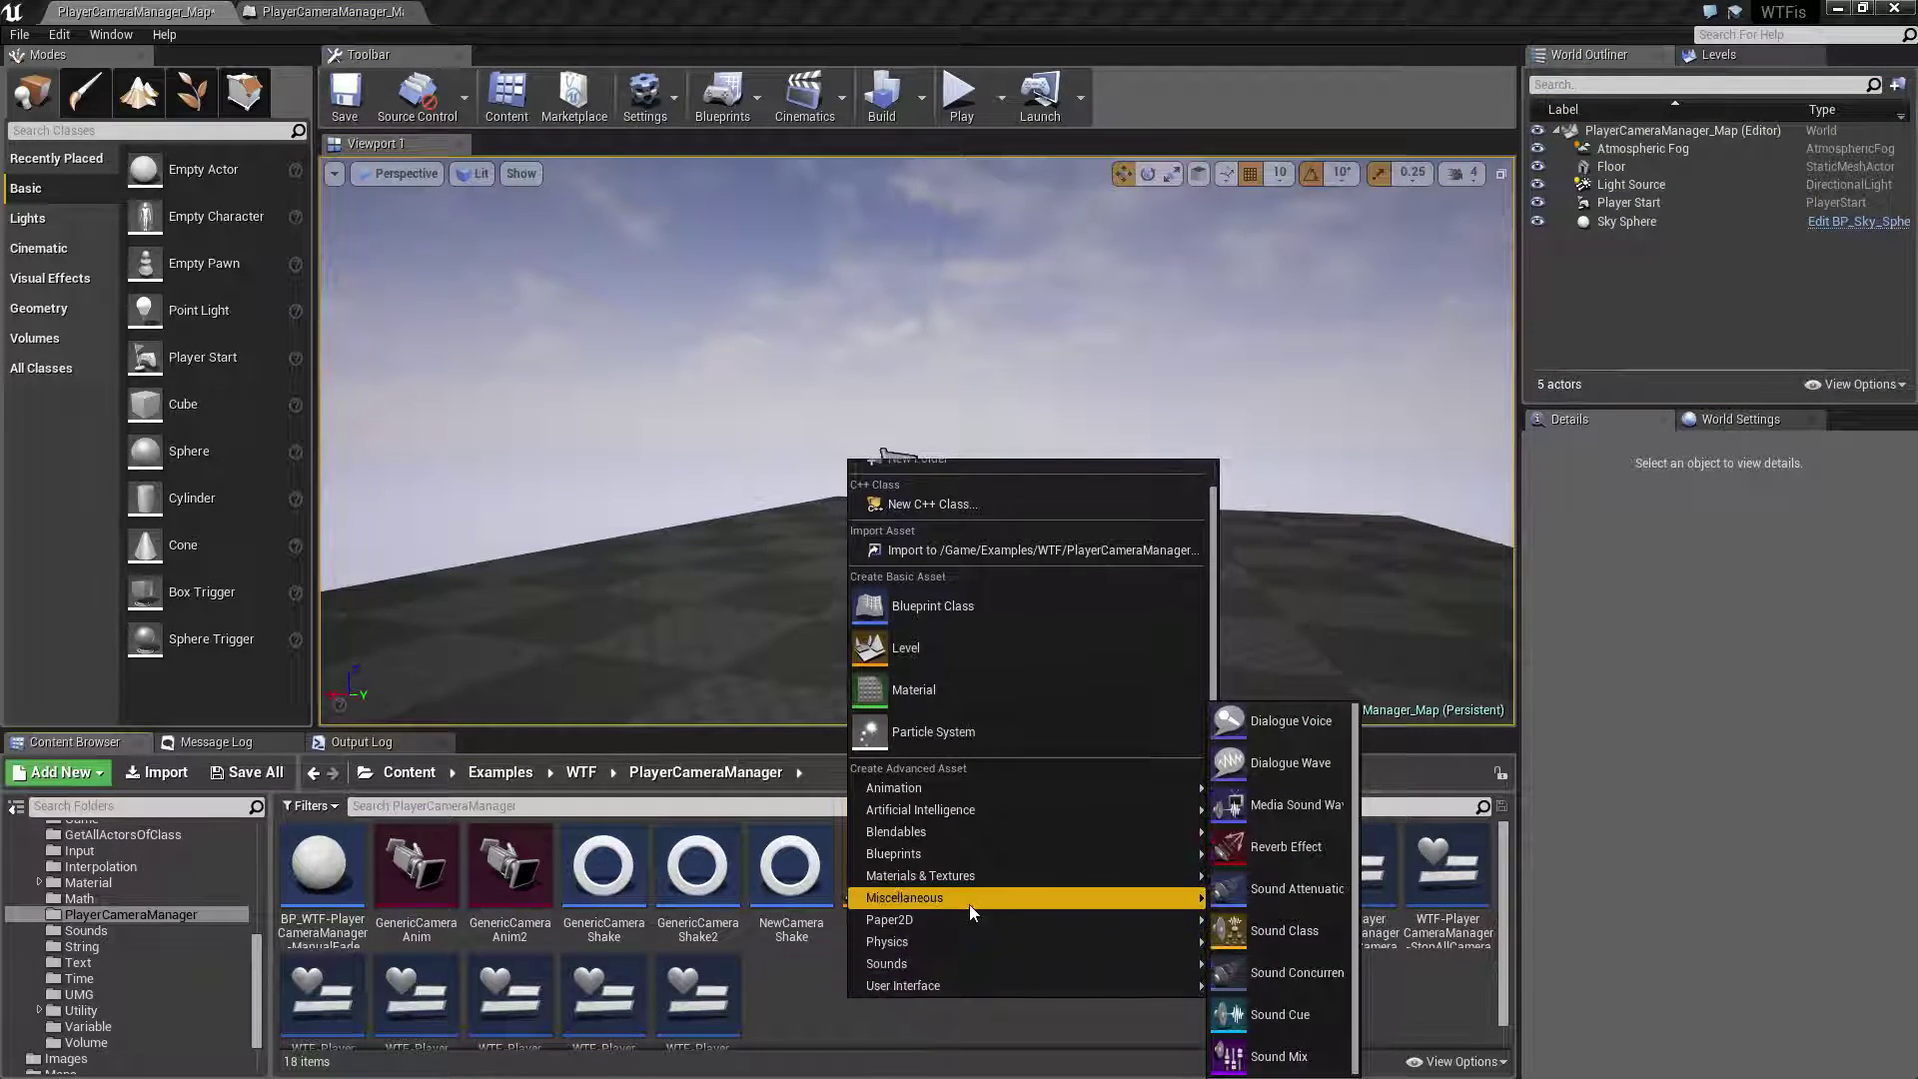
pyautogui.moveTo(969, 901)
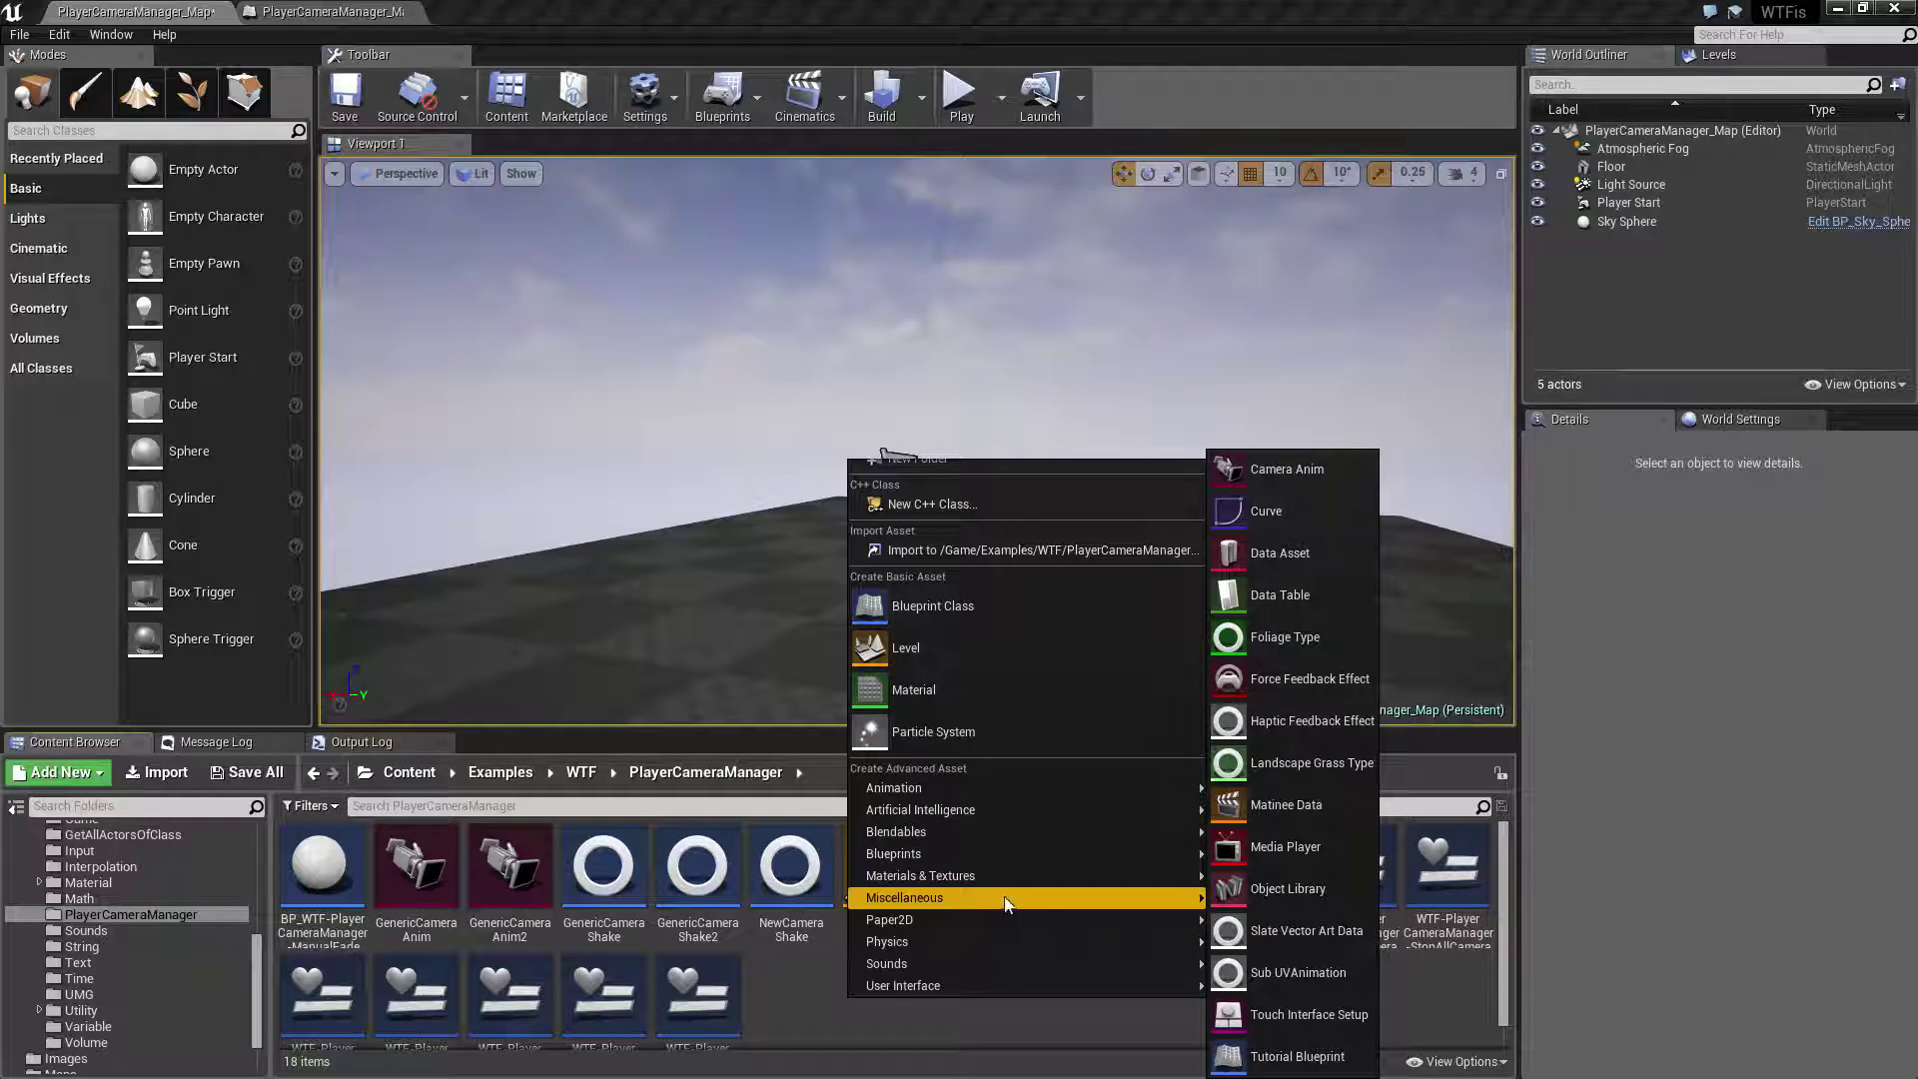
pyautogui.click(1267, 471)
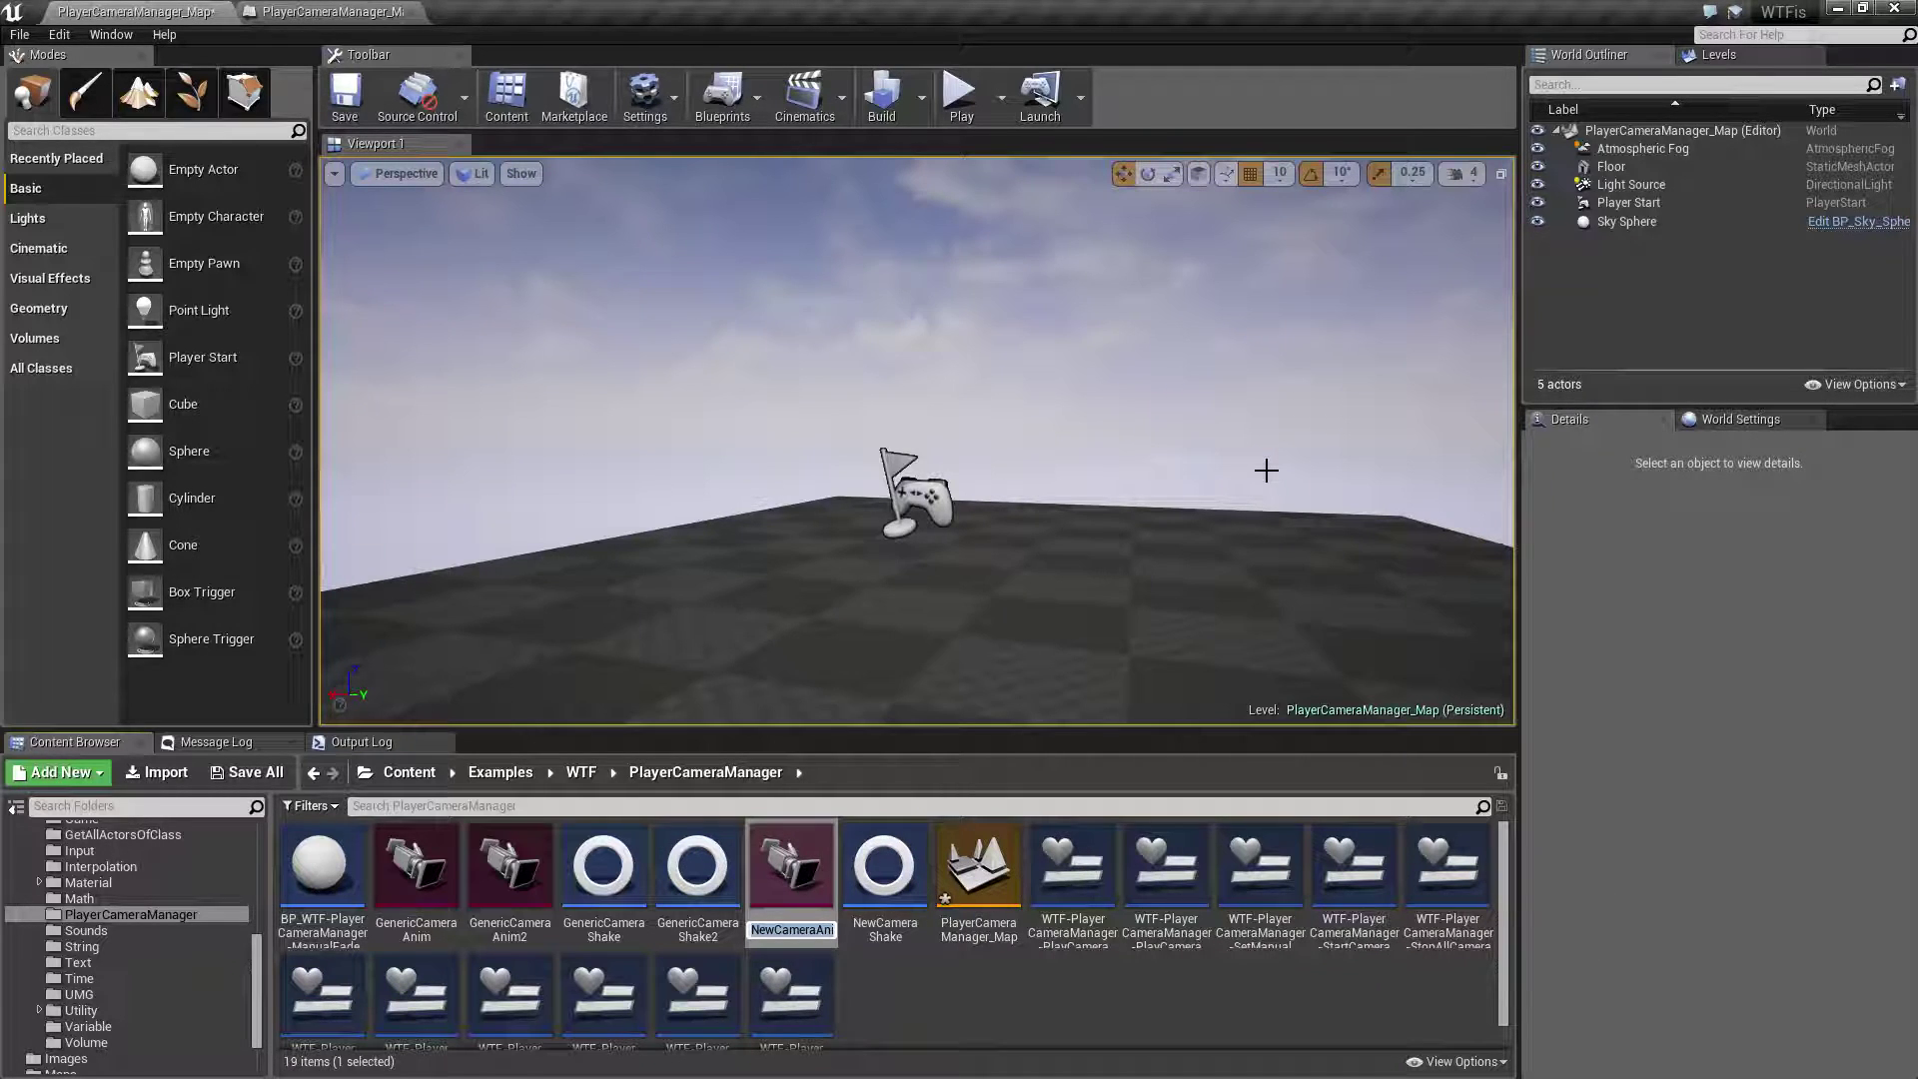
pyautogui.write('NewCameraAnim')
pyautogui.press('Return')
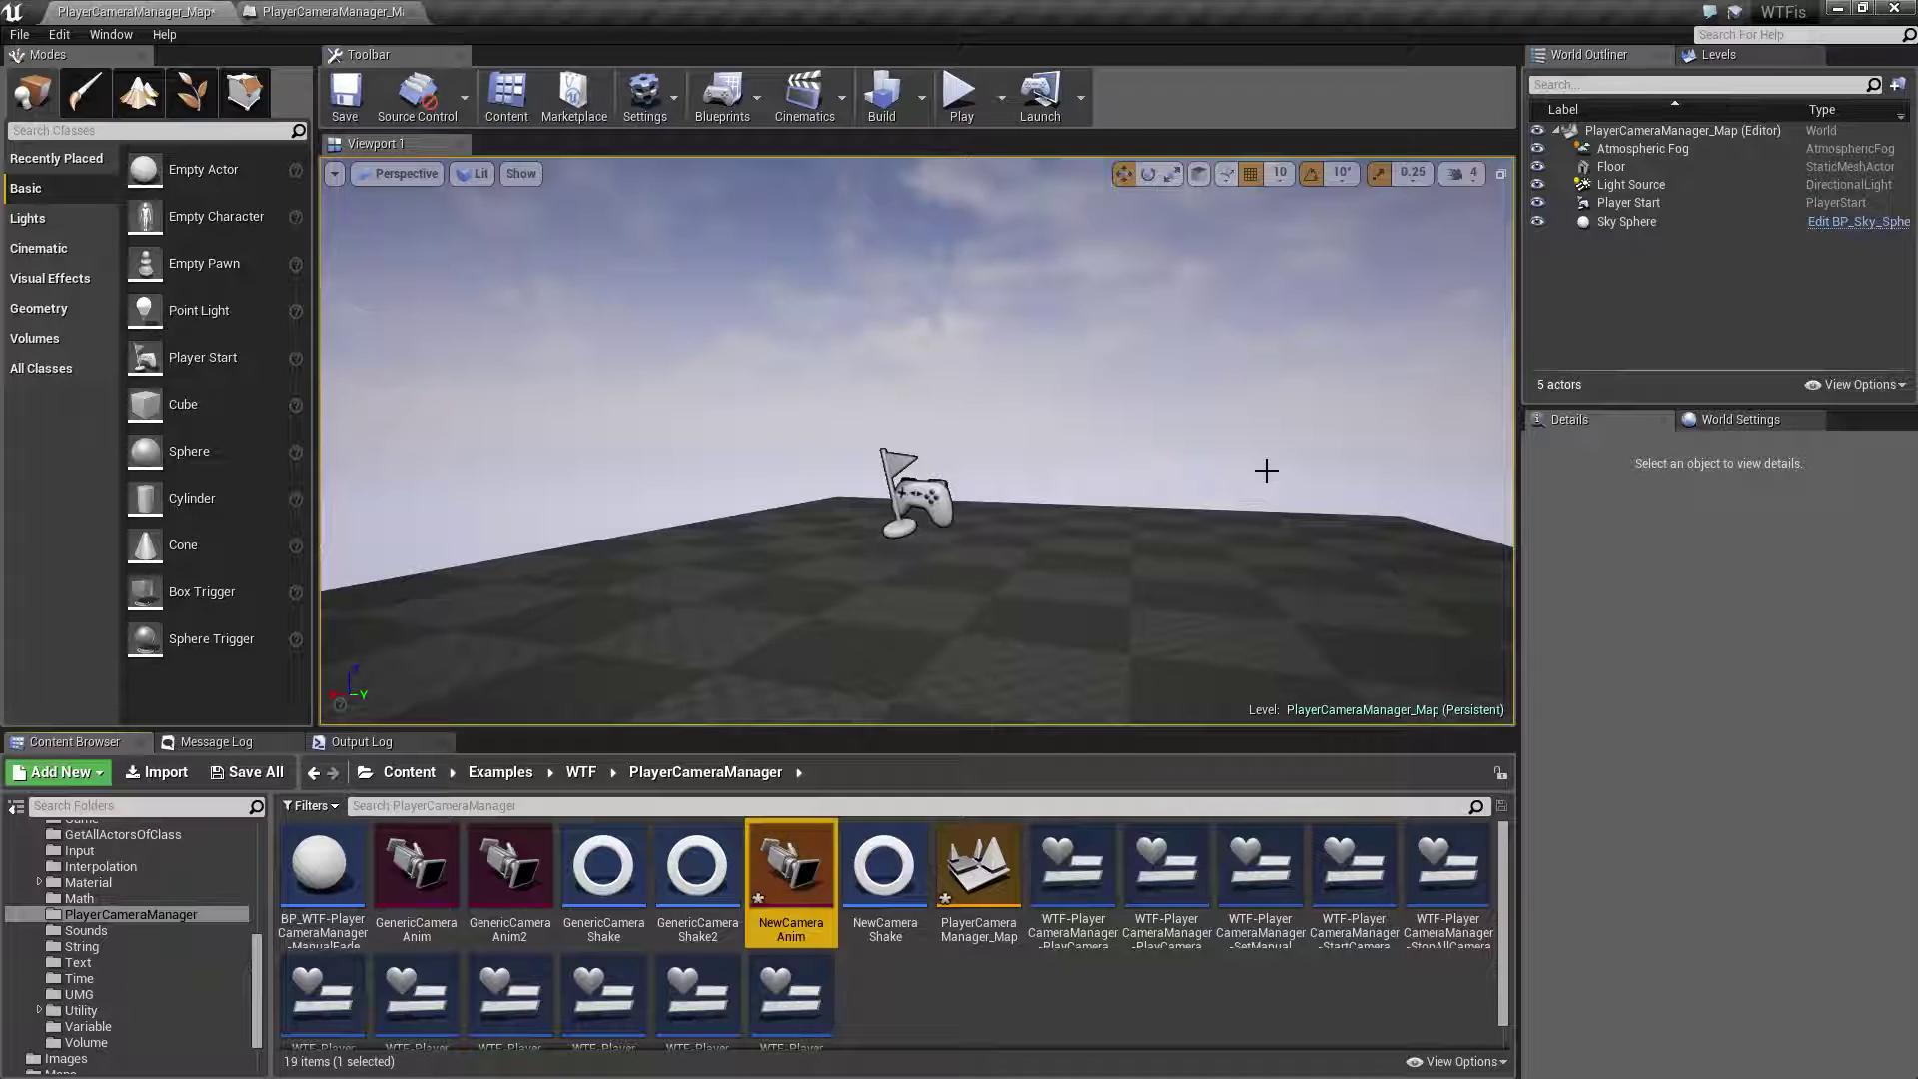
pyautogui.doubleClick(794, 875)
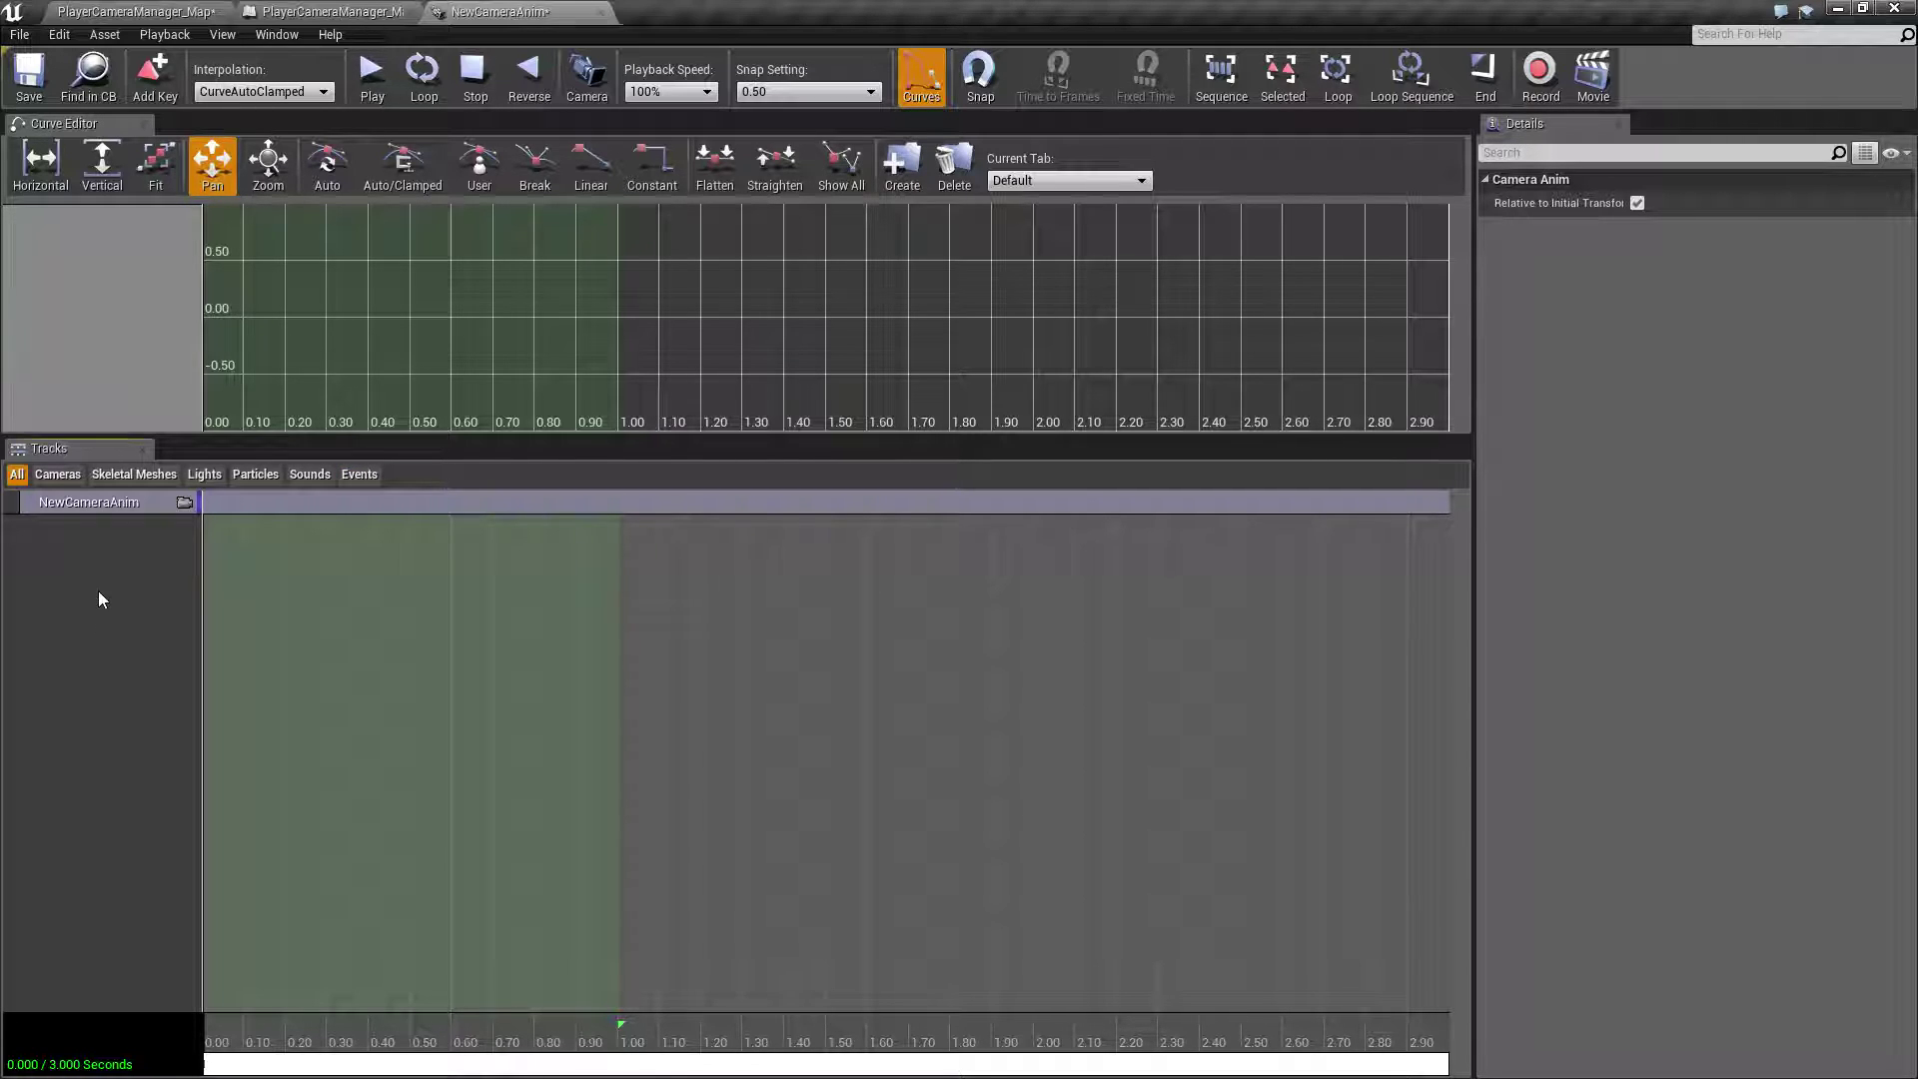
# - View the NewCameraAnim group's track menu without adding anything, then return to PlayerCameraManager_Map
pyautogui.rightClick(102, 501)
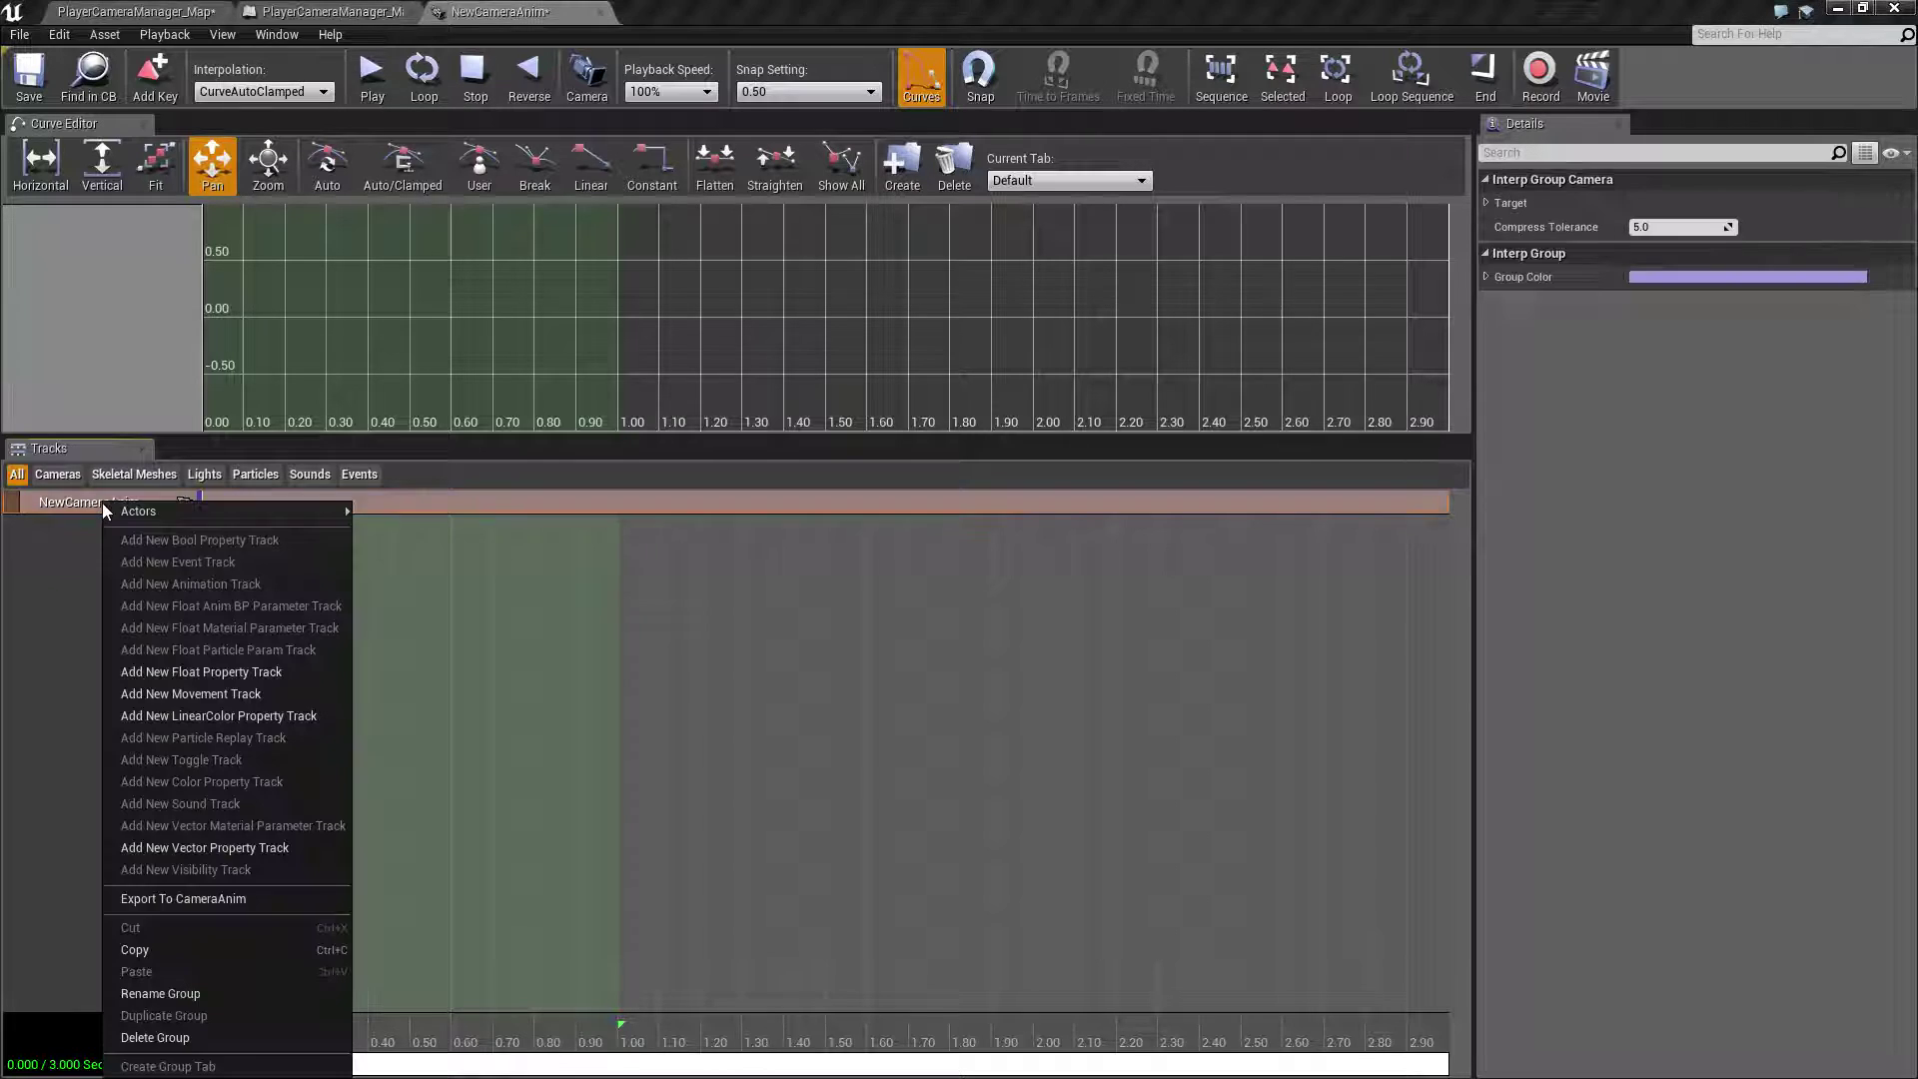
pyautogui.click(40, 571)
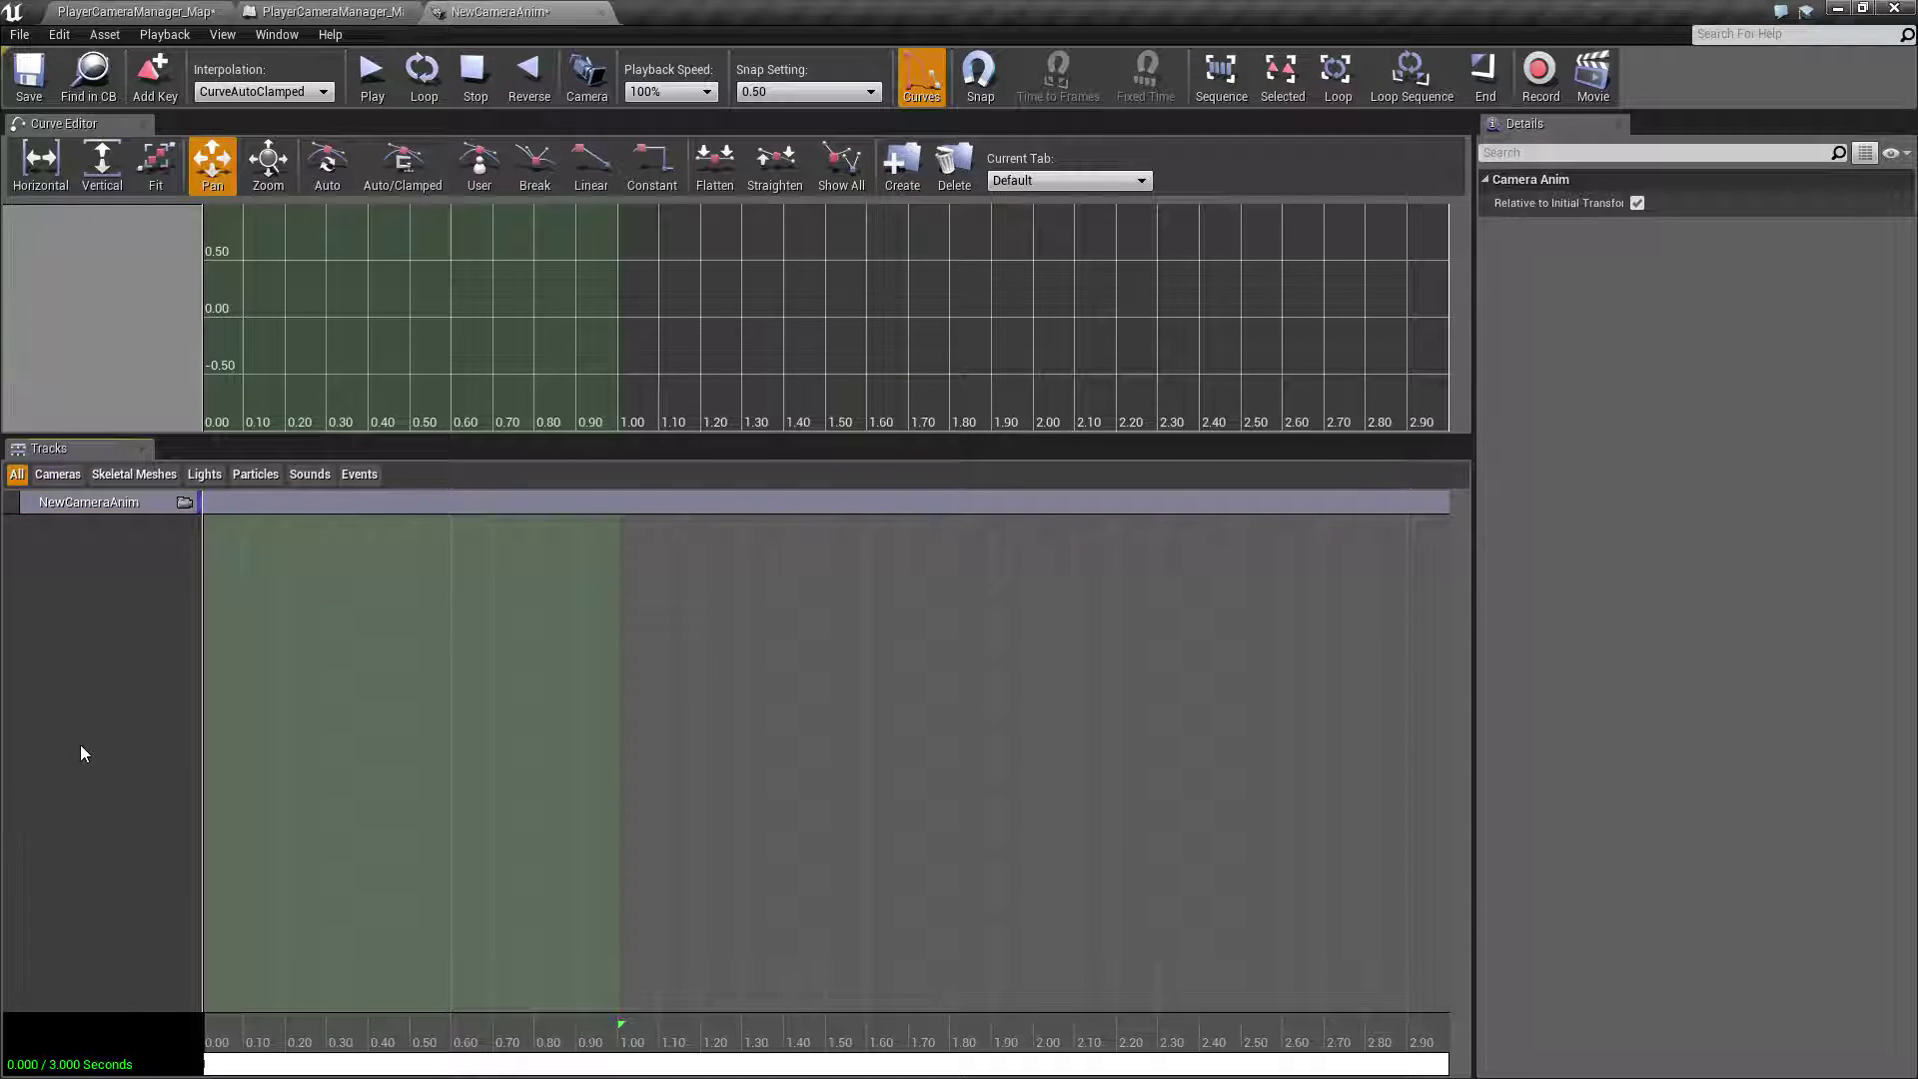
pyautogui.rightClick(84, 505)
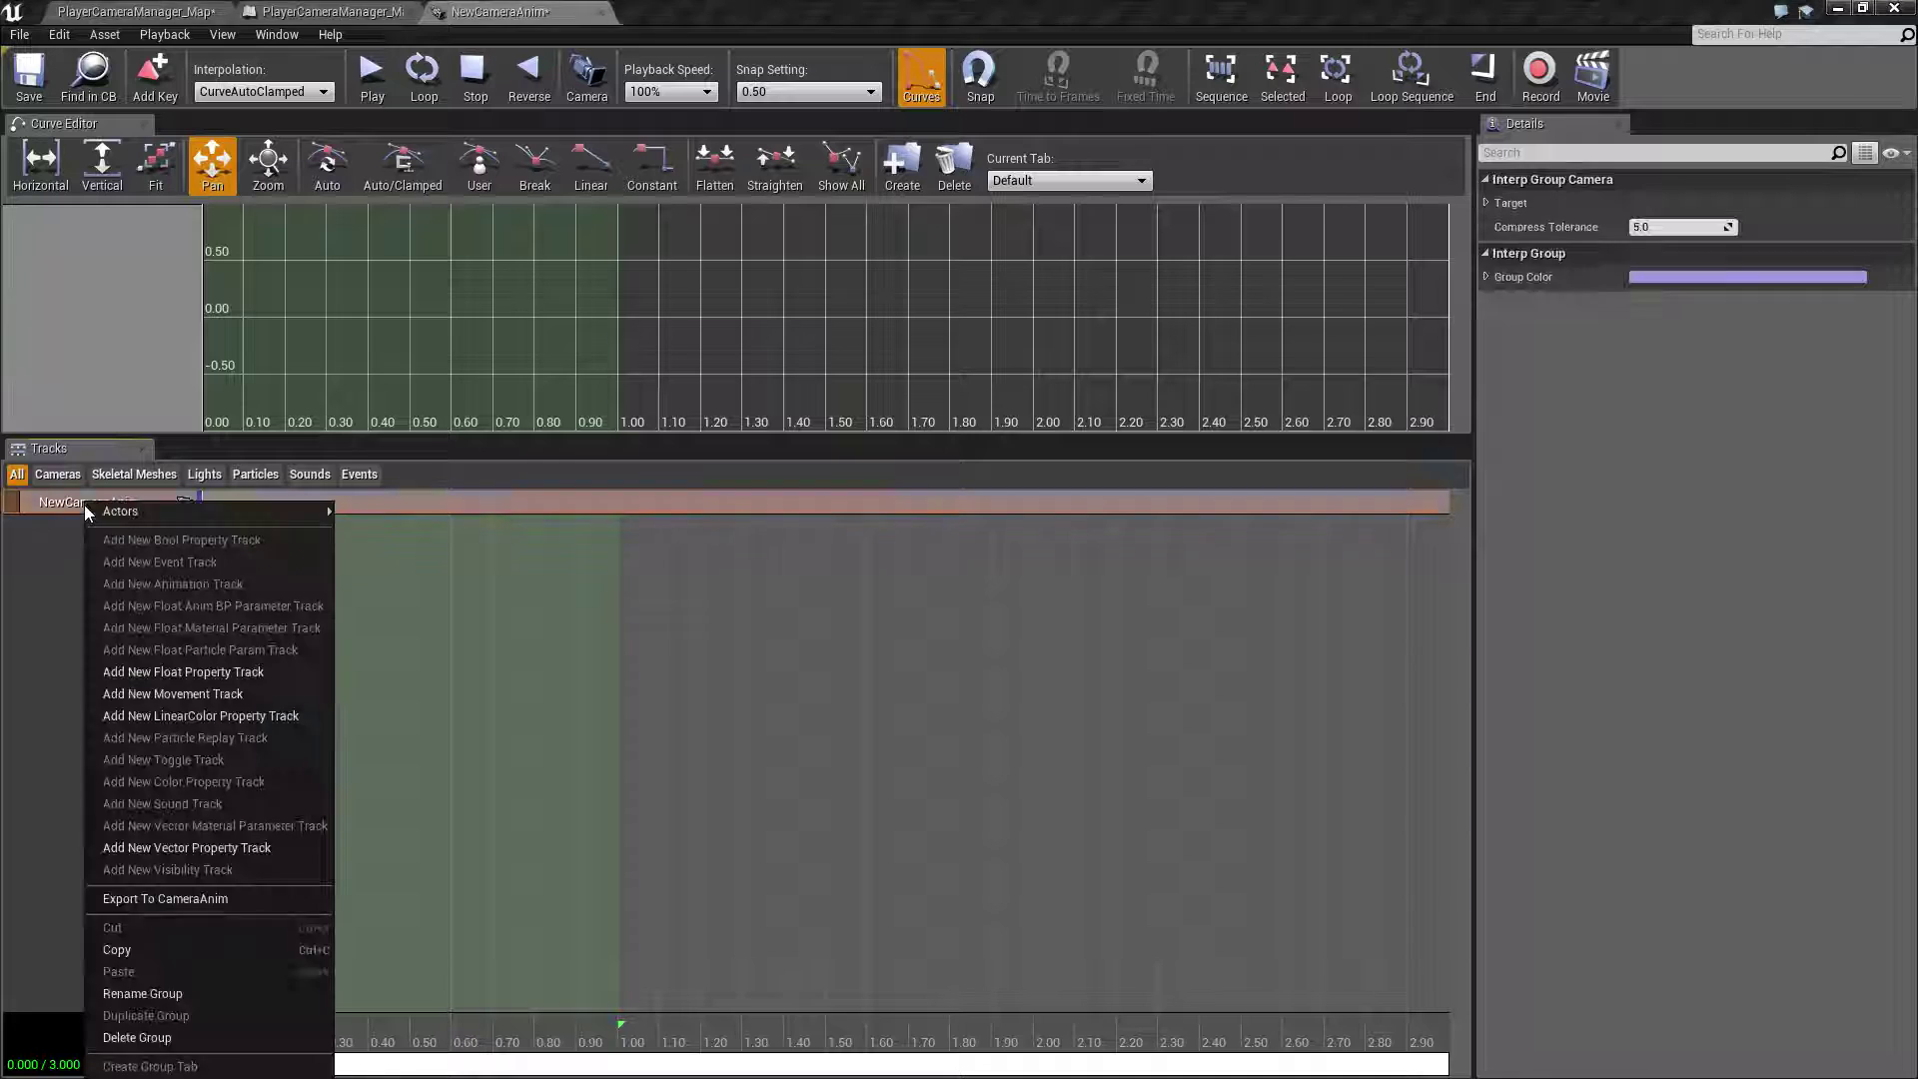
pyautogui.click(42, 500)
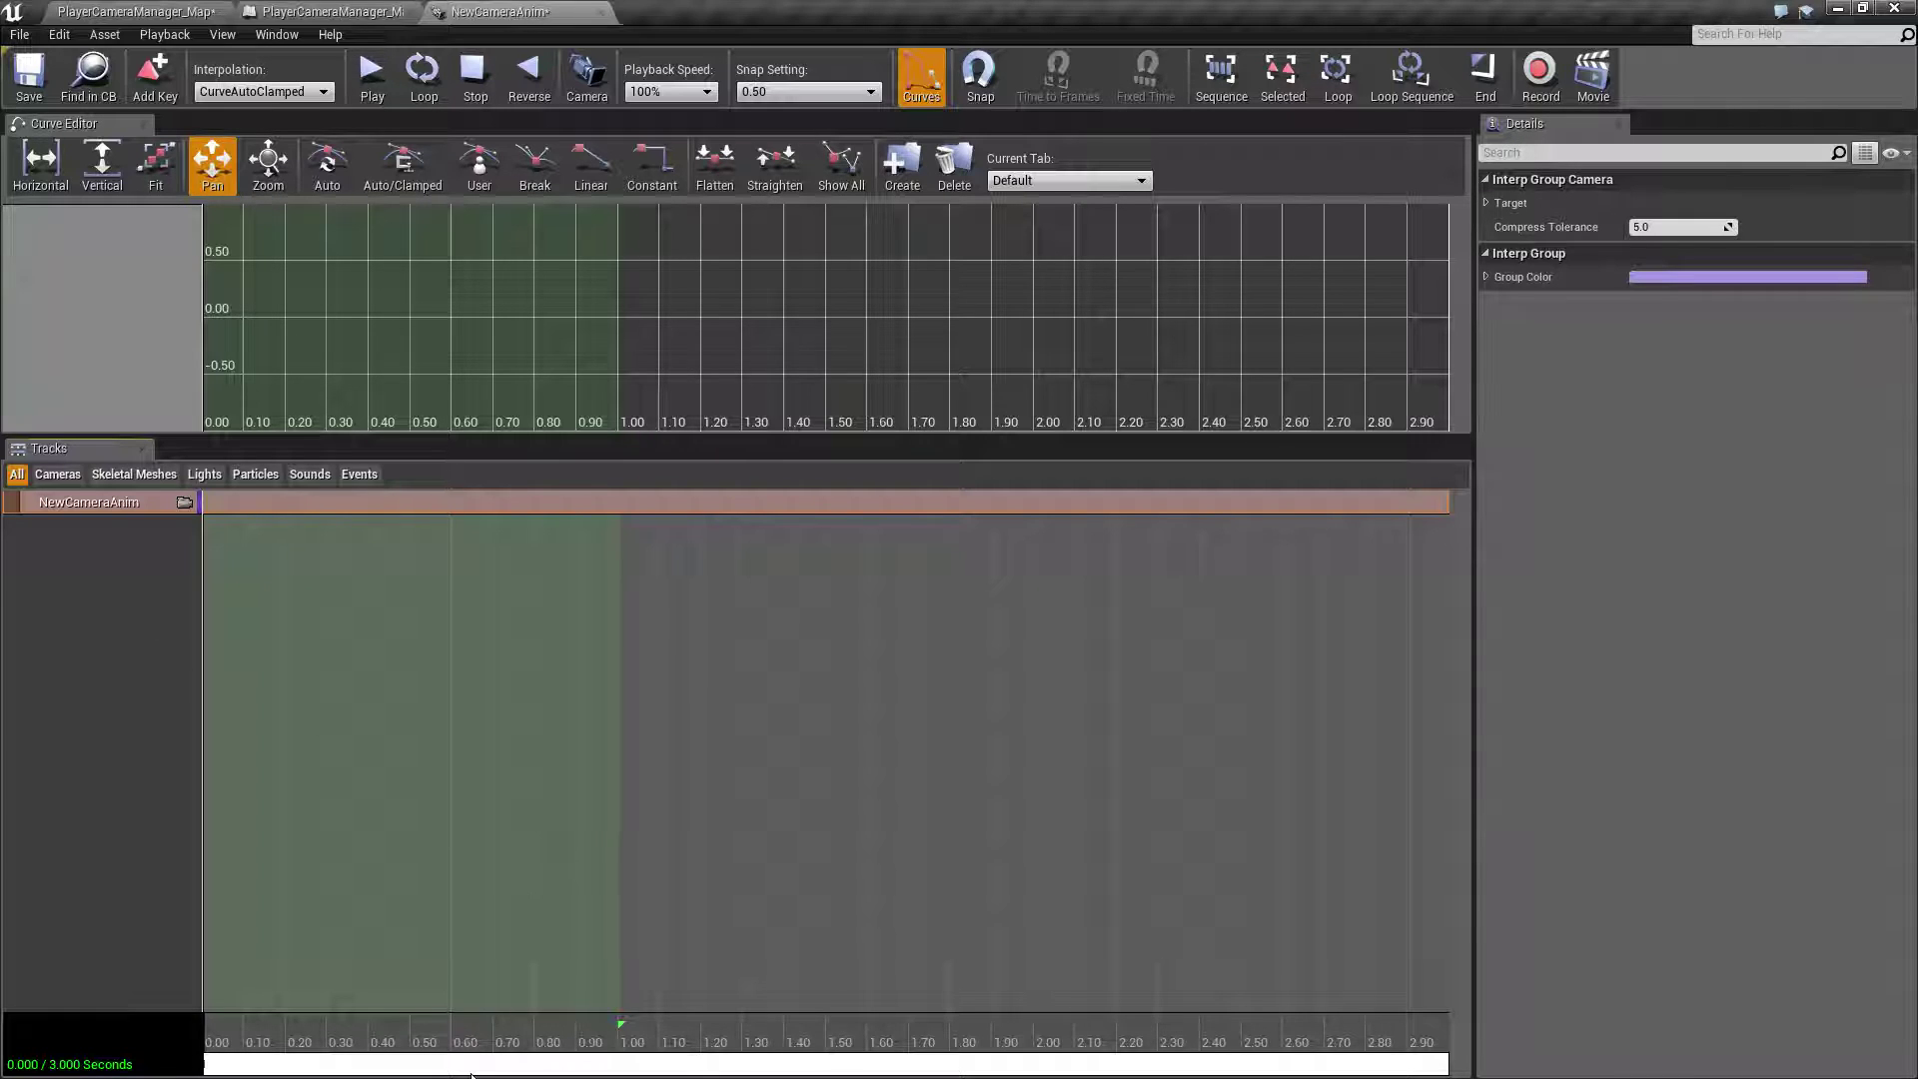
pyautogui.moveTo(472, 1076); pyautogui.dragTo(352, 1070)
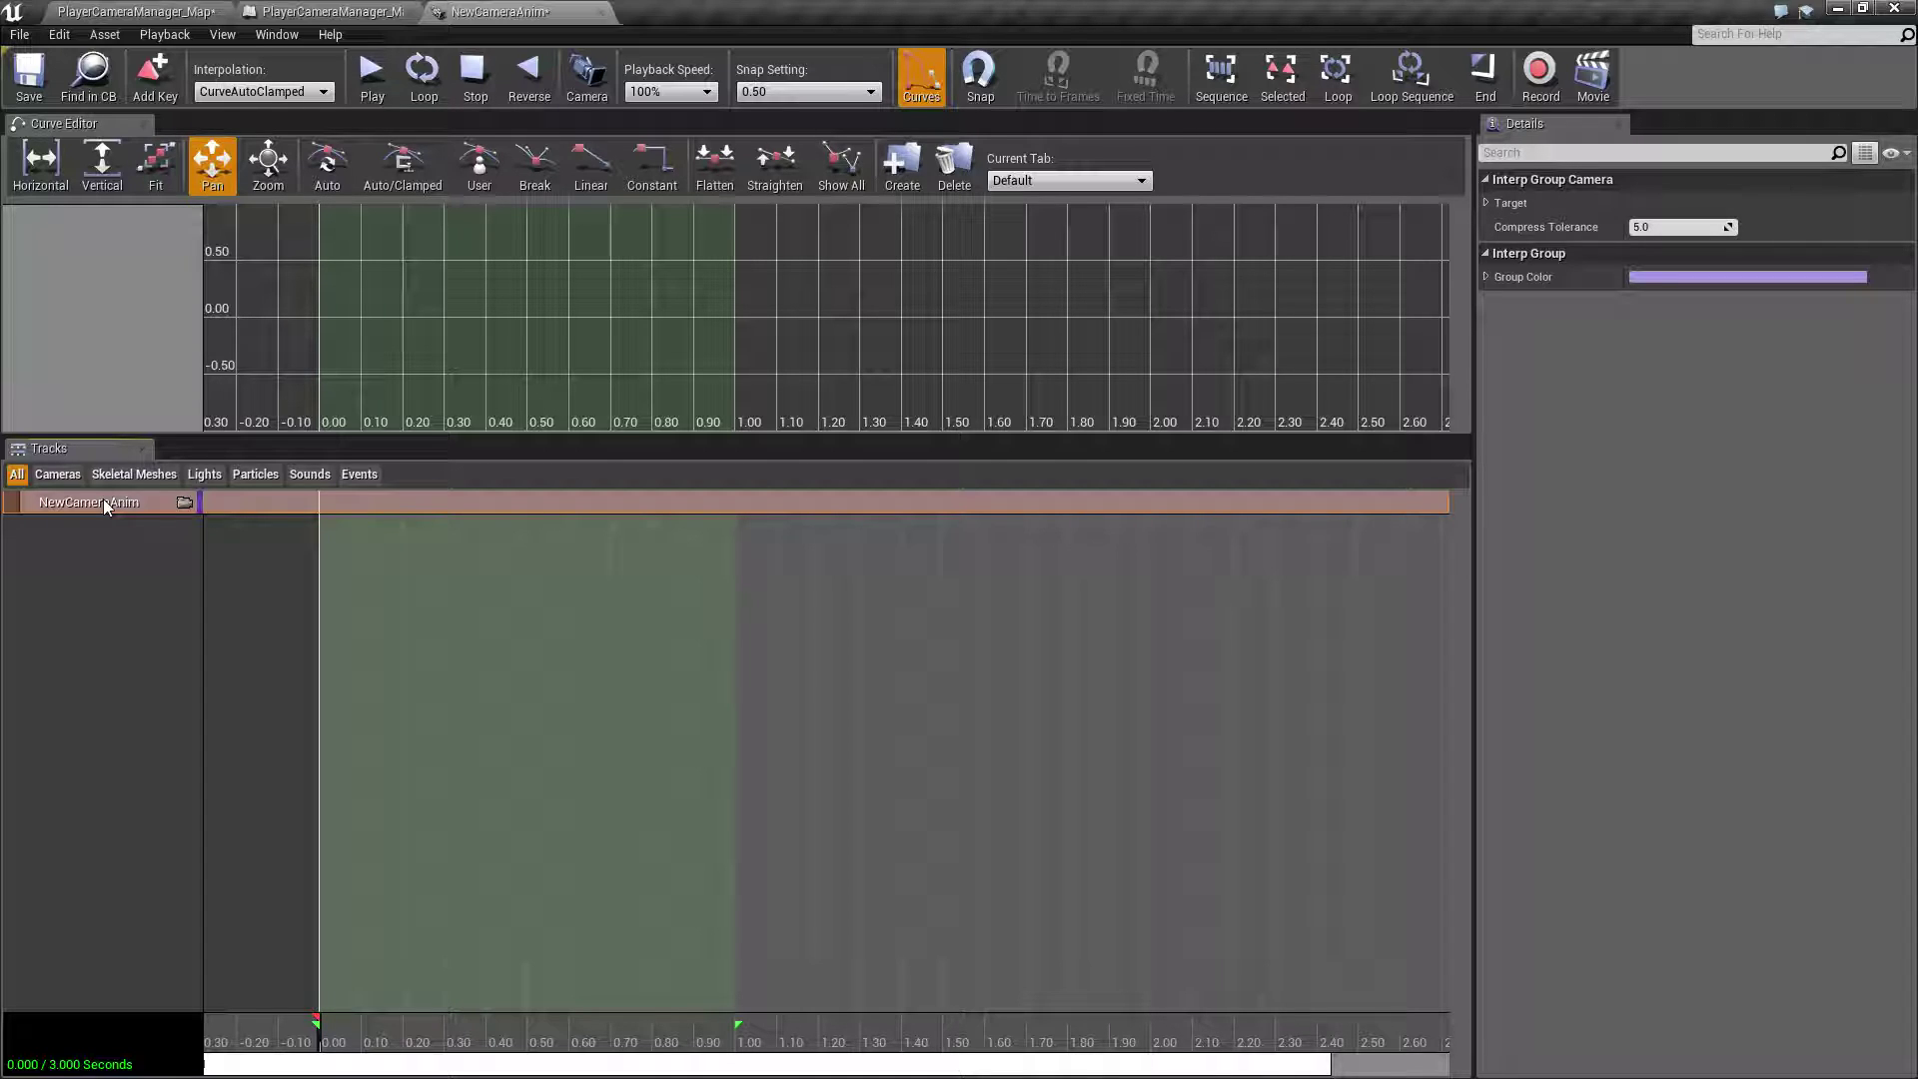
pyautogui.click(92, 615)
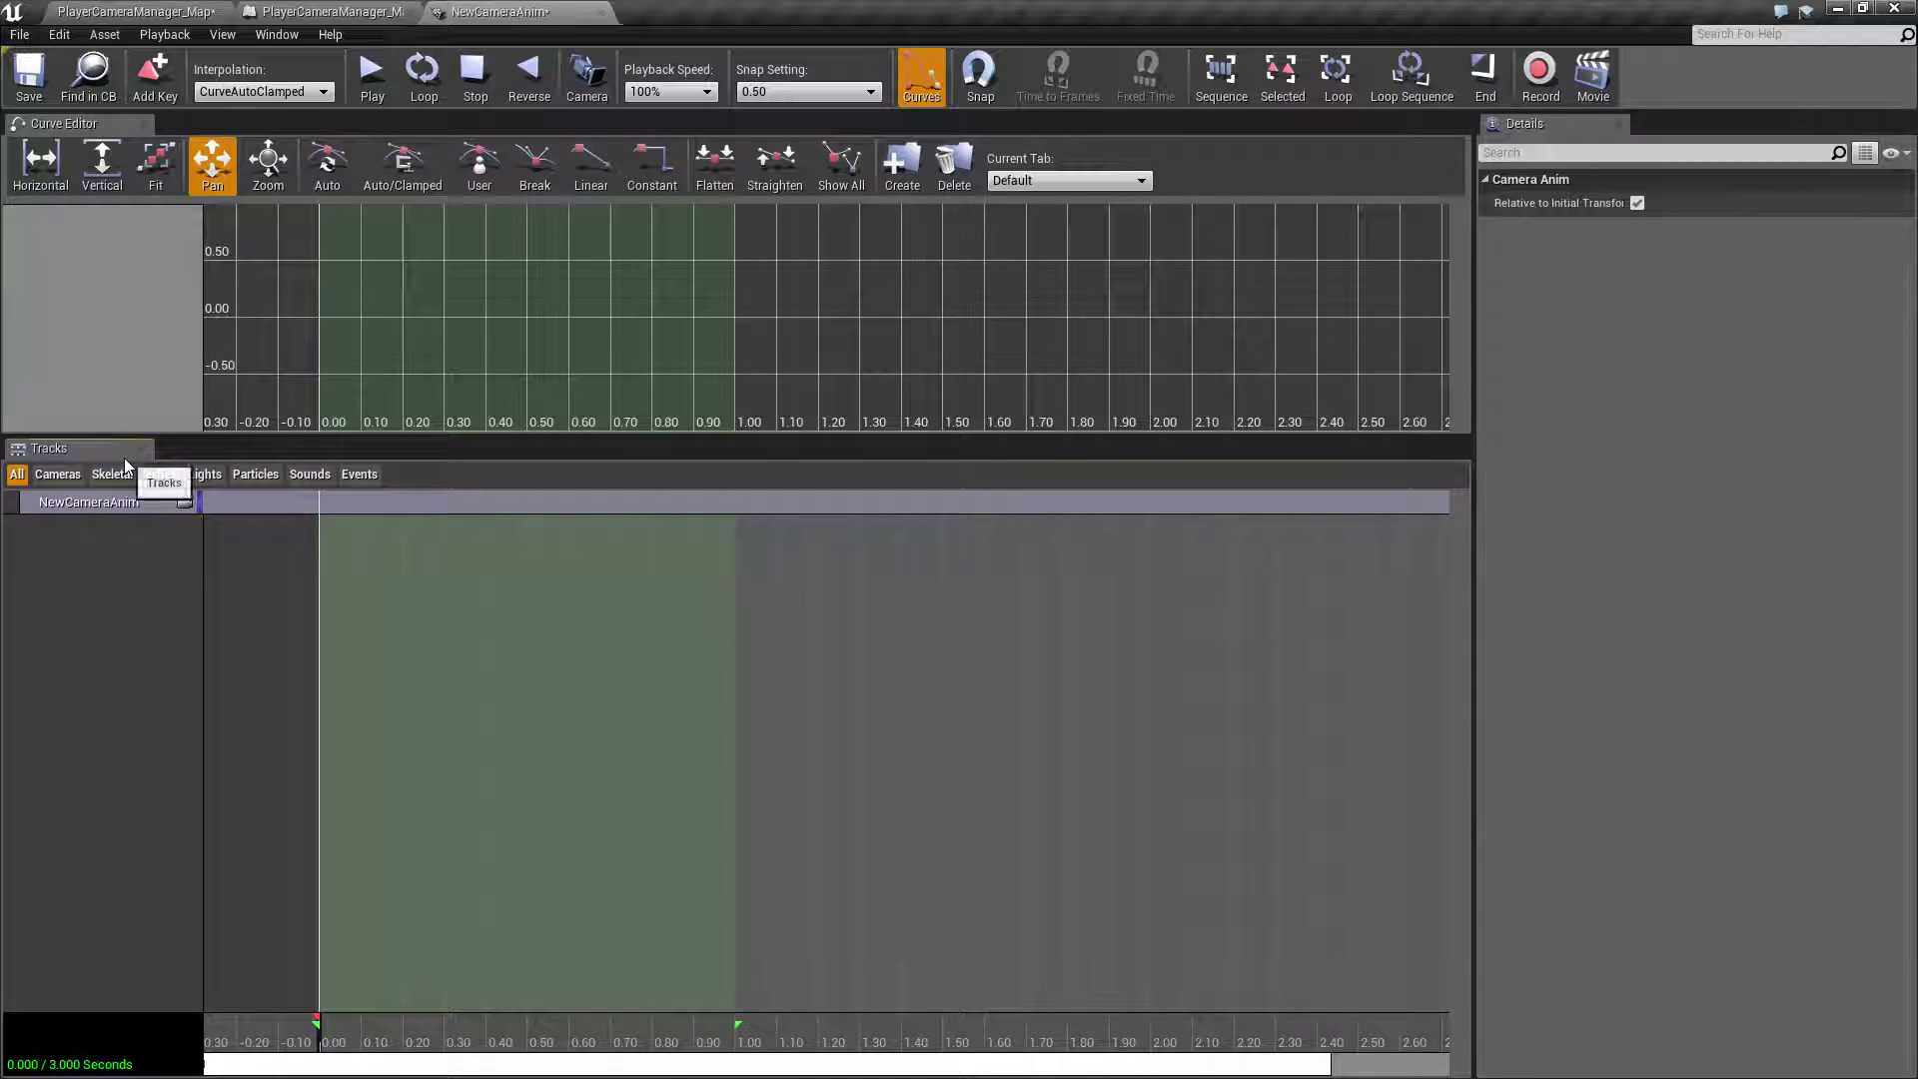
pyautogui.click(143, 11)
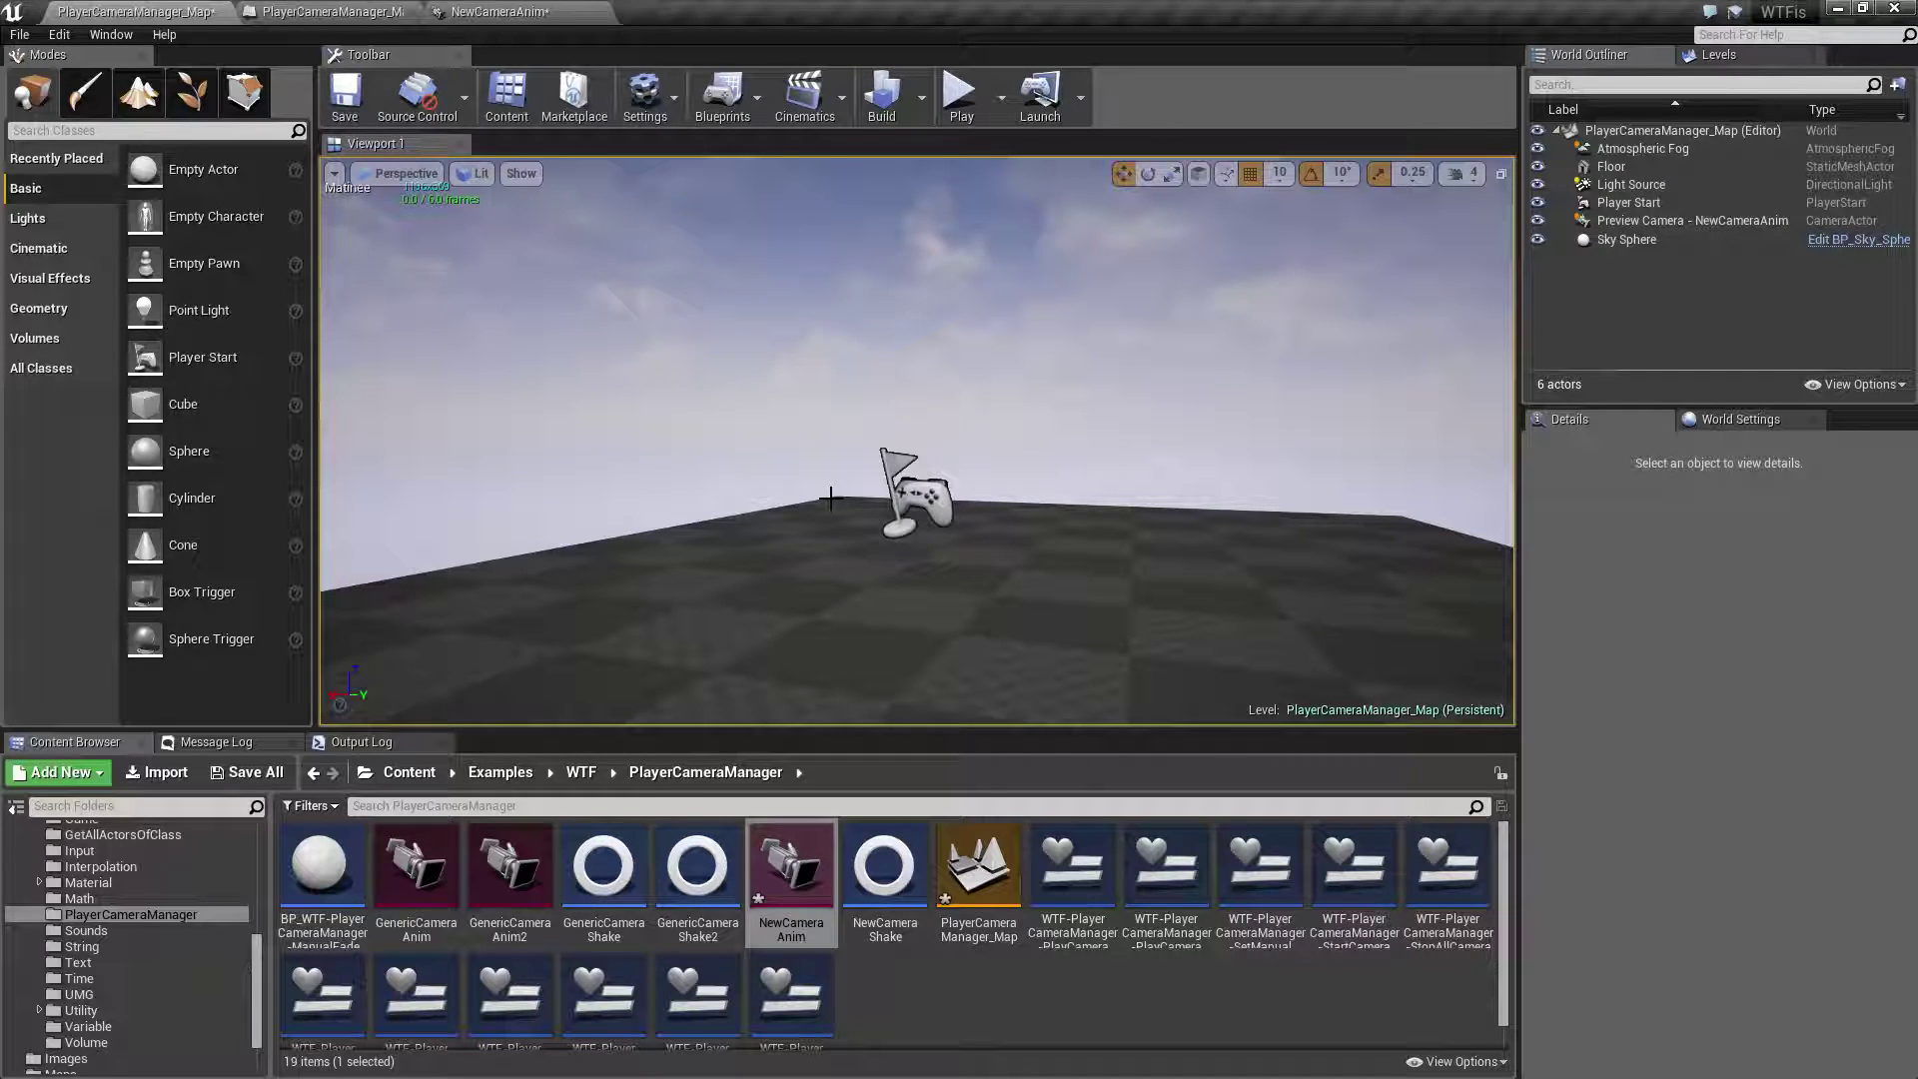
# - Give NewCameraAnim a Movement track with its curve shown, then go back to PlayerCameraManager_Map
pyautogui.click(495, 11)
pyautogui.rightClick(106, 496)
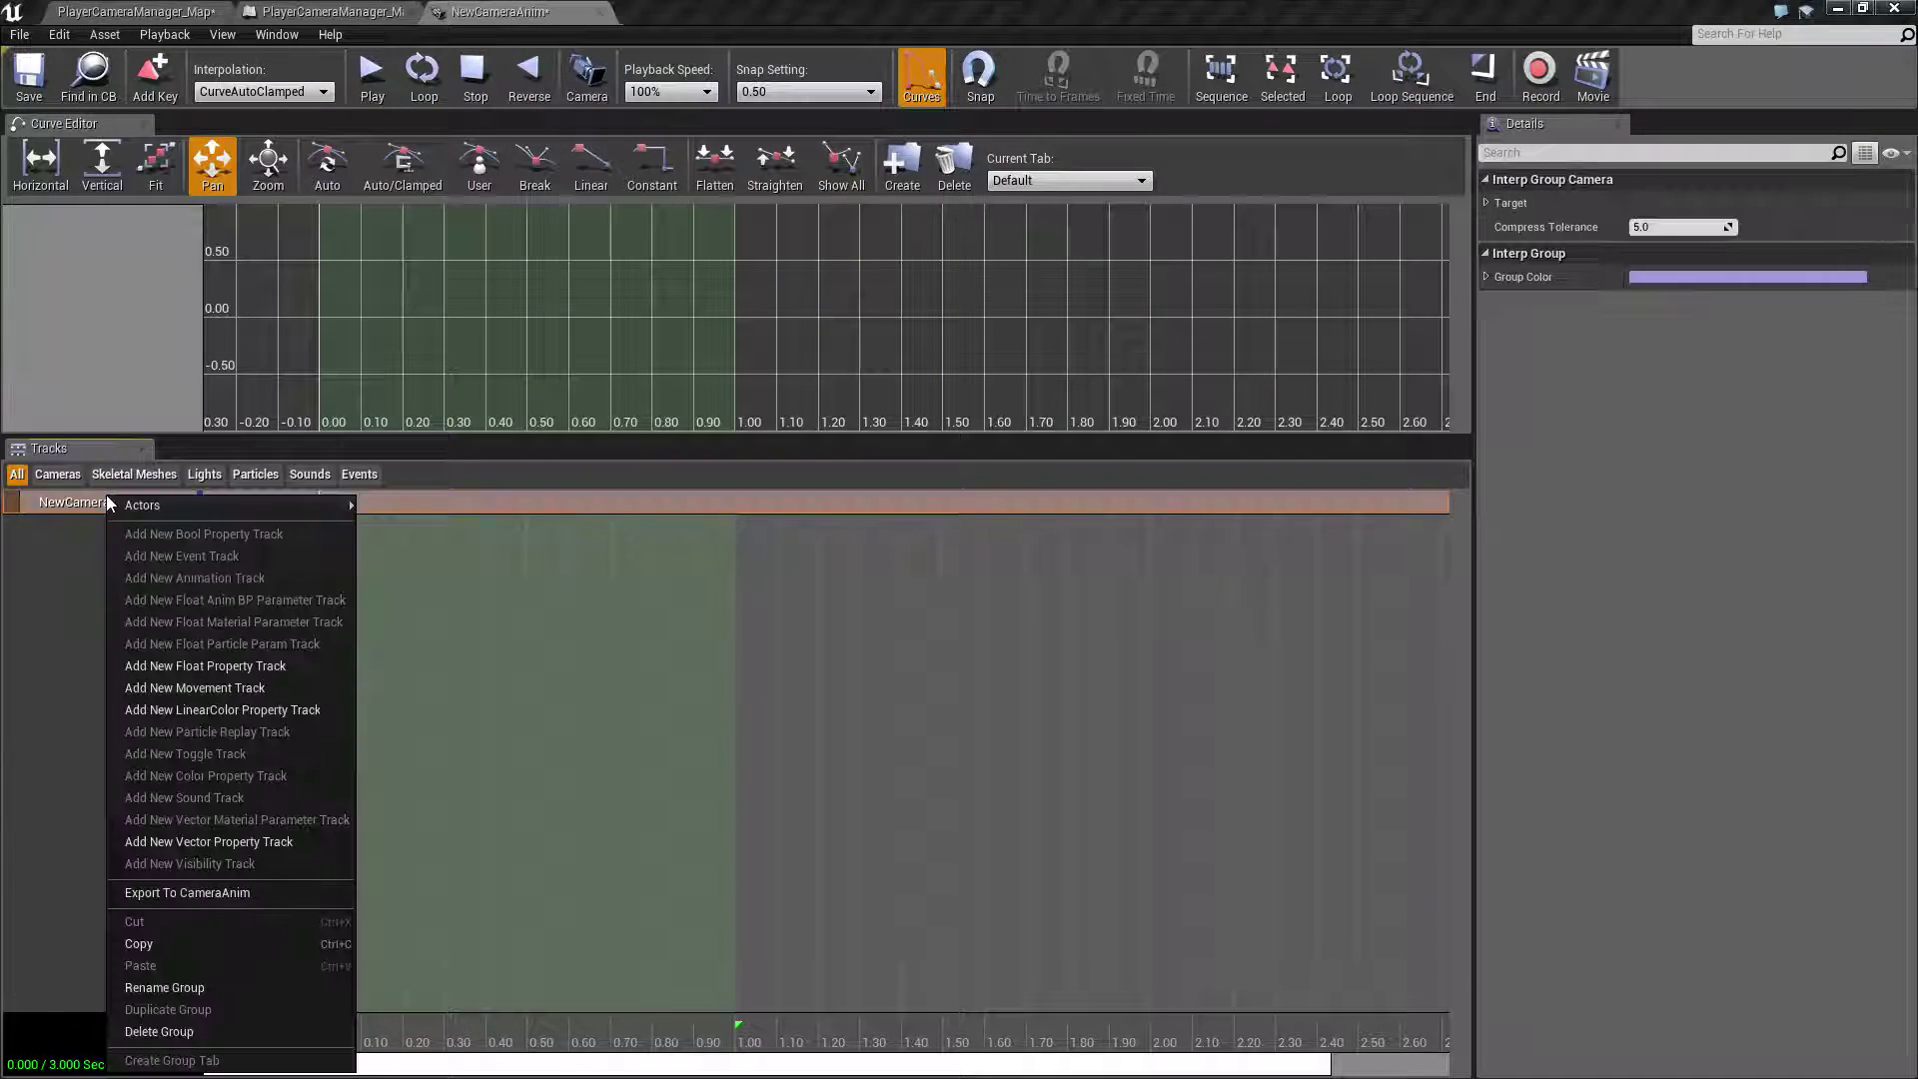
pyautogui.click(230, 687)
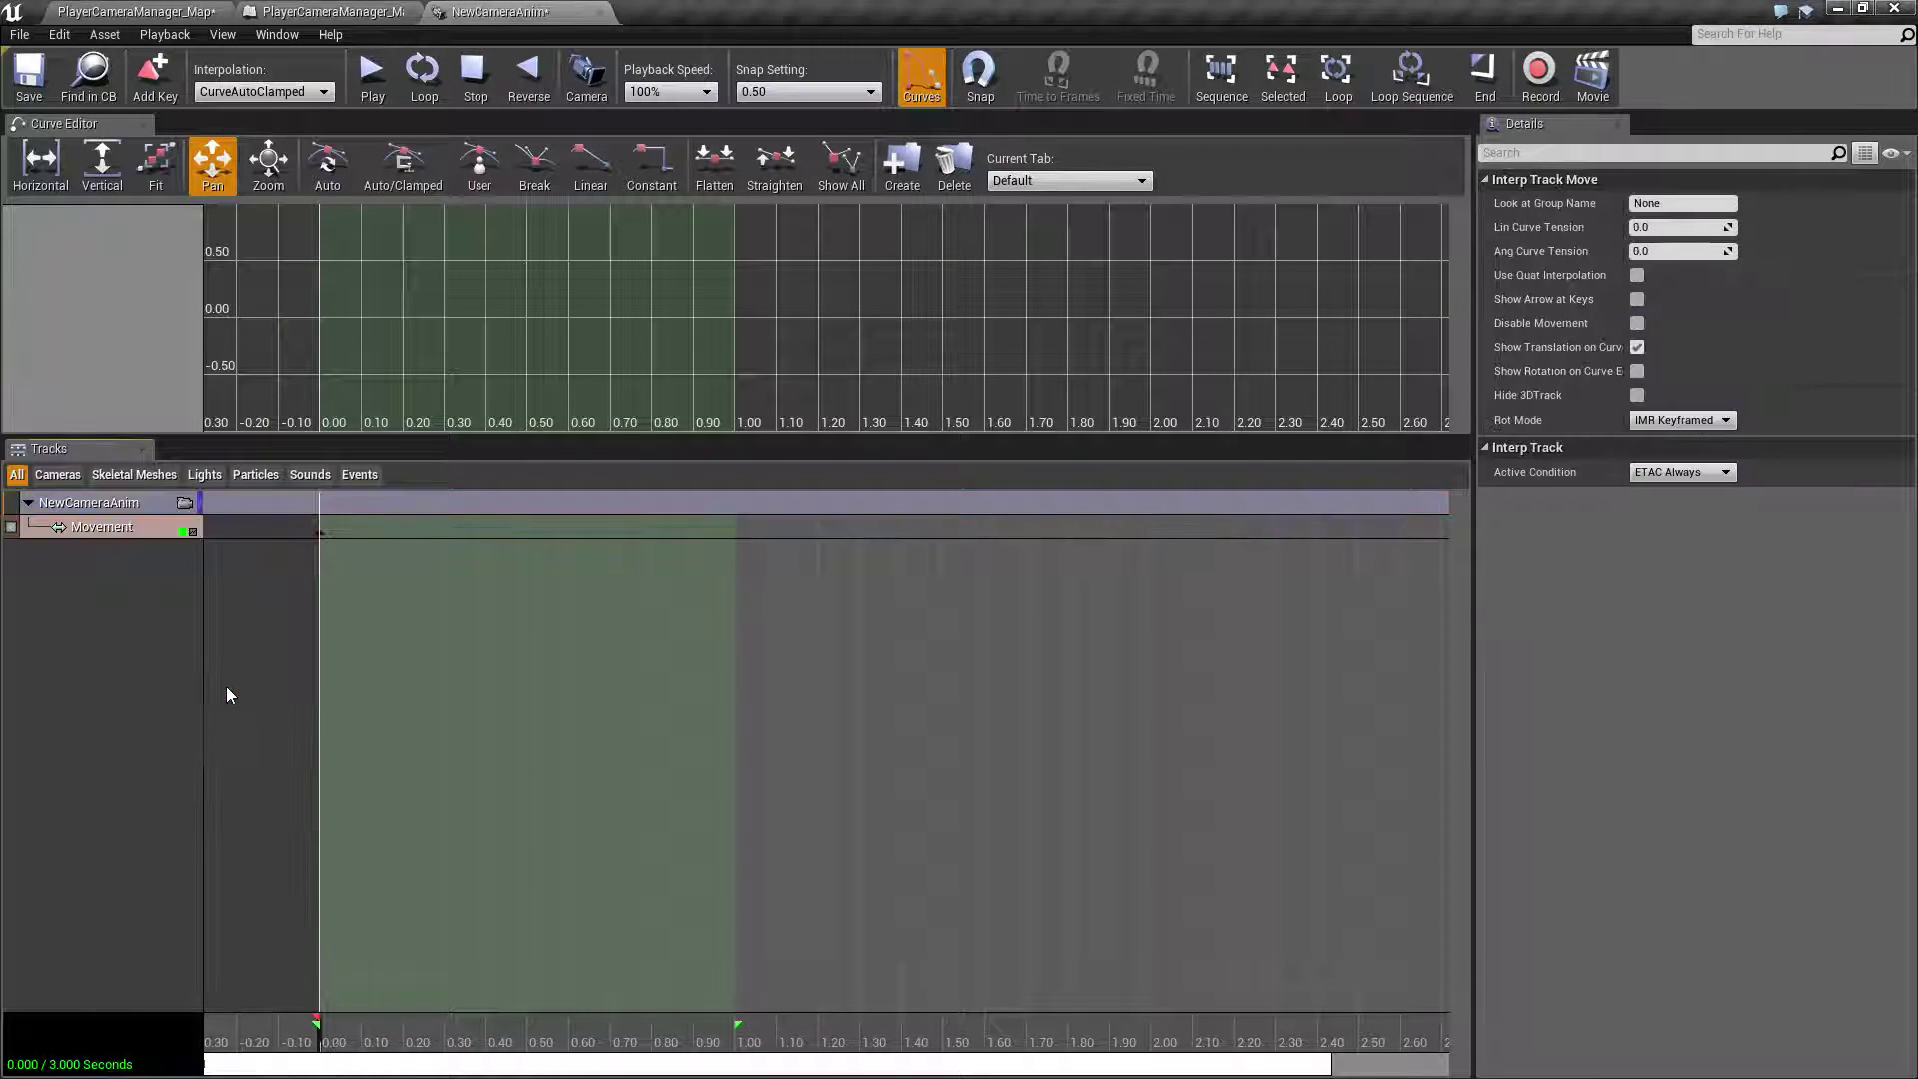
pyautogui.click(192, 532)
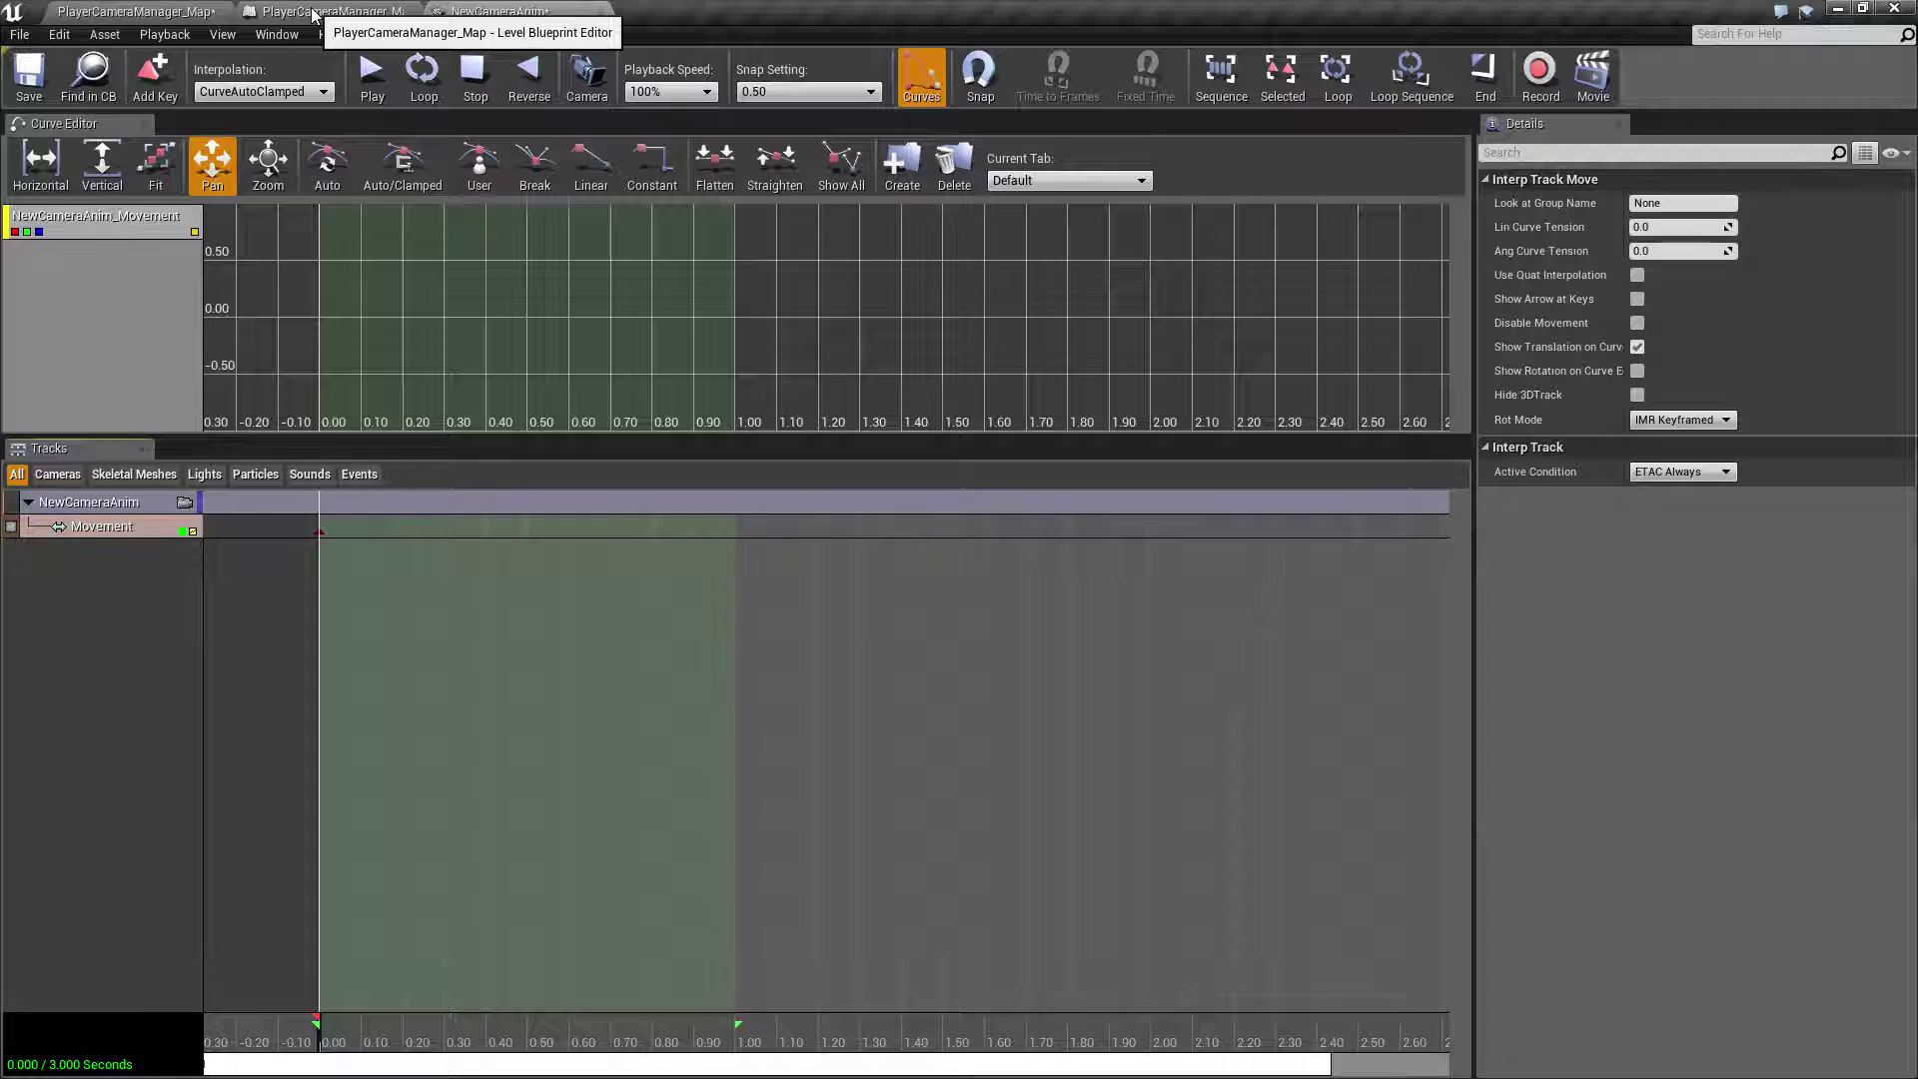
pyautogui.click(179, 10)
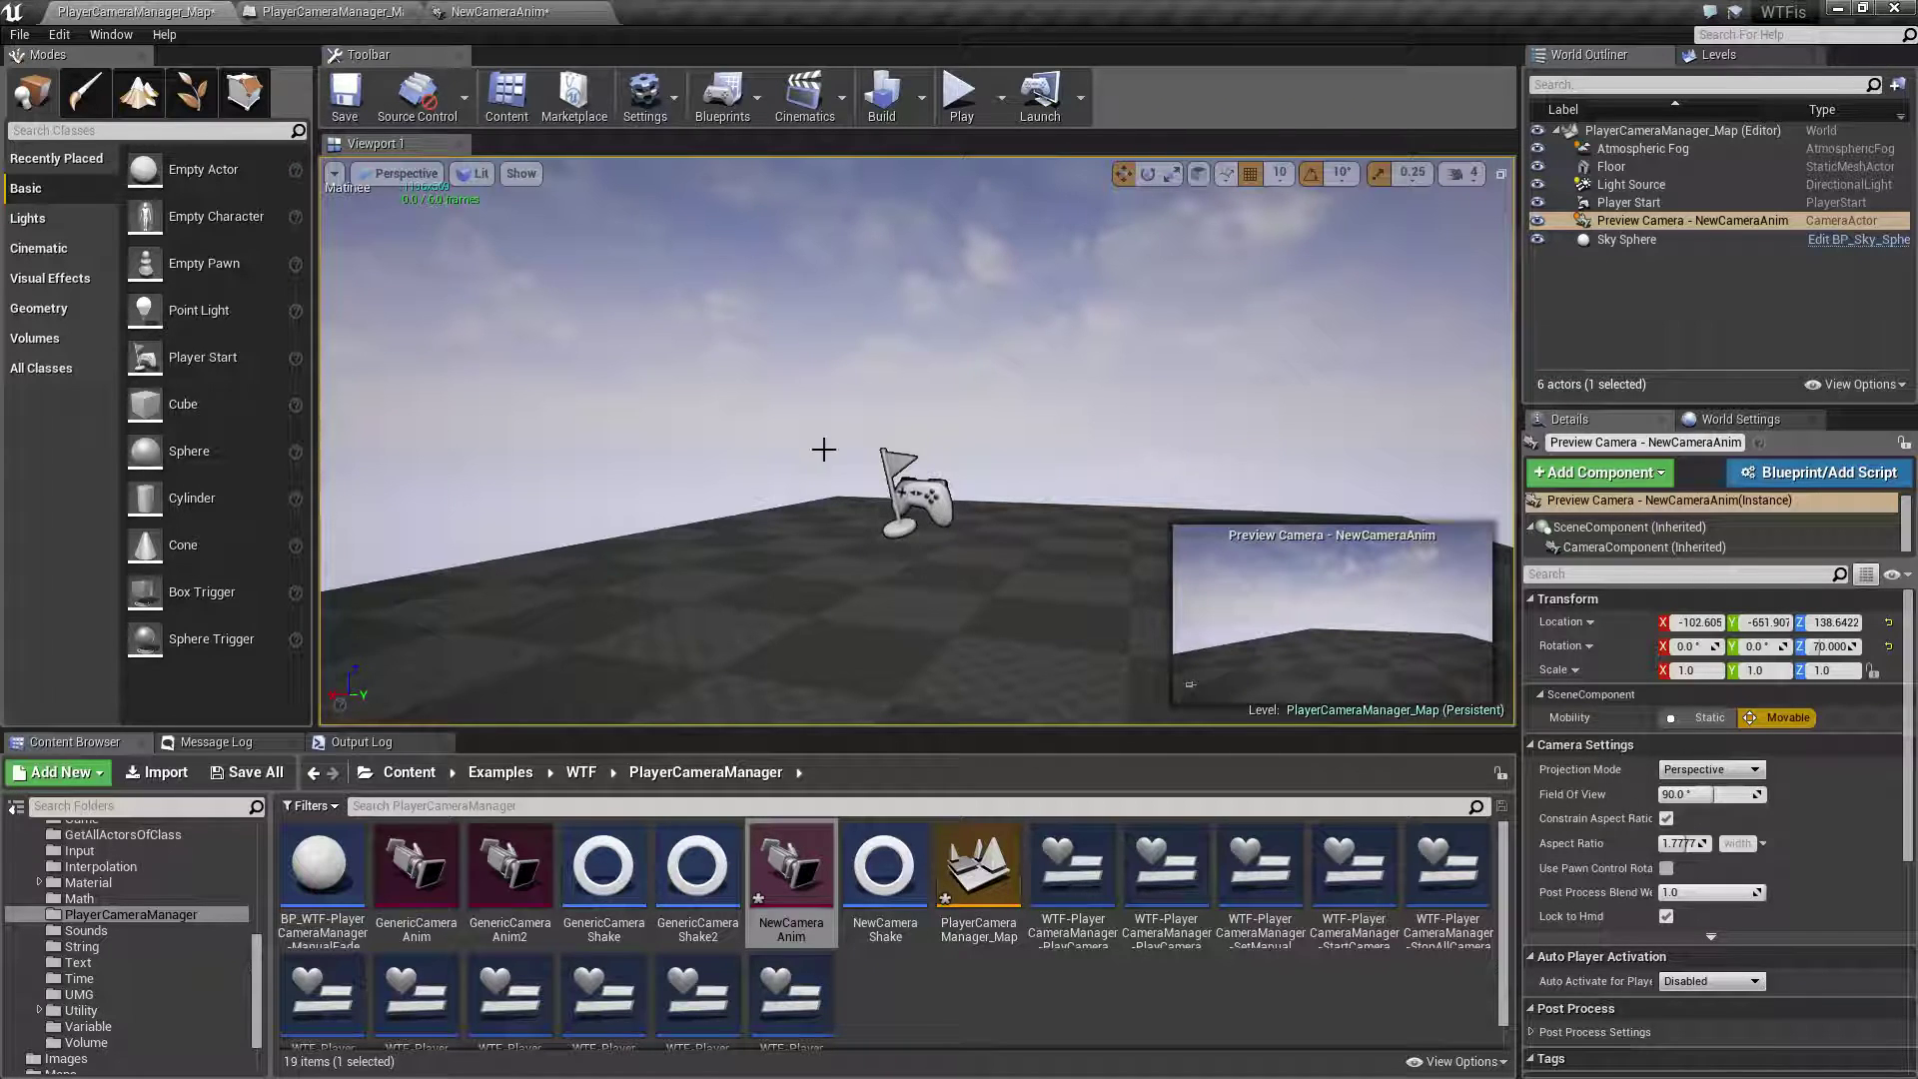
# - Split the Movement track into separate translation and rotation subtracks
pyautogui.click(495, 11)
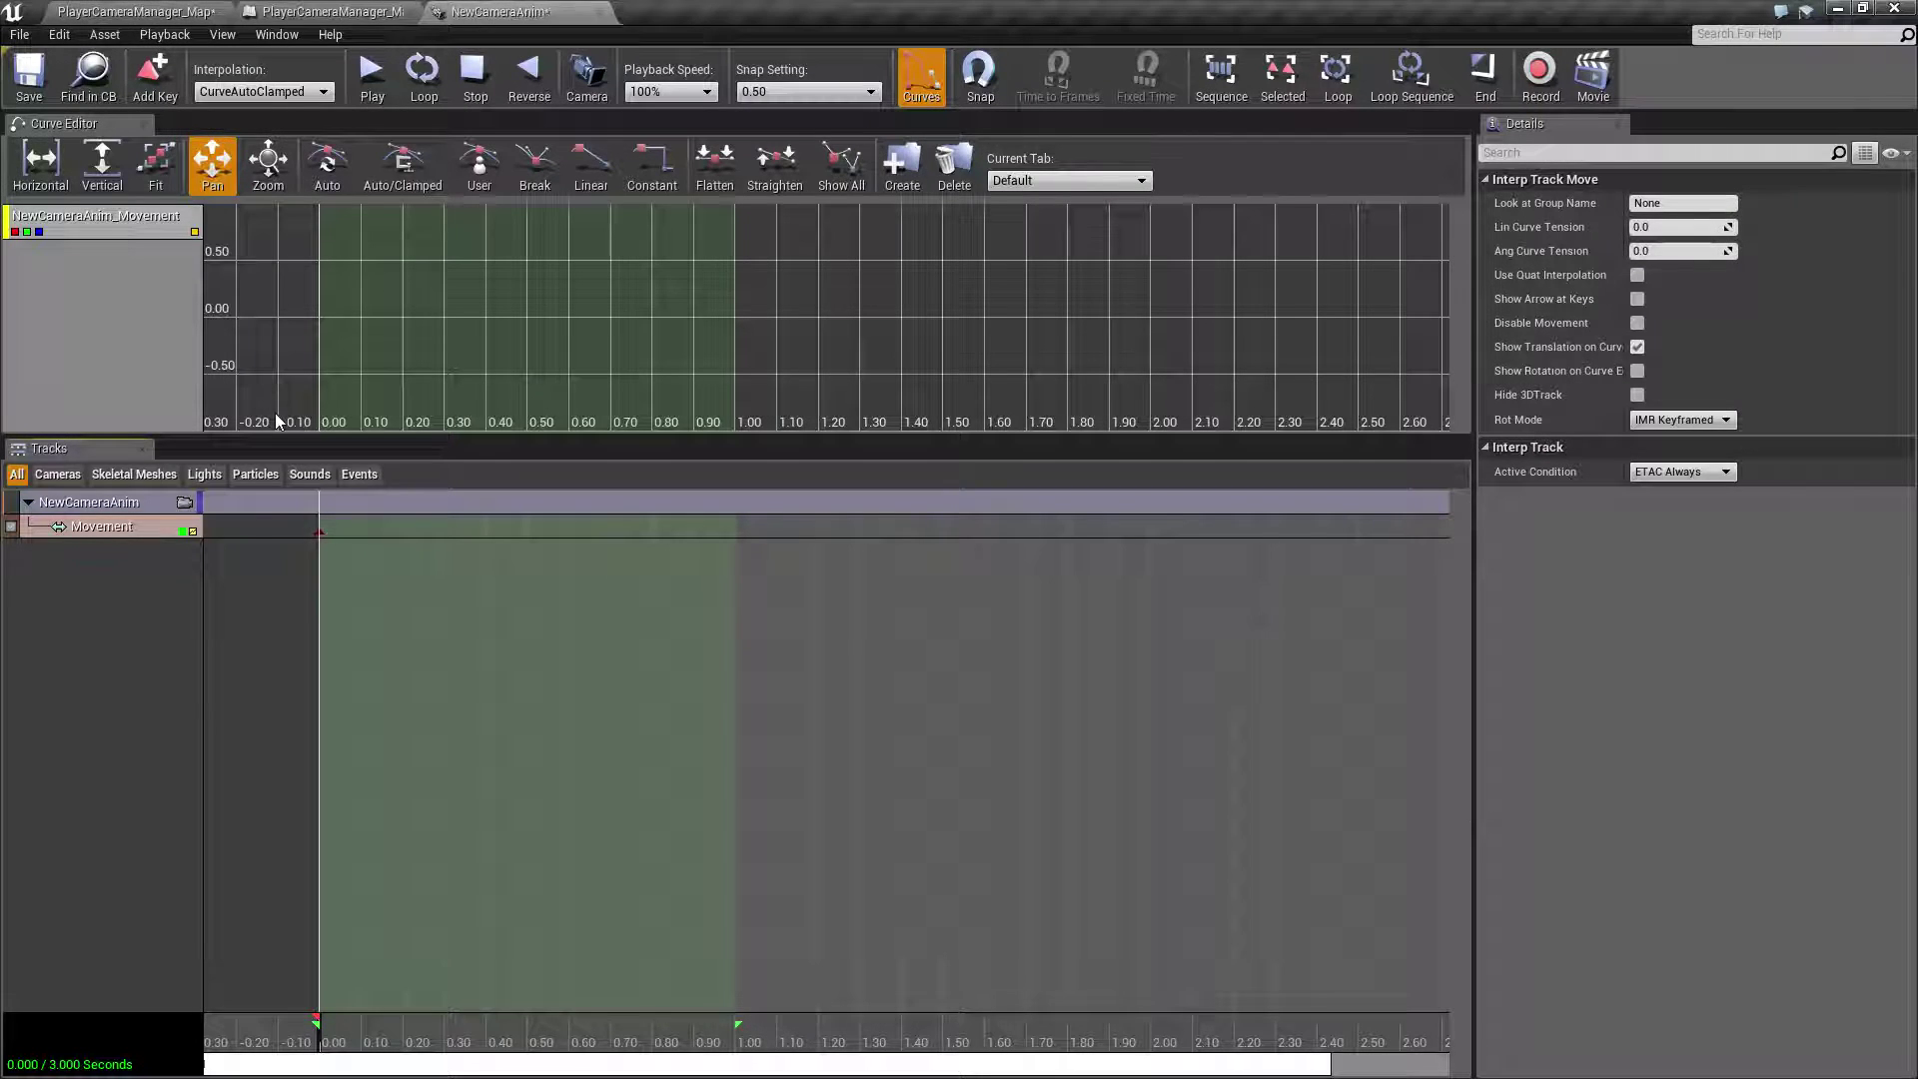
pyautogui.rightClick(118, 523)
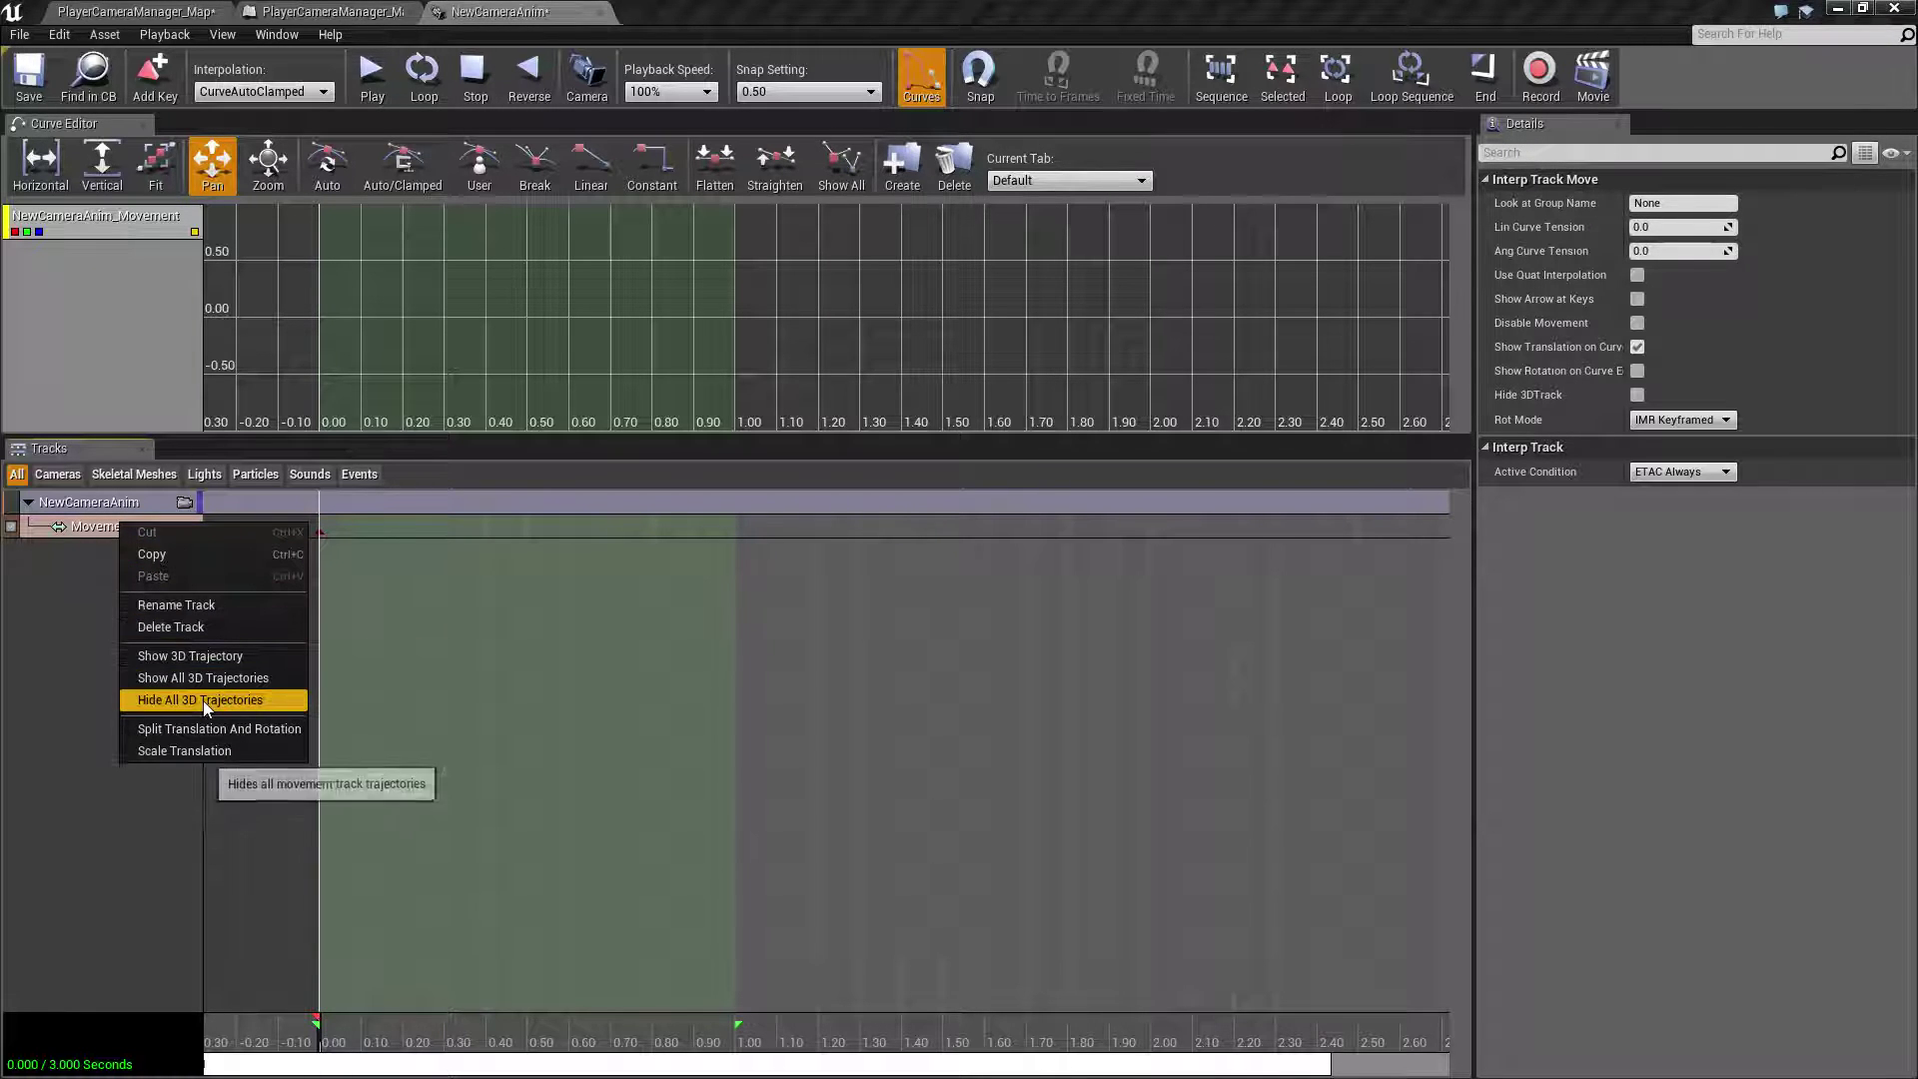
pyautogui.click(216, 731)
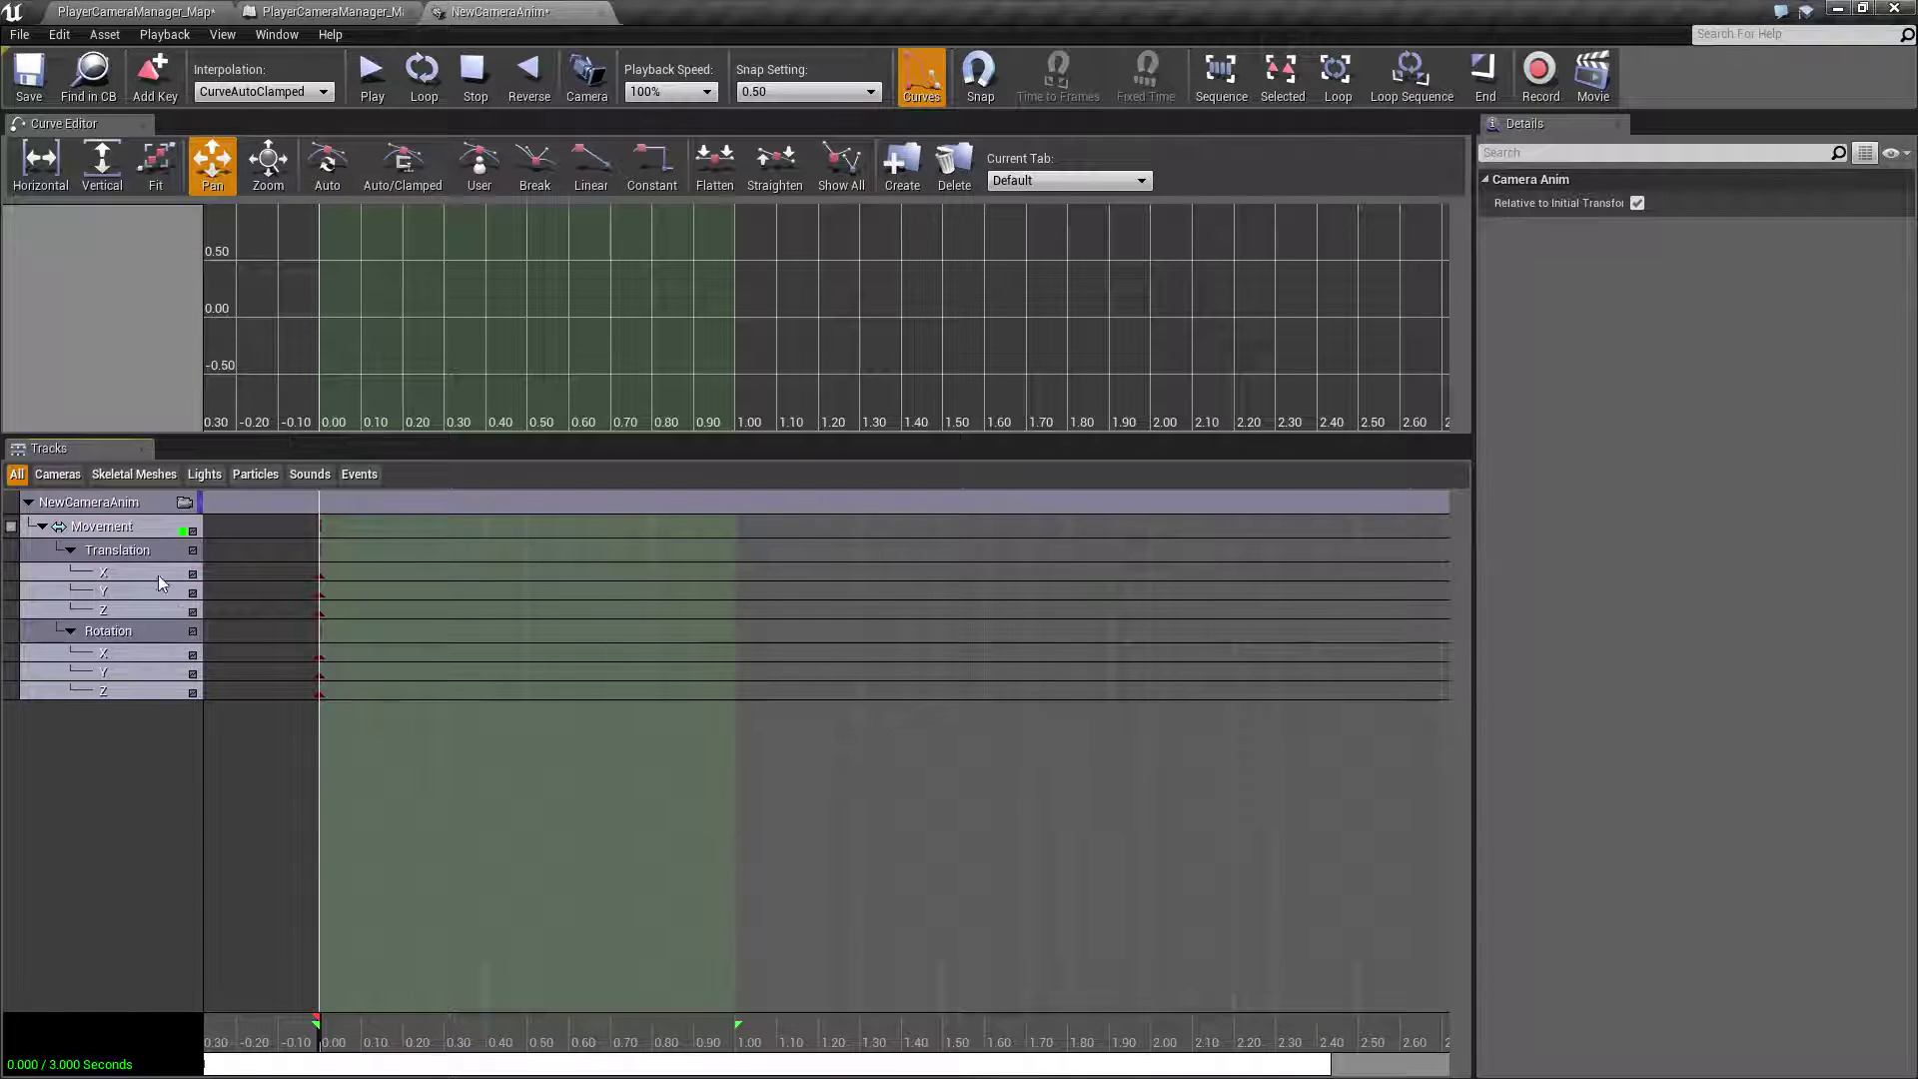
pyautogui.click(319, 657)
pyautogui.click(319, 674)
pyautogui.click(320, 692)
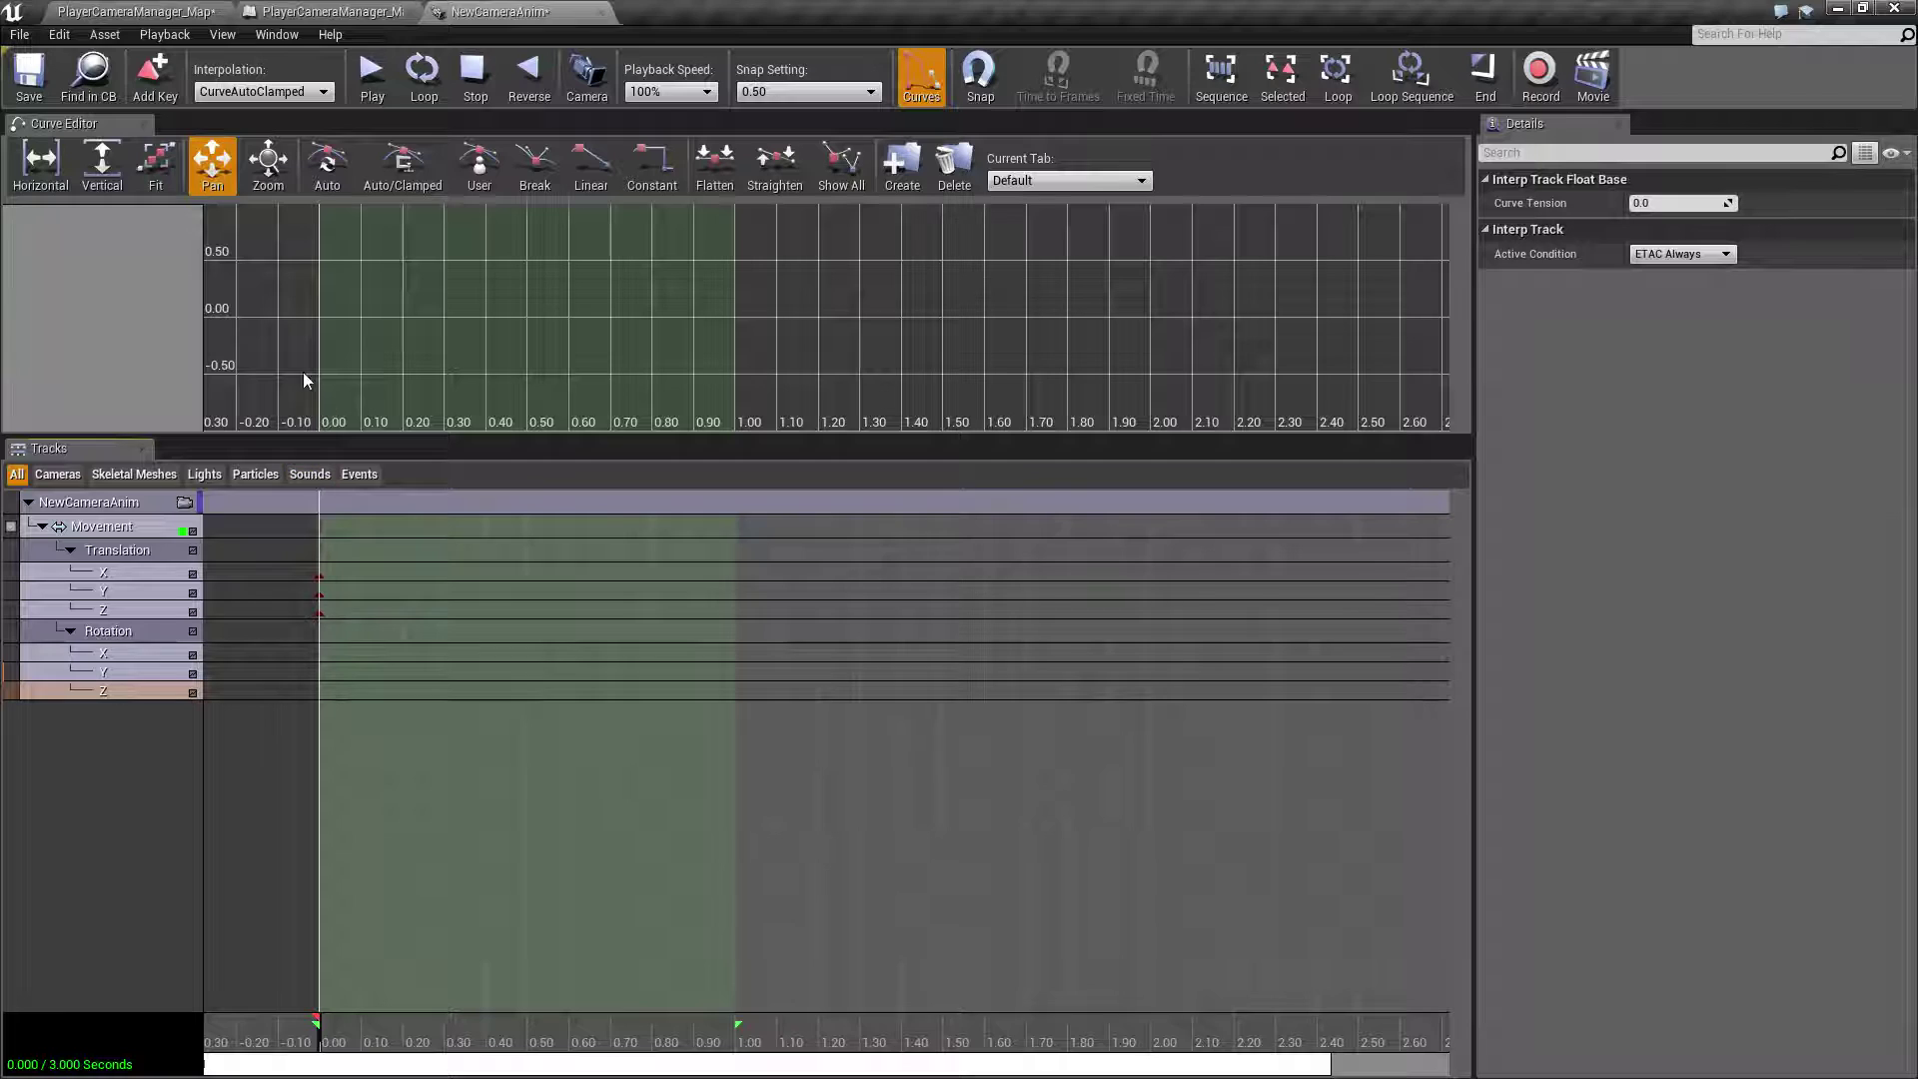
# - Select and frame the Preview Camera in the PlayerCameraManager_Map viewport
pyautogui.click(124, 9)
pyautogui.moveTo(924, 485); pyautogui.dragTo(820, 450)
pyautogui.click(900, 450)
pyautogui.press('f')
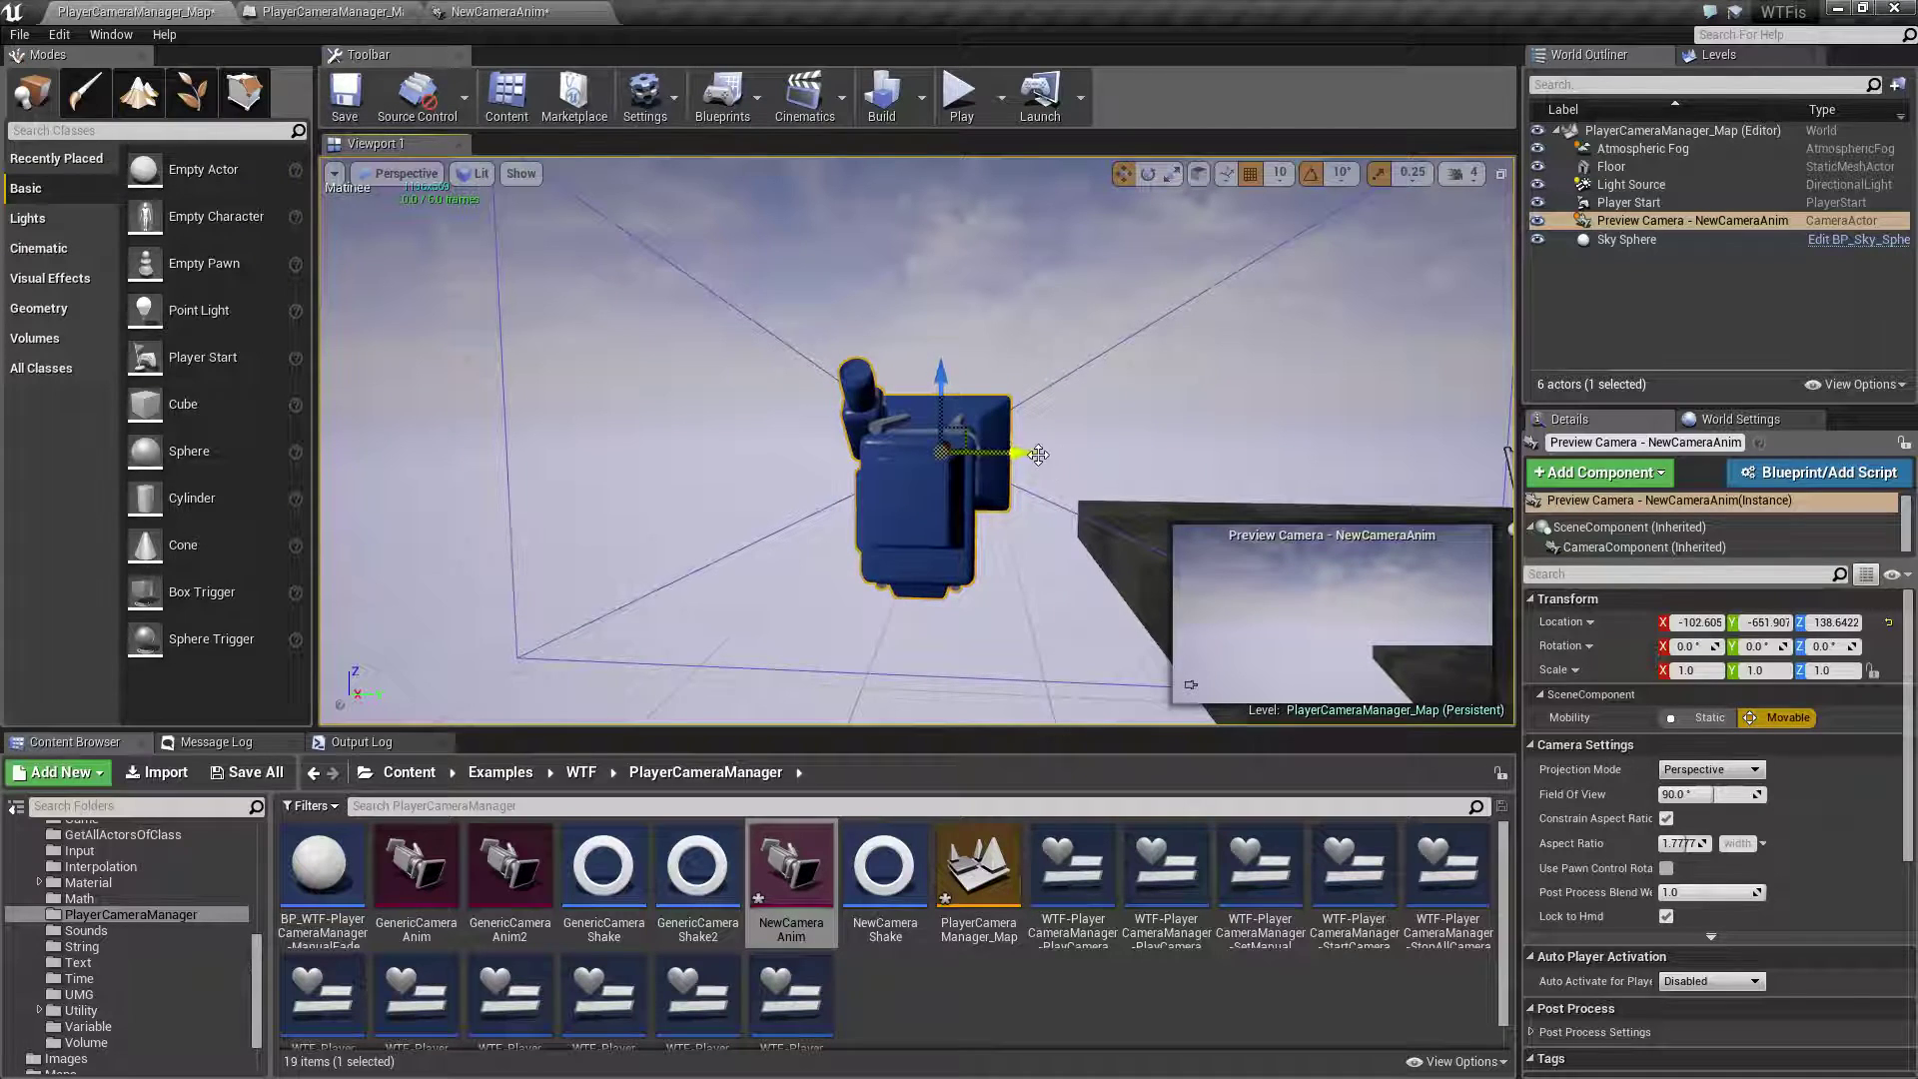
# - Select the Translation Y subtrack in NewCameraAnim and show its curve
pyautogui.click(497, 11)
pyautogui.click(322, 614)
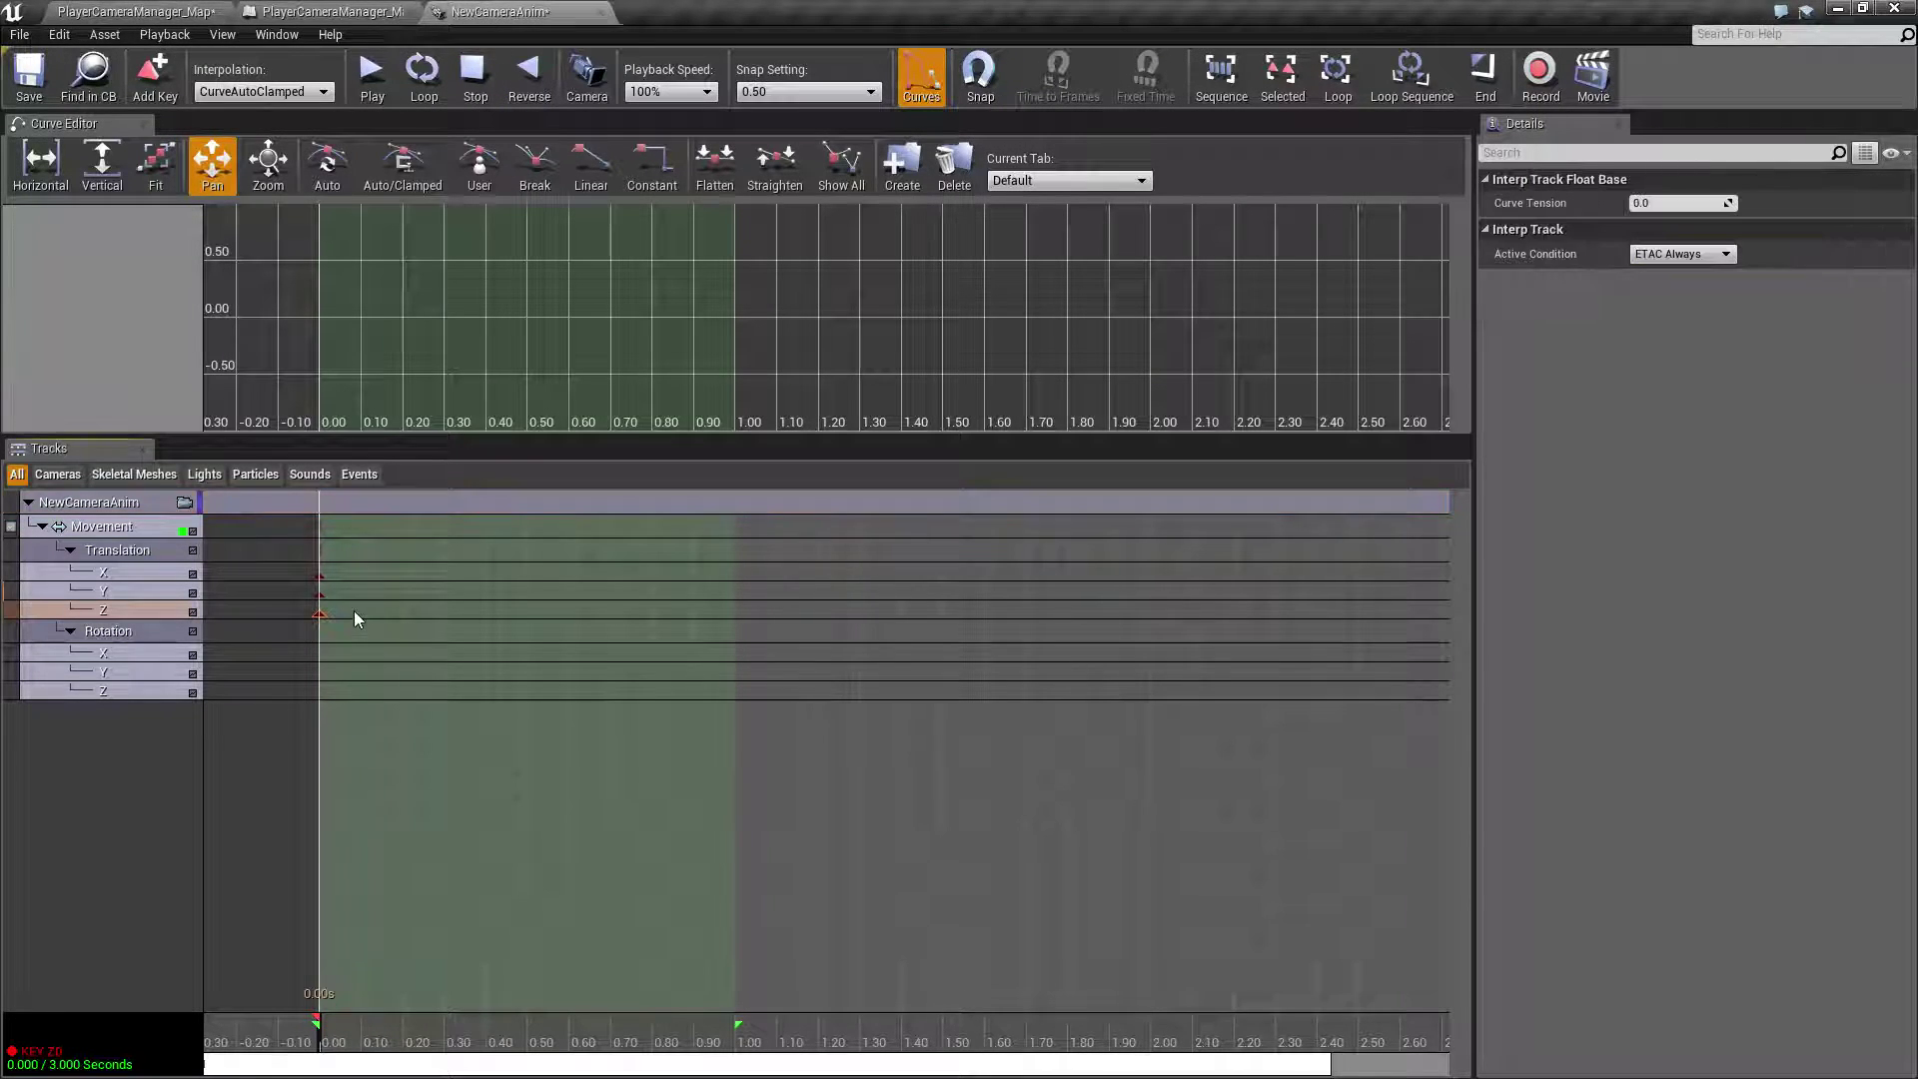
pyautogui.click(316, 576)
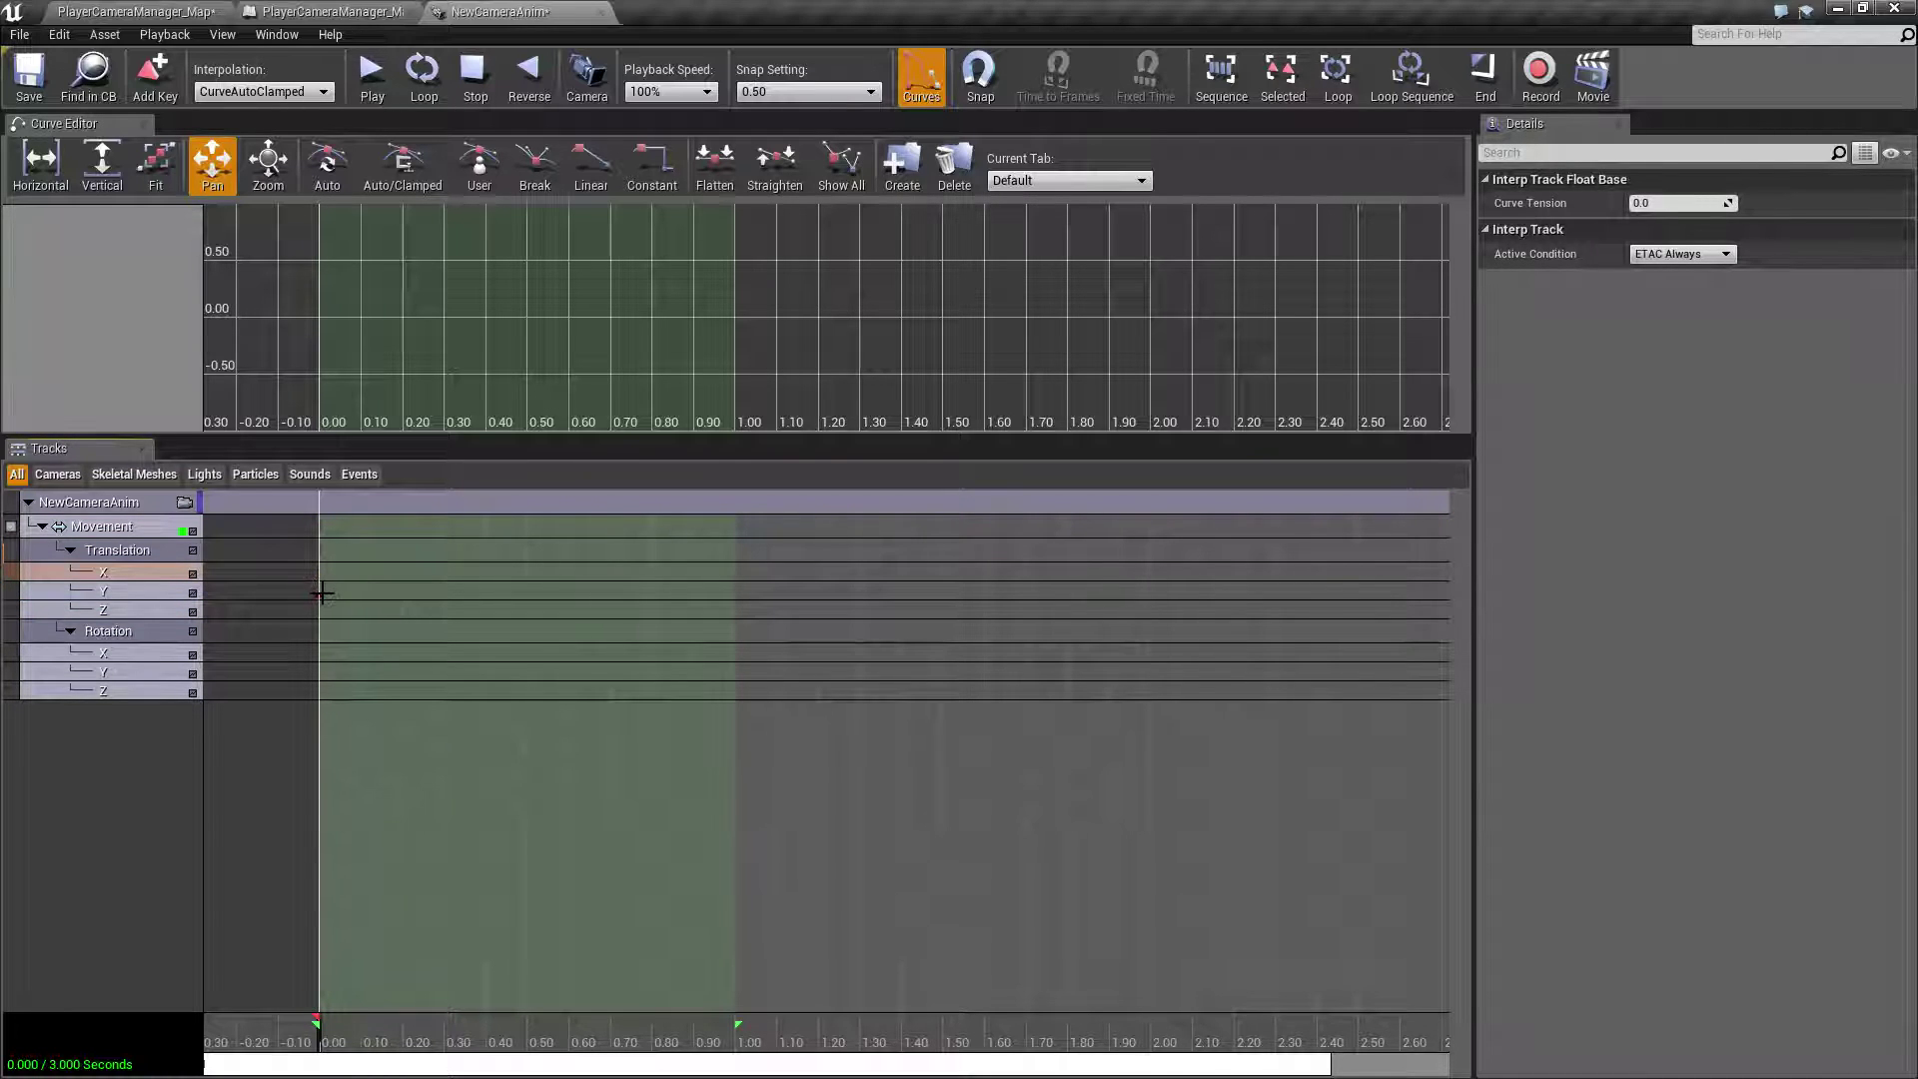
pyautogui.click(319, 597)
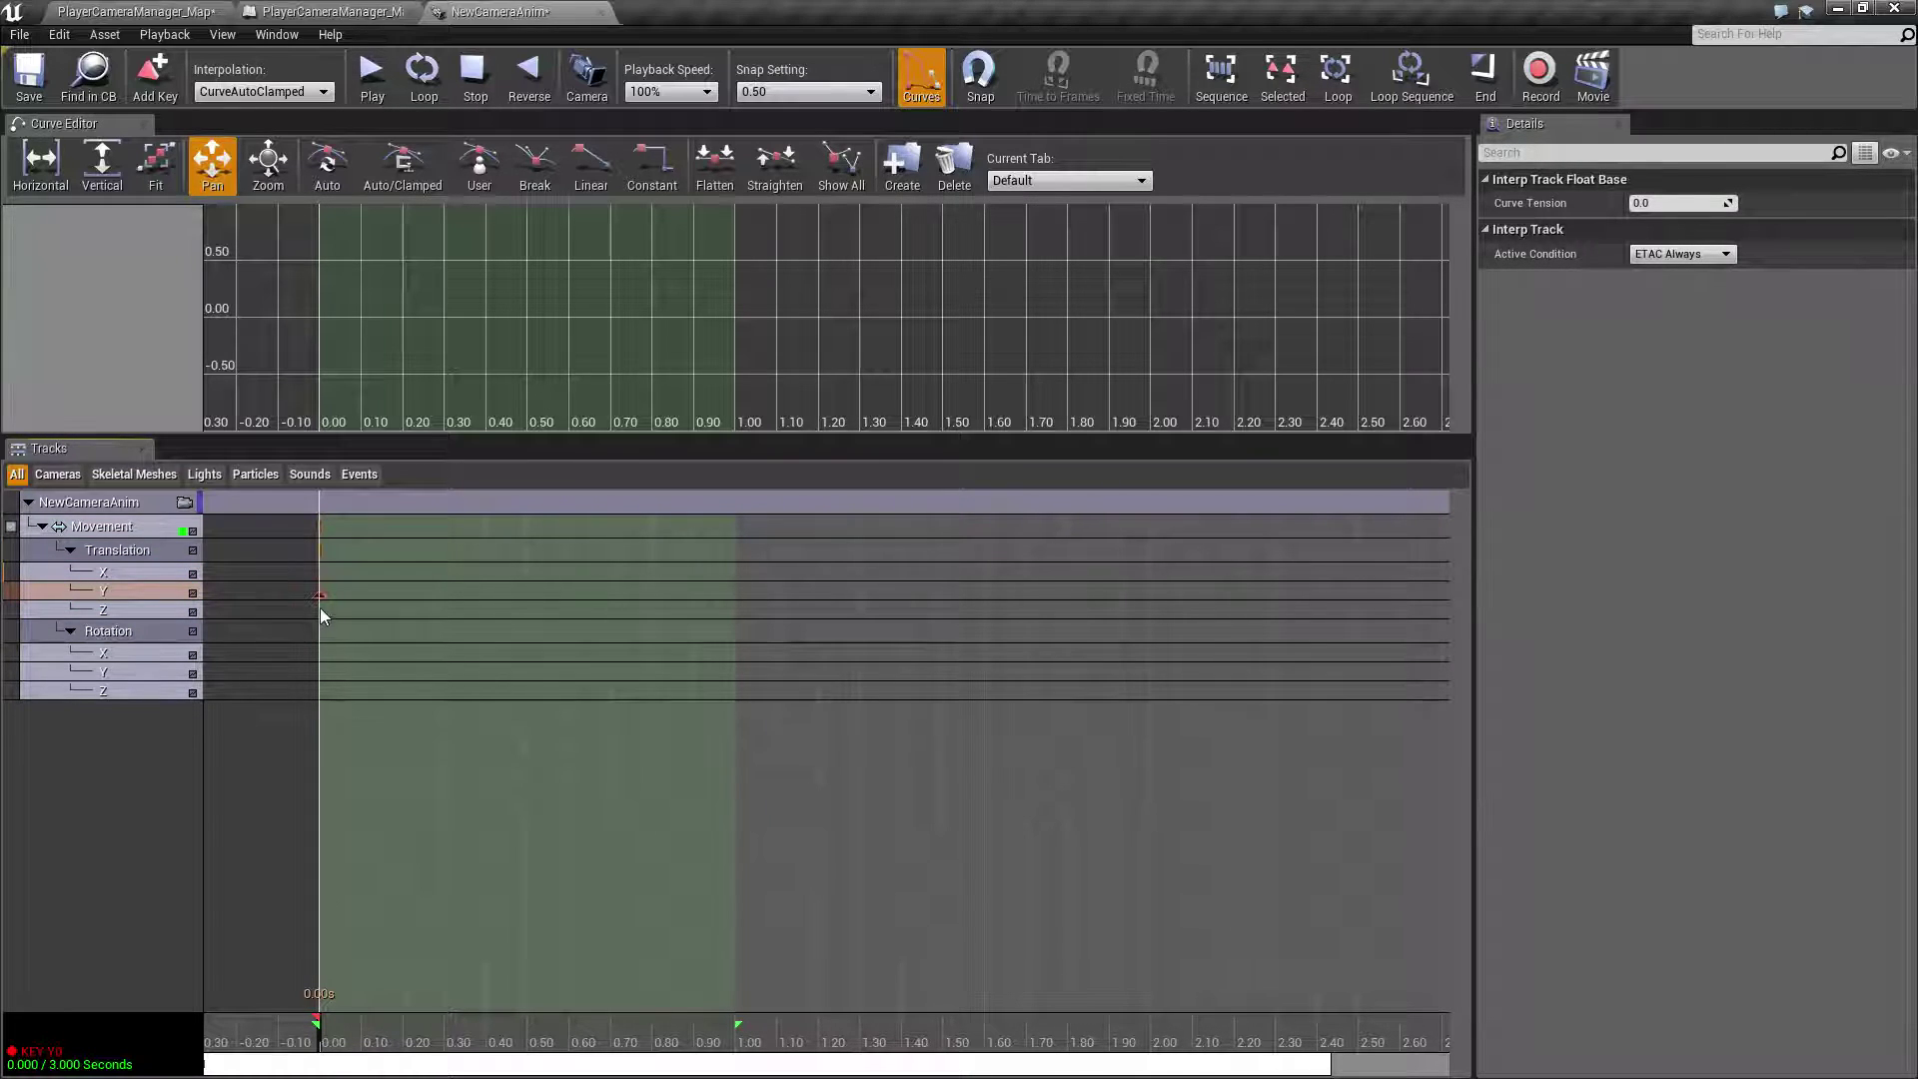
pyautogui.click(193, 594)
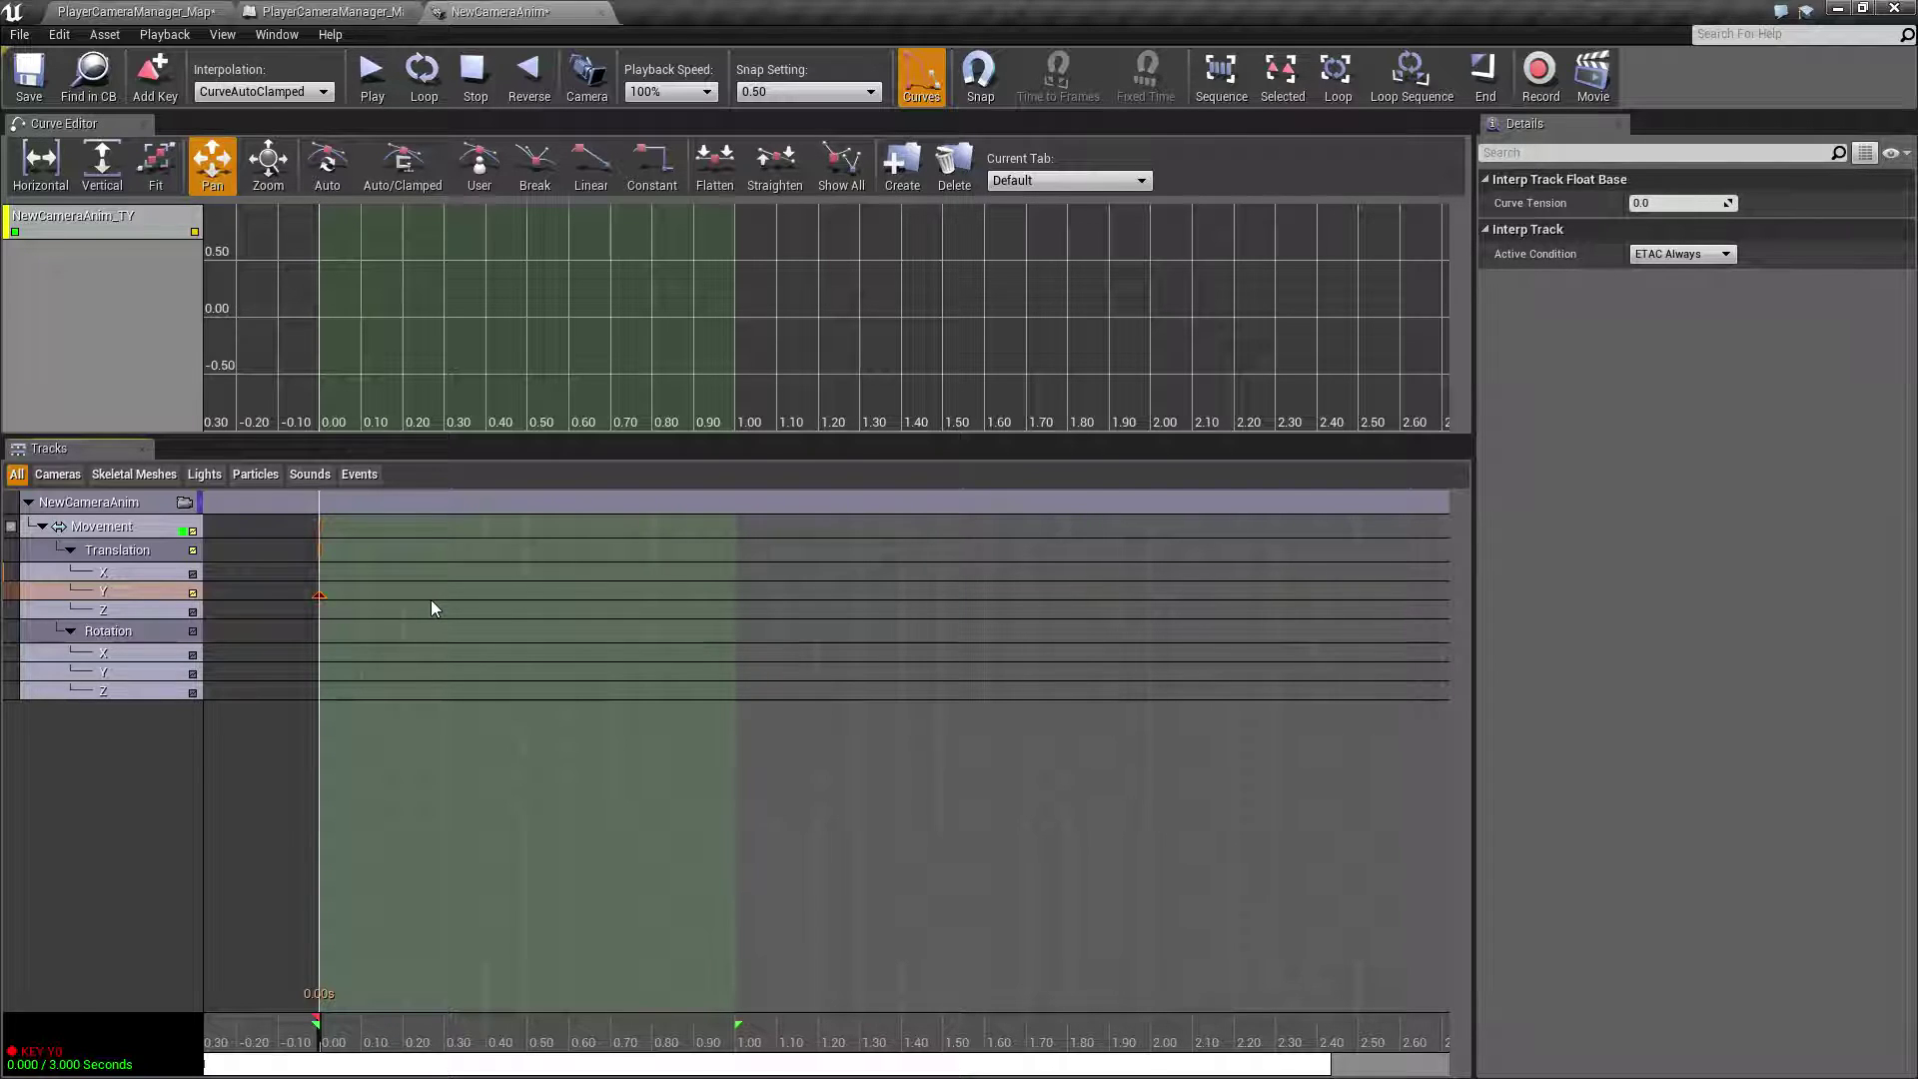
# - Add Translation Y keys at 0.34, 0.66 and 1.00 seconds
pyautogui.moveTo(392, 1044); pyautogui.dragTo(464, 1045)
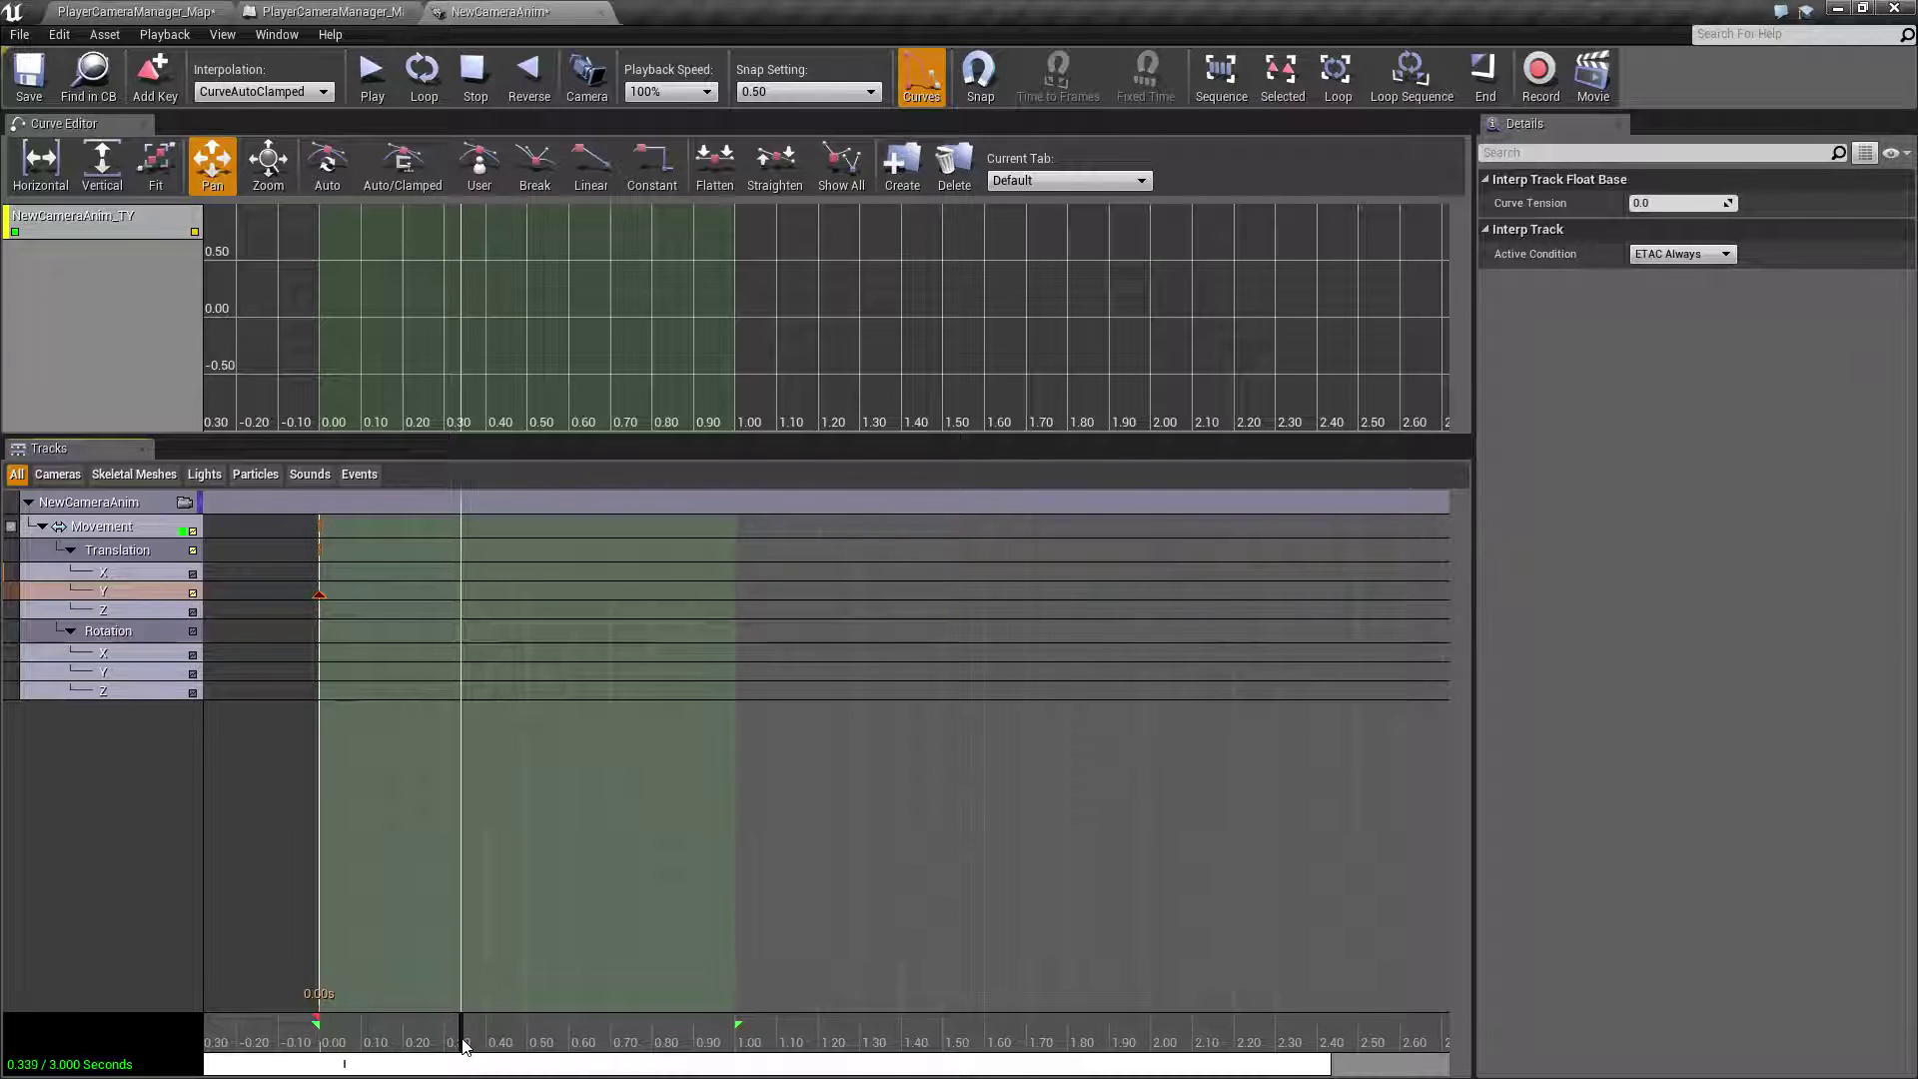
pyautogui.press('Return')
pyautogui.moveTo(464, 1044); pyautogui.dragTo(739, 1045)
pyautogui.press('Return')
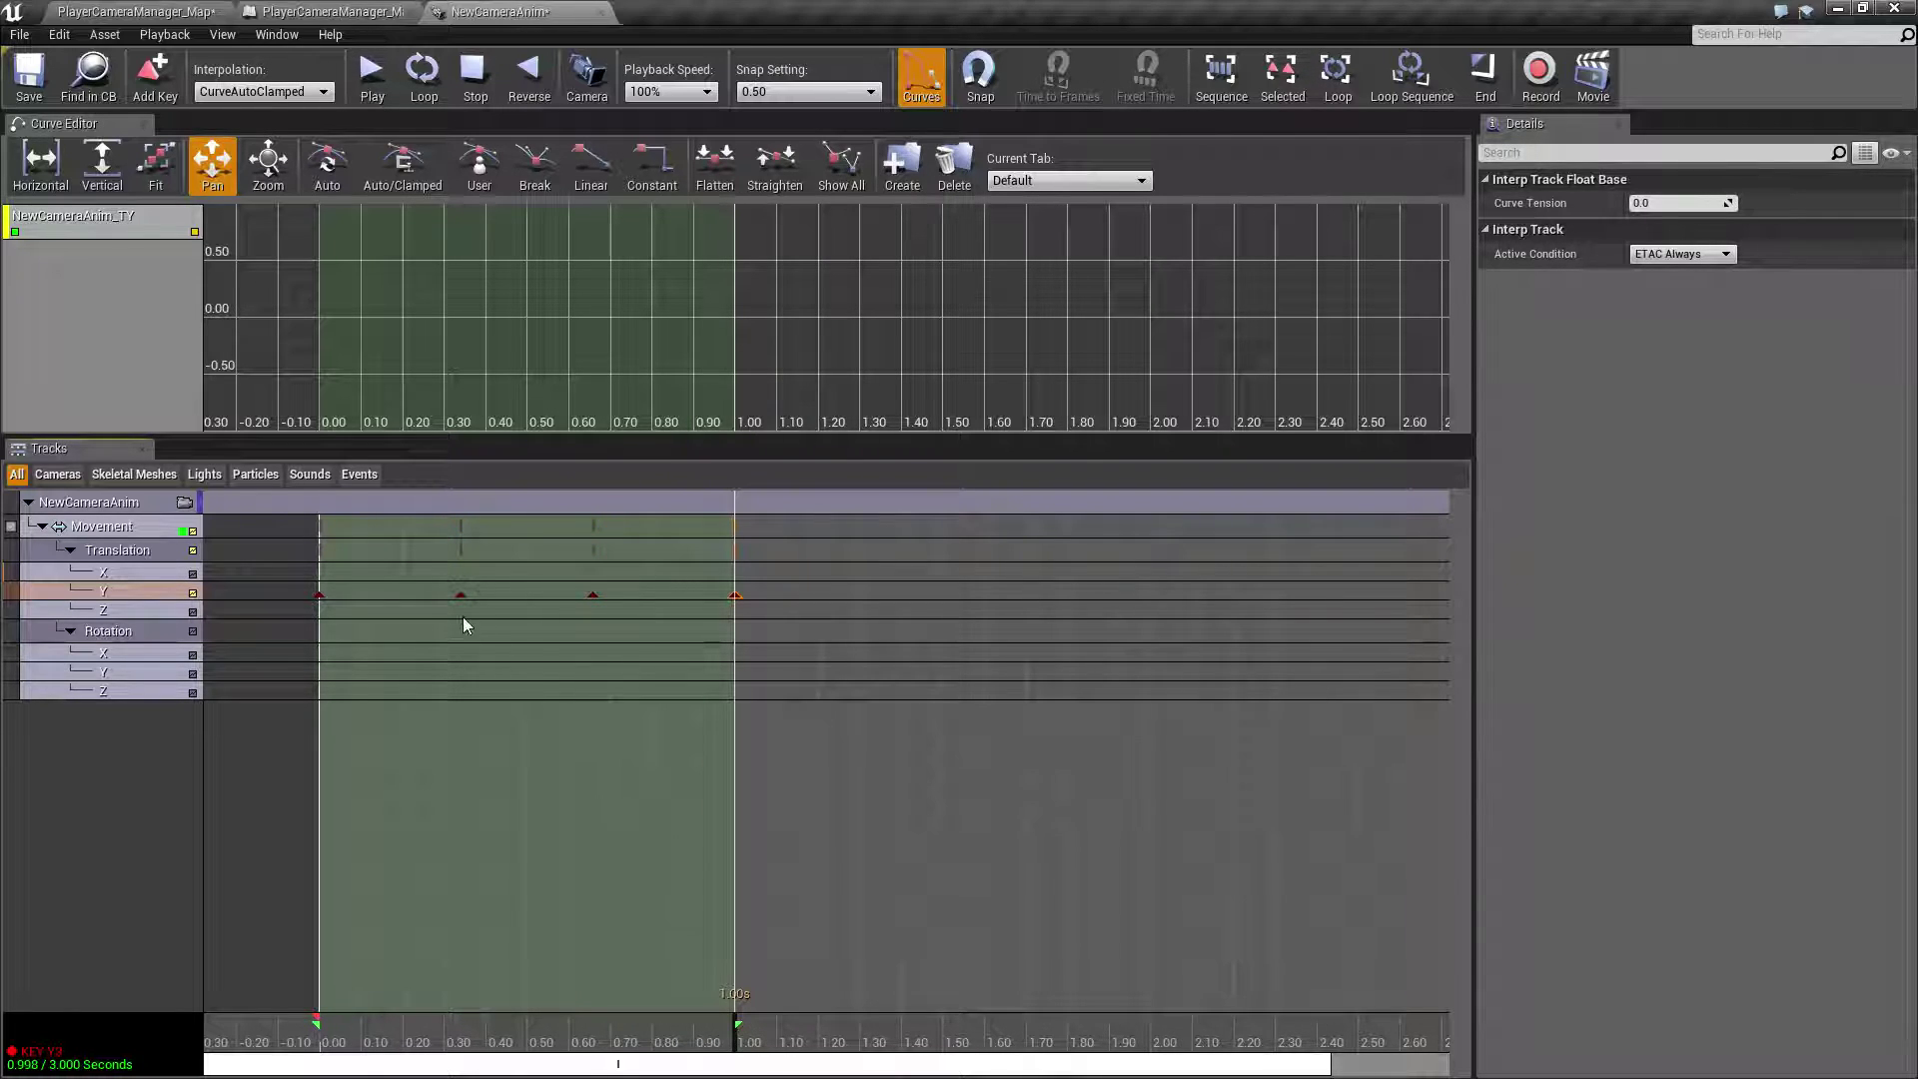
pyautogui.click(458, 596)
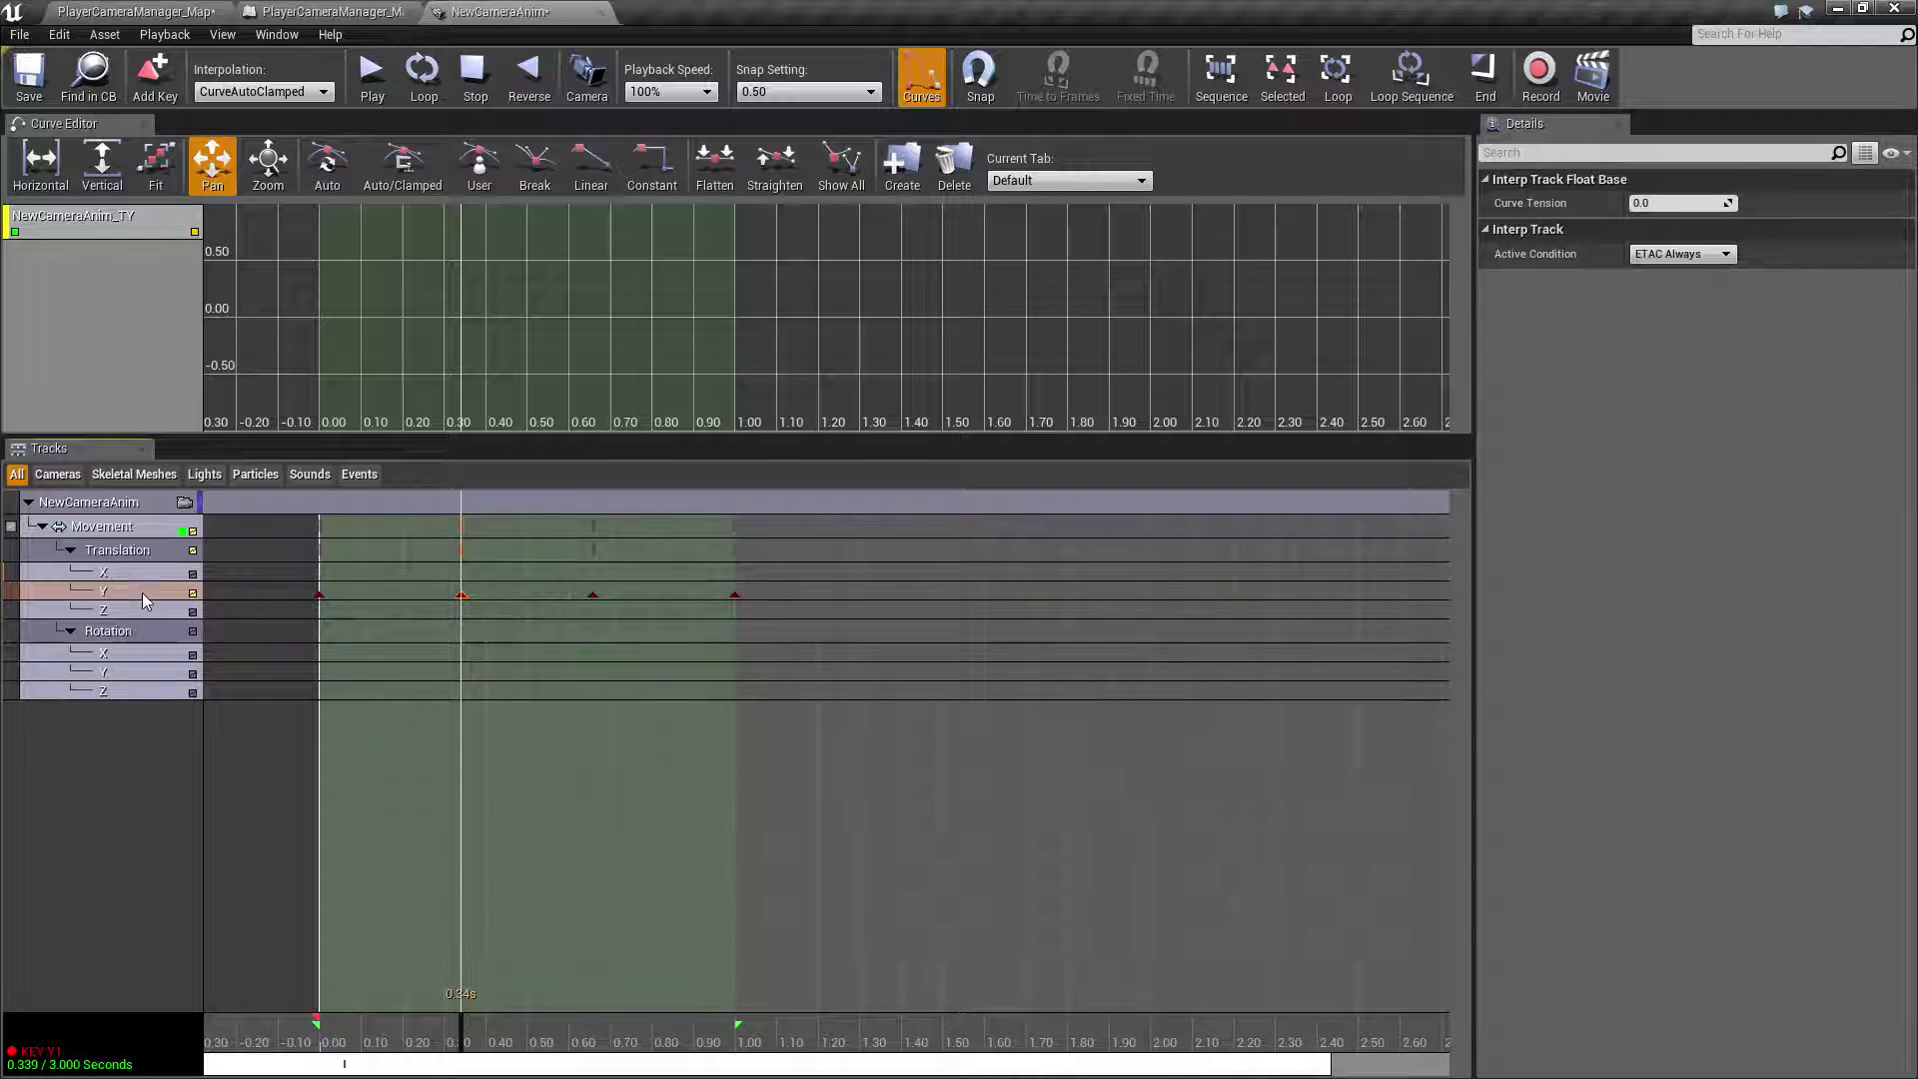
pyautogui.click(193, 593)
pyautogui.click(193, 594)
# - Fit the curve view and give the first Translation Y key time 0.00 and value 0
pyautogui.click(155, 163)
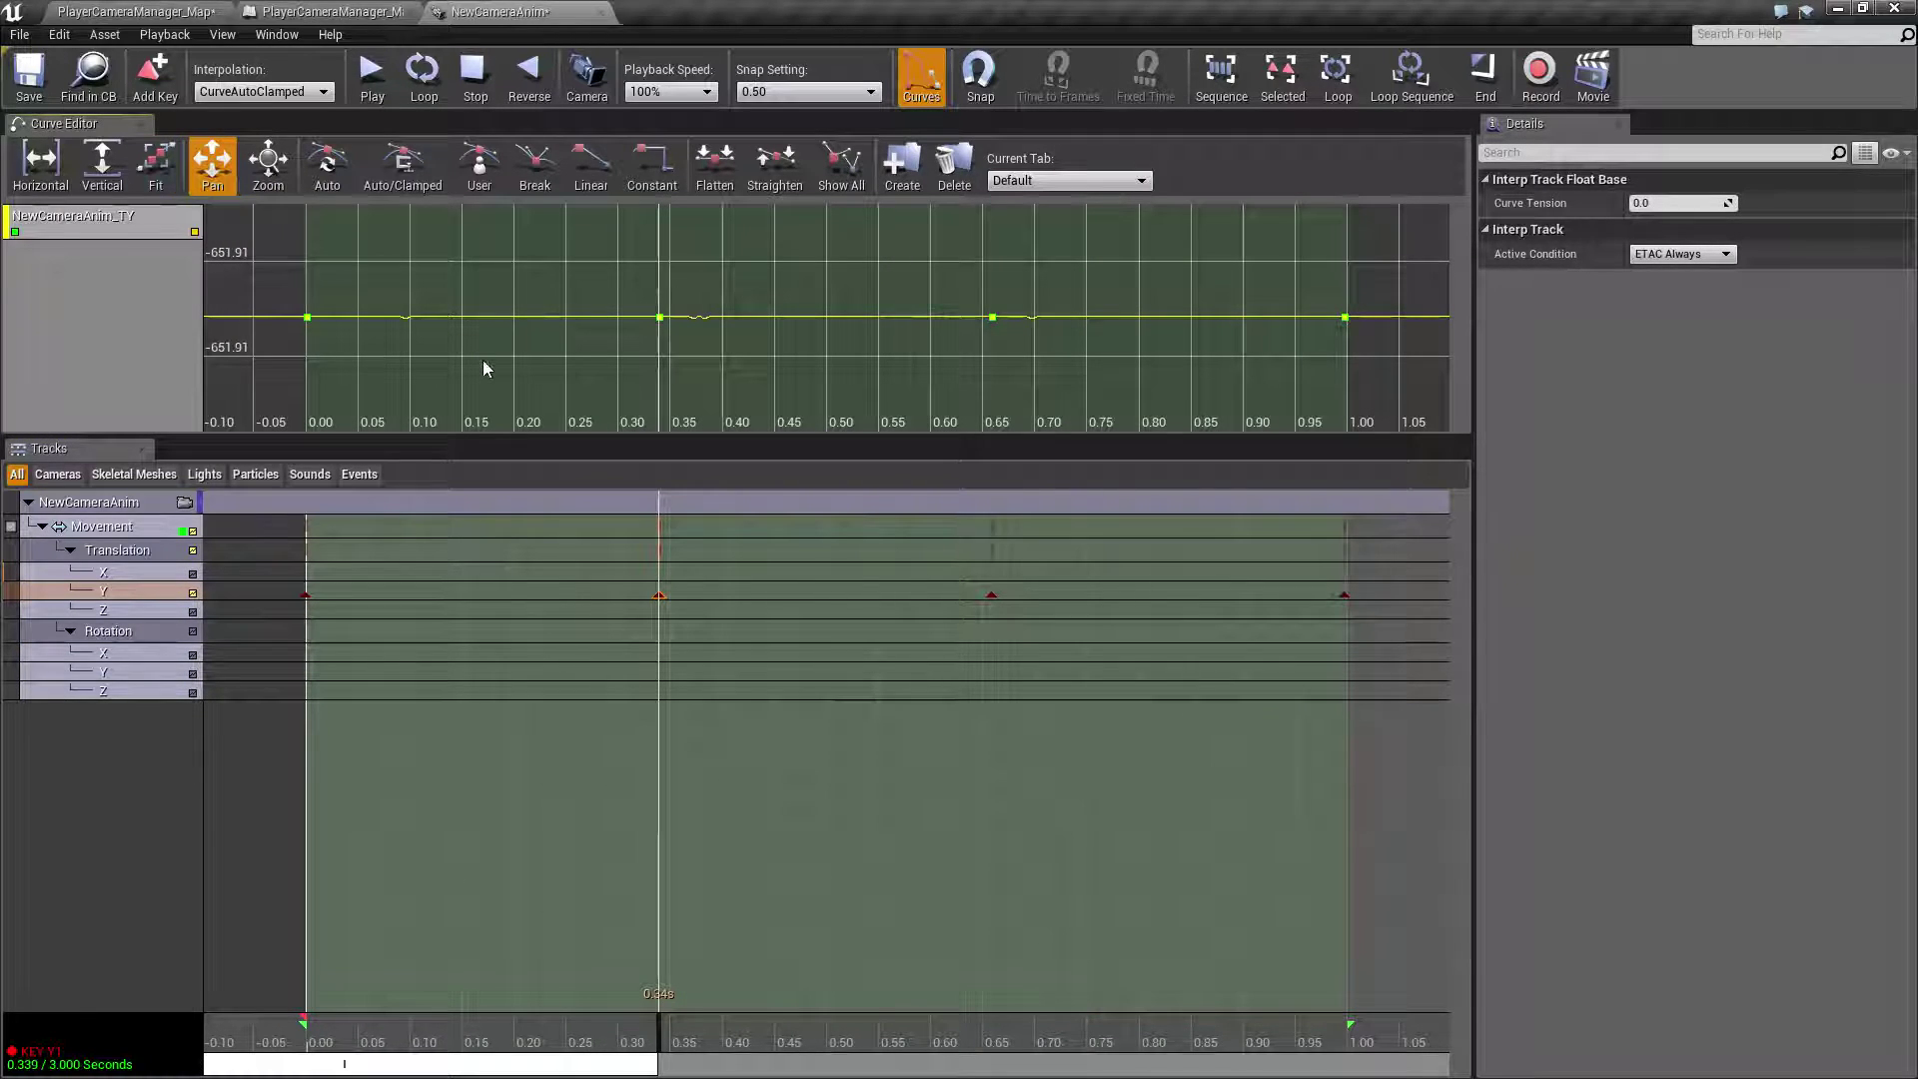
pyautogui.click(308, 318)
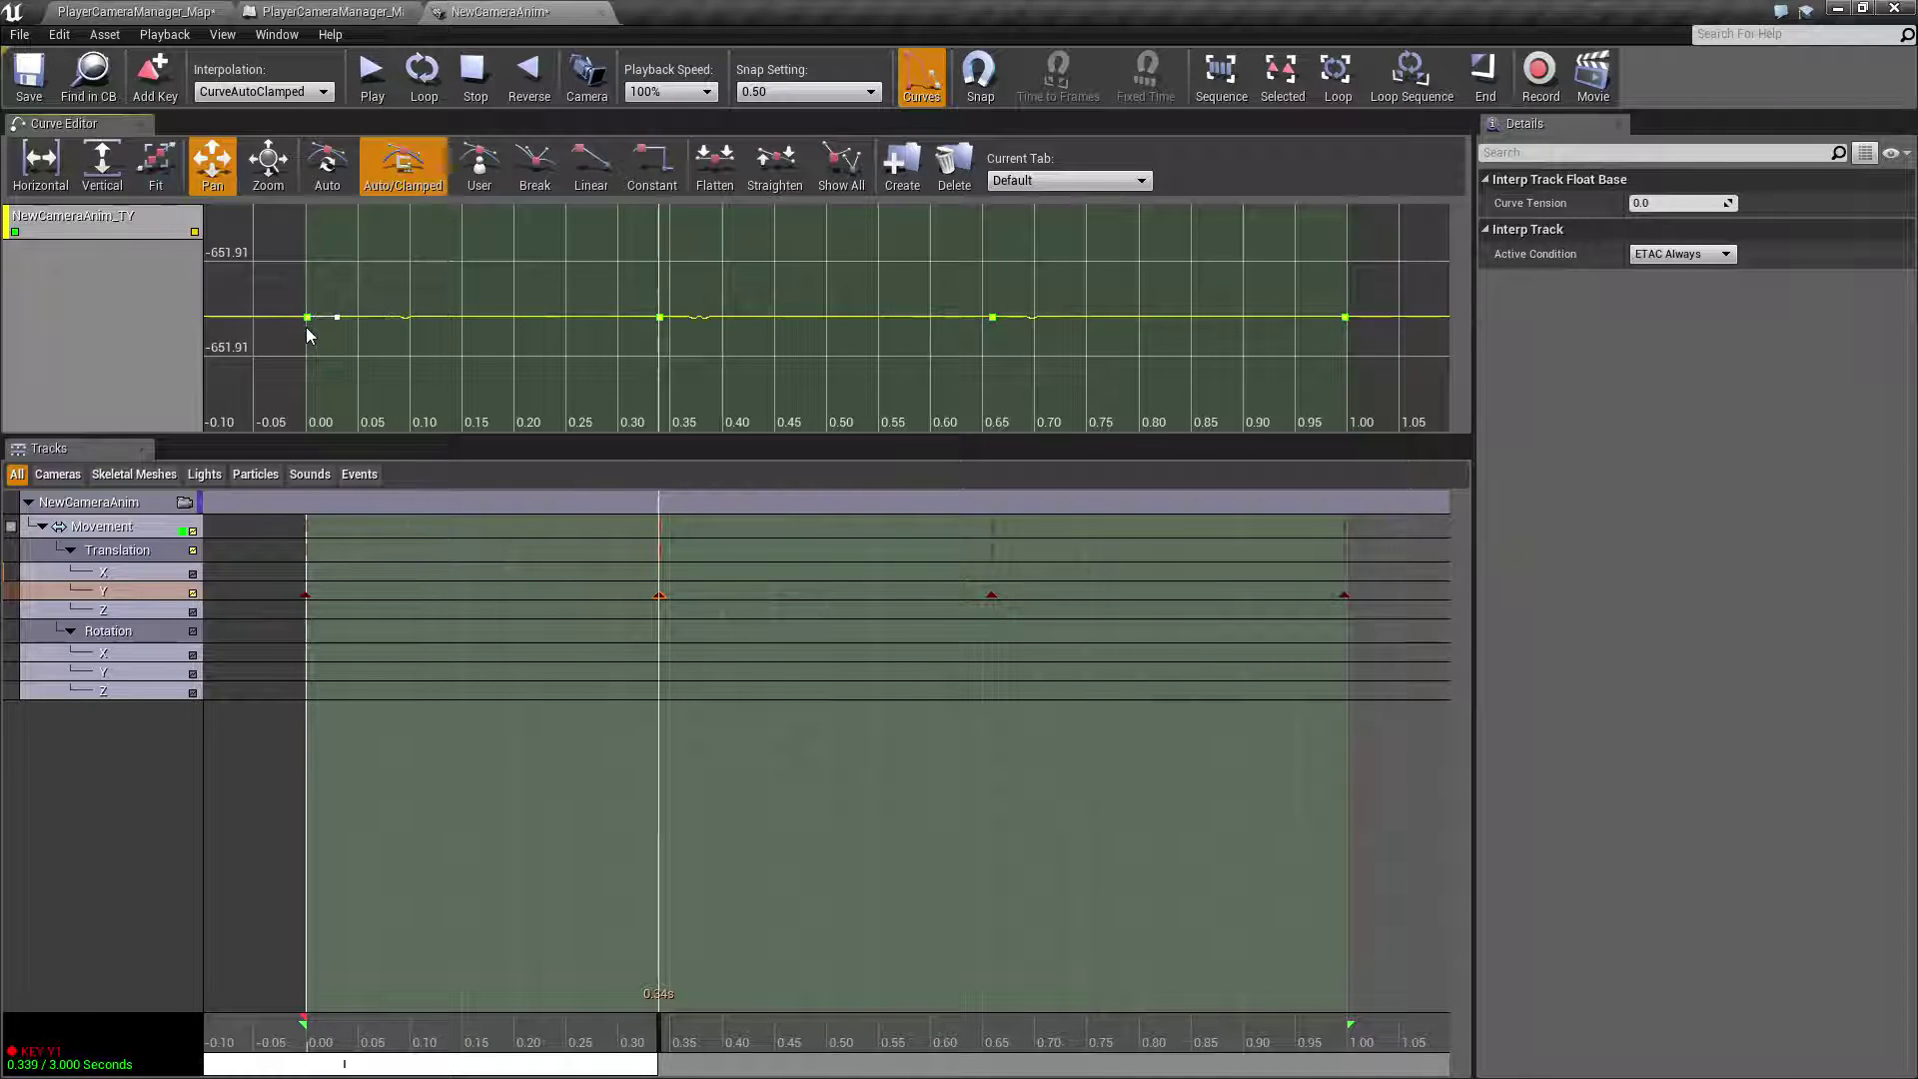
pyautogui.rightClick(308, 321)
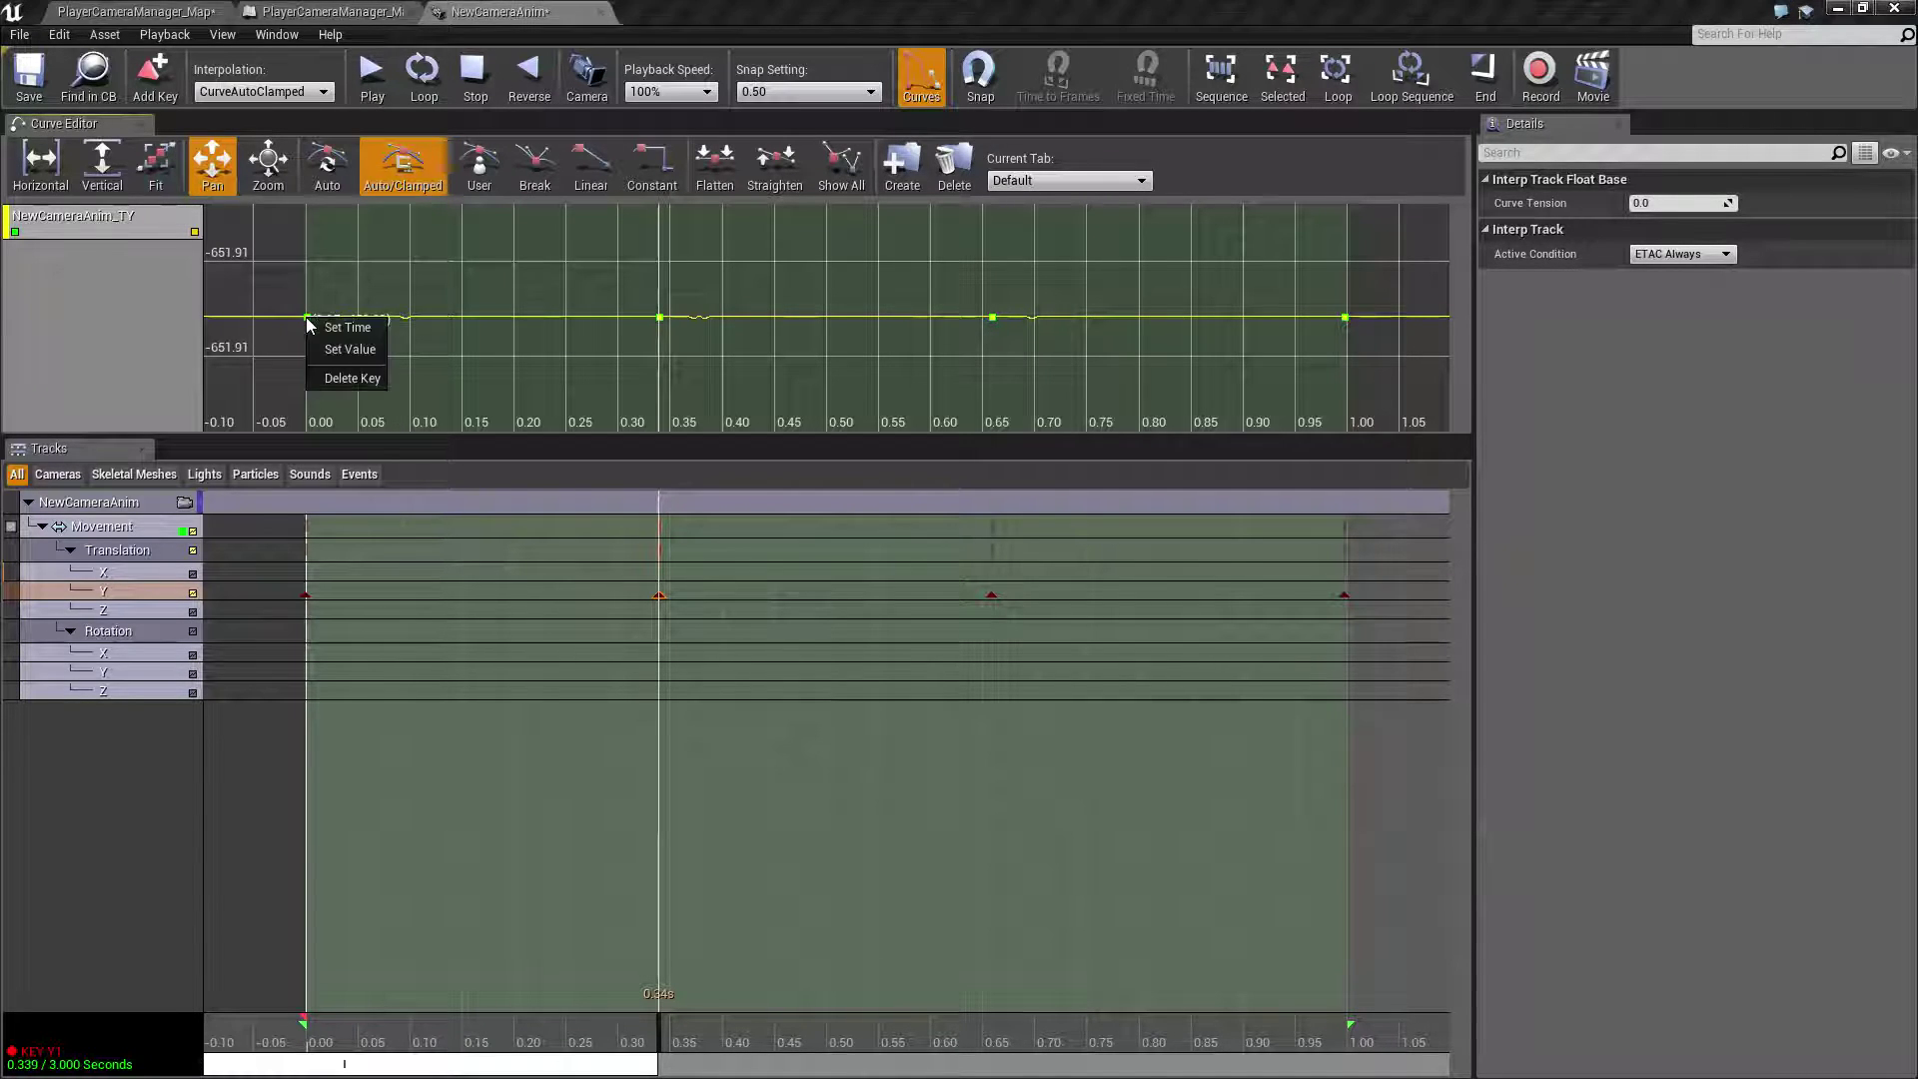
pyautogui.click(327, 332)
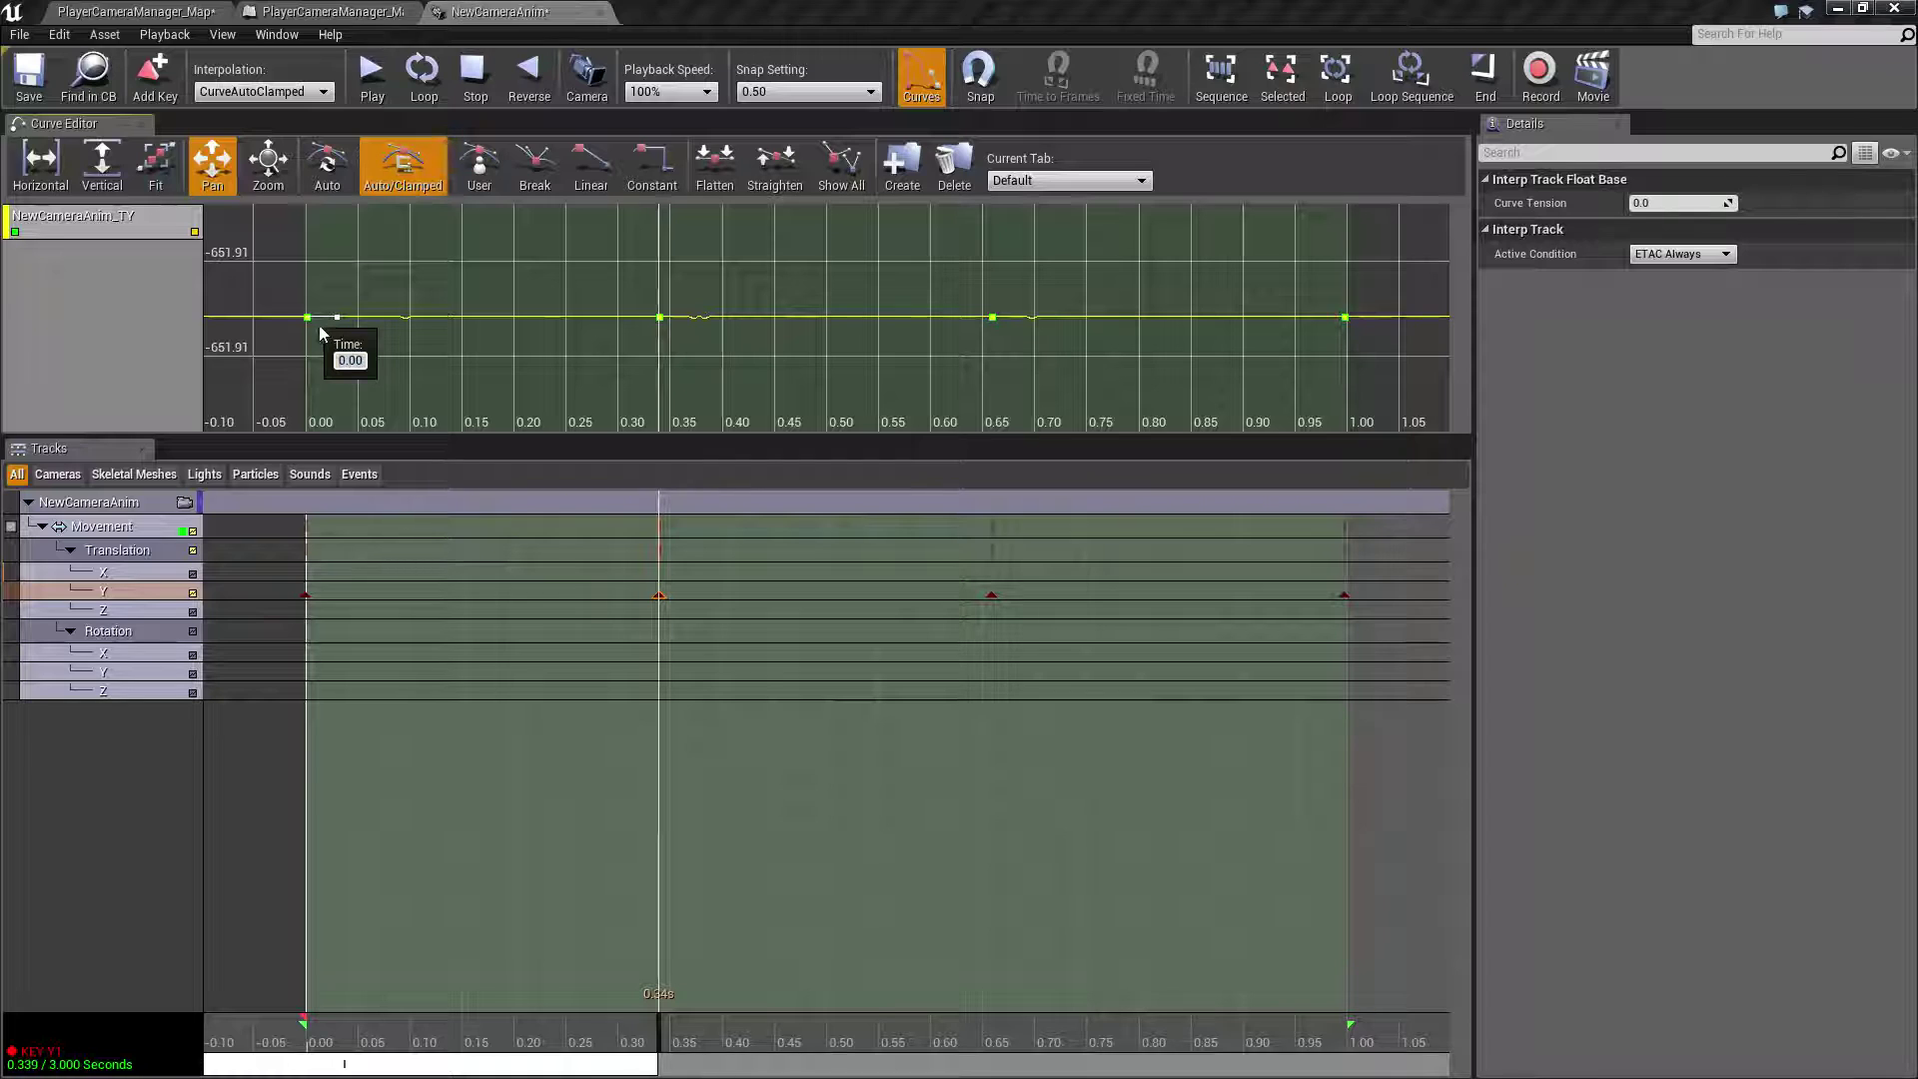
pyautogui.press('Return')
pyautogui.rightClick(308, 320)
pyautogui.click(335, 358)
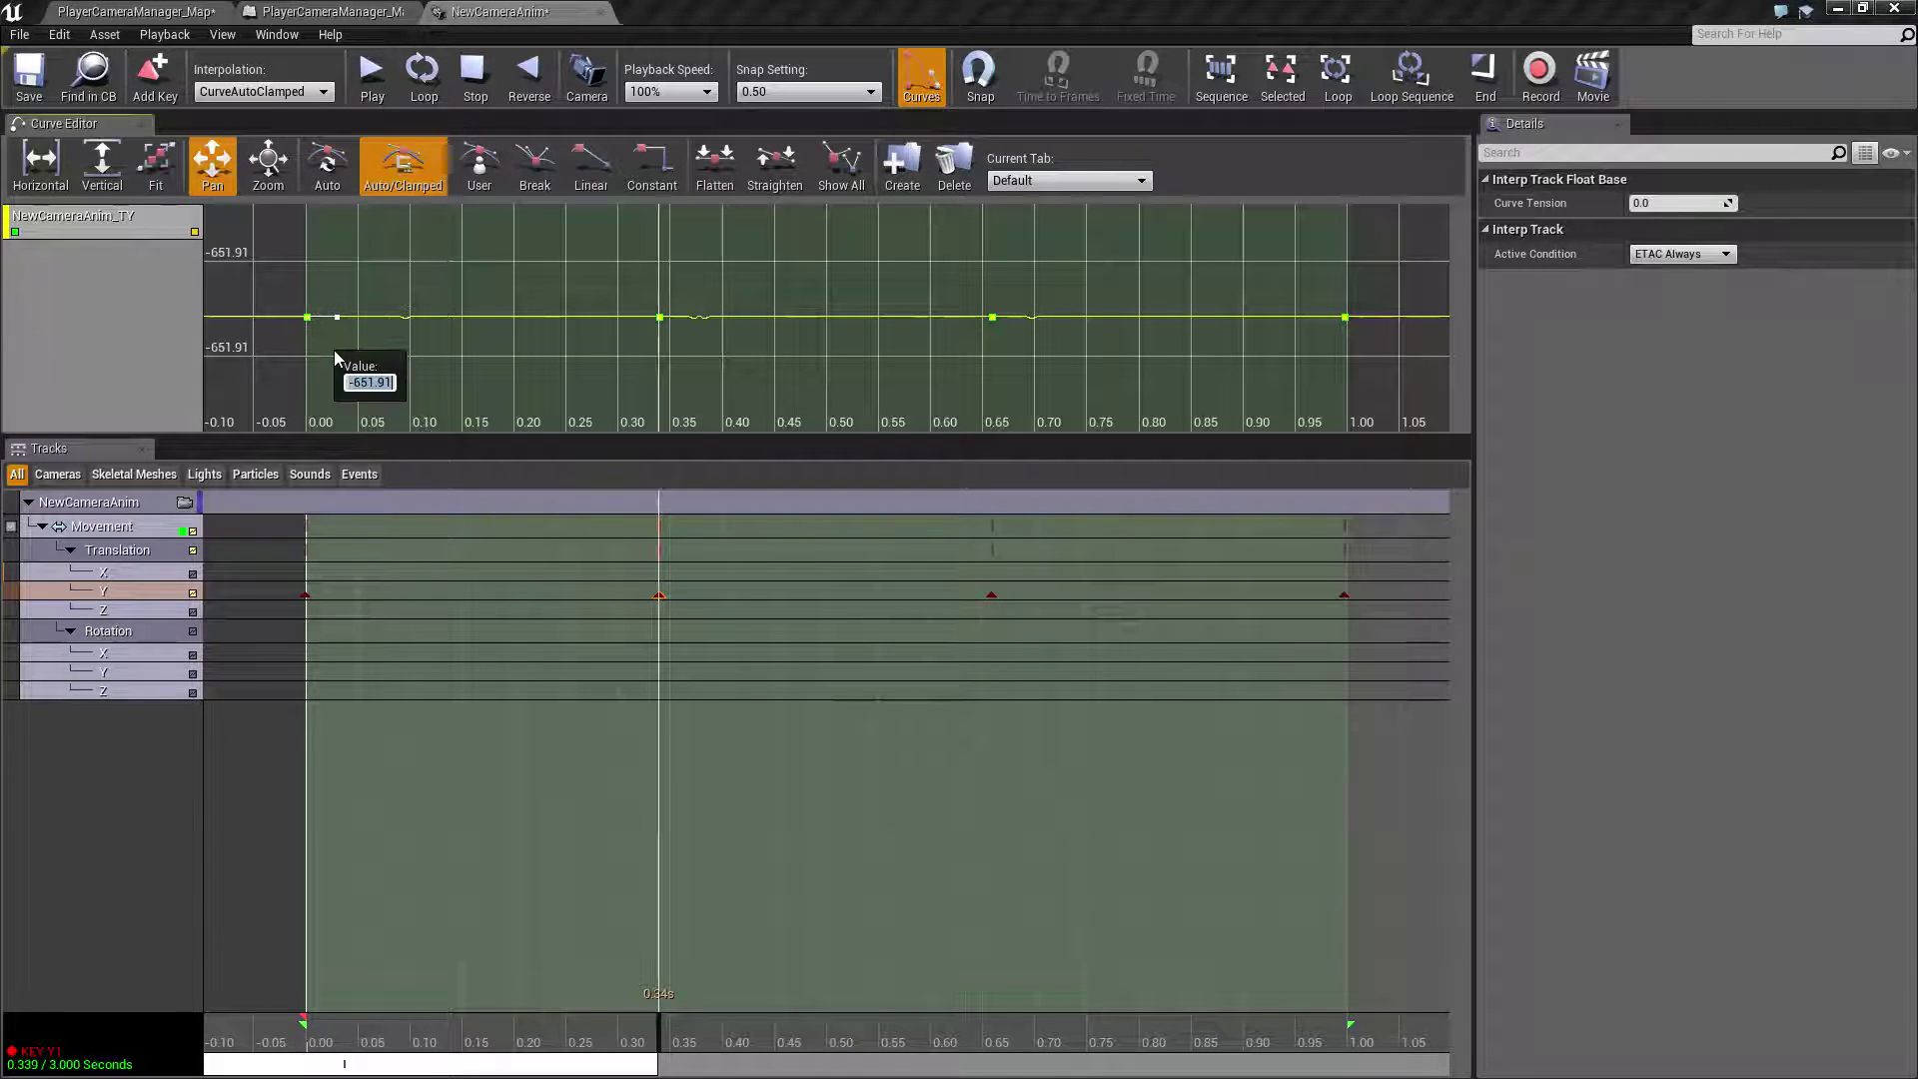
pyautogui.write('0')
pyautogui.press('Return')
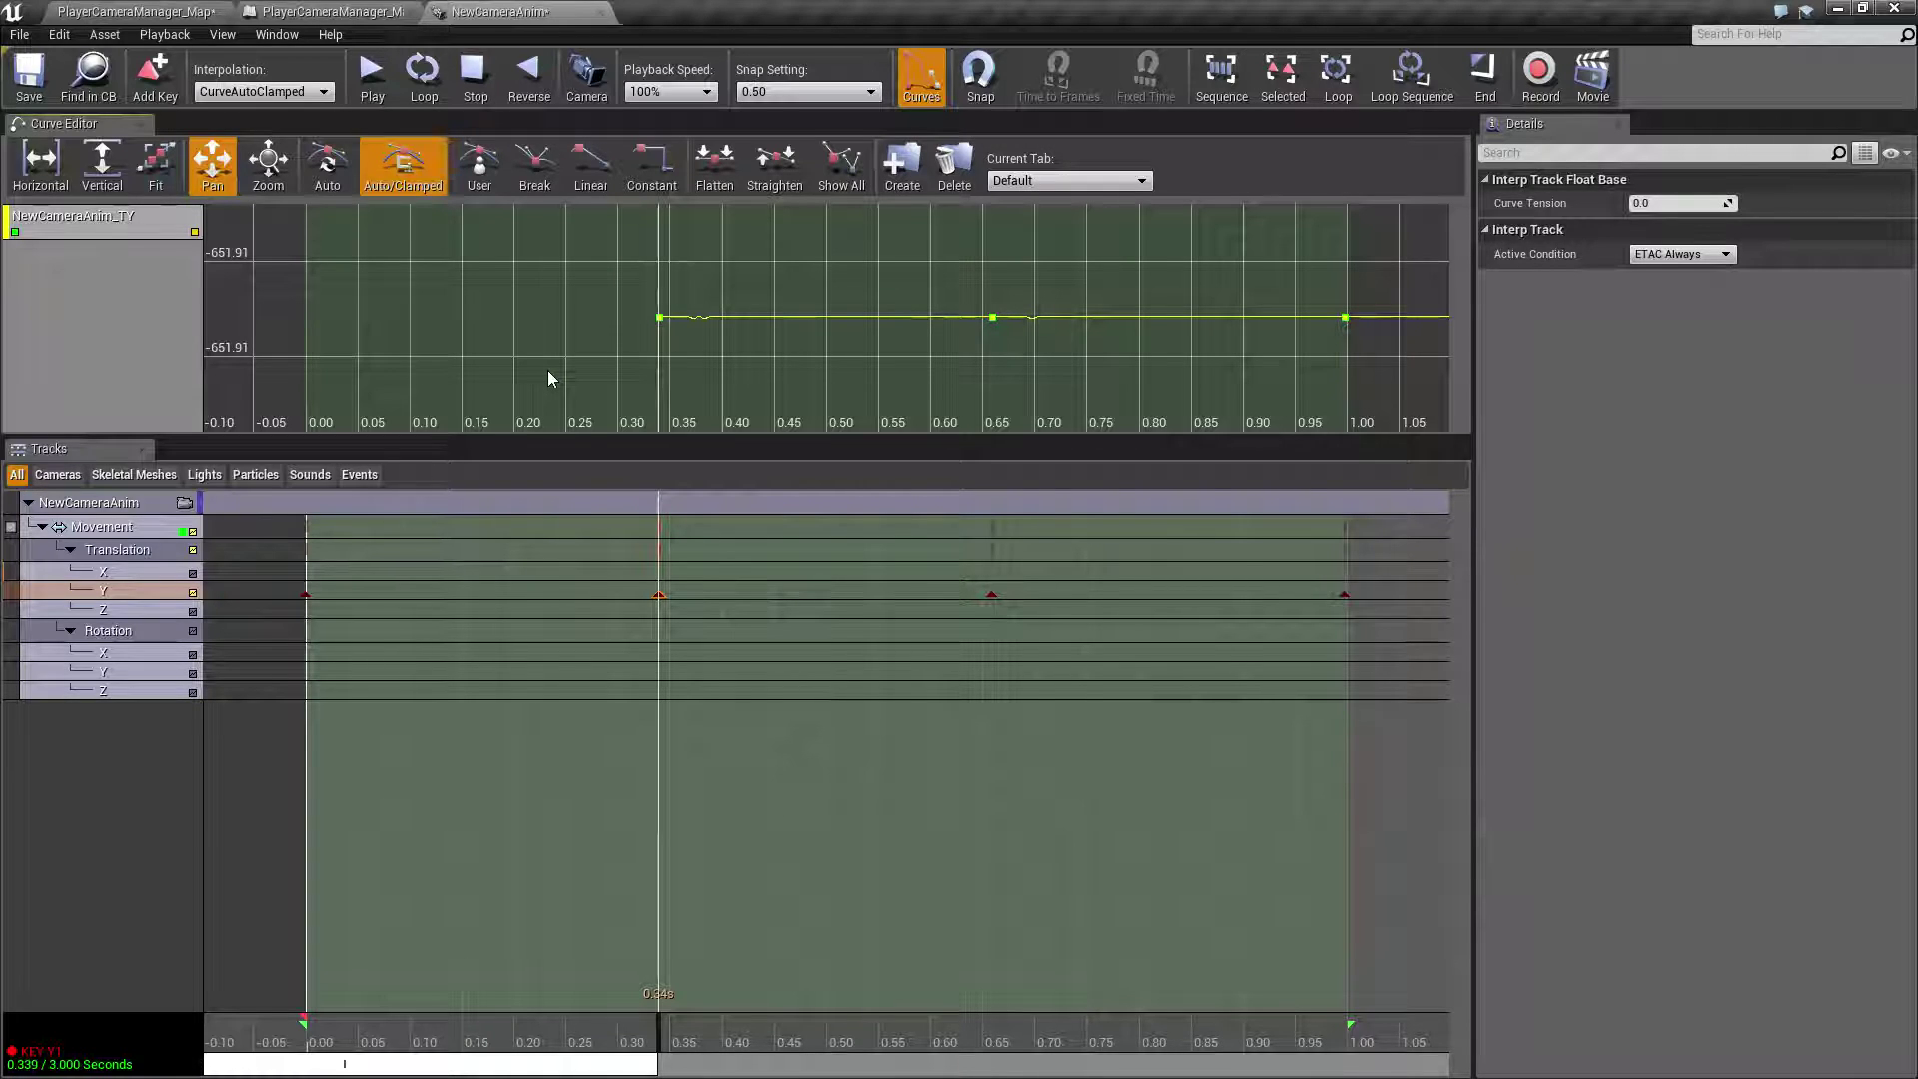
# - Move the second key from 0.34 to 0.33 seconds and set its value to 0
pyautogui.rightClick(662, 325)
pyautogui.click(689, 334)
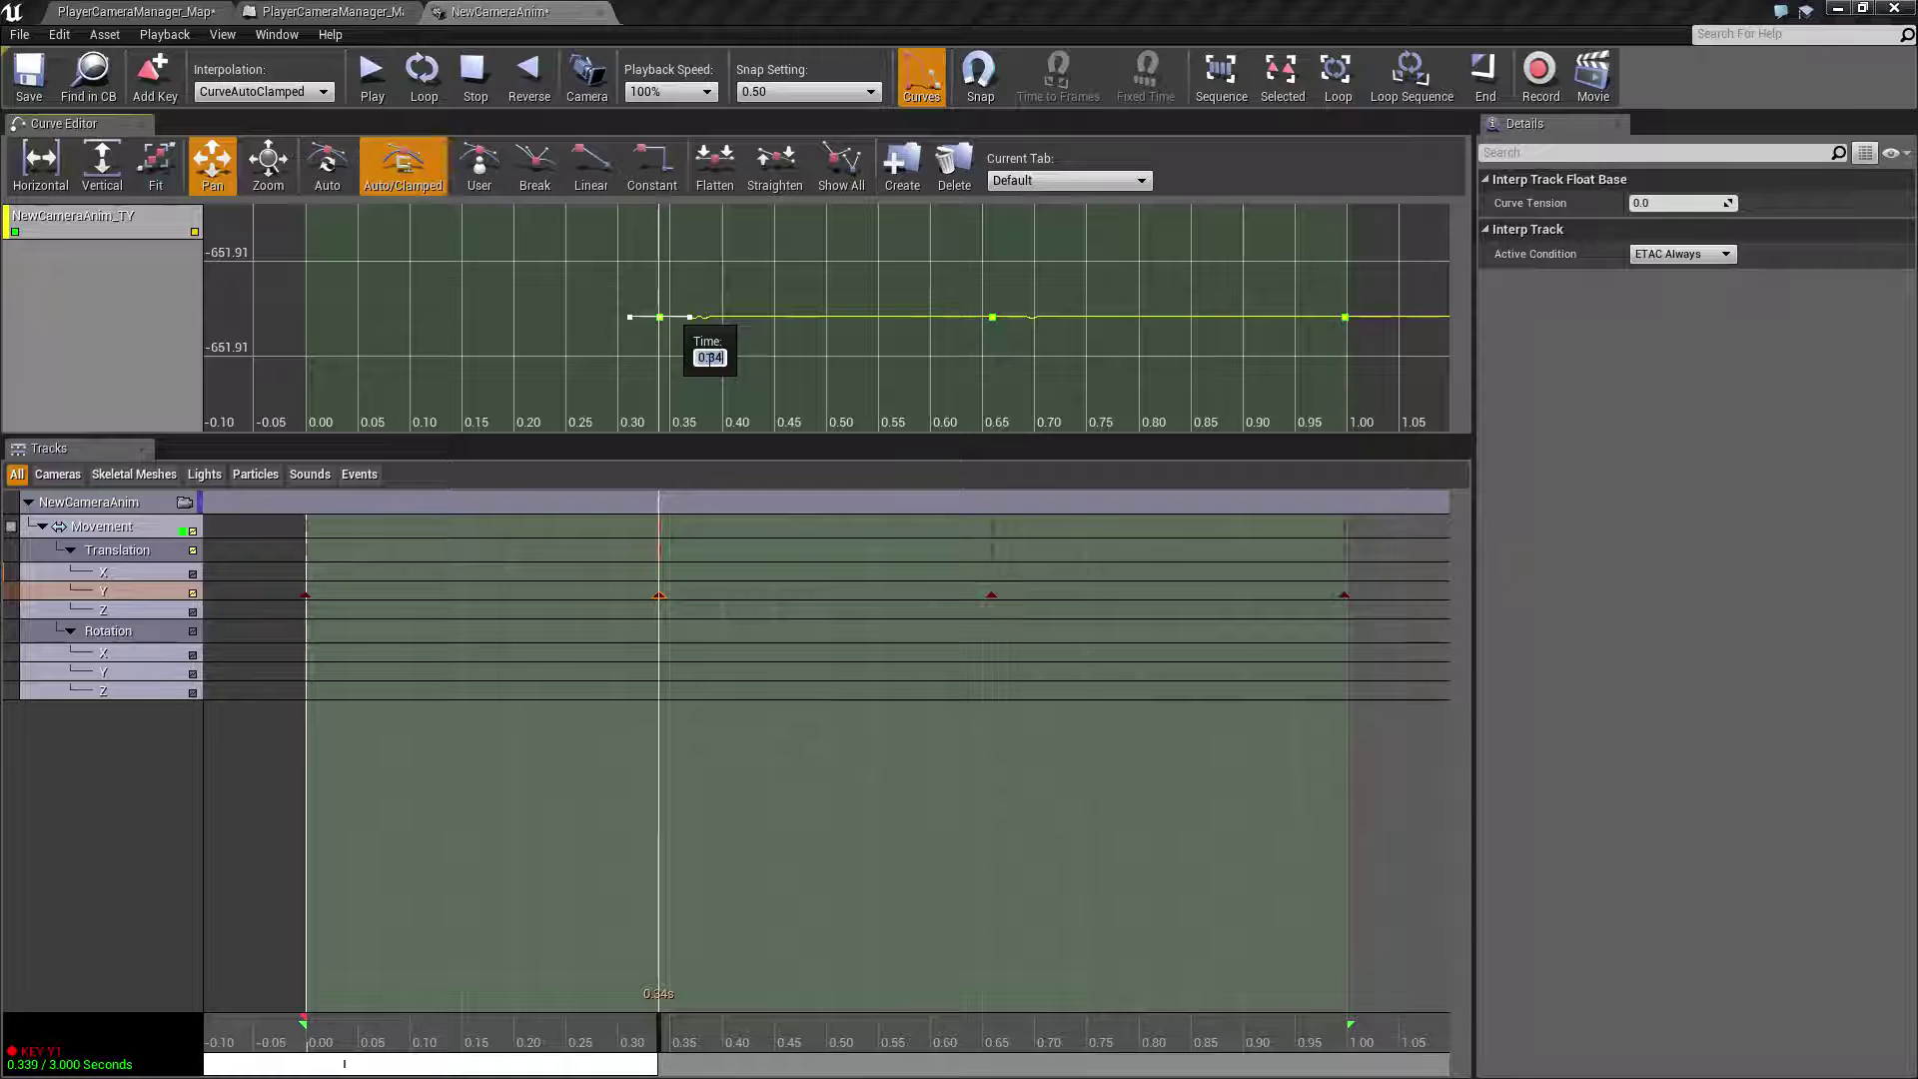
pyautogui.press('BackSpace')
pyautogui.write('.33')
pyautogui.press('Return')
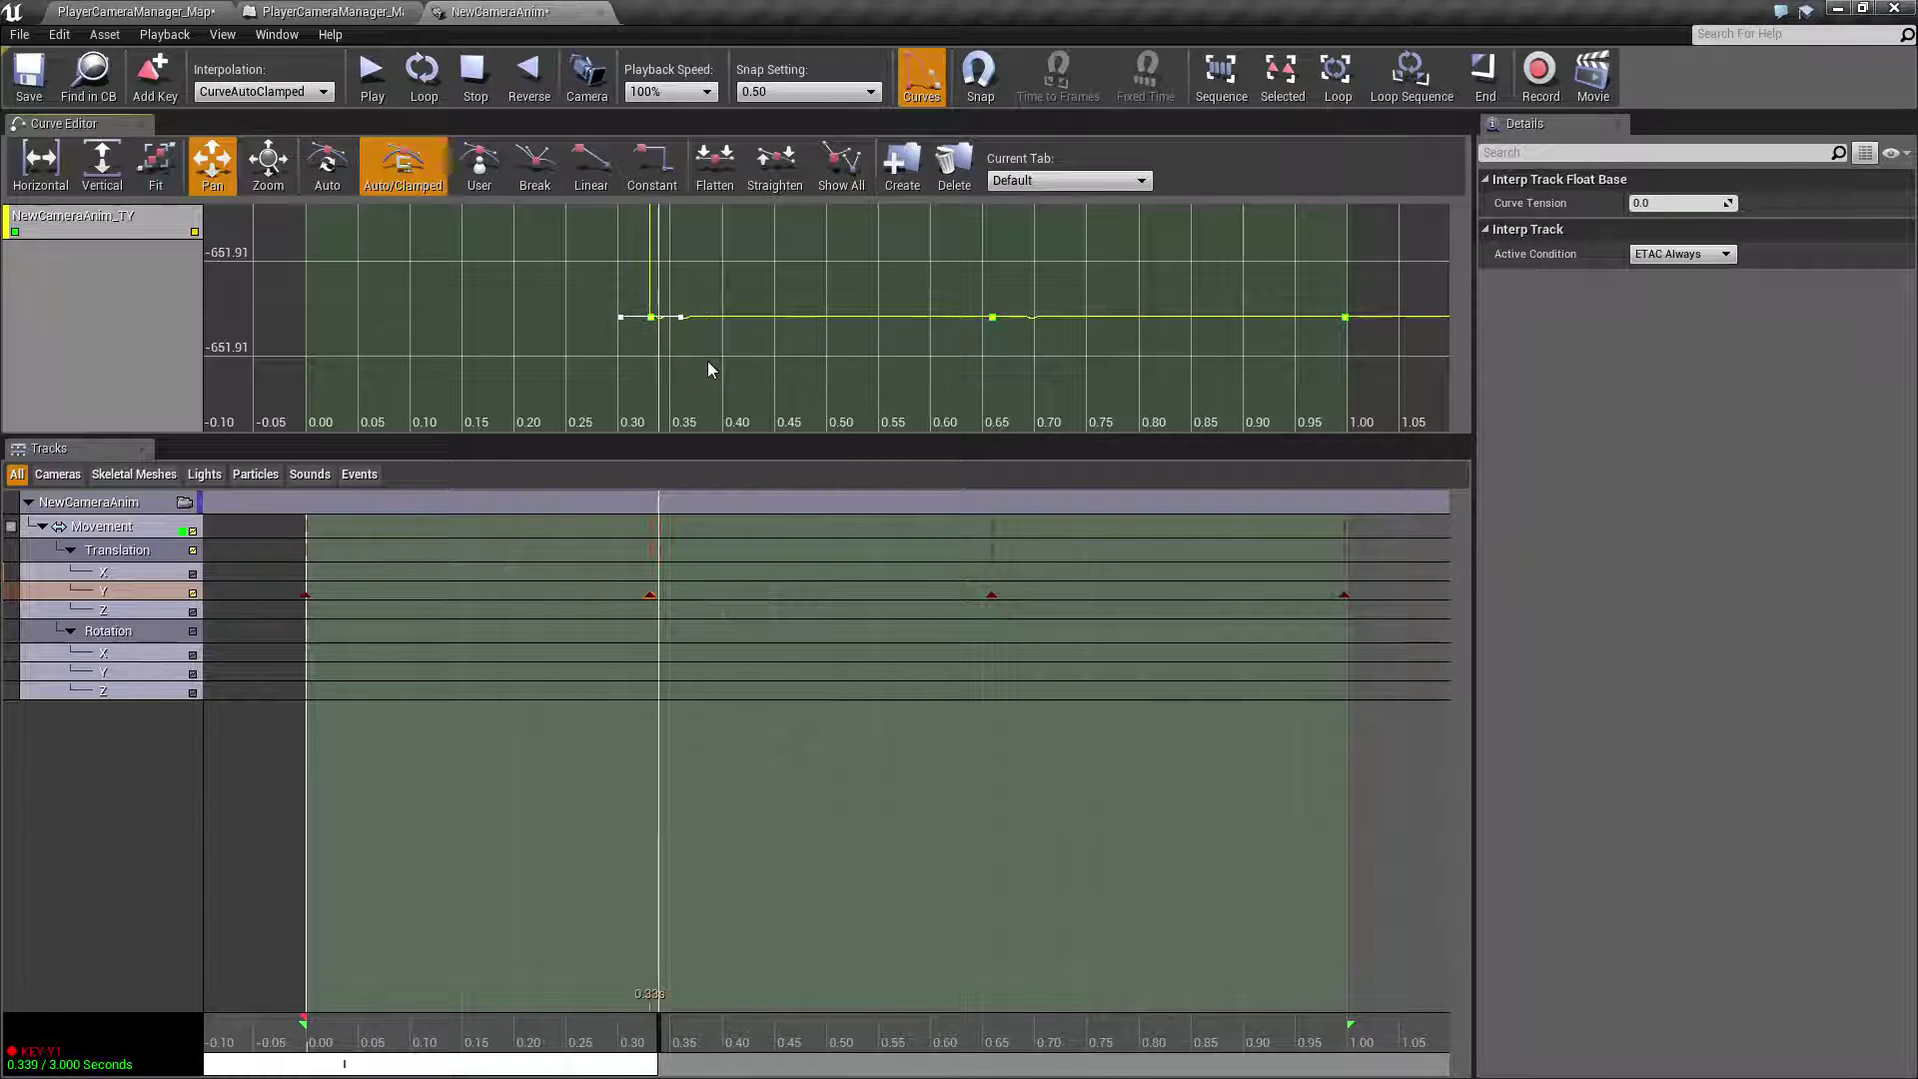
pyautogui.rightClick(654, 319)
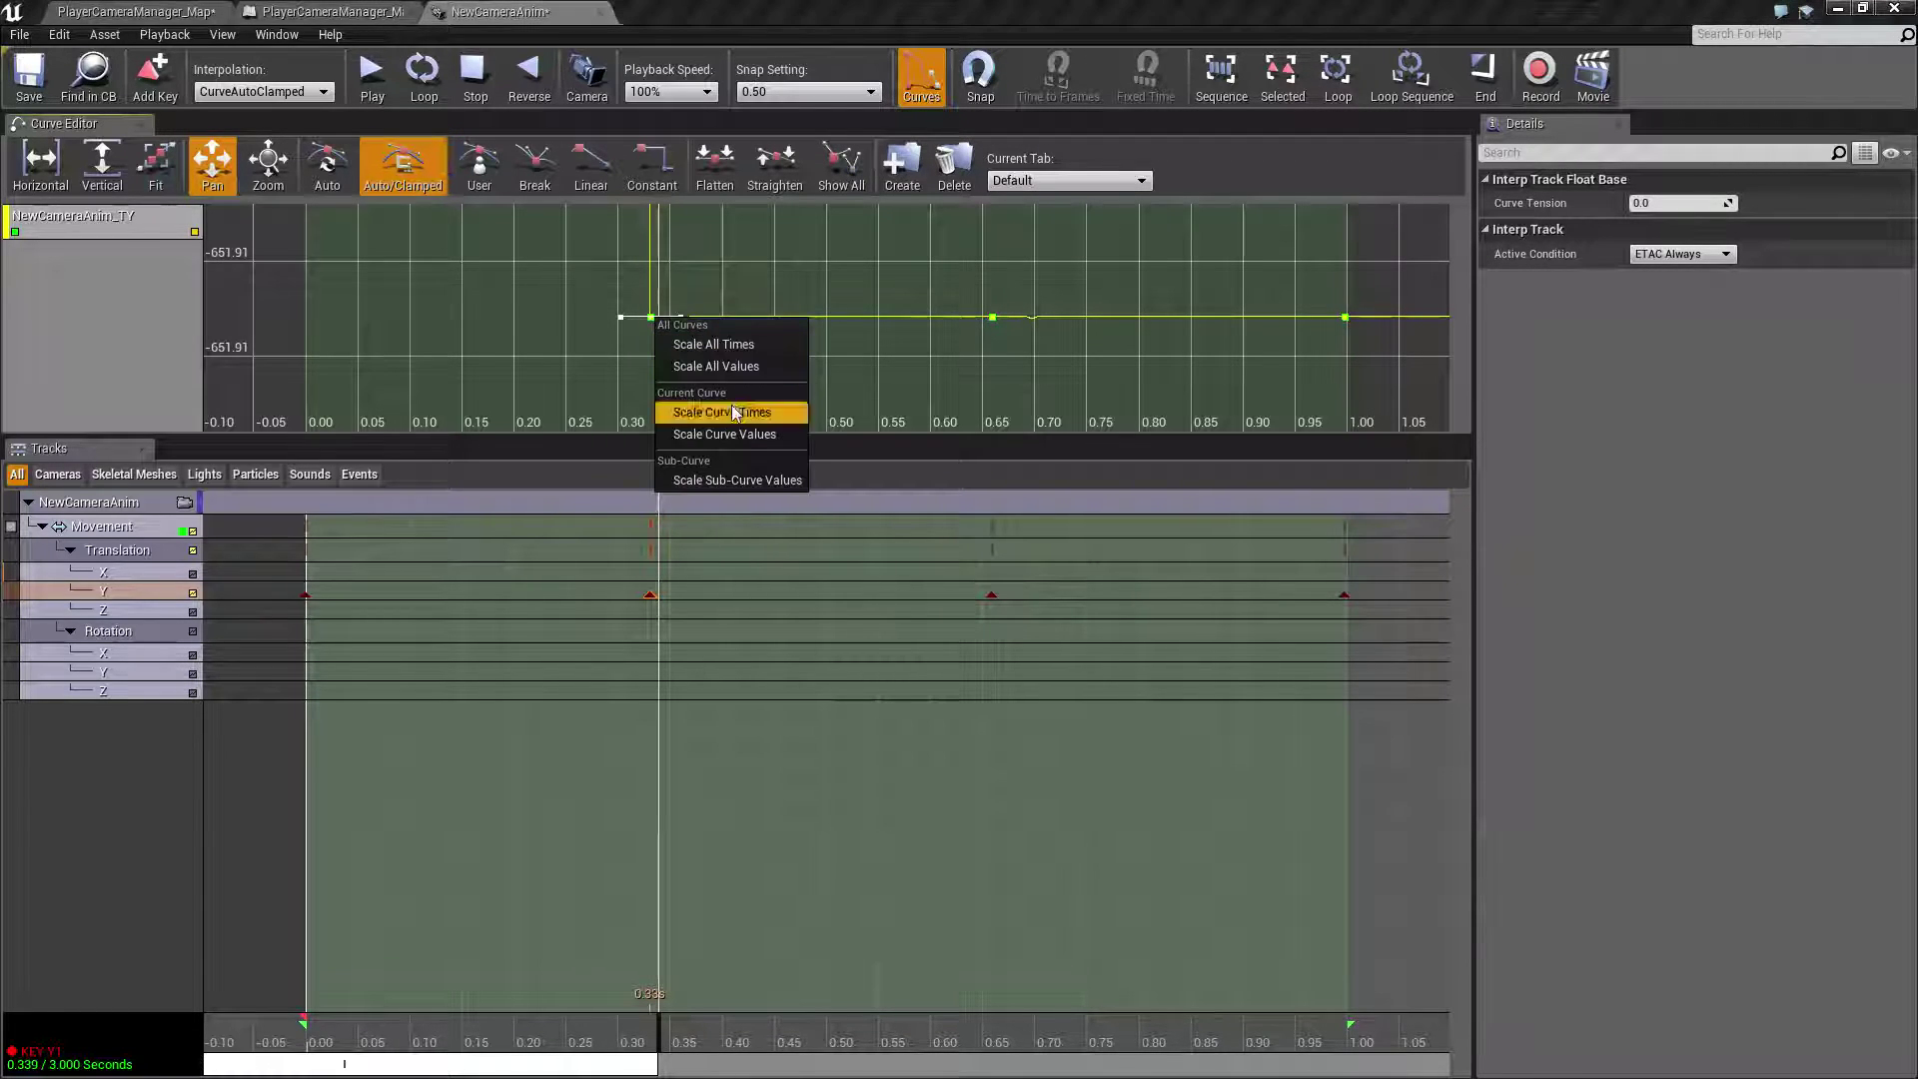
pyautogui.click(651, 318)
pyautogui.rightClick(651, 318)
pyautogui.click(673, 350)
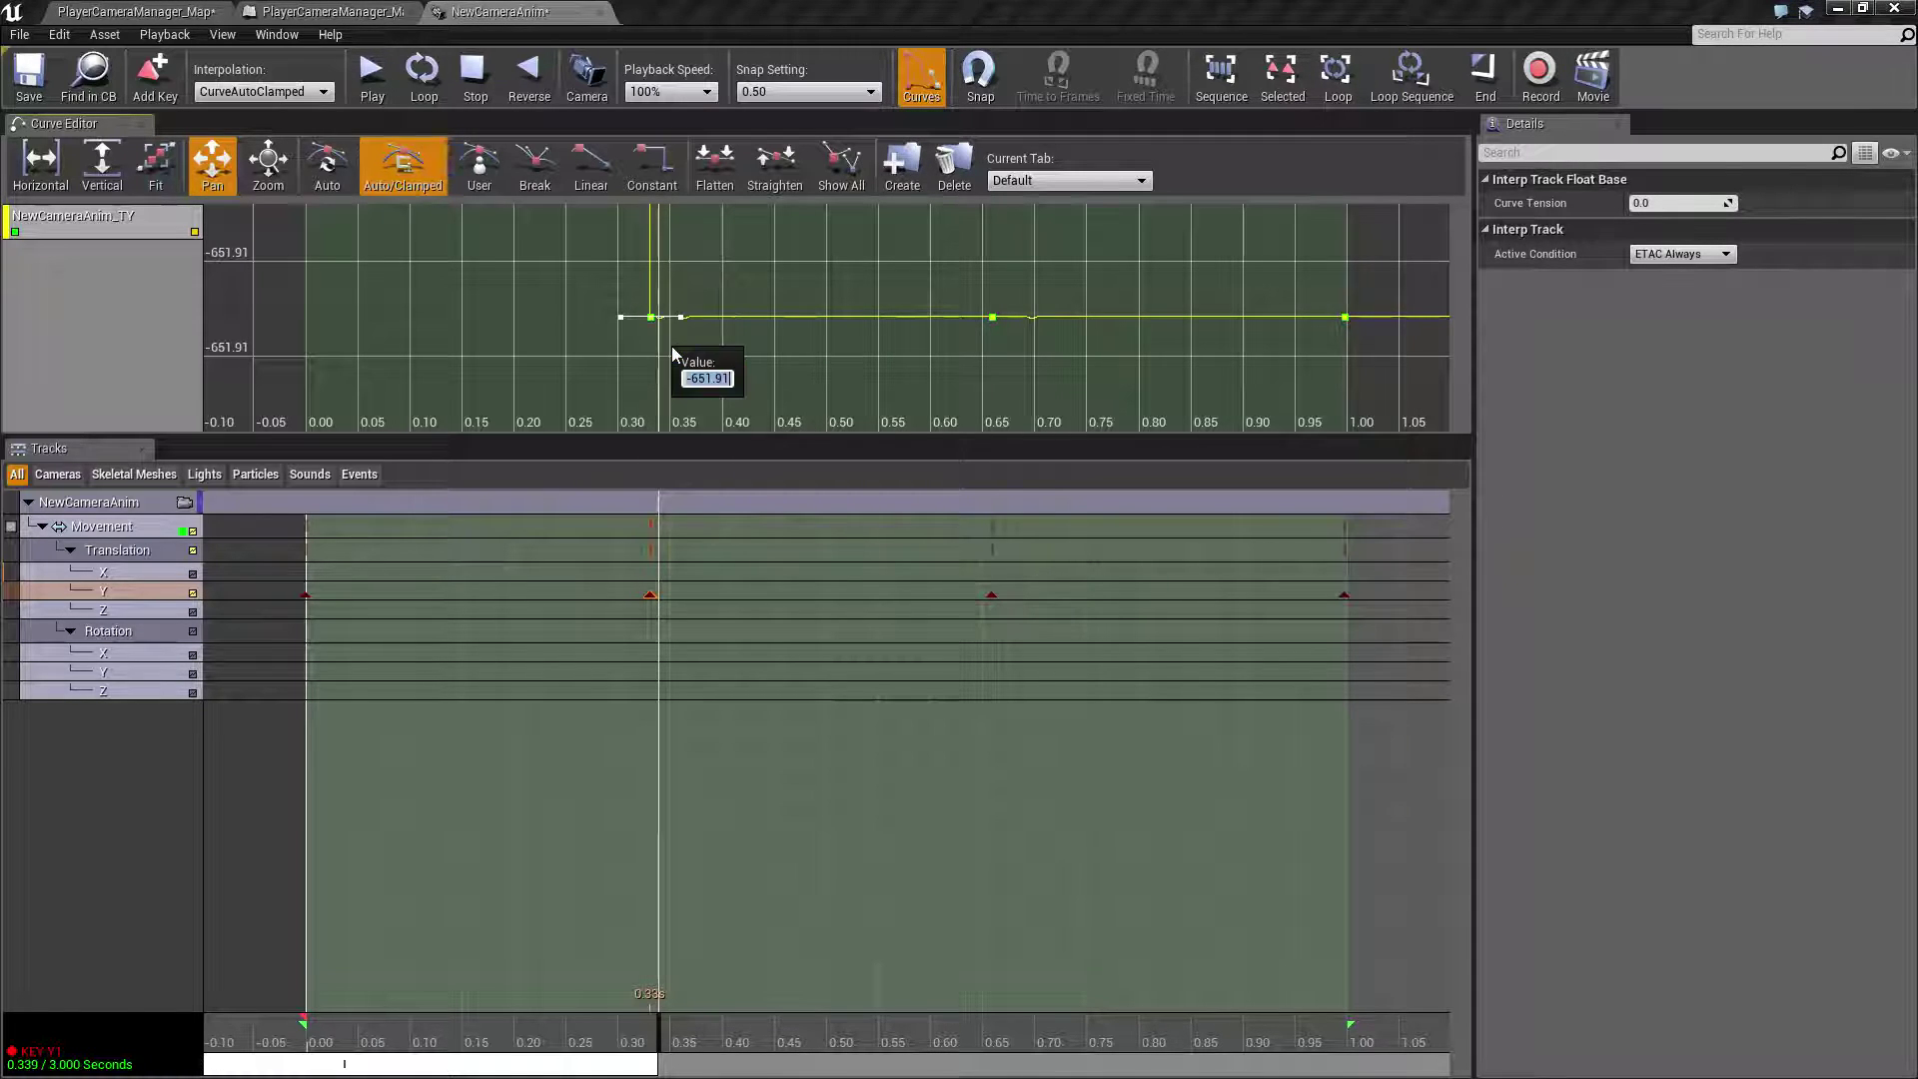
pyautogui.write('0')
pyautogui.press('Return')
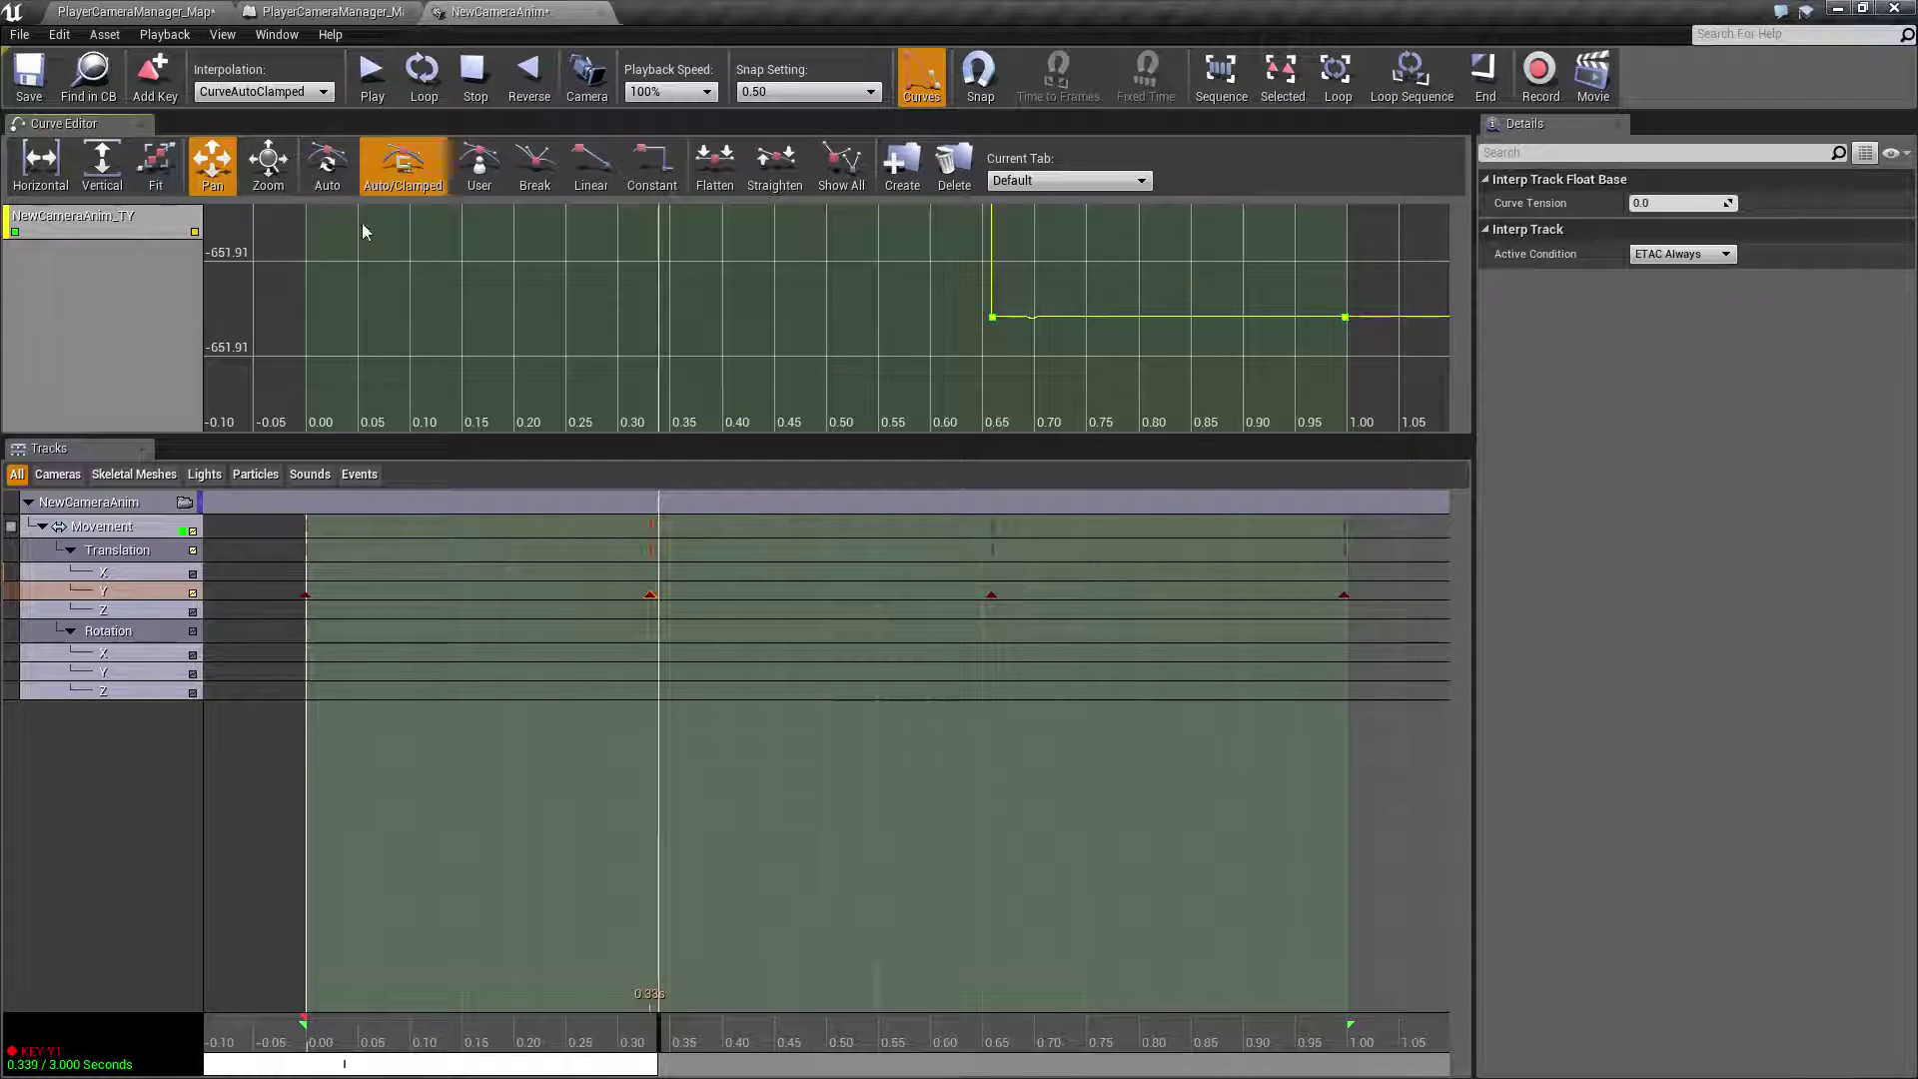
# - Set the Translation Y key near 0.659 s to time 0.66 and value .15
pyautogui.click(155, 168)
pyautogui.scroll(-10, 548, 363)
pyautogui.rightClick(706, 262)
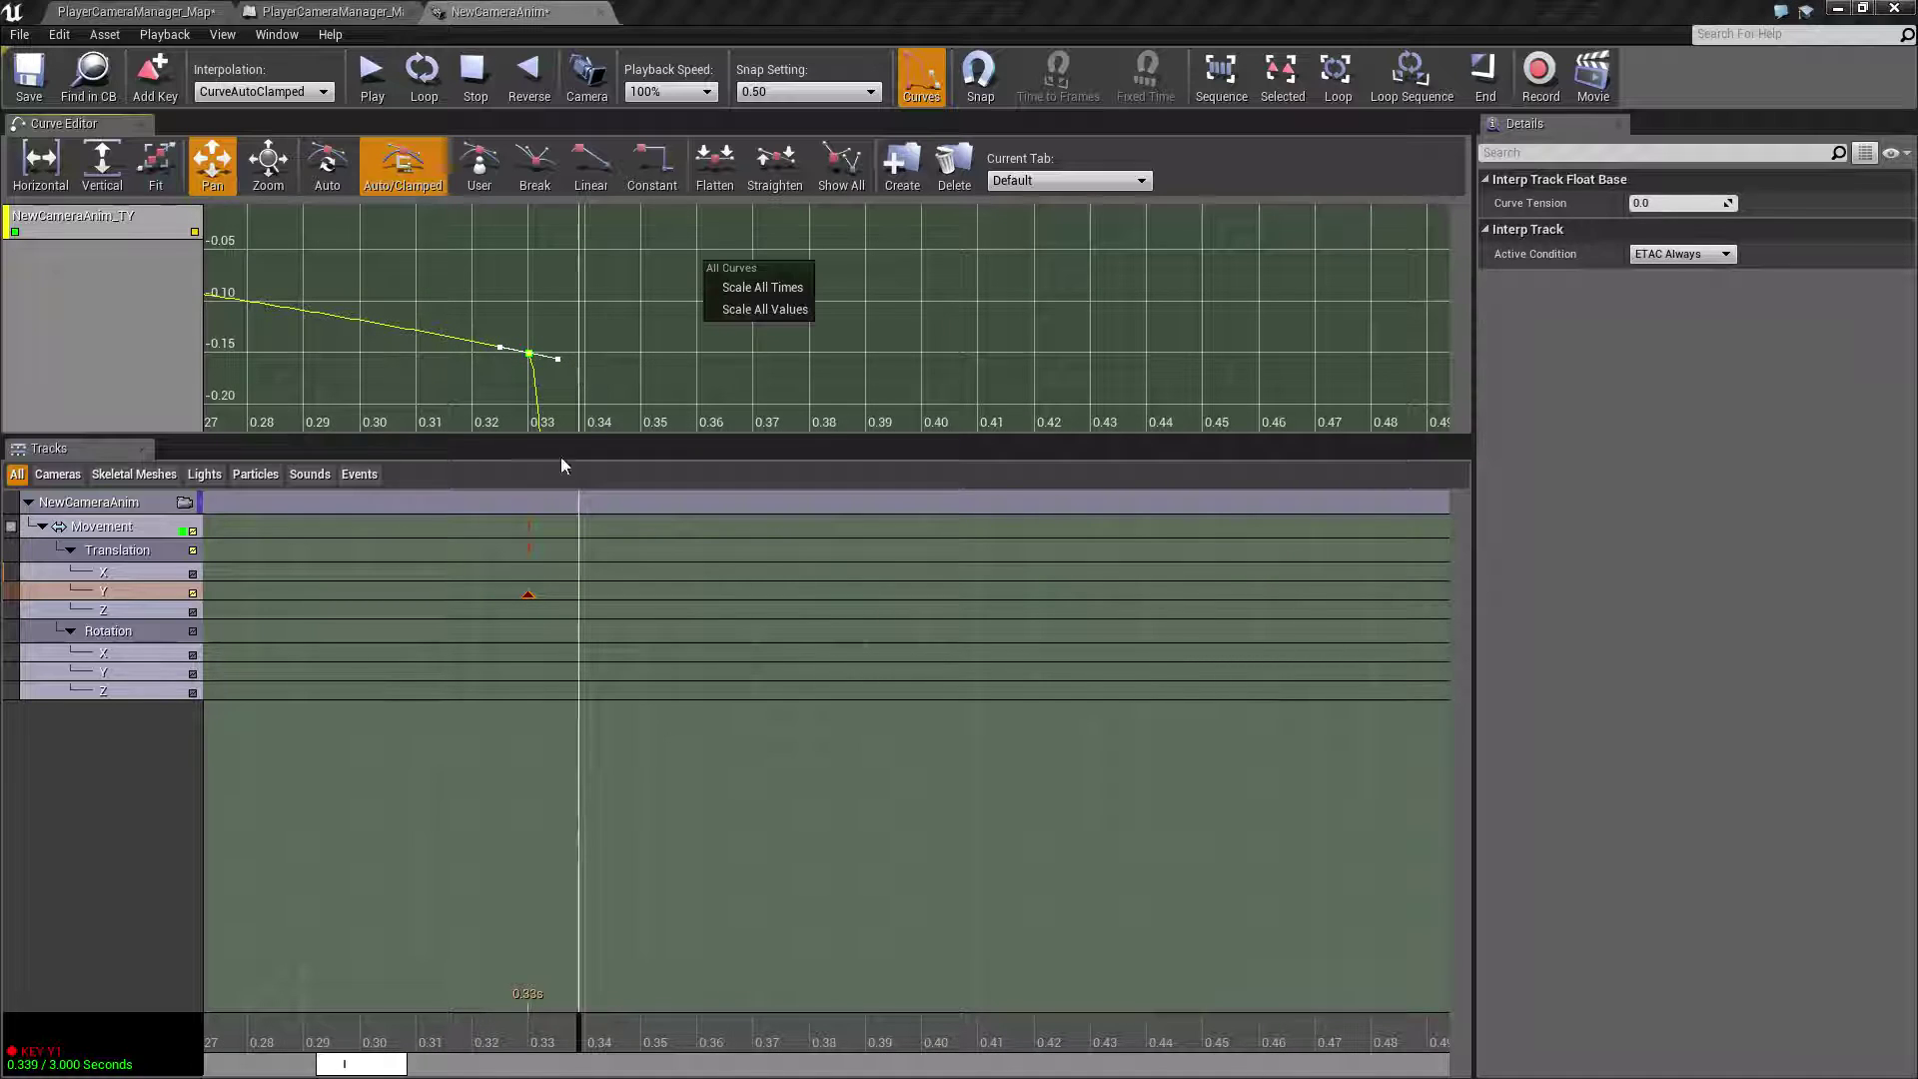
pyautogui.click(580, 1024)
pyautogui.moveTo(582, 1024); pyautogui.dragTo(1413, 1025)
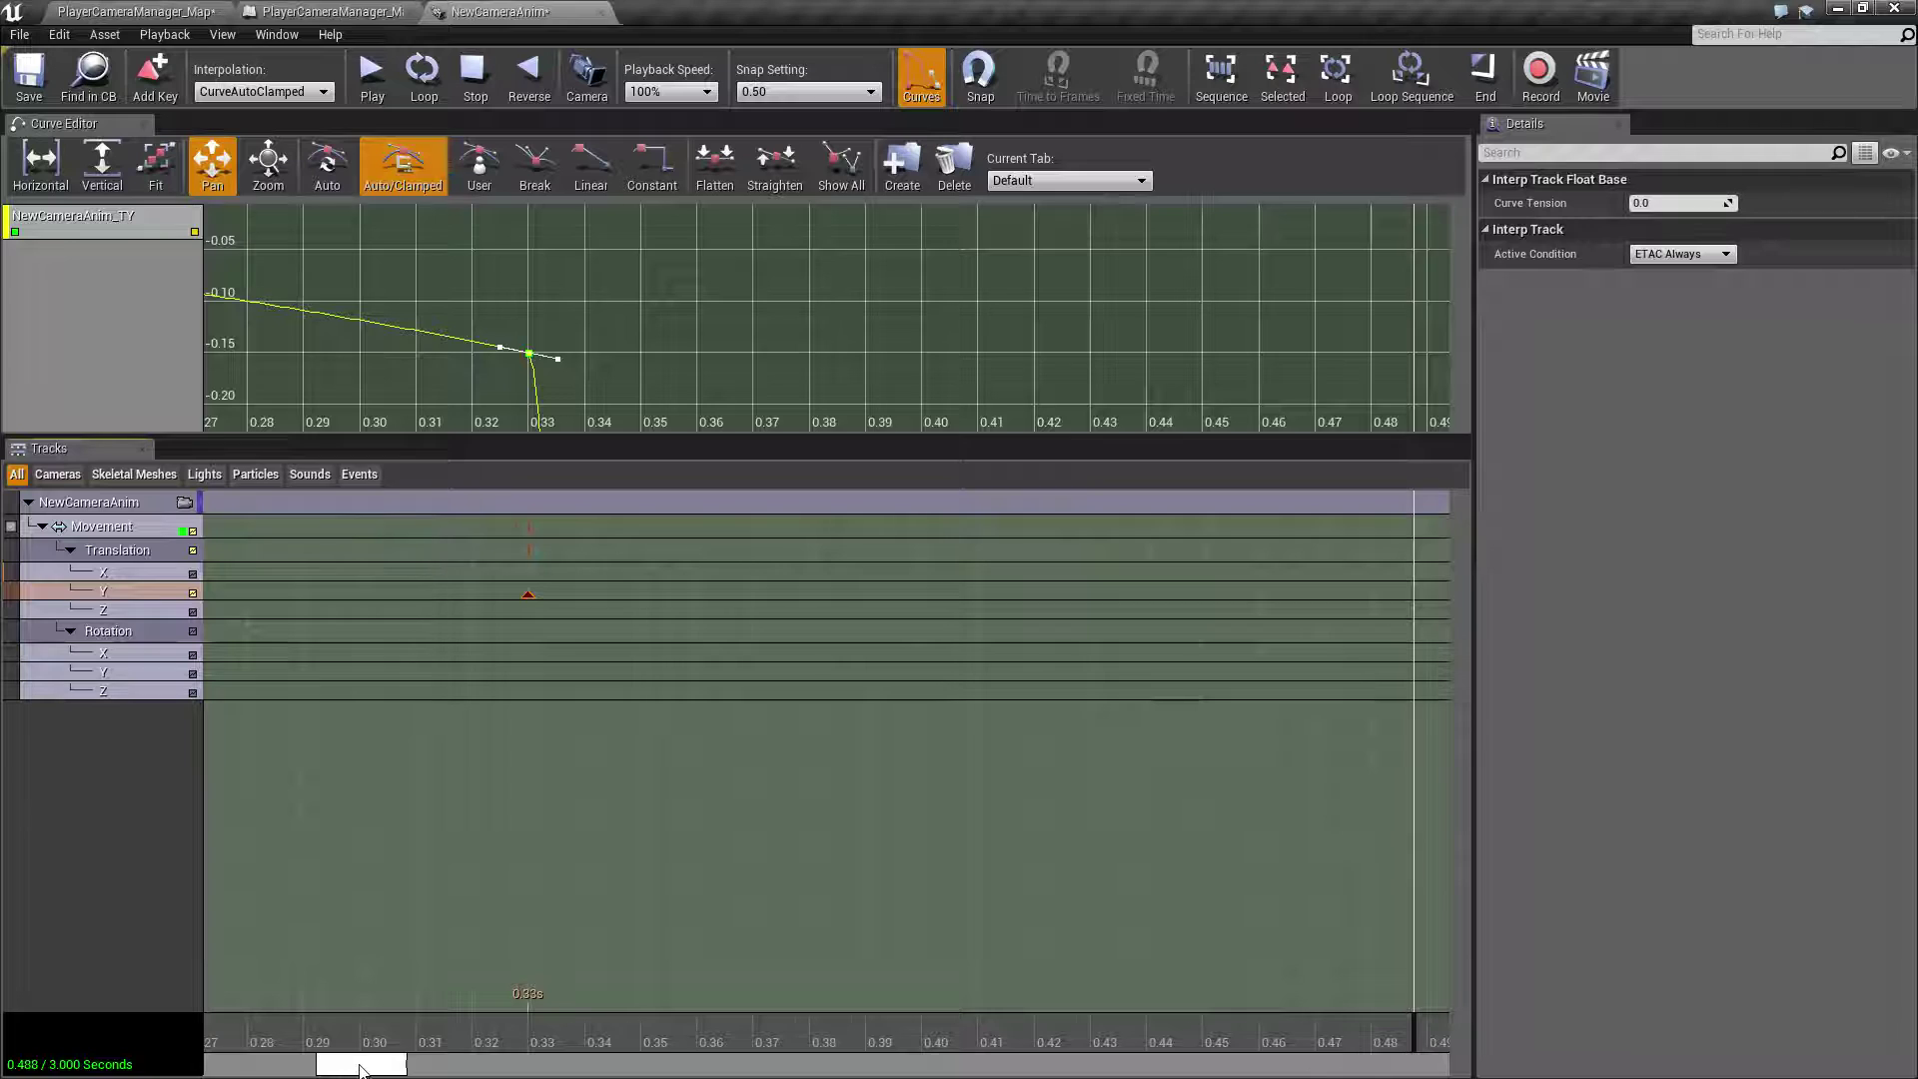
pyautogui.moveTo(362, 1071); pyautogui.dragTo(493, 1039)
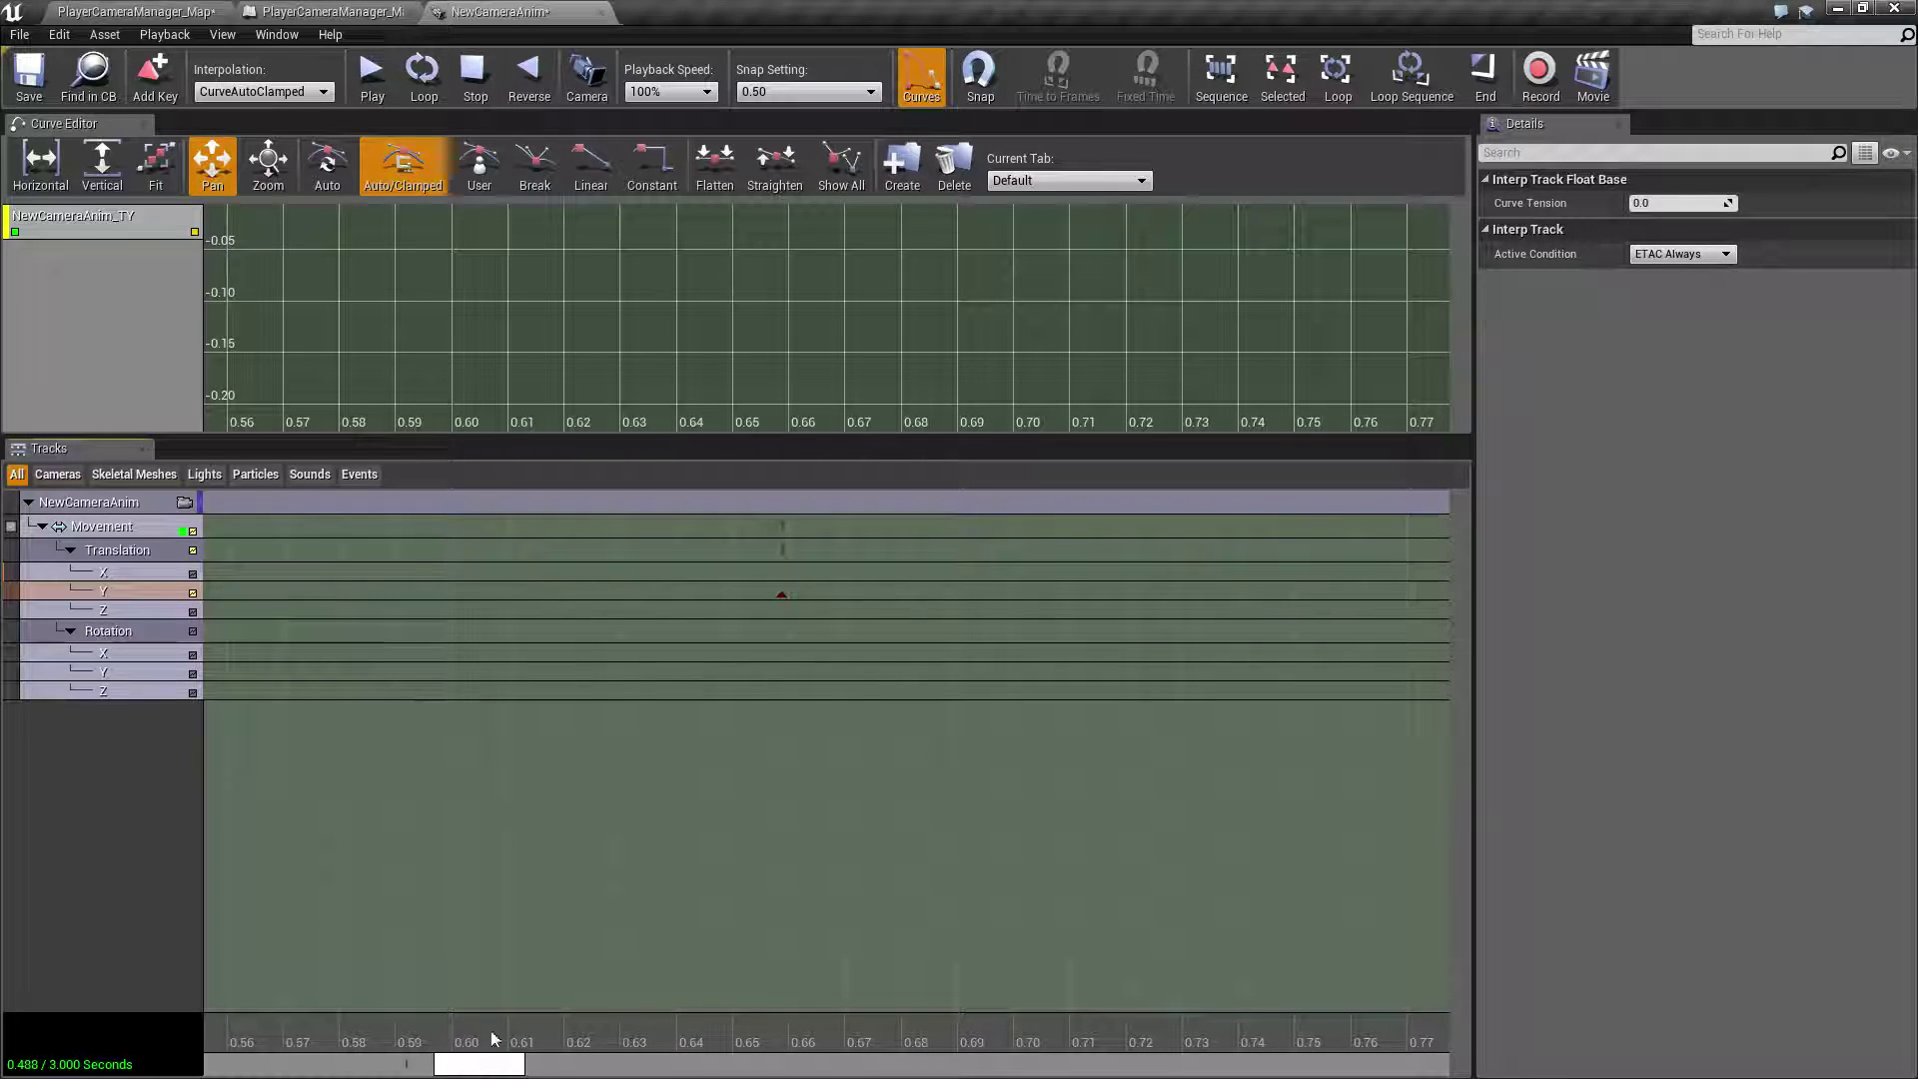
pyautogui.rightClick(781, 595)
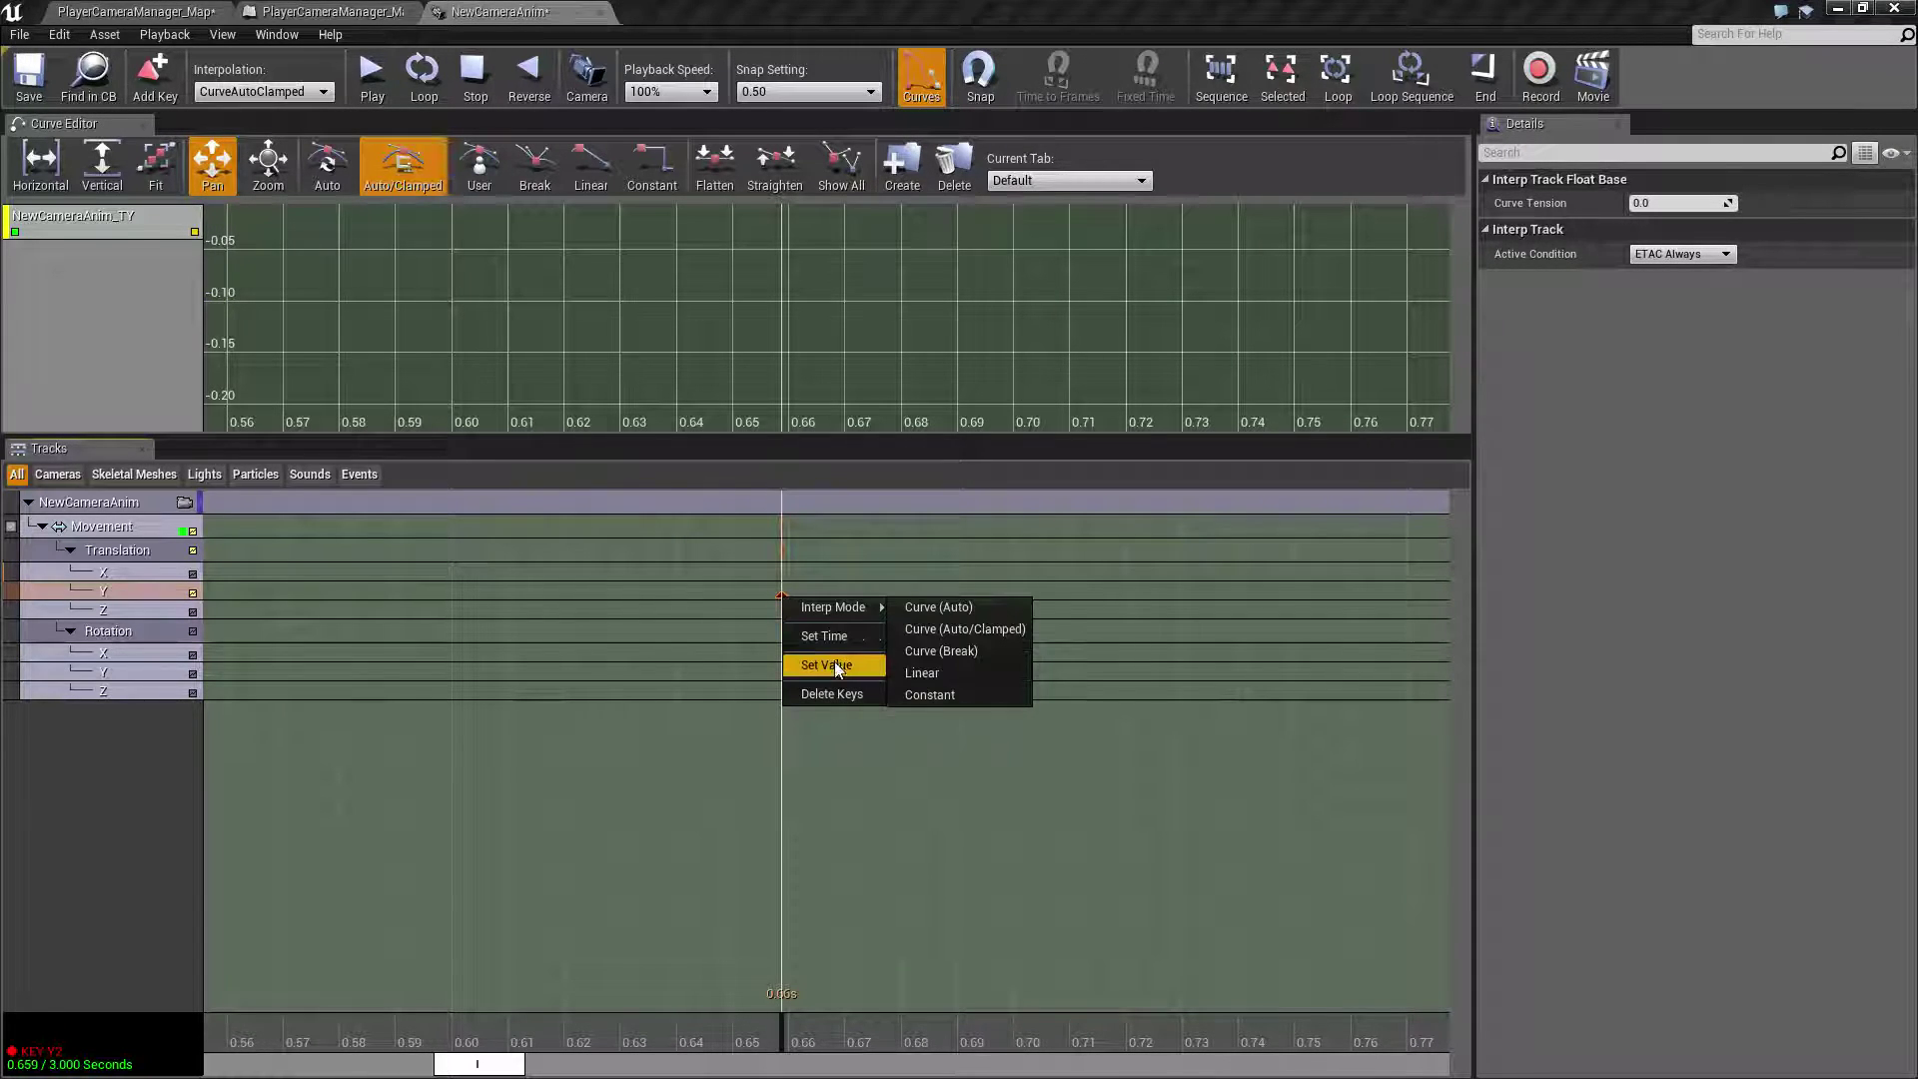
pyautogui.click(830, 638)
pyautogui.write('0.66')
pyautogui.press('Return')
pyautogui.rightClick(790, 595)
pyautogui.click(832, 665)
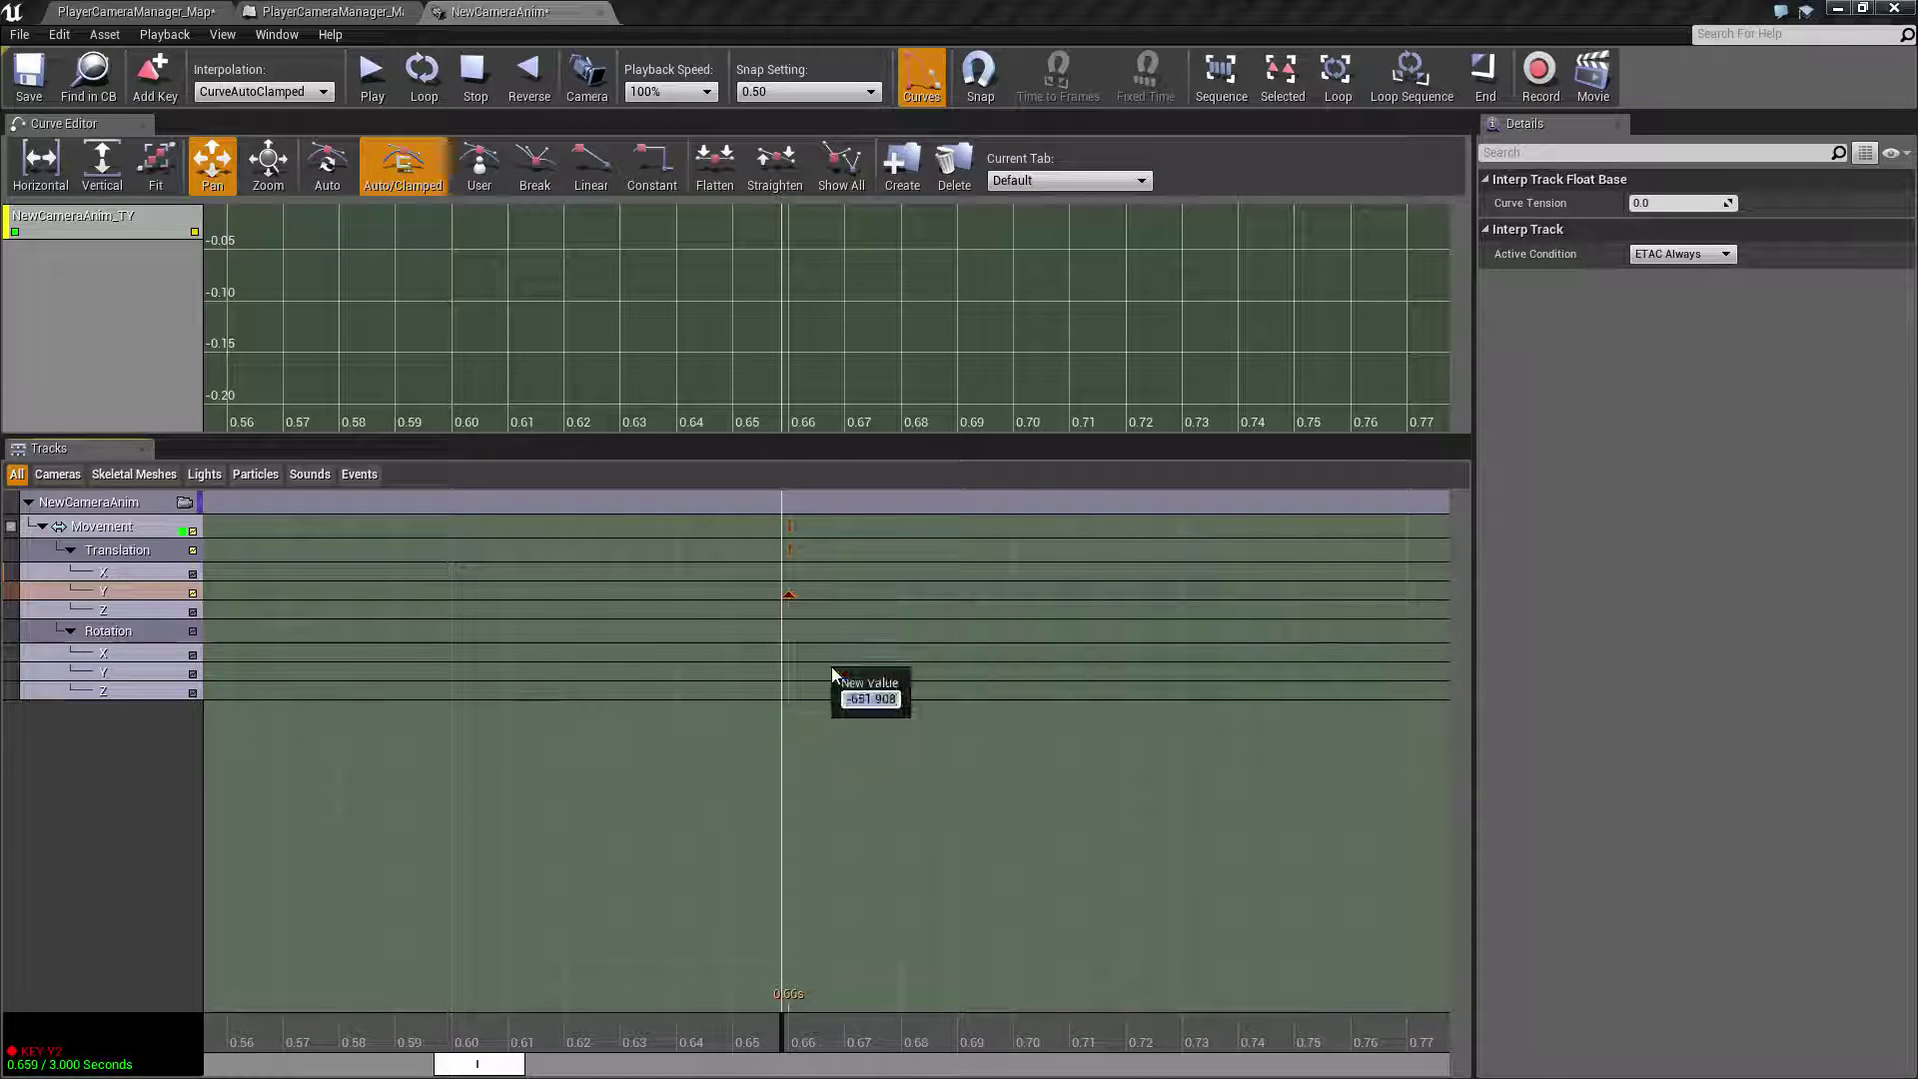
pyautogui.write('.15')
pyautogui.press('Return')
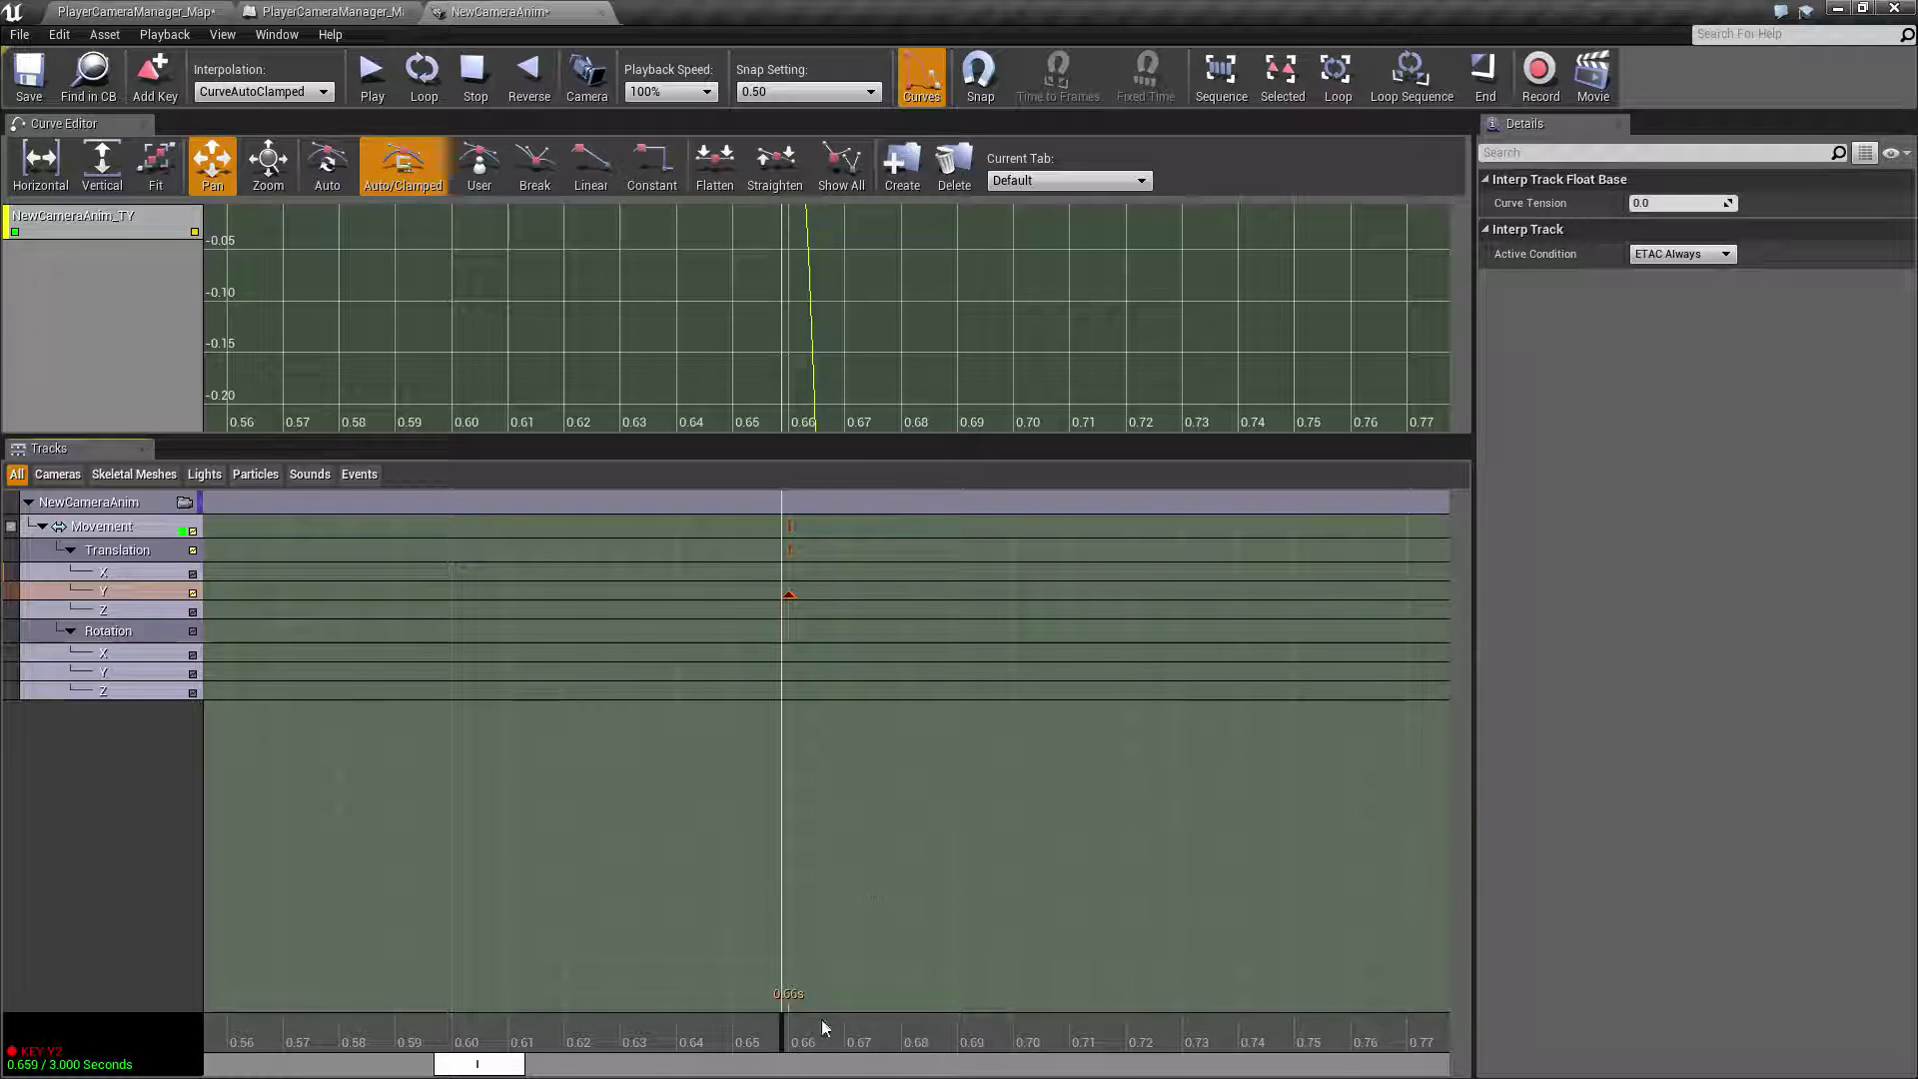
# - Move the last Translation Y key to exactly 1 second and confirm its value
pyautogui.moveTo(785, 1035); pyautogui.dragTo(1292, 1039)
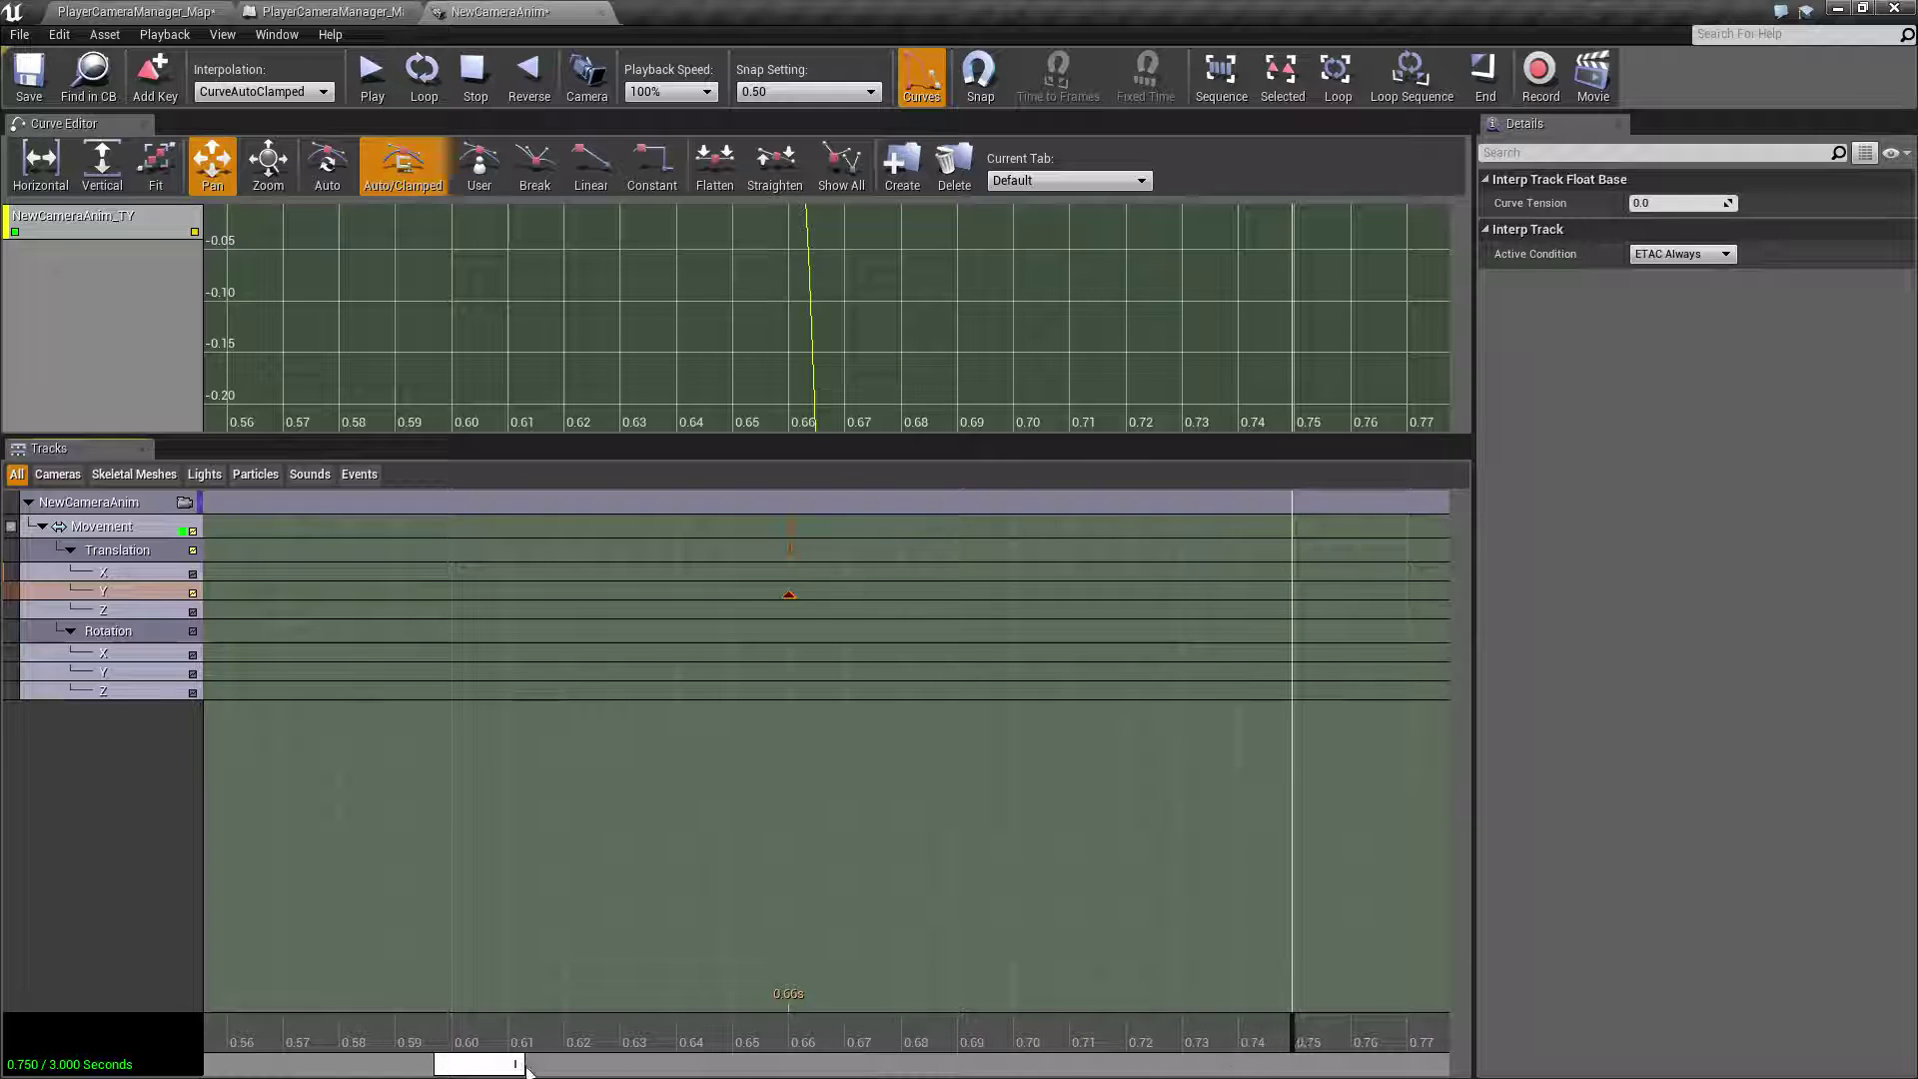
pyautogui.moveTo(526, 1071); pyautogui.dragTo(639, 1075)
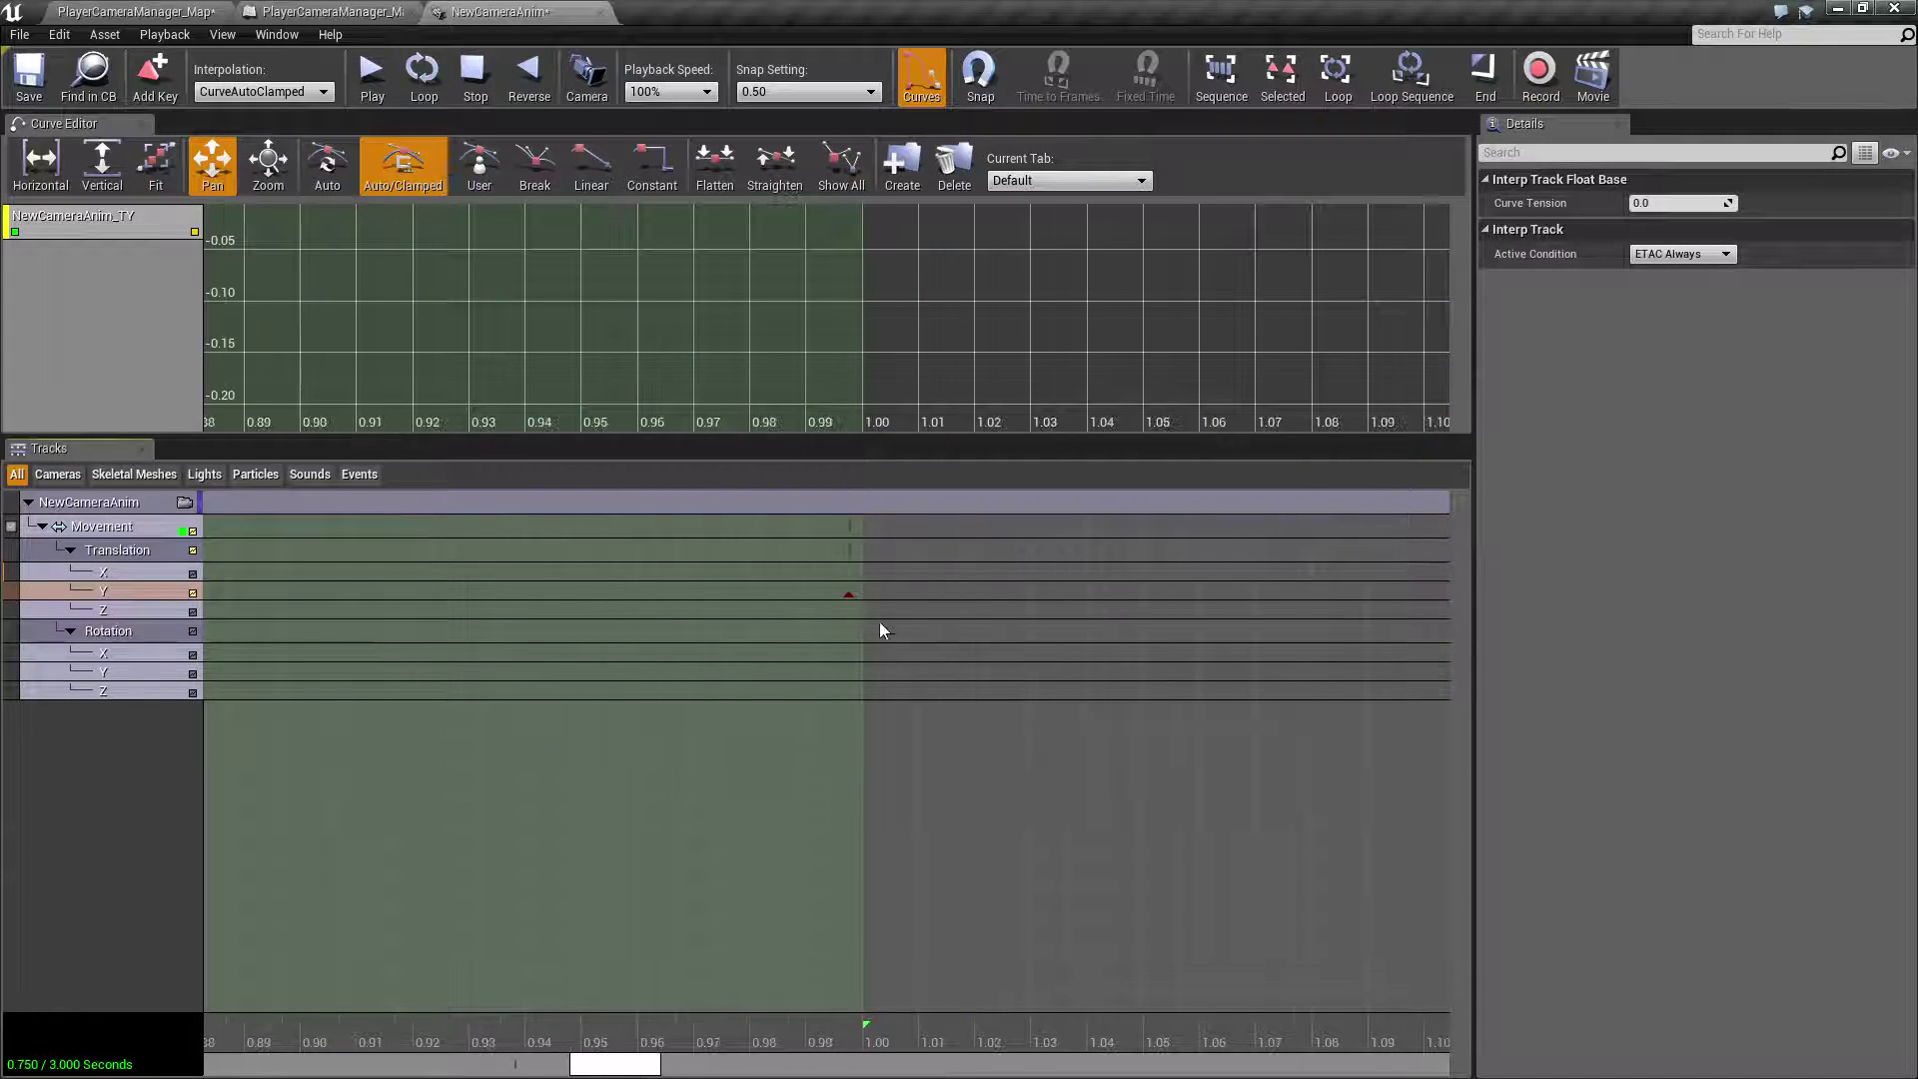
pyautogui.click(848, 594)
pyautogui.rightClick(851, 596)
pyautogui.click(892, 640)
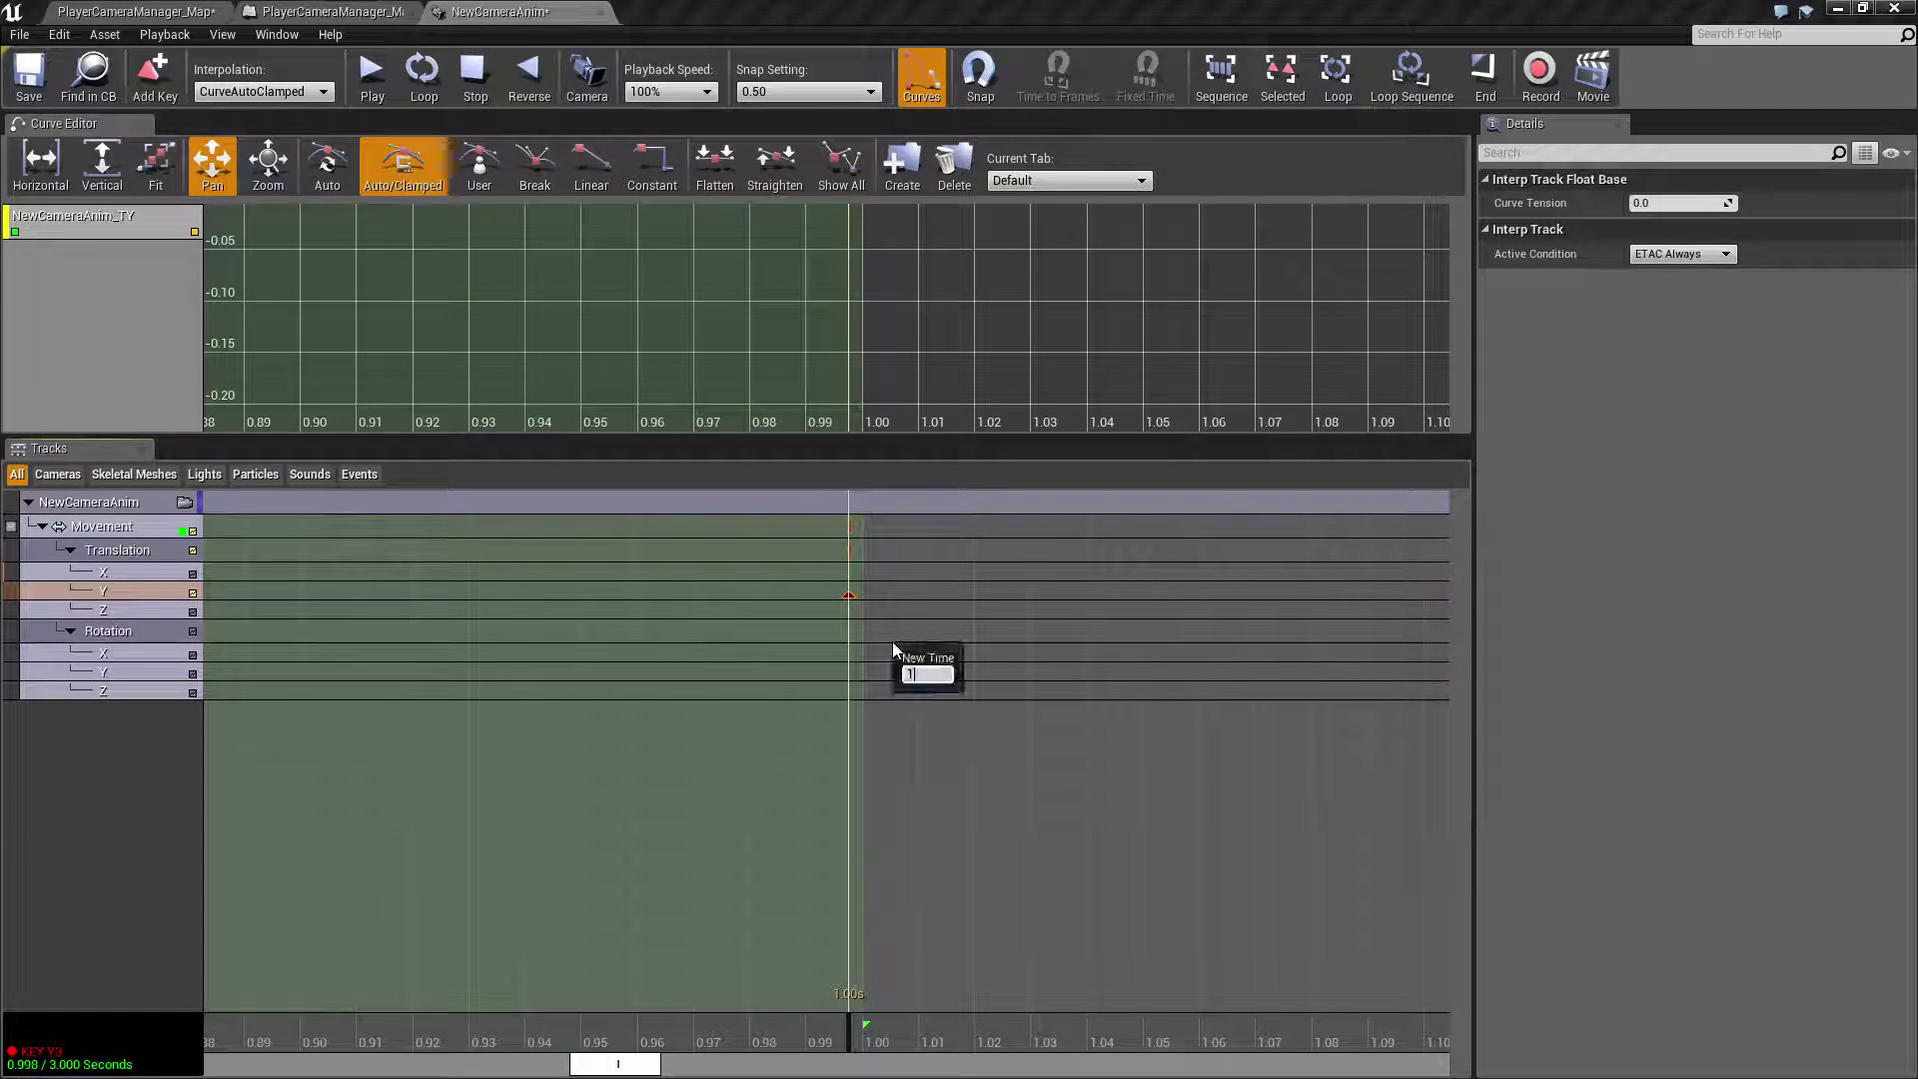
pyautogui.write('1')
pyautogui.press('Return')
pyautogui.rightClick(861, 595)
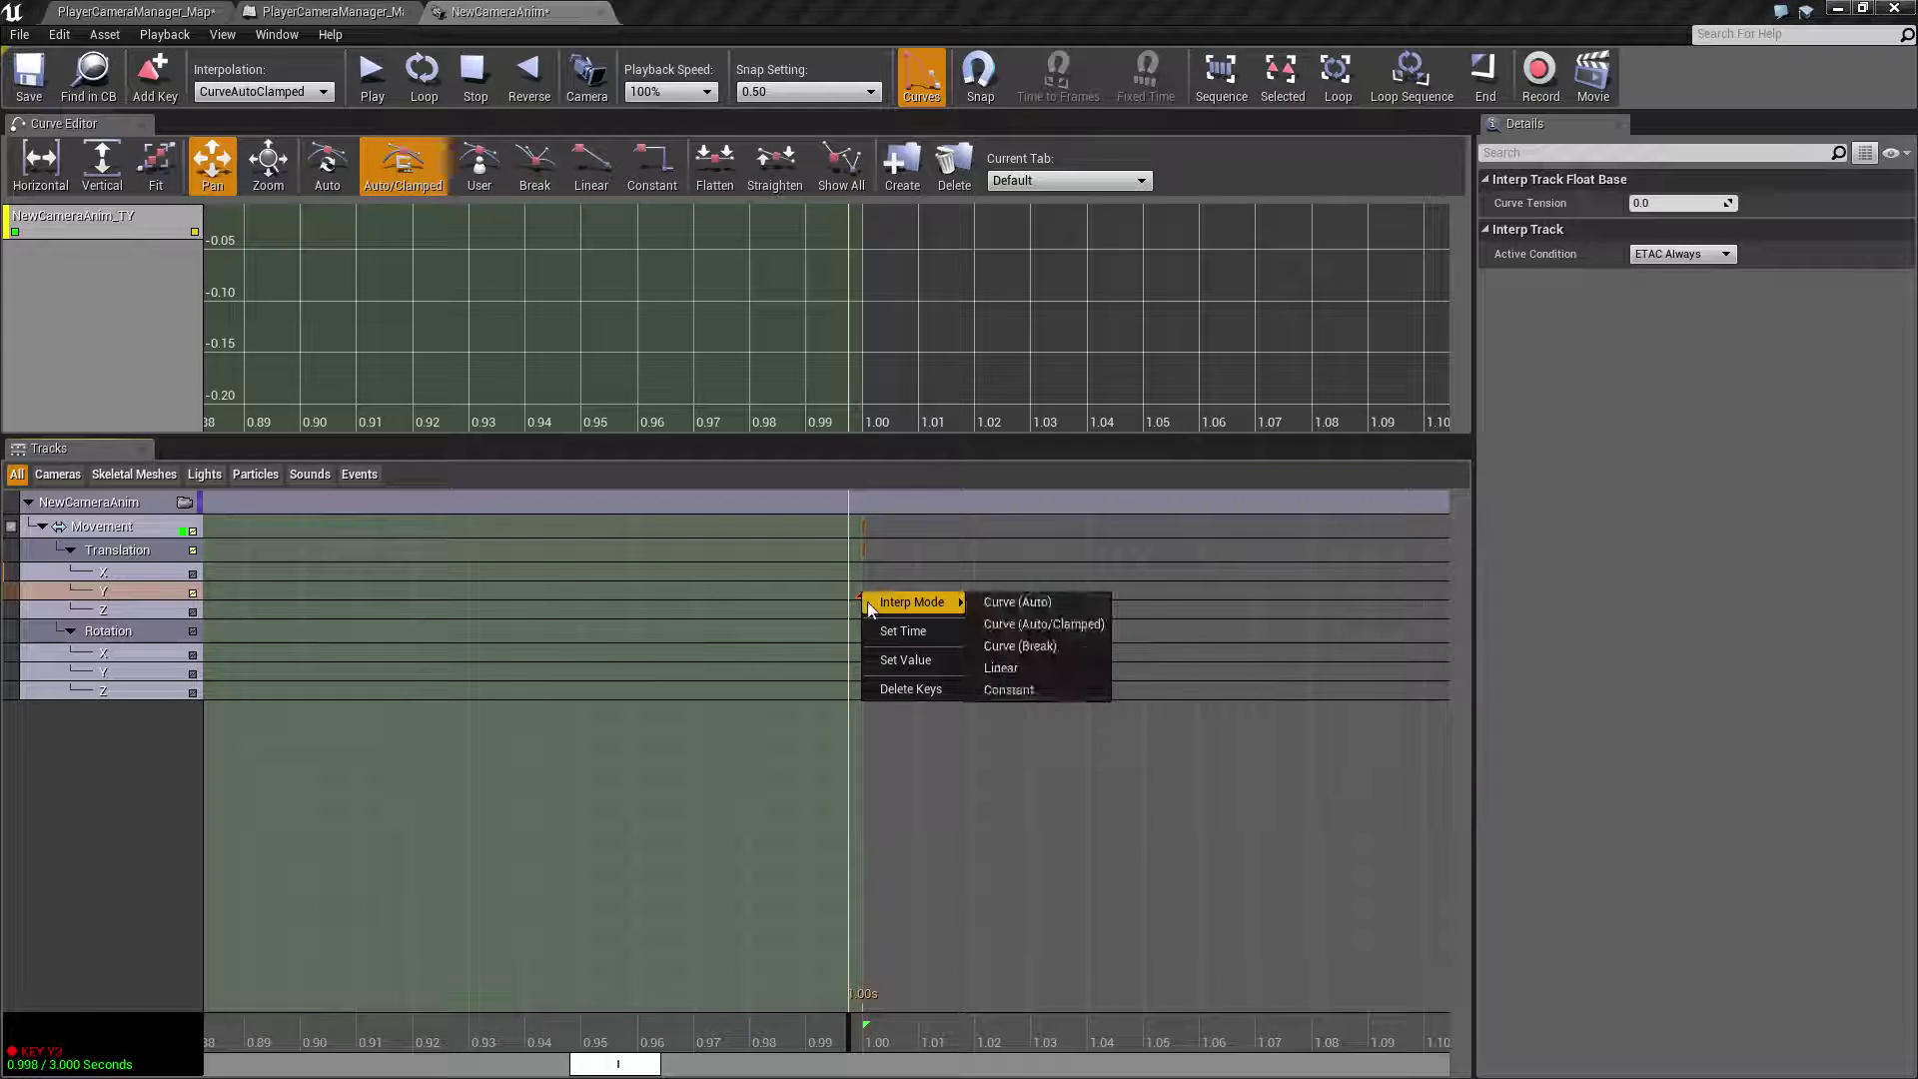
pyautogui.click(885, 657)
pyautogui.press('Return')
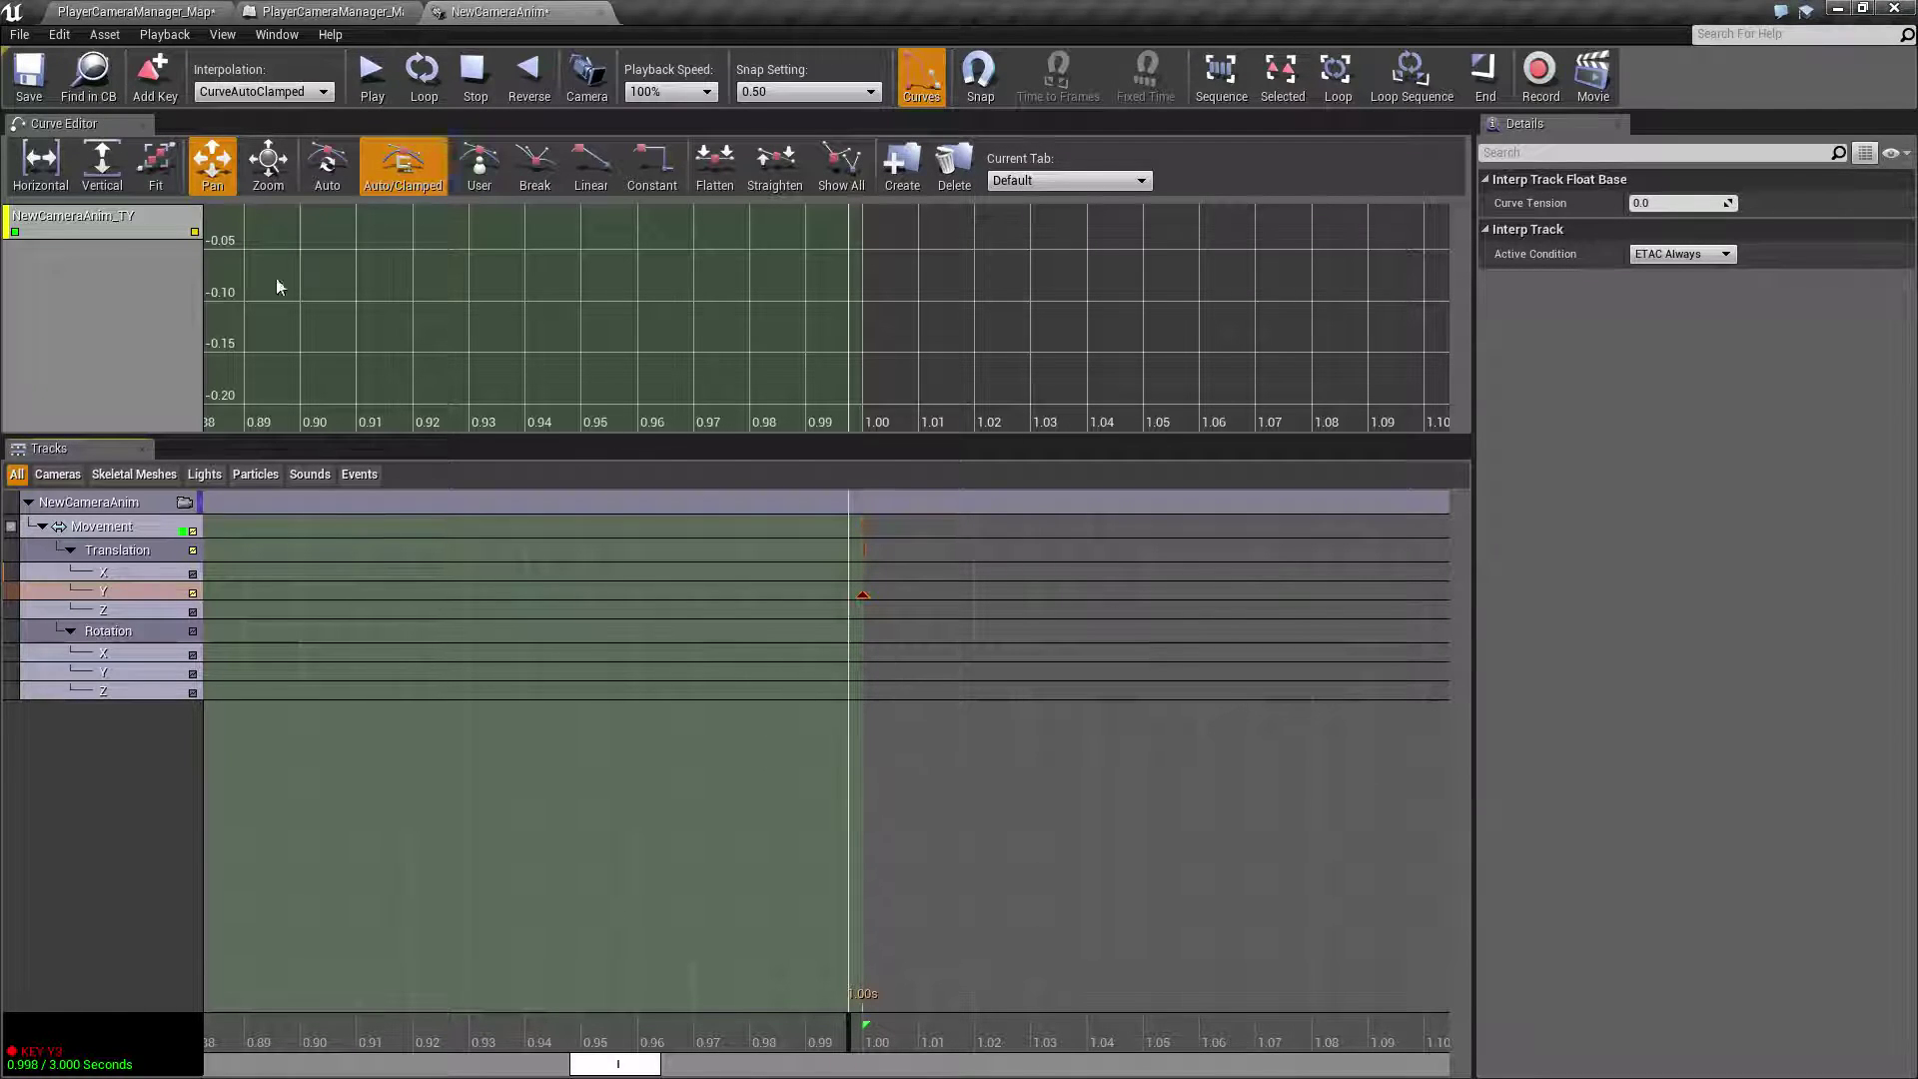
# - Frame the Translation Y curve horizontally and fit it to show 0 through 1 second
pyautogui.click(40, 162)
pyautogui.click(150, 158)
pyautogui.scroll(-15, 666, 400)
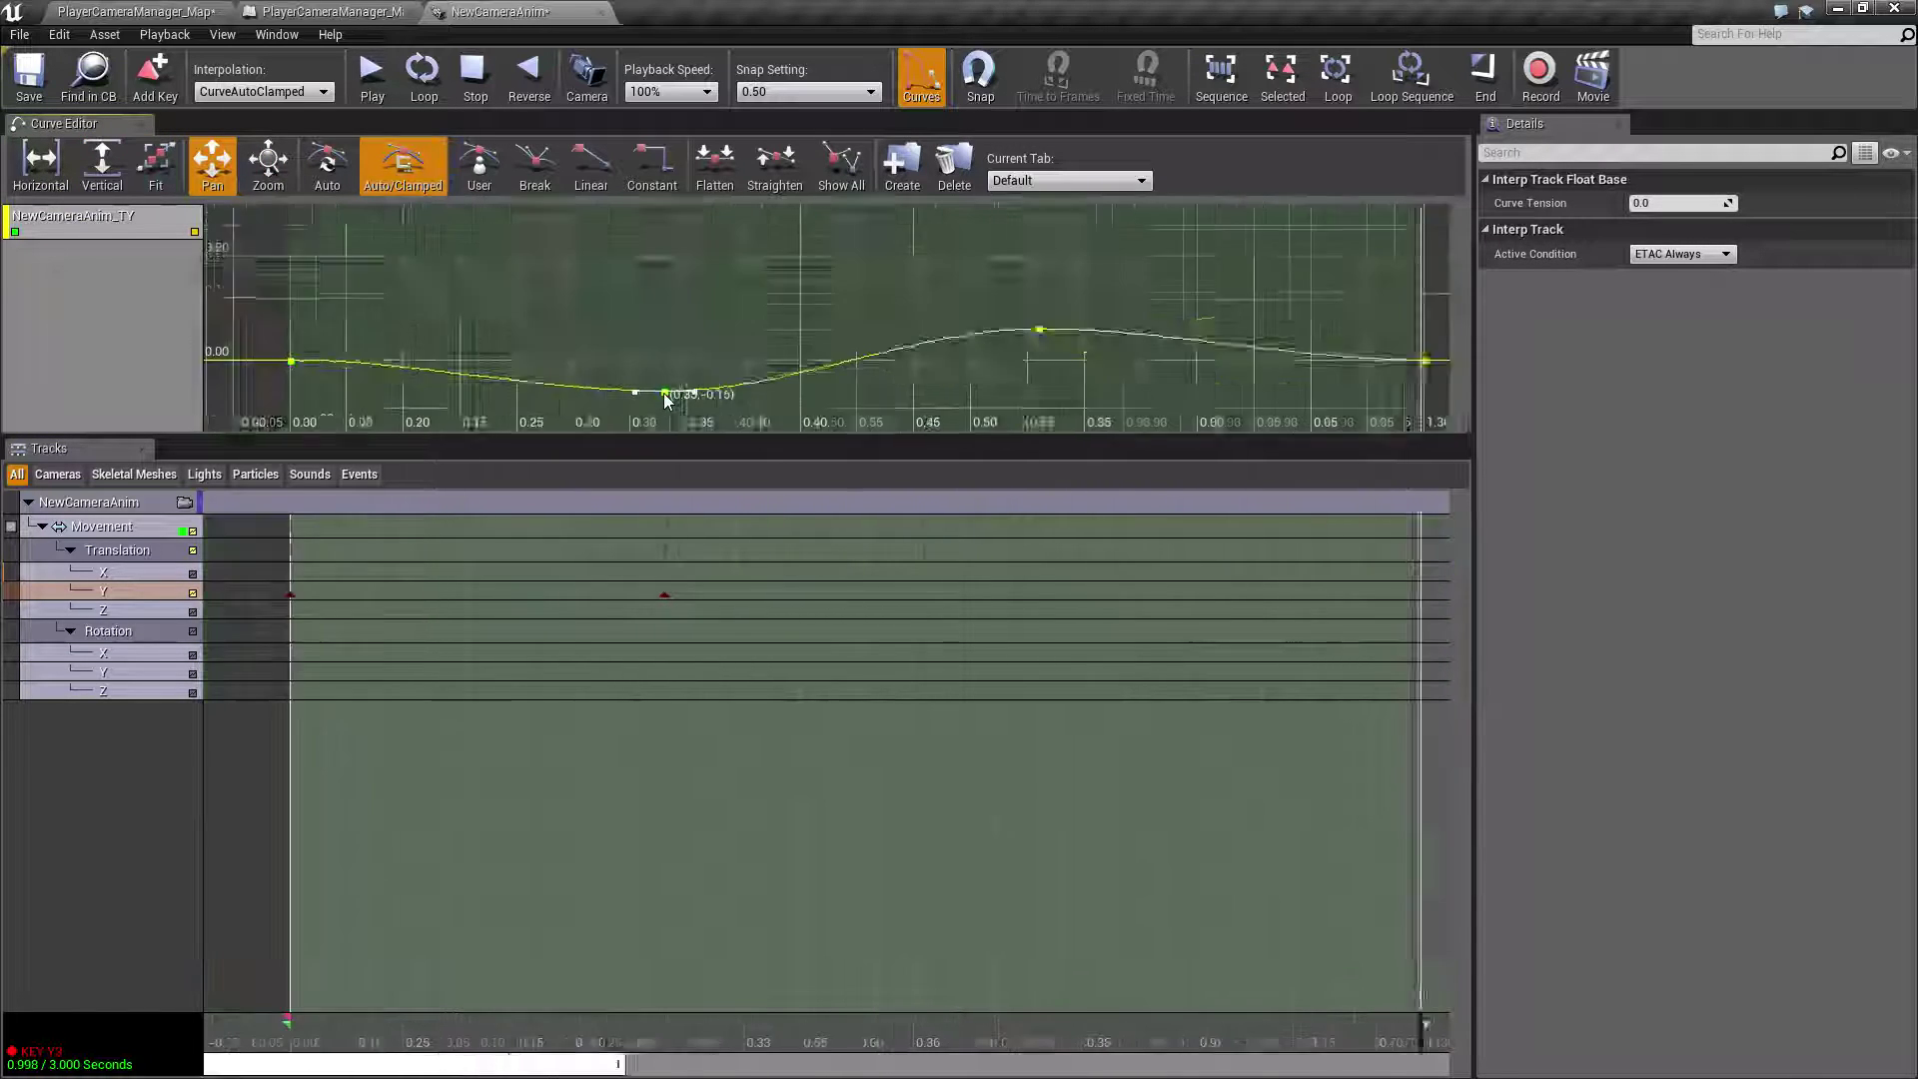
pyautogui.scroll(4, 666, 400)
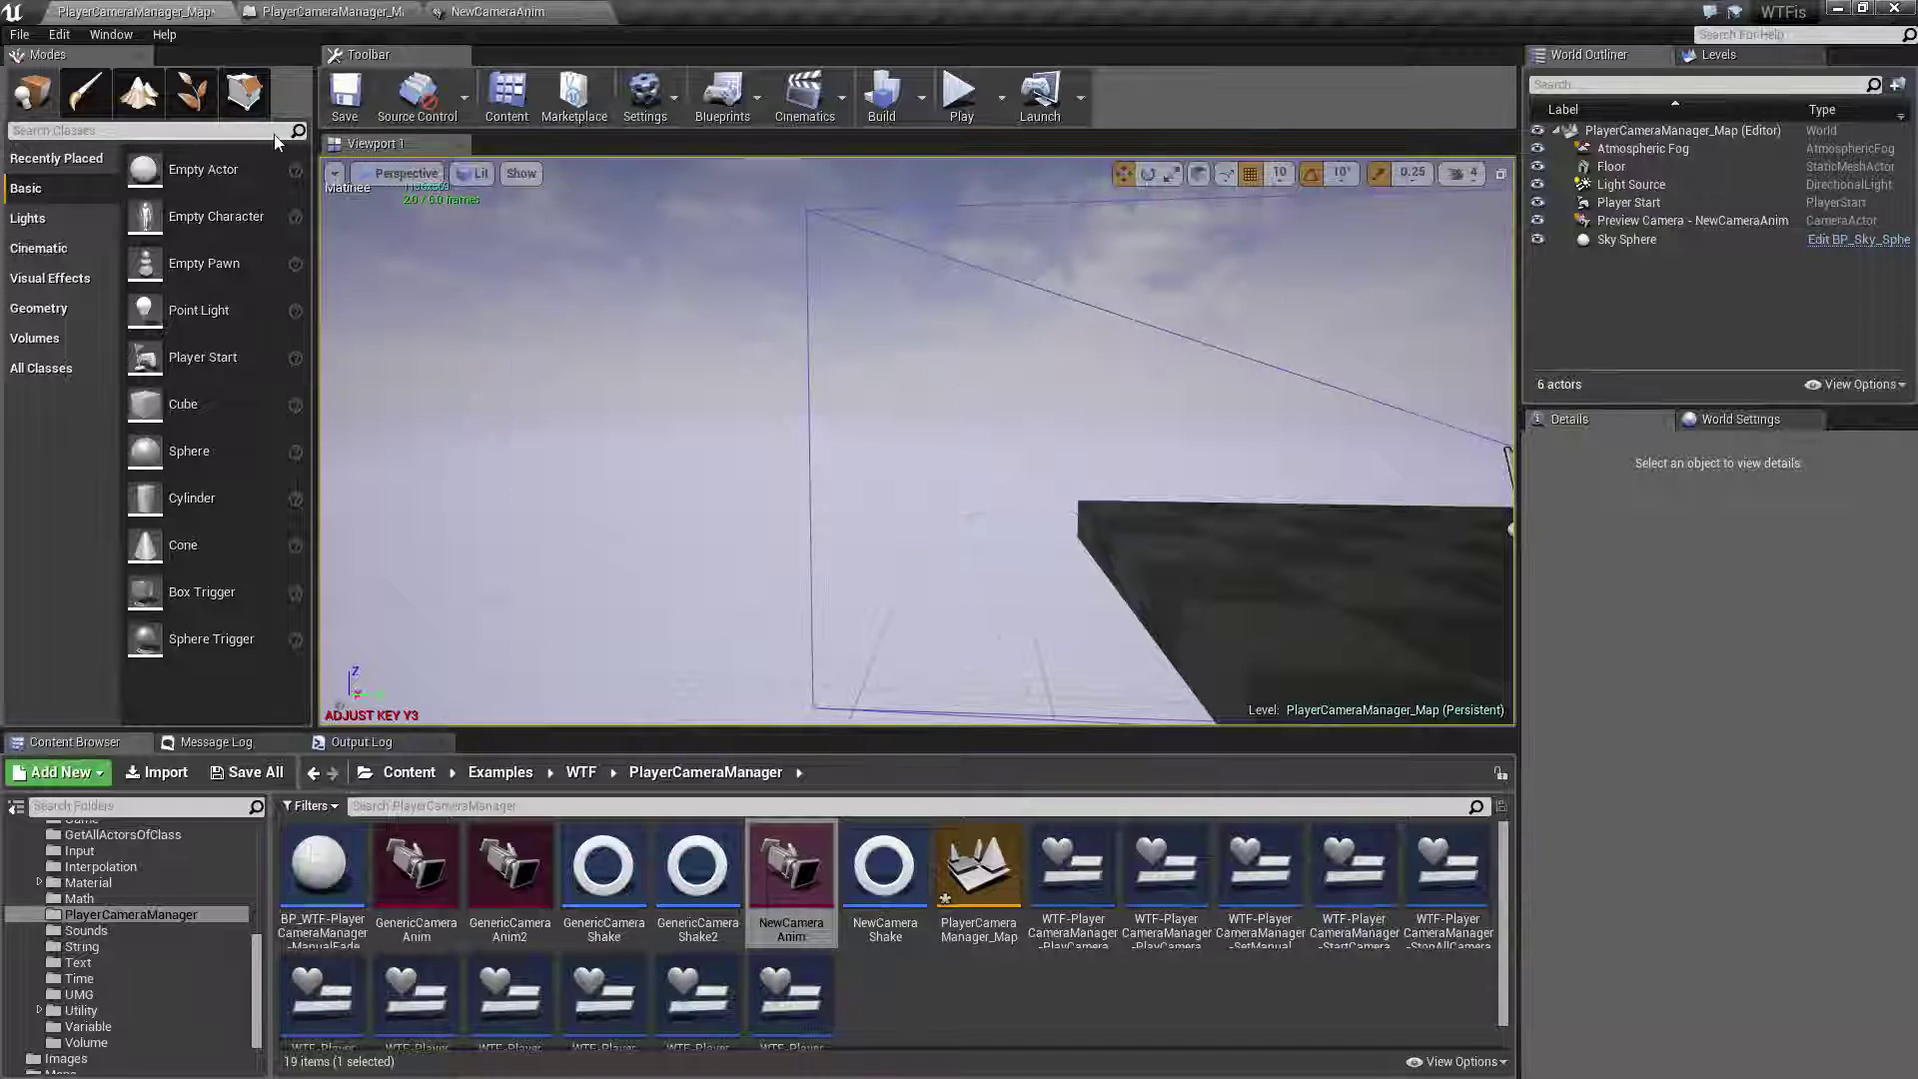
# - Set the PlayCameraAnim blueprint's Anim pin to NewCameraAnim and compile the blueprint
pyautogui.click(285, 11)
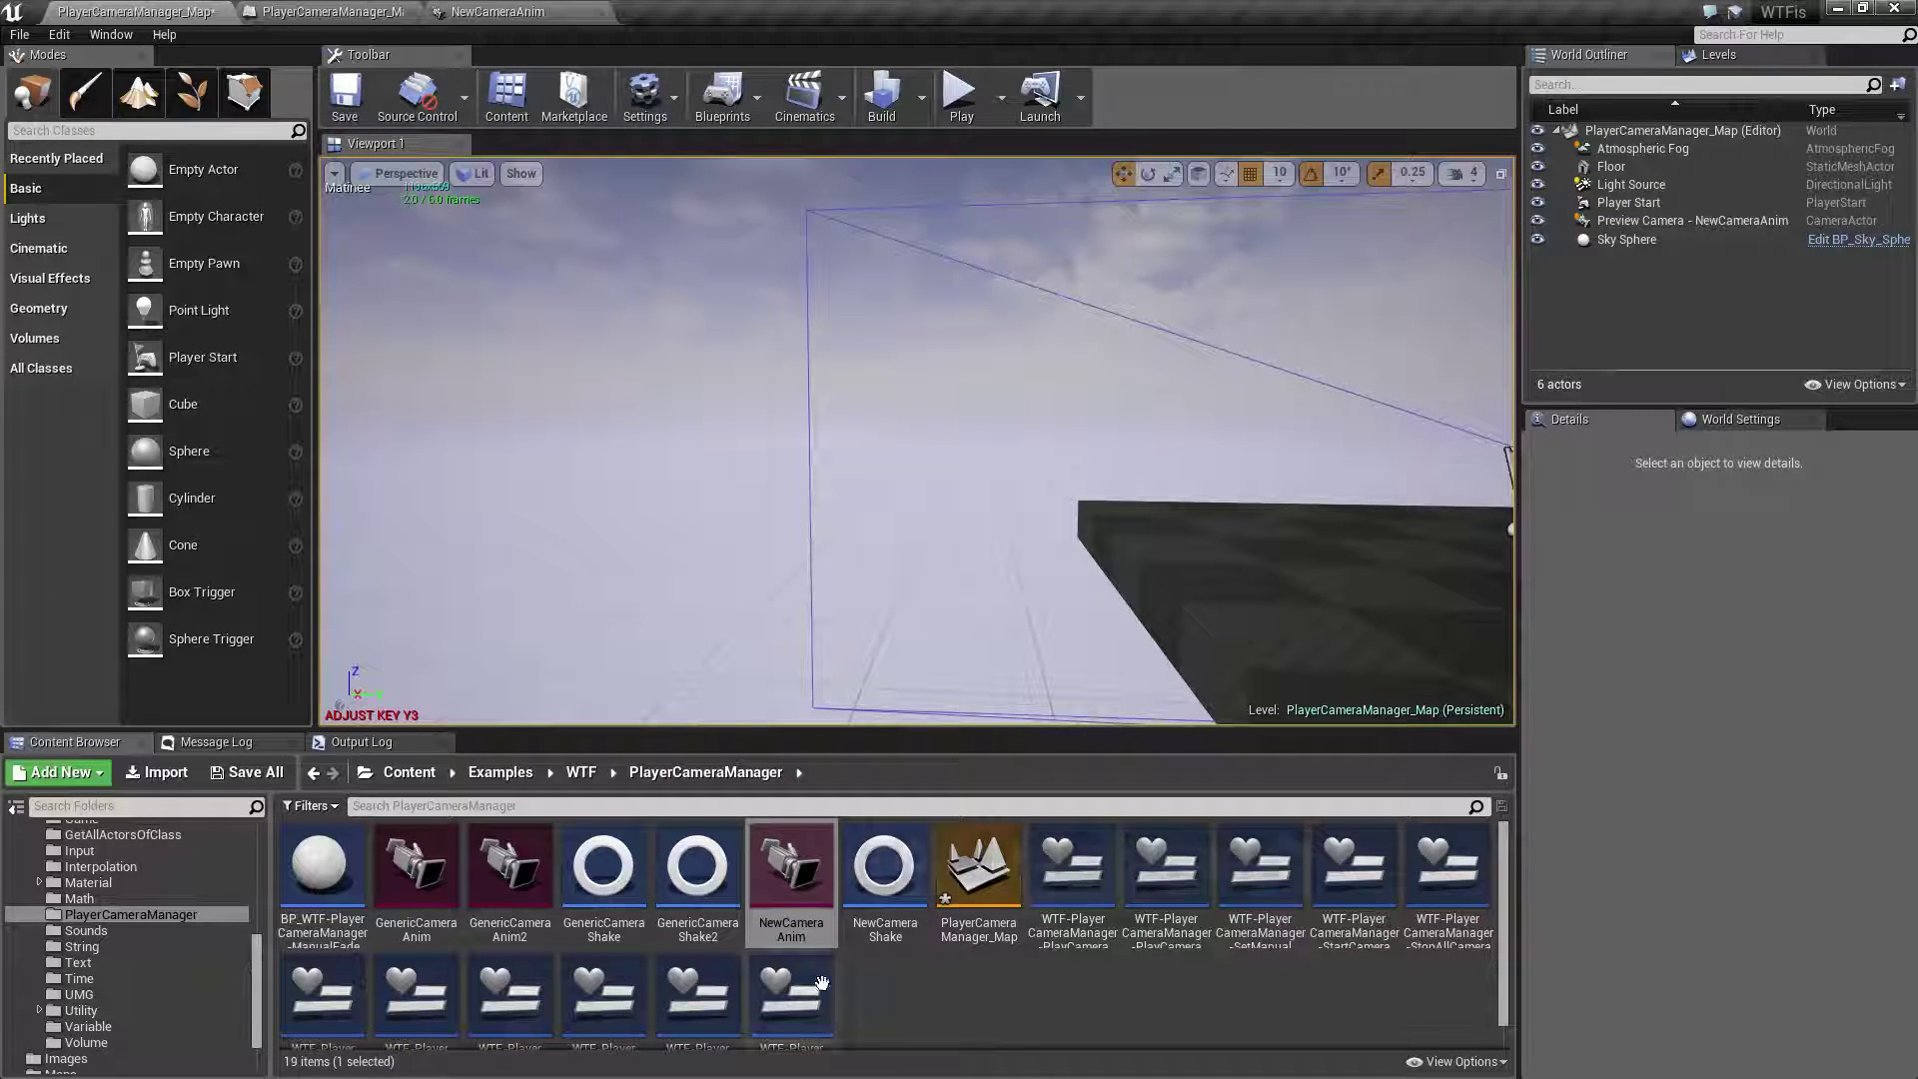
pyautogui.click(1073, 869)
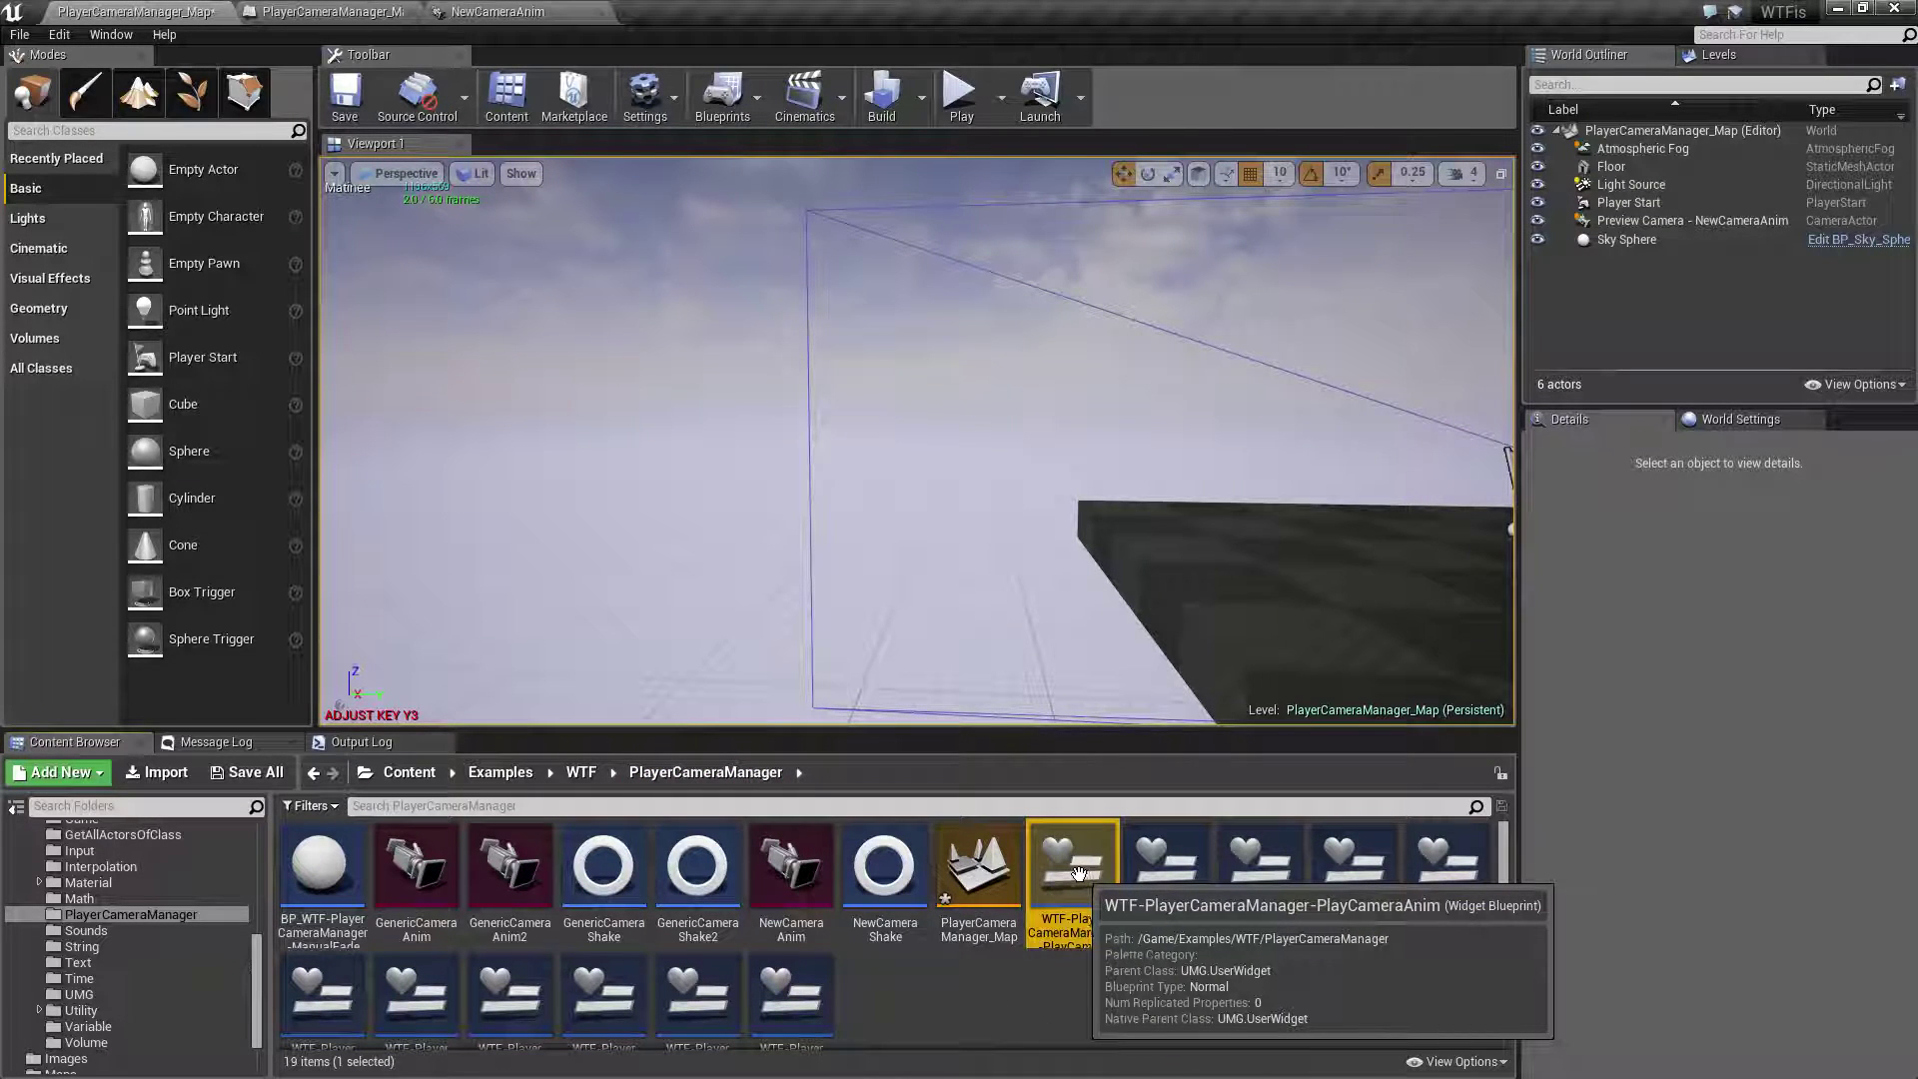
pyautogui.doubleClick(1077, 874)
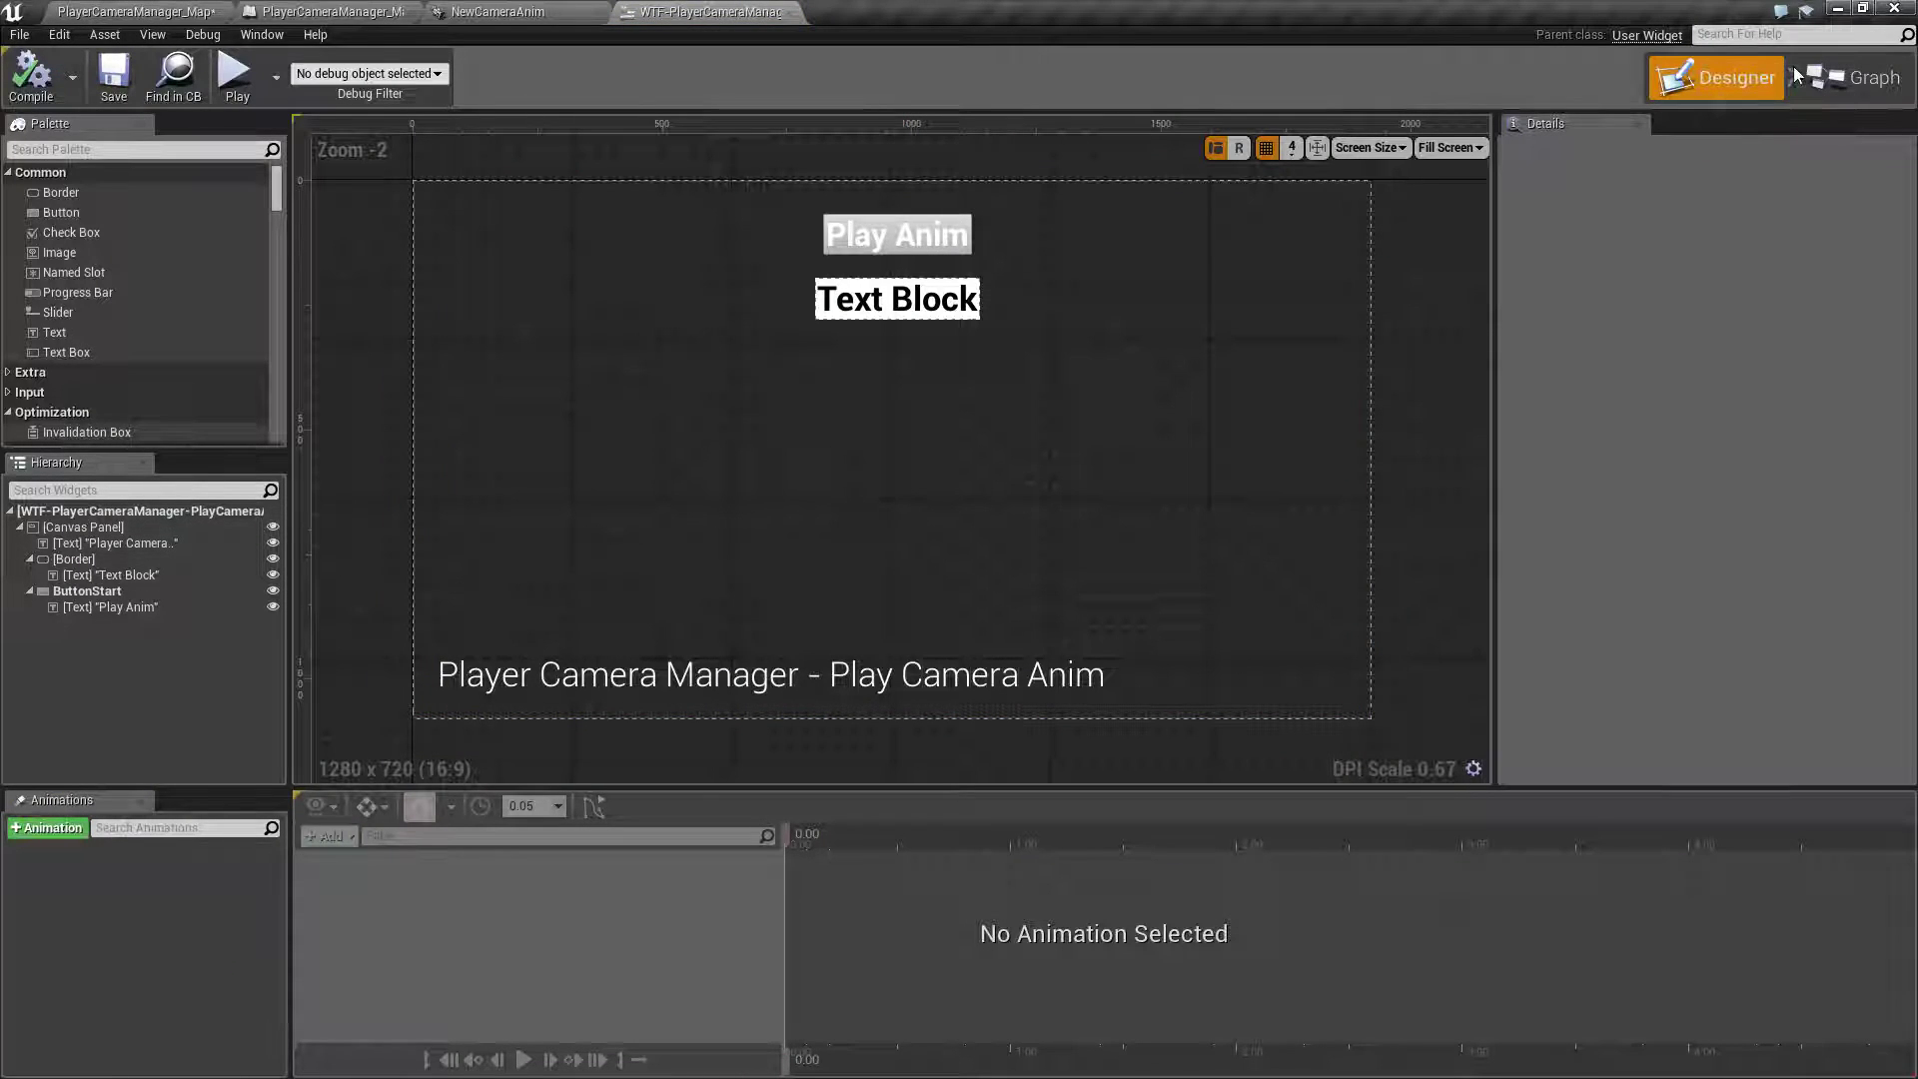
pyautogui.click(1860, 88)
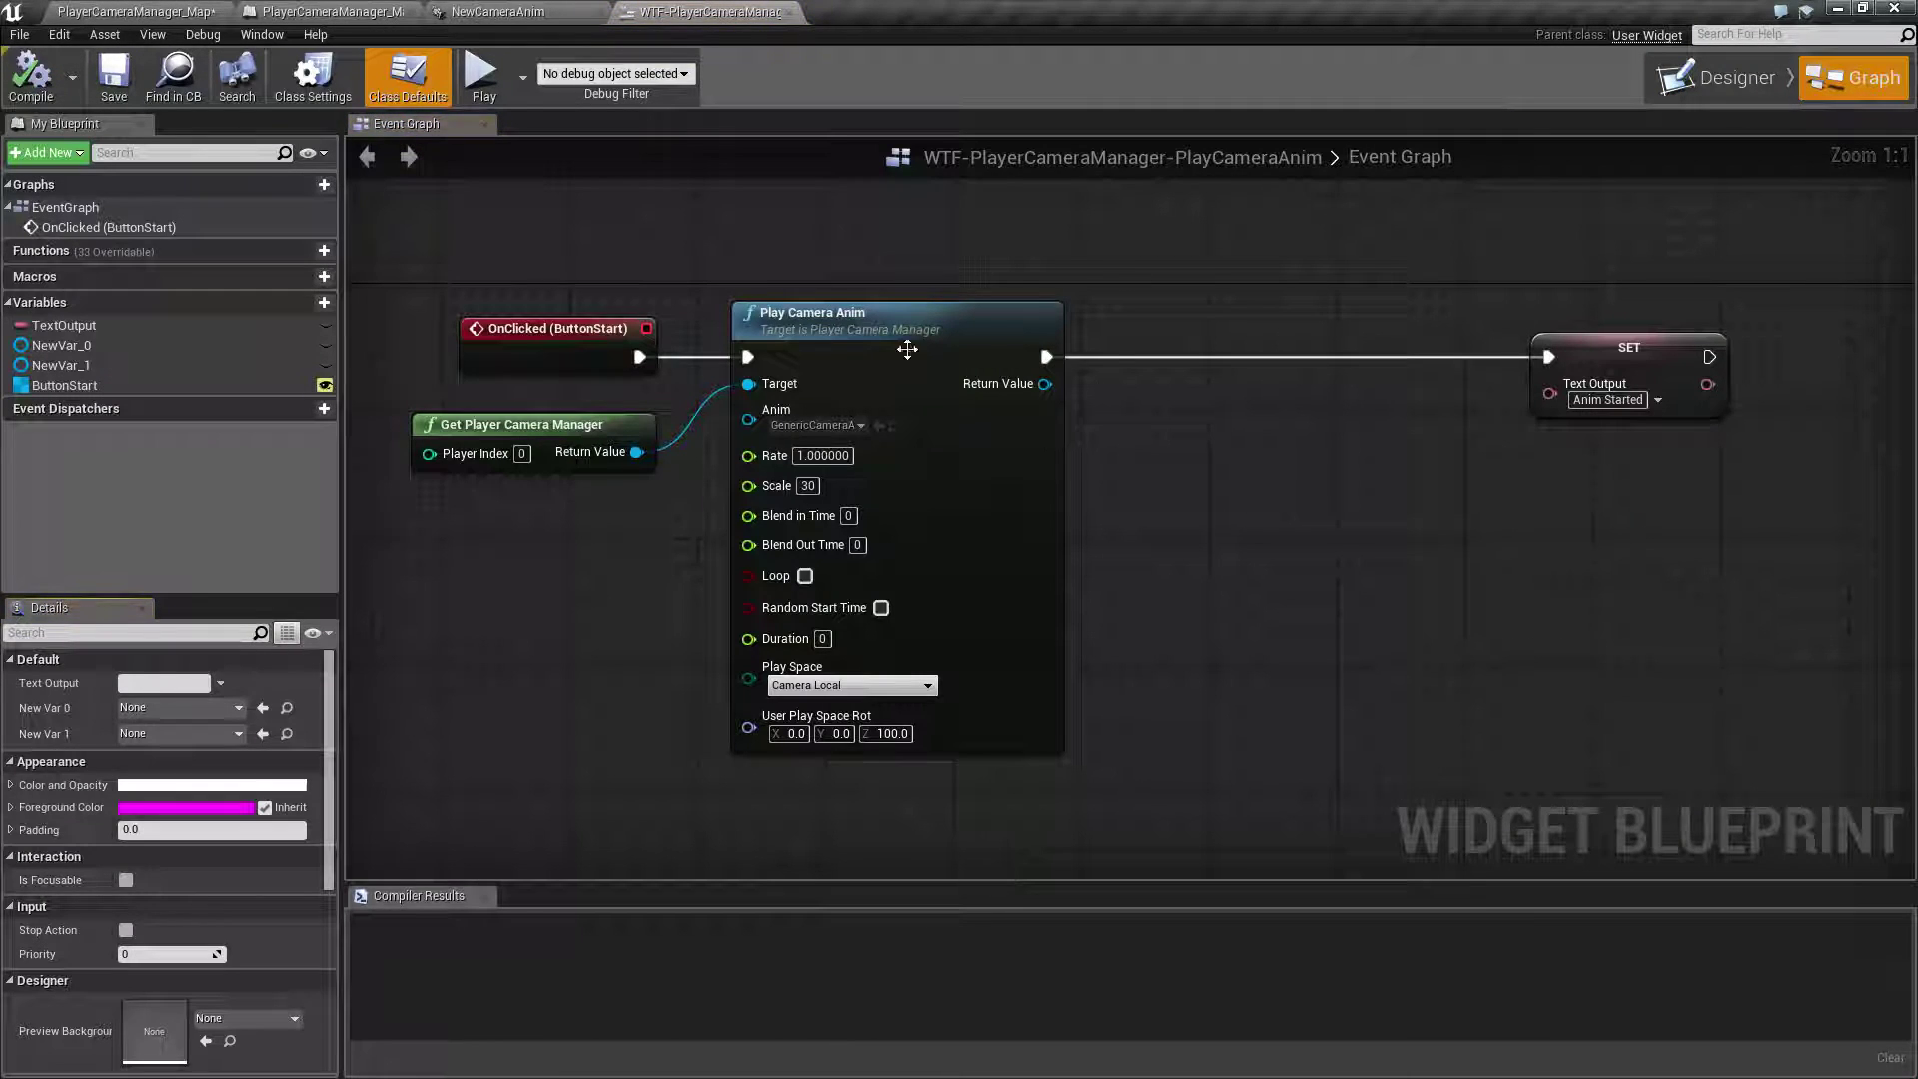
pyautogui.click(827, 431)
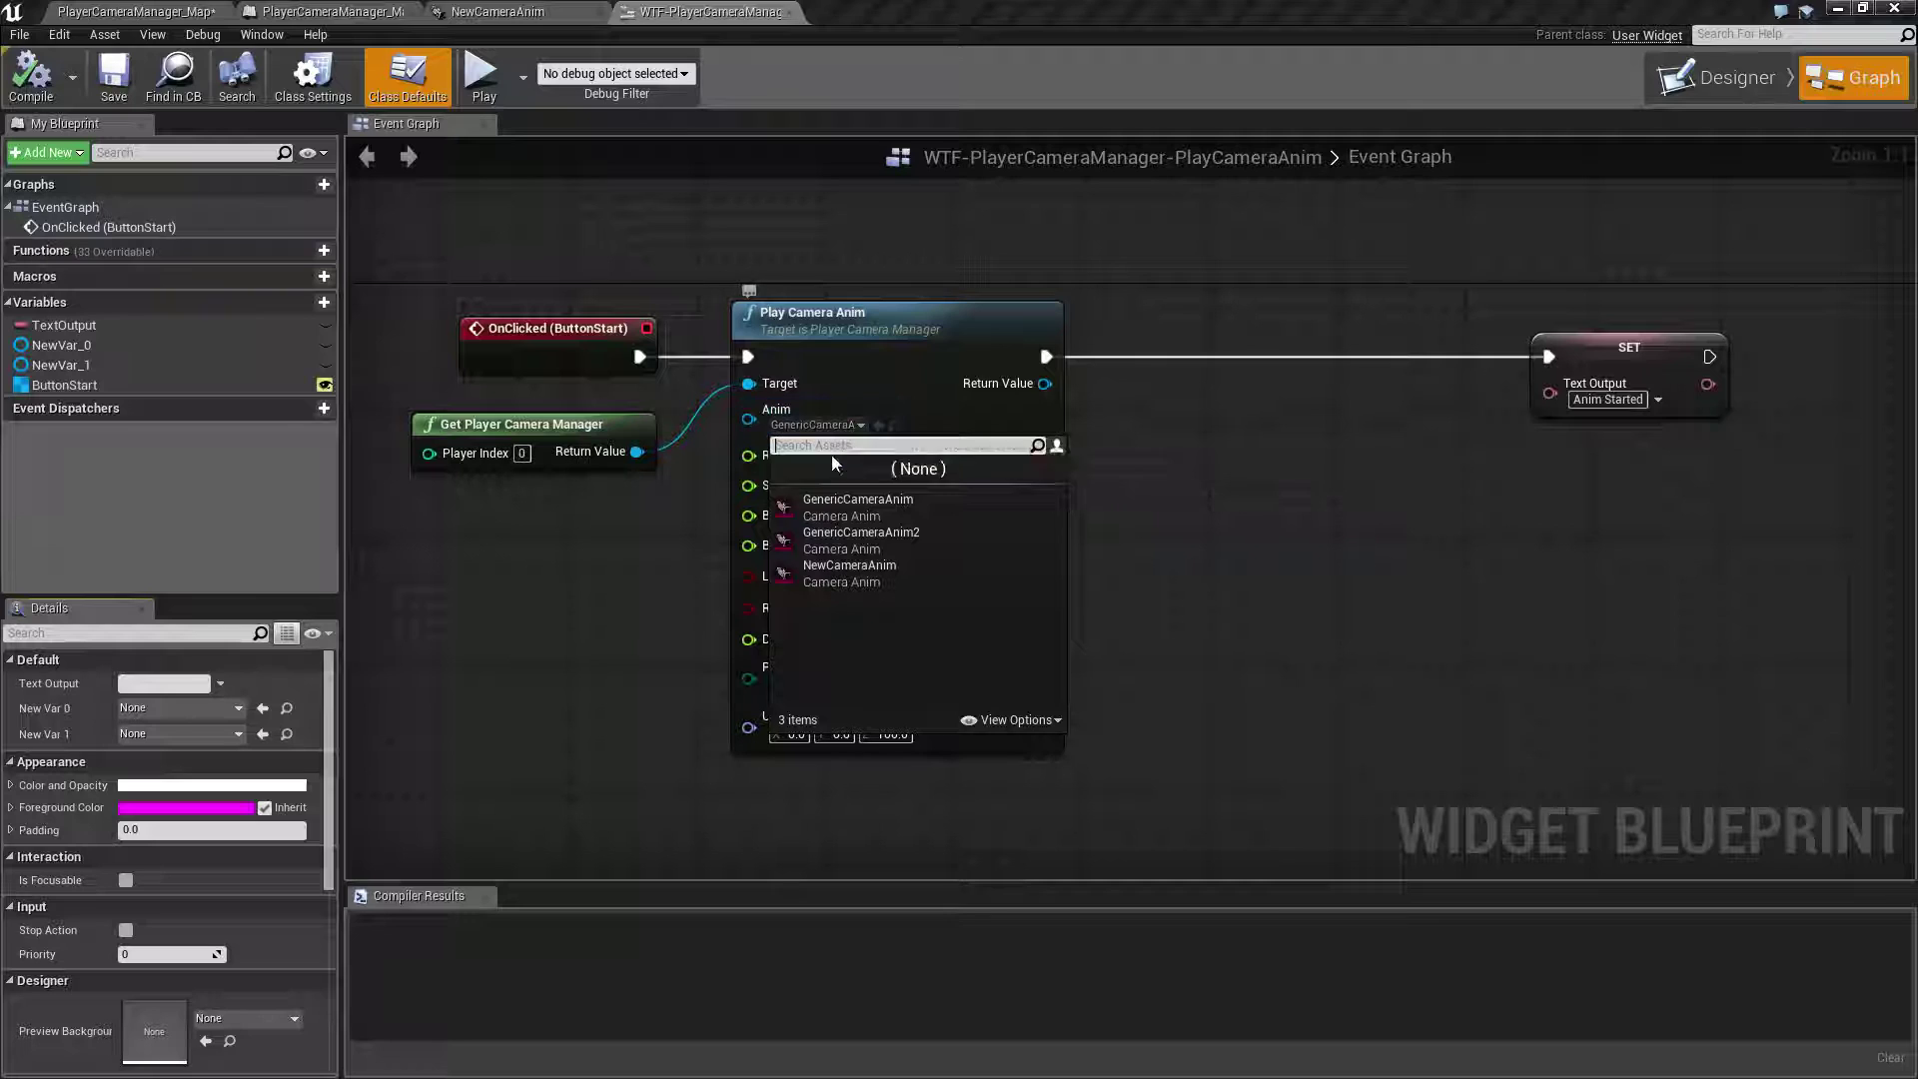
pyautogui.click(854, 567)
pyautogui.click(31, 78)
pyautogui.click(135, 11)
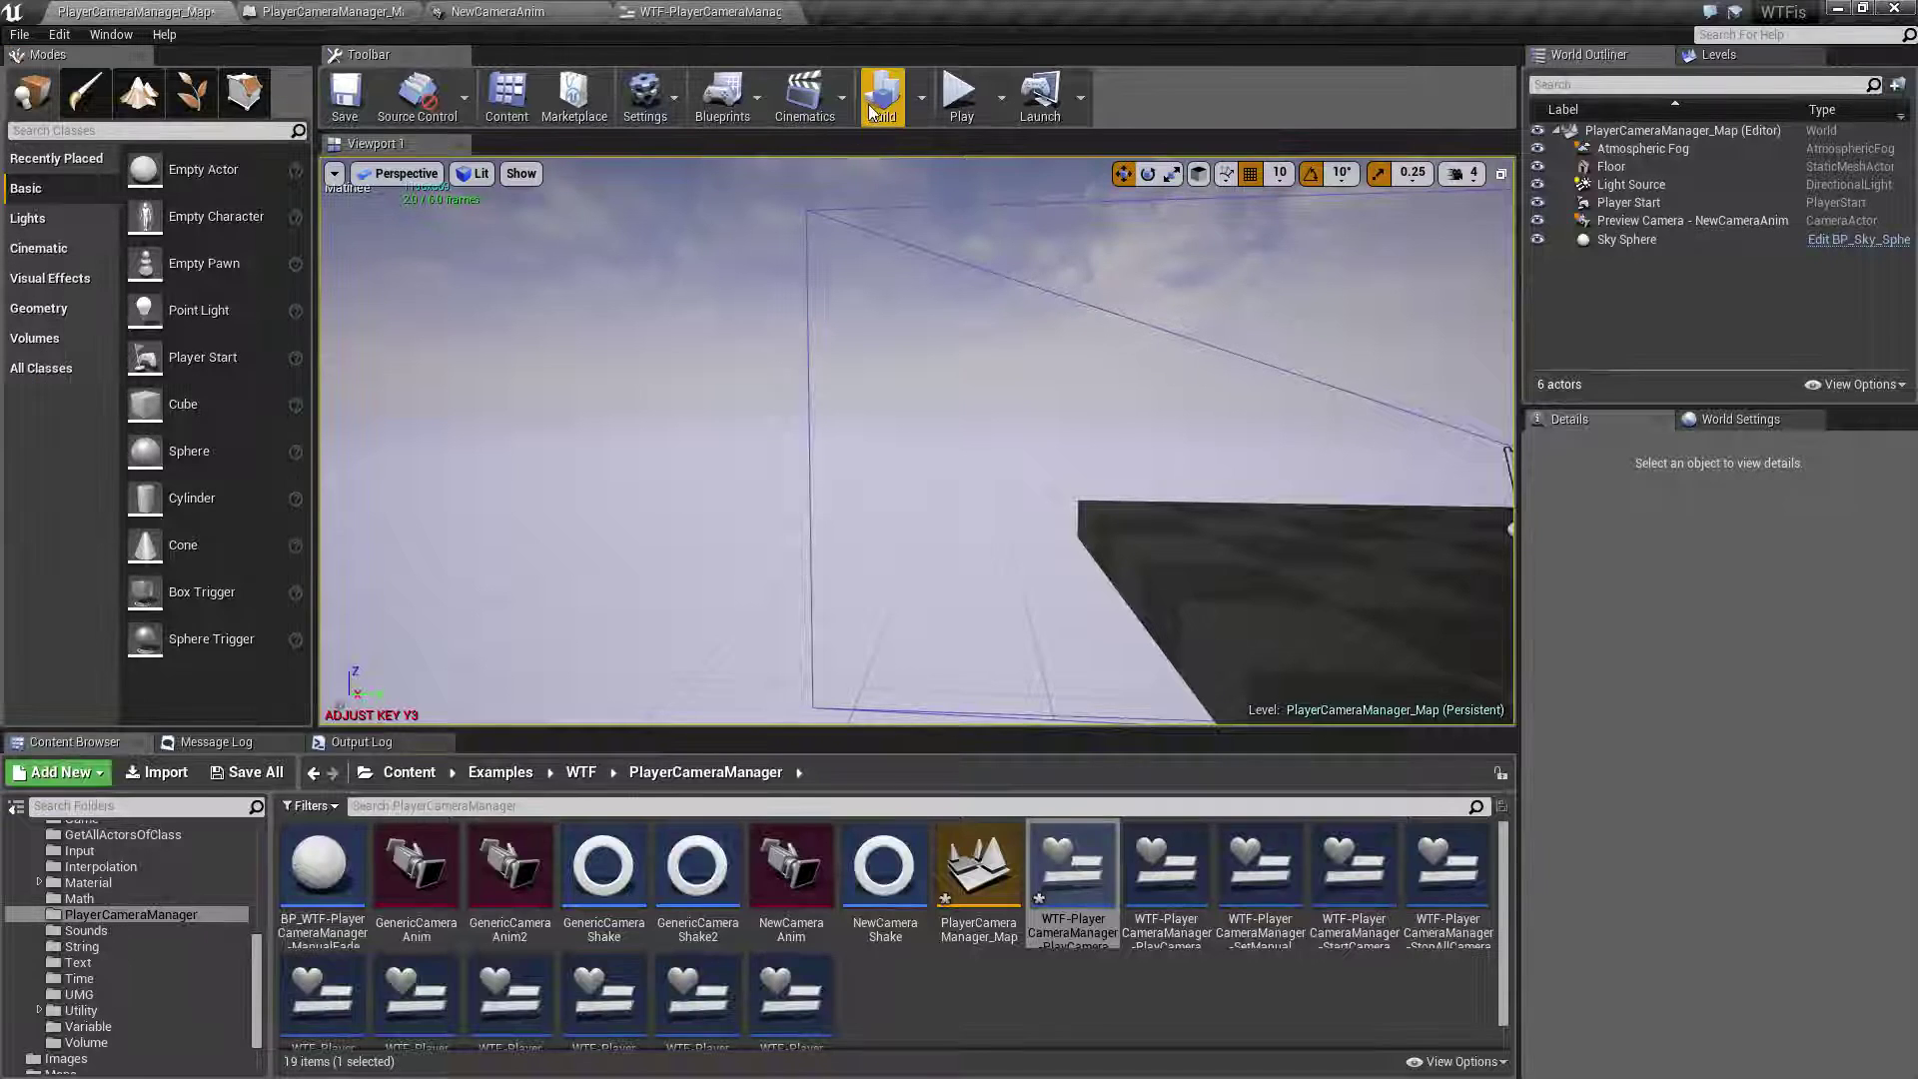
# - Start Play in Editor, agreeing to close Matinee so the level runs
pyautogui.click(961, 95)
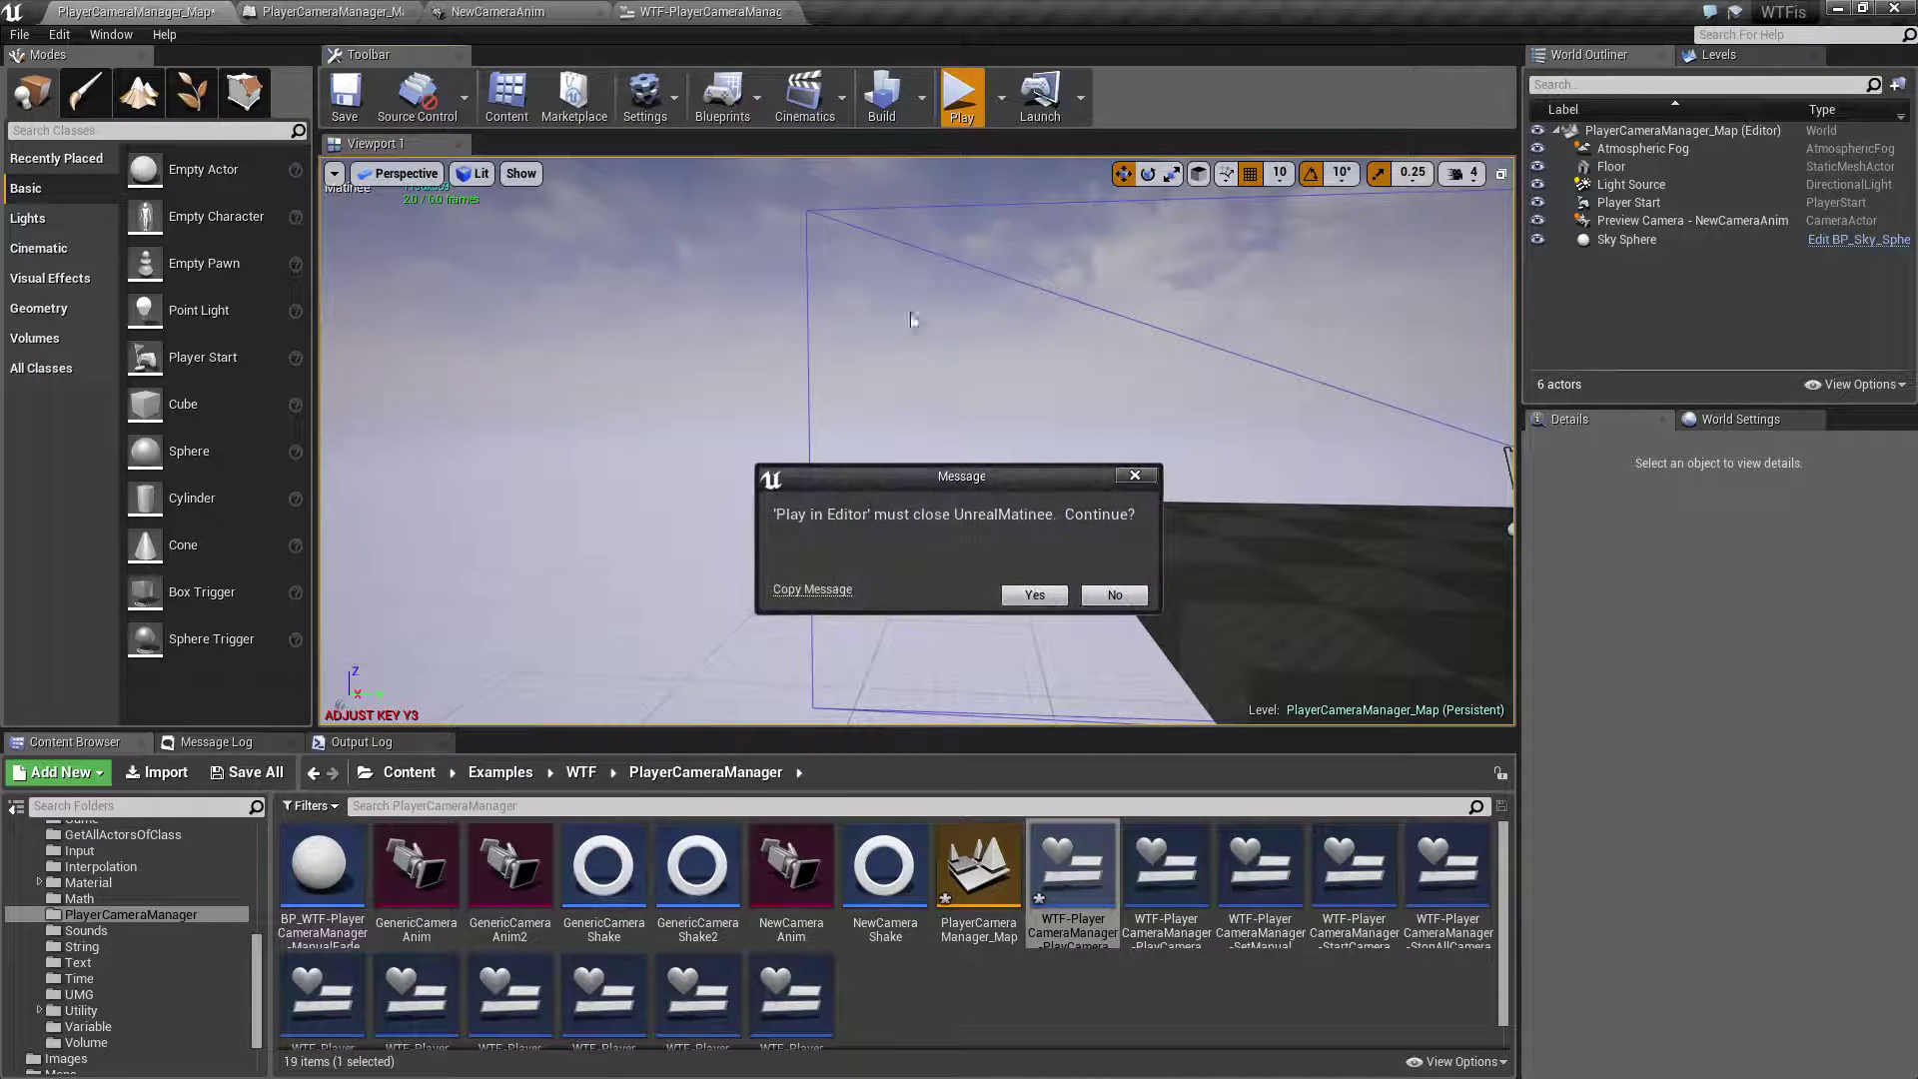
pyautogui.click(1035, 595)
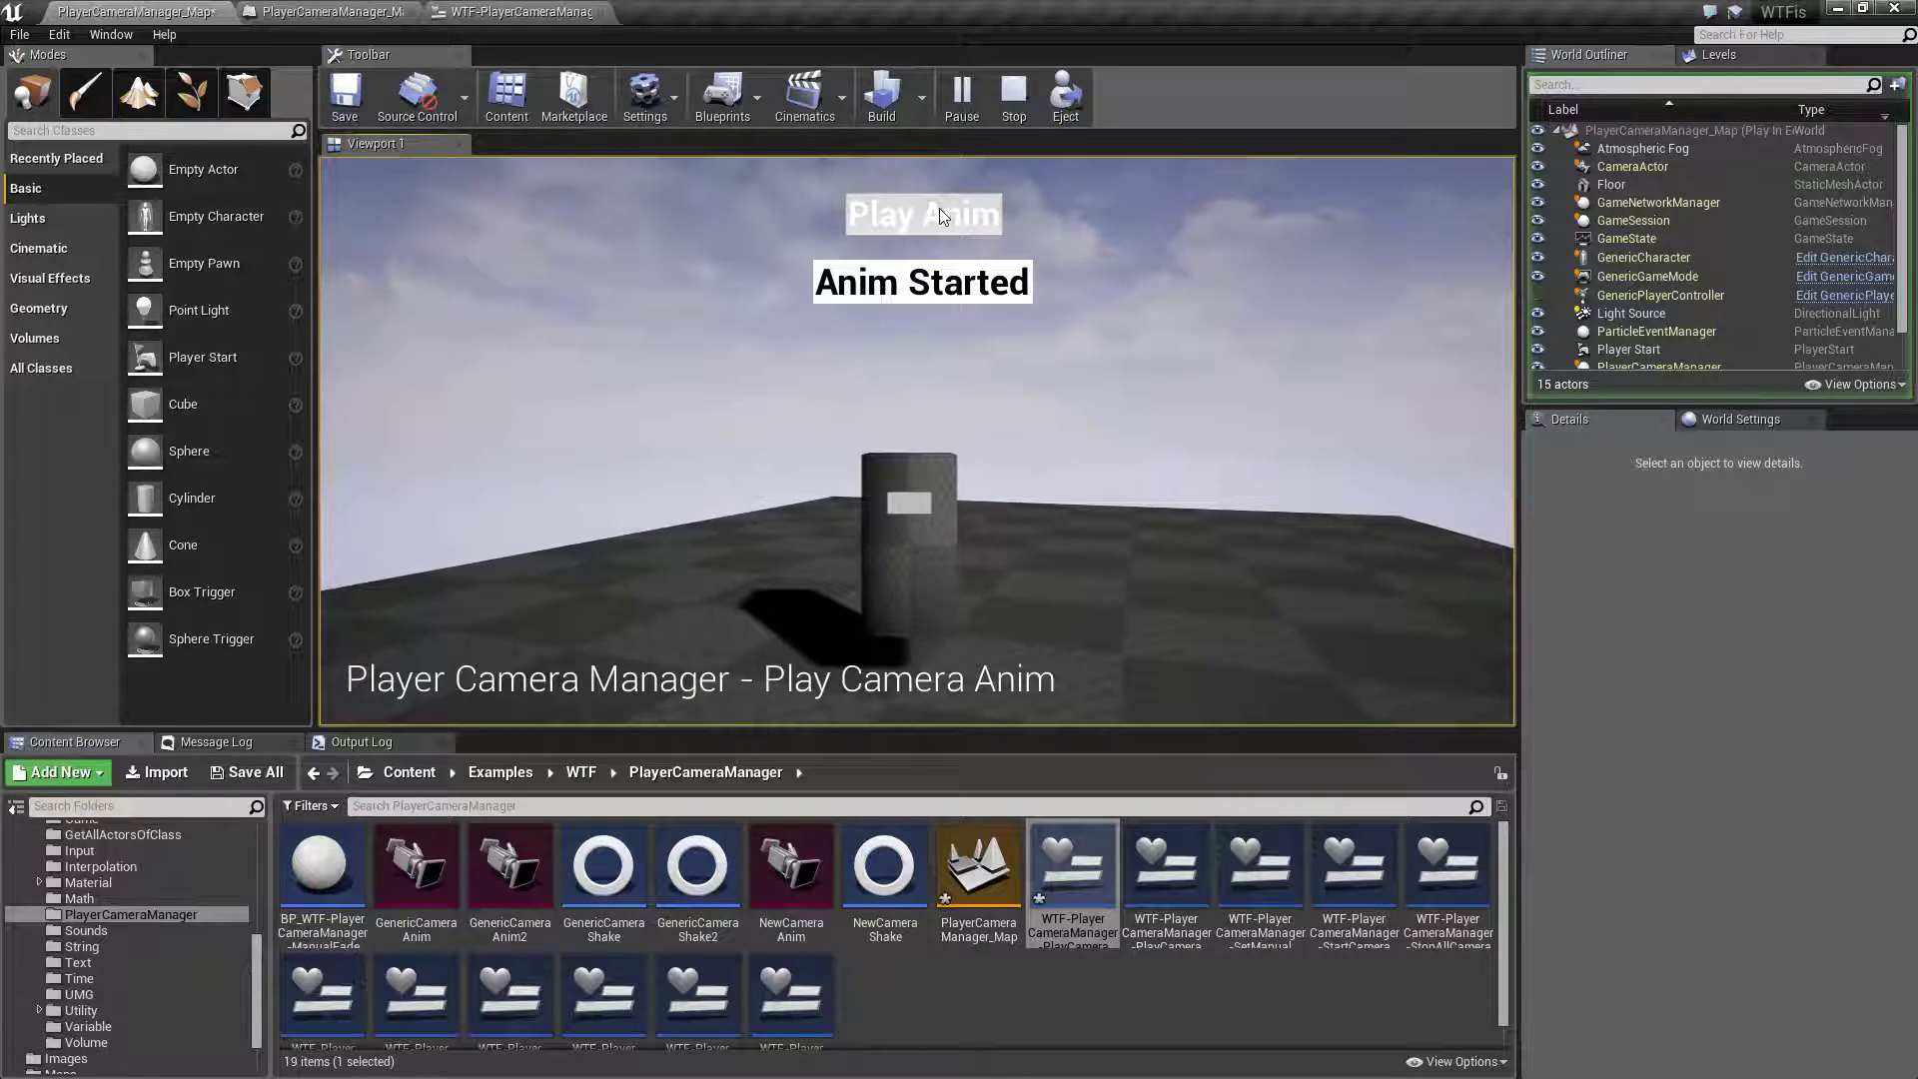
# - Stop the play session and reopen NewCameraAnim, selecting its Y key at 0.33 s
pyautogui.click(1014, 95)
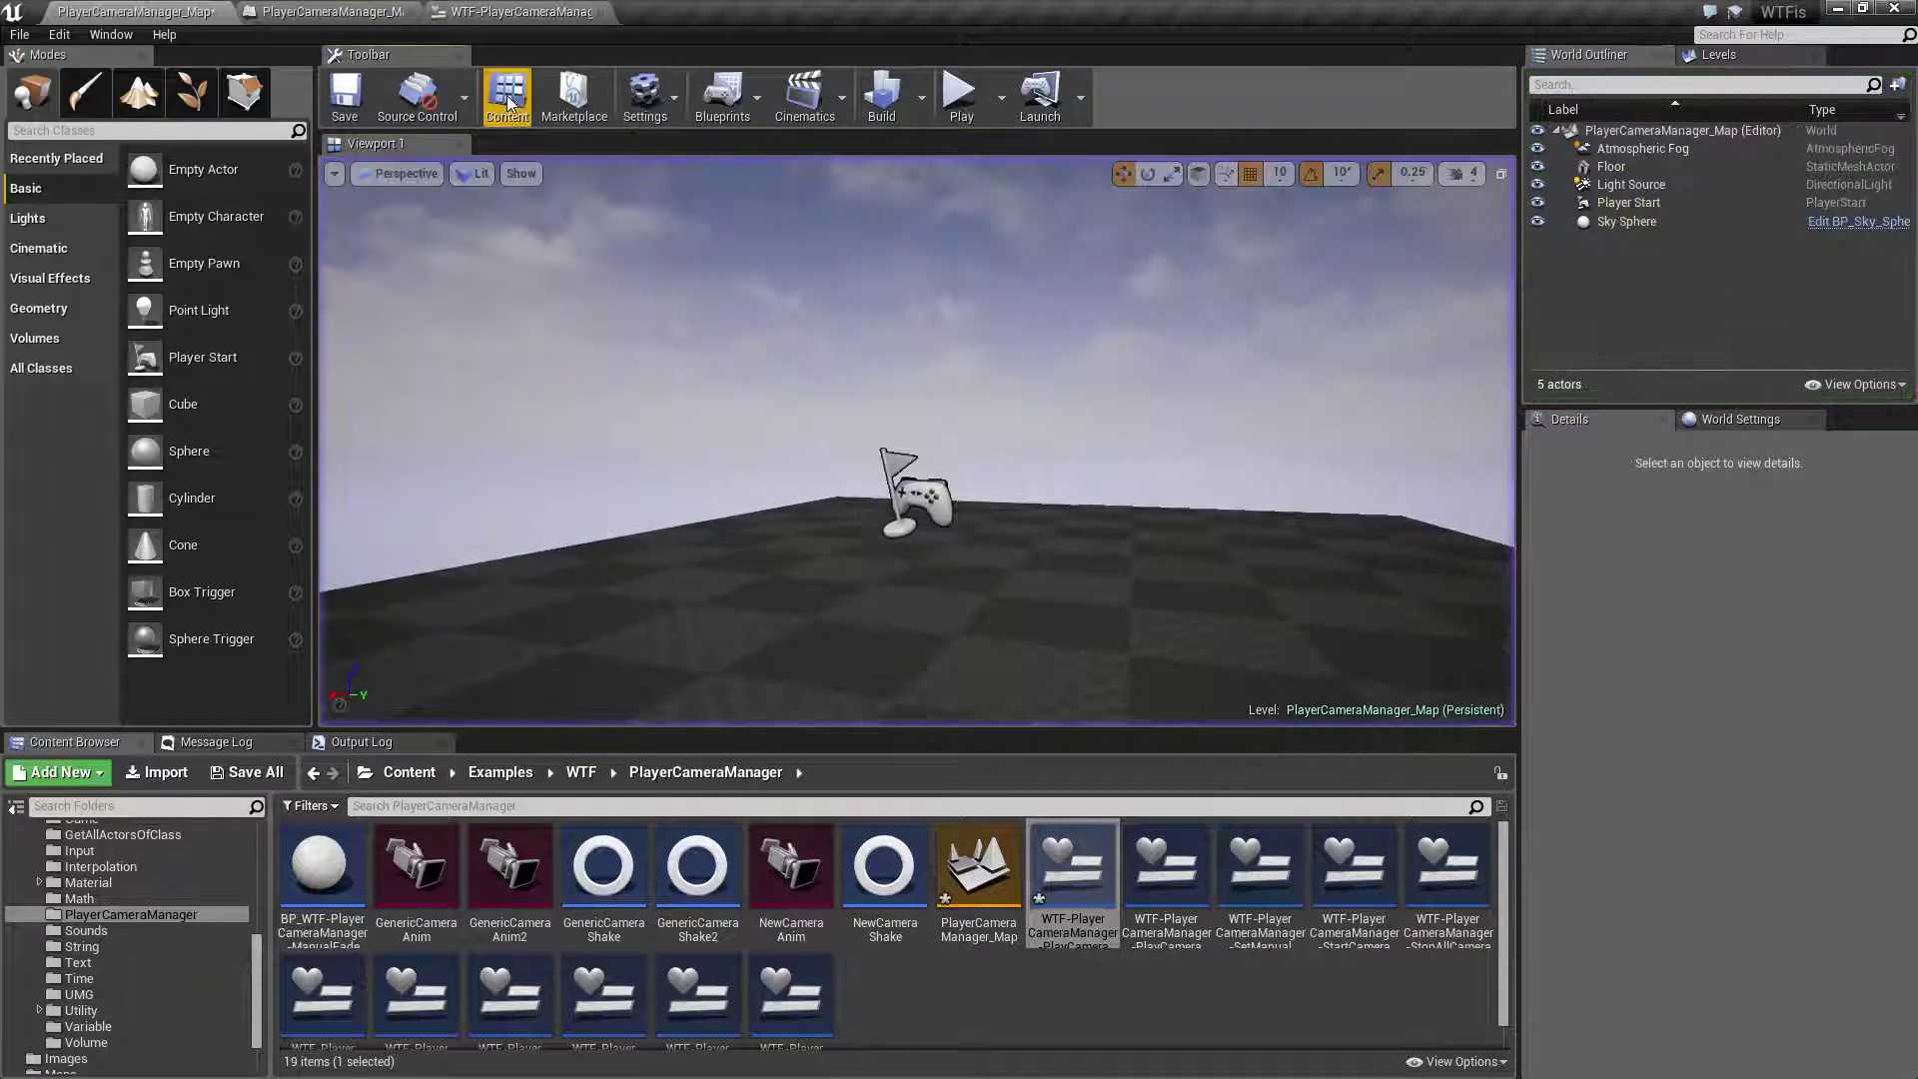
pyautogui.click(506, 11)
pyautogui.click(135, 11)
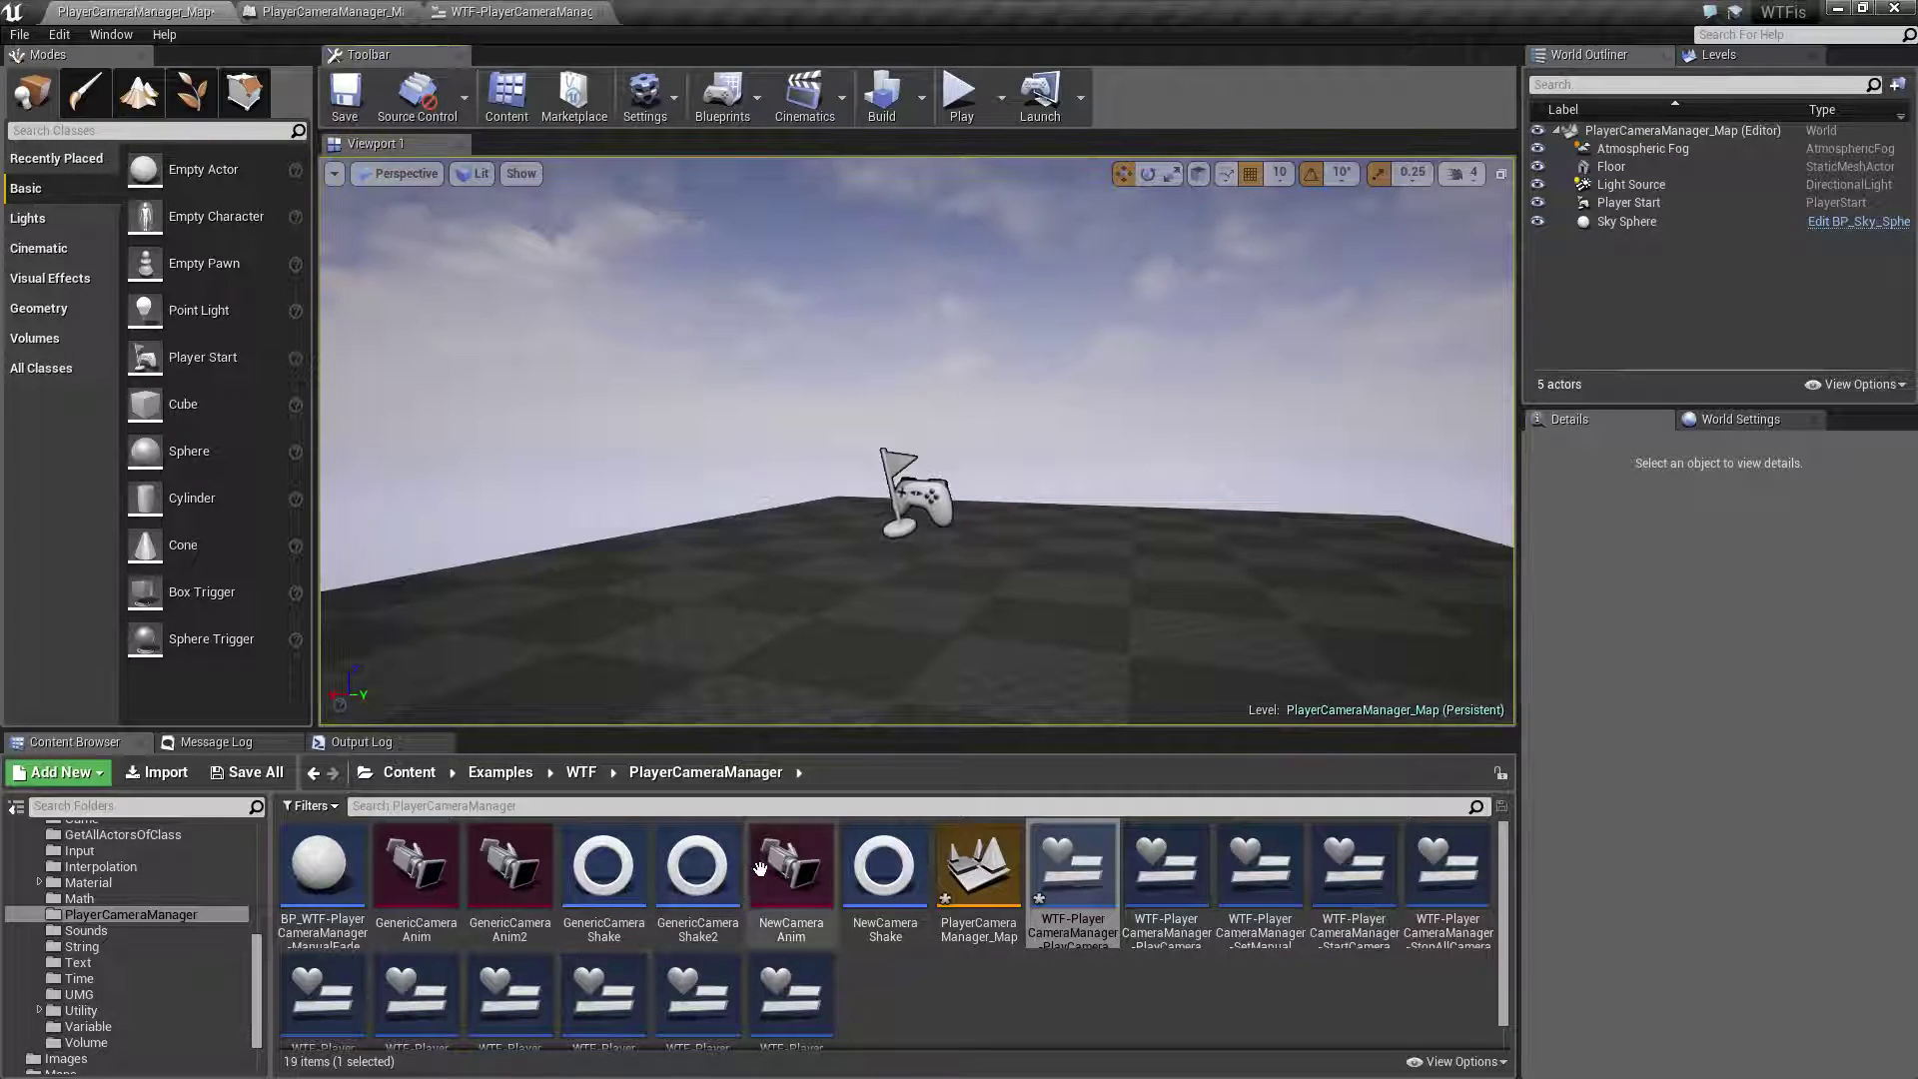
pyautogui.doubleClick(791, 869)
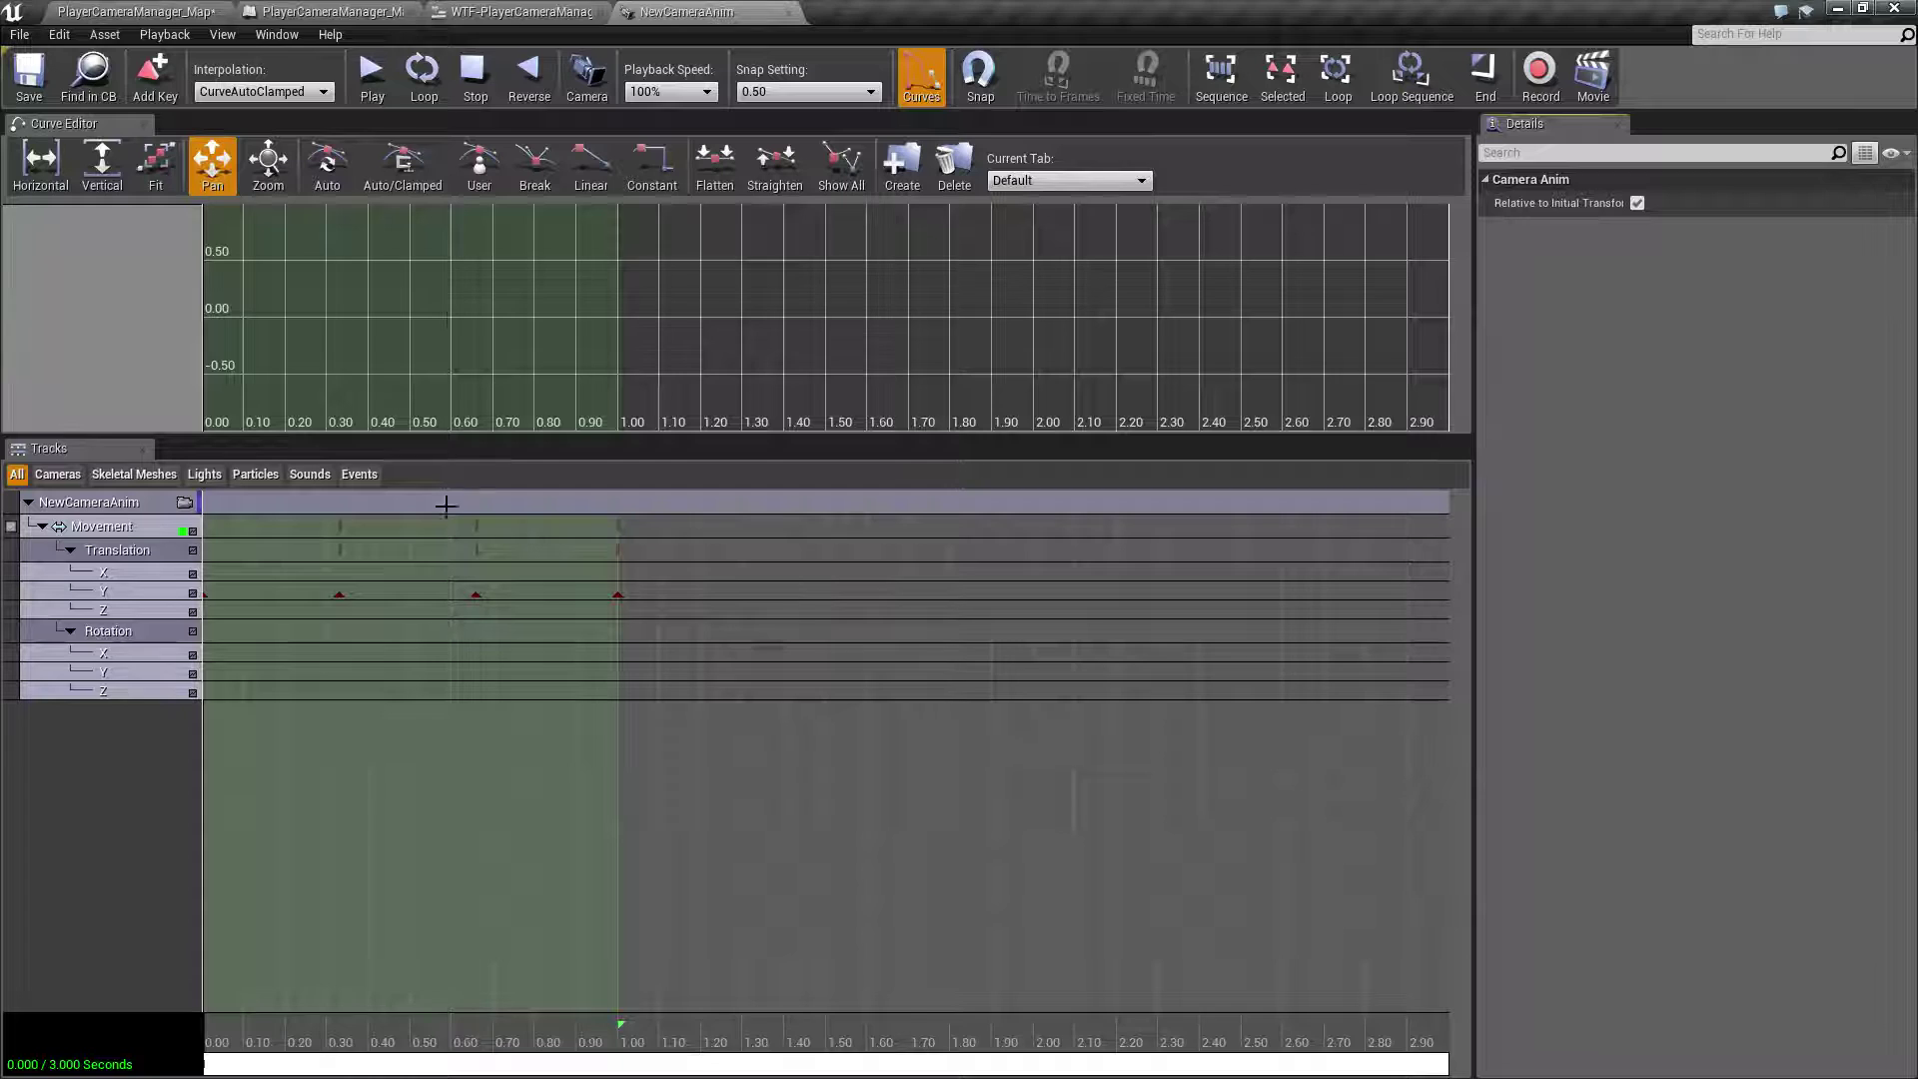
pyautogui.click(340, 595)
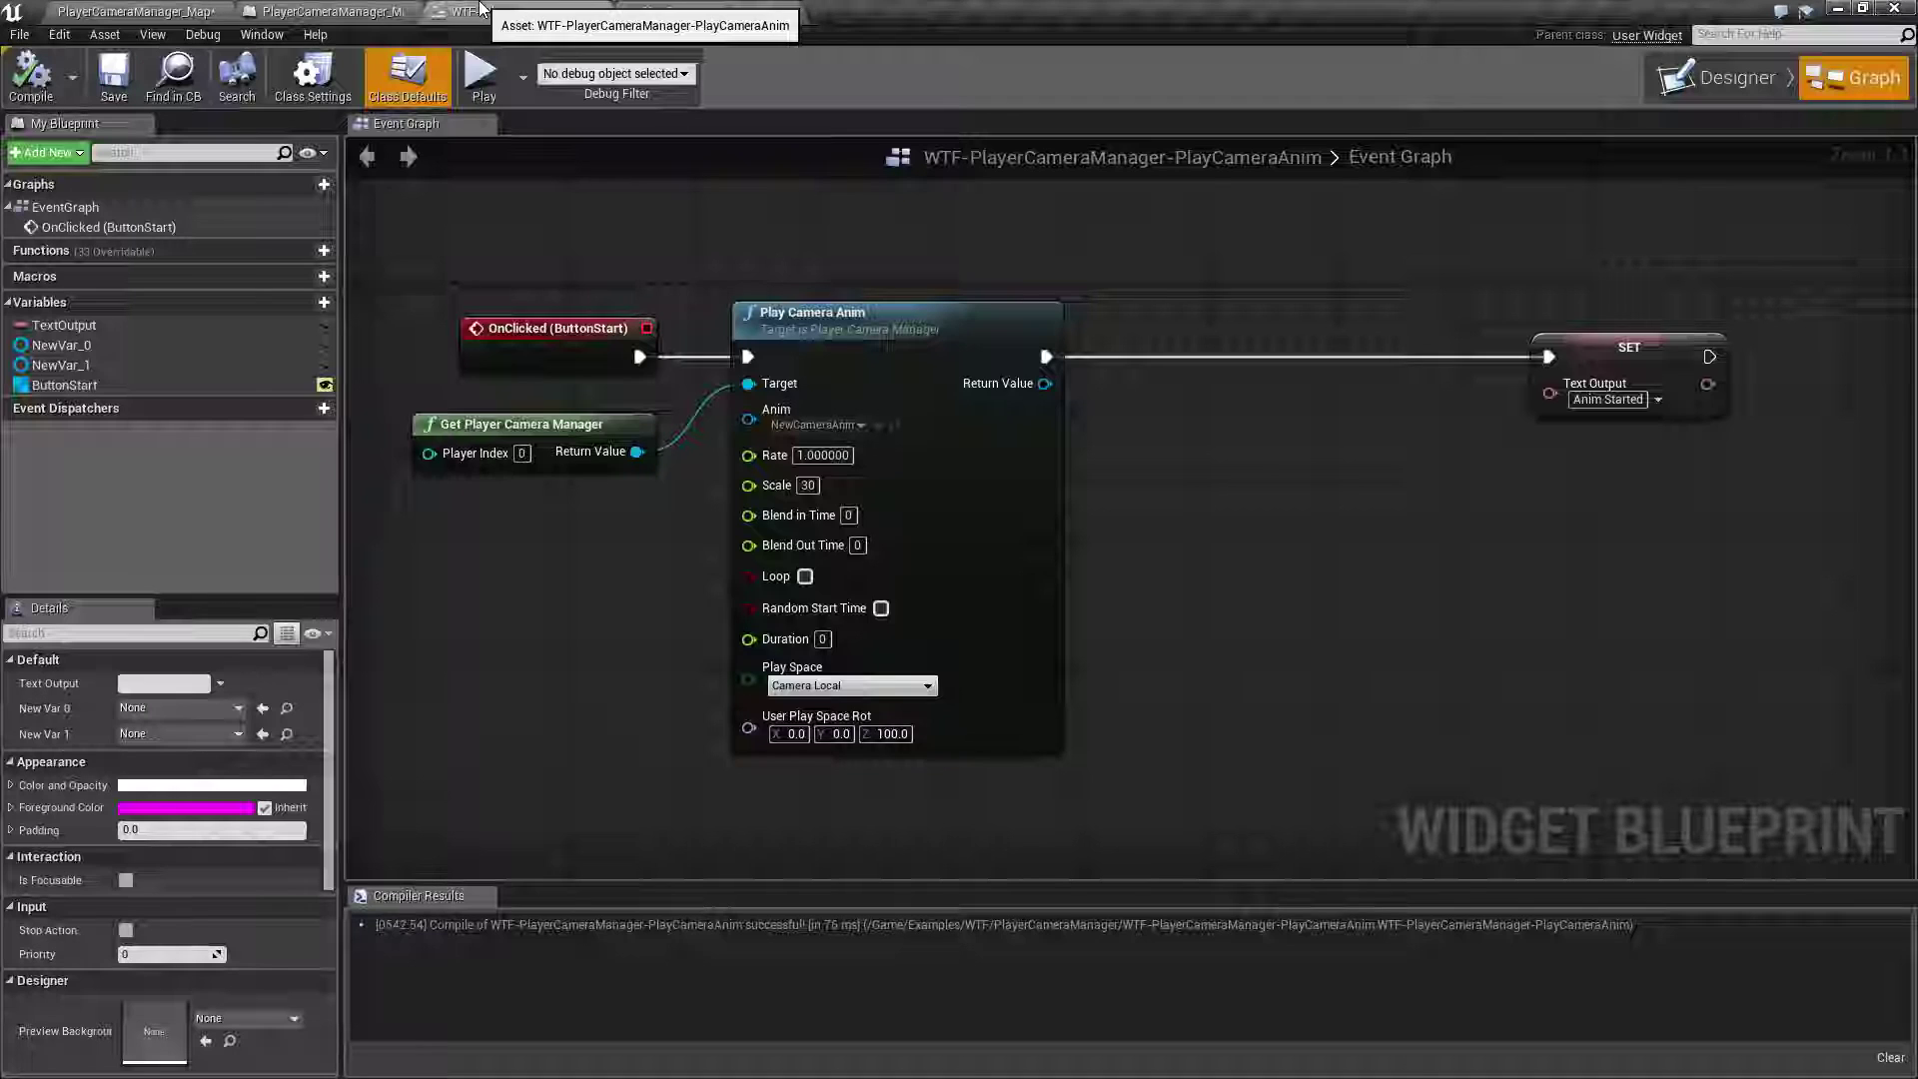
# - Confirm the Play Camera Anim node's Scale is 30 and save the PlayCameraAnim widget blueprint
pyautogui.click(520, 11)
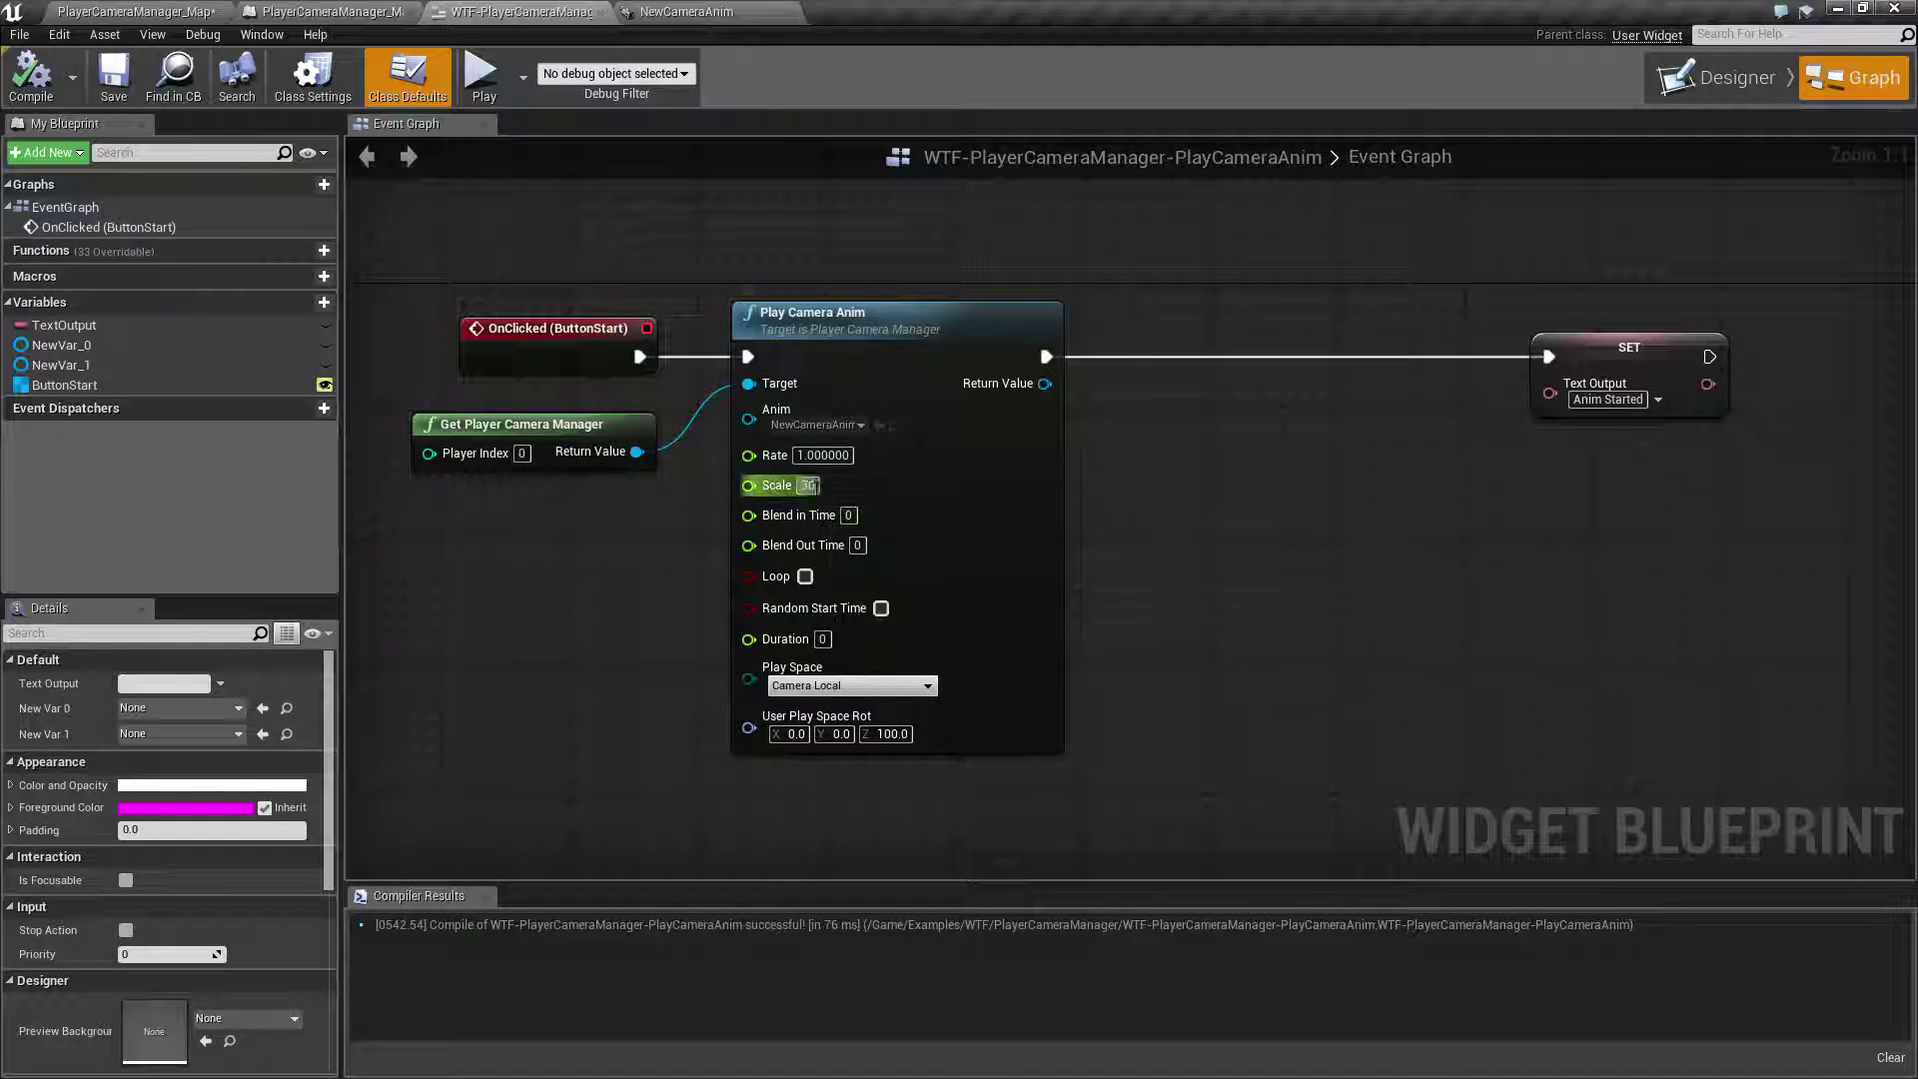
pyautogui.click(809, 486)
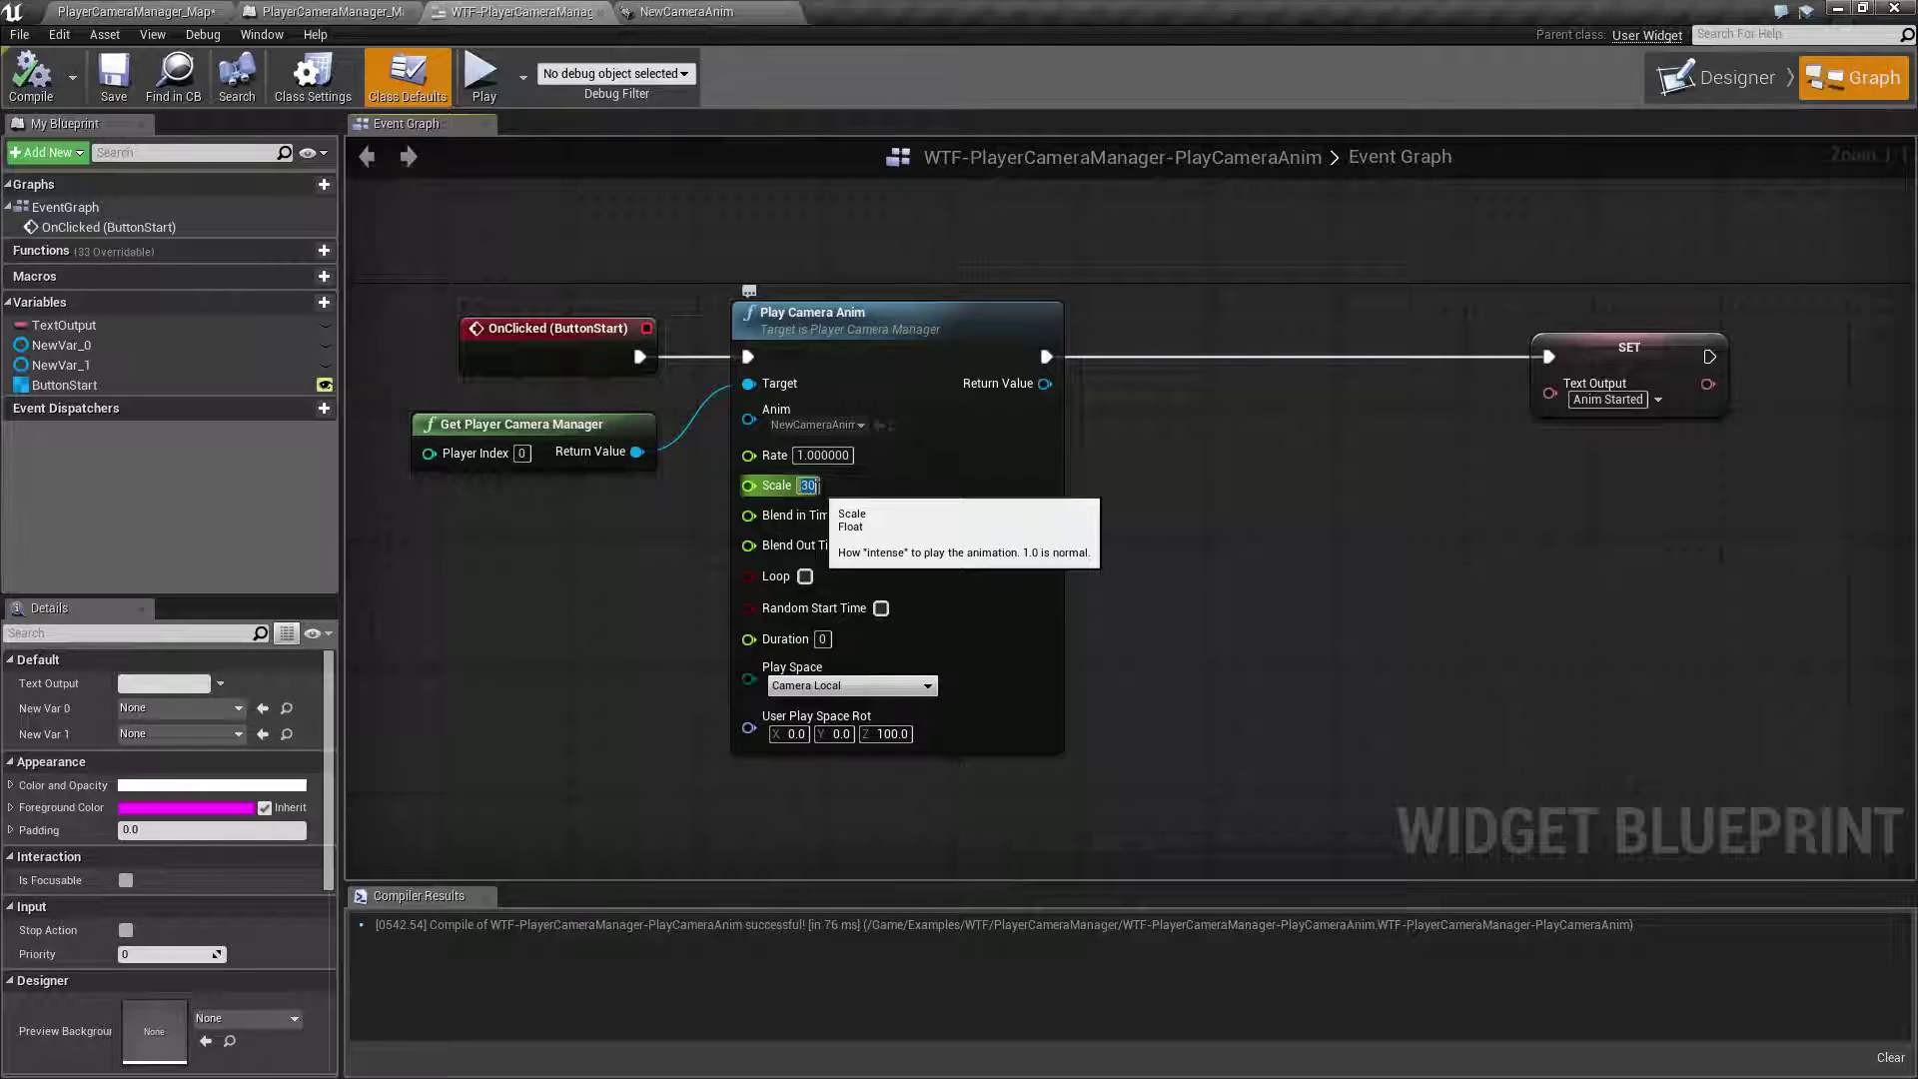
pyautogui.click(113, 74)
pyautogui.click(265, 8)
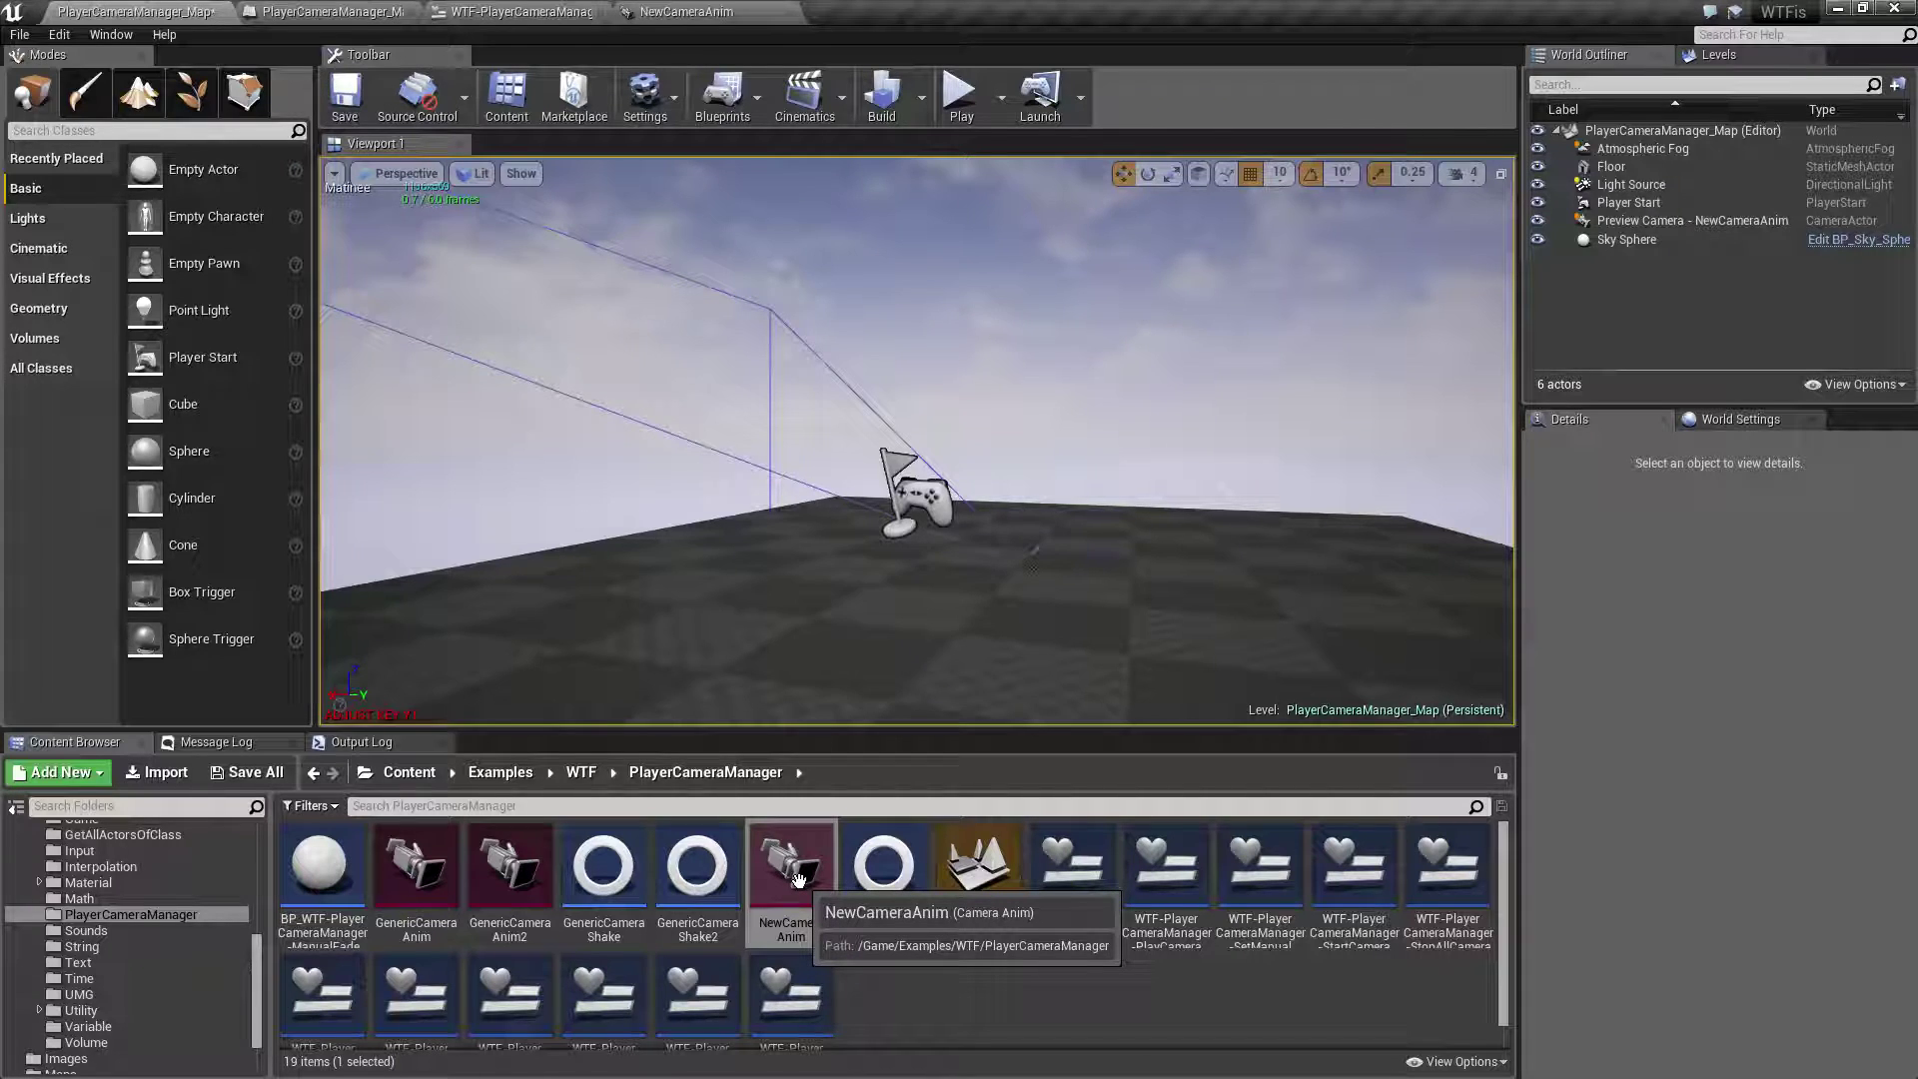
pyautogui.doubleClick(798, 879)
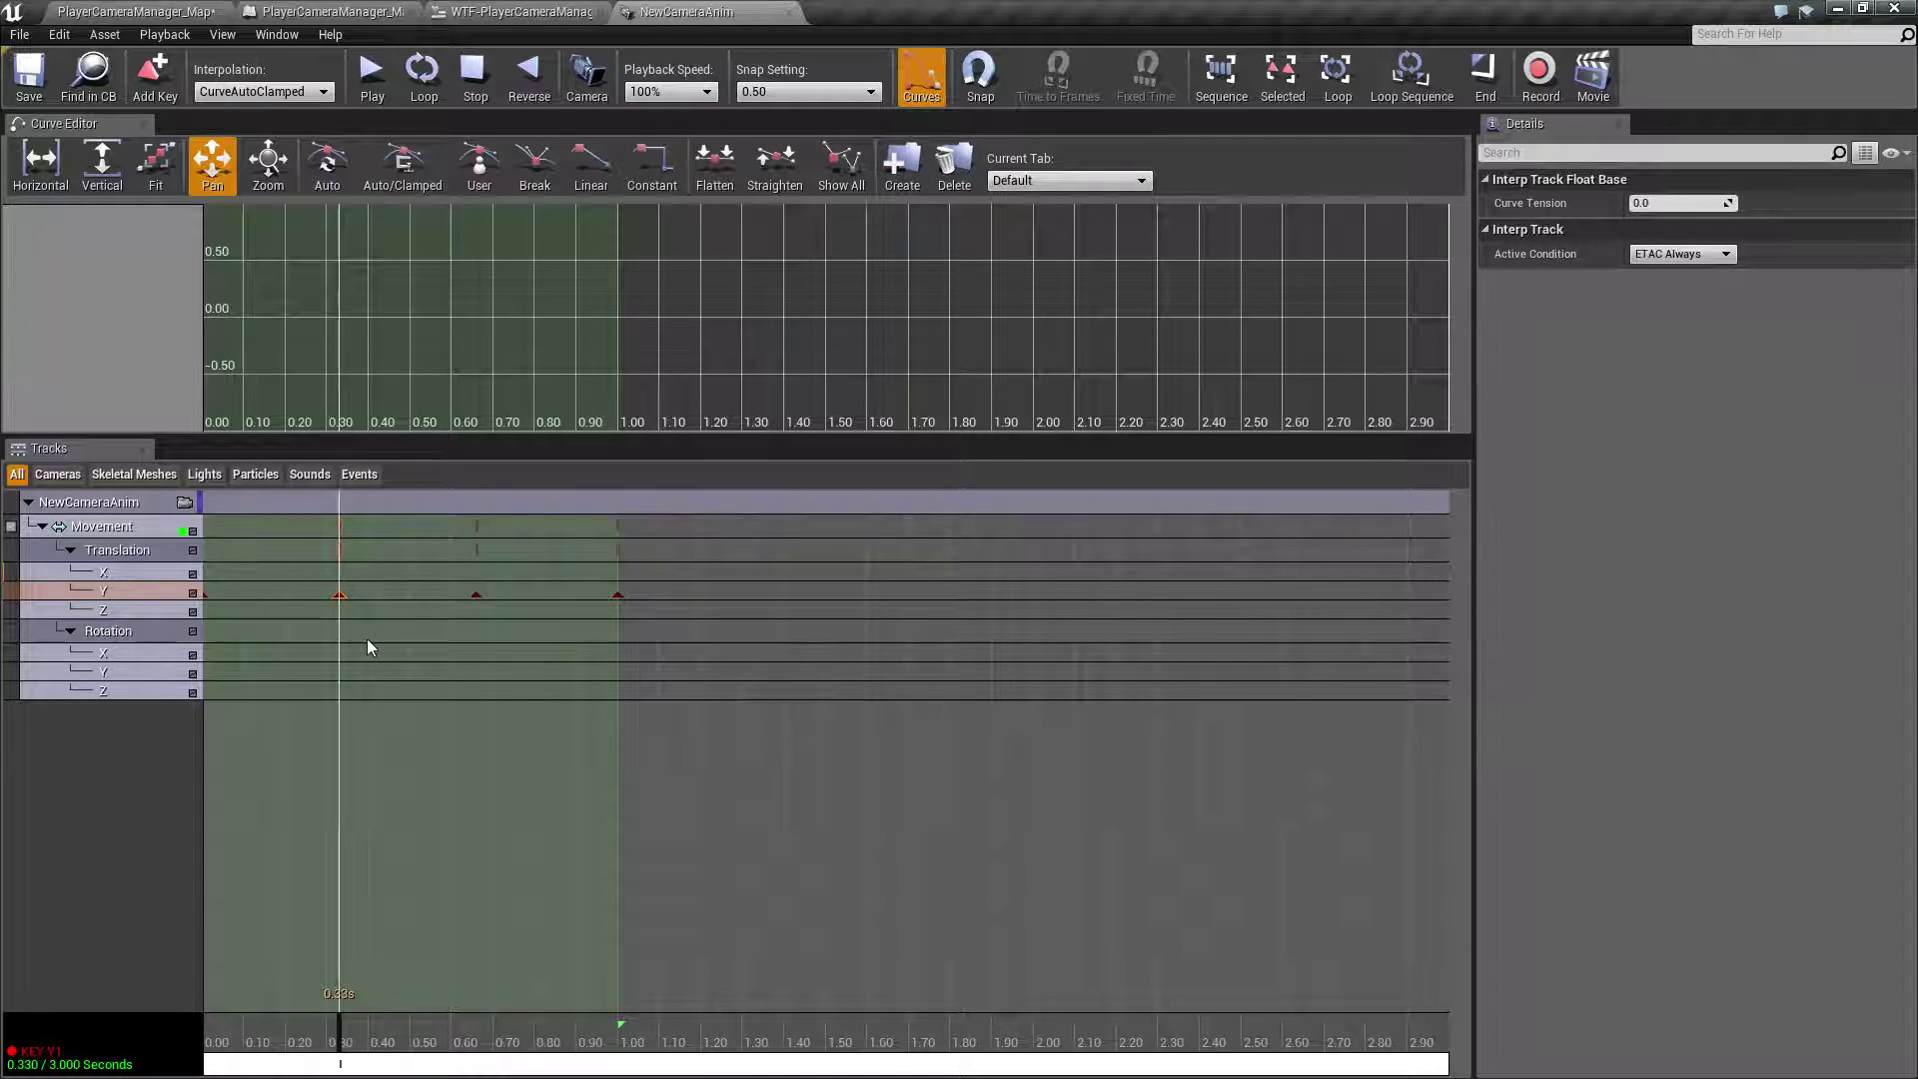
pyautogui.rightClick(118, 505)
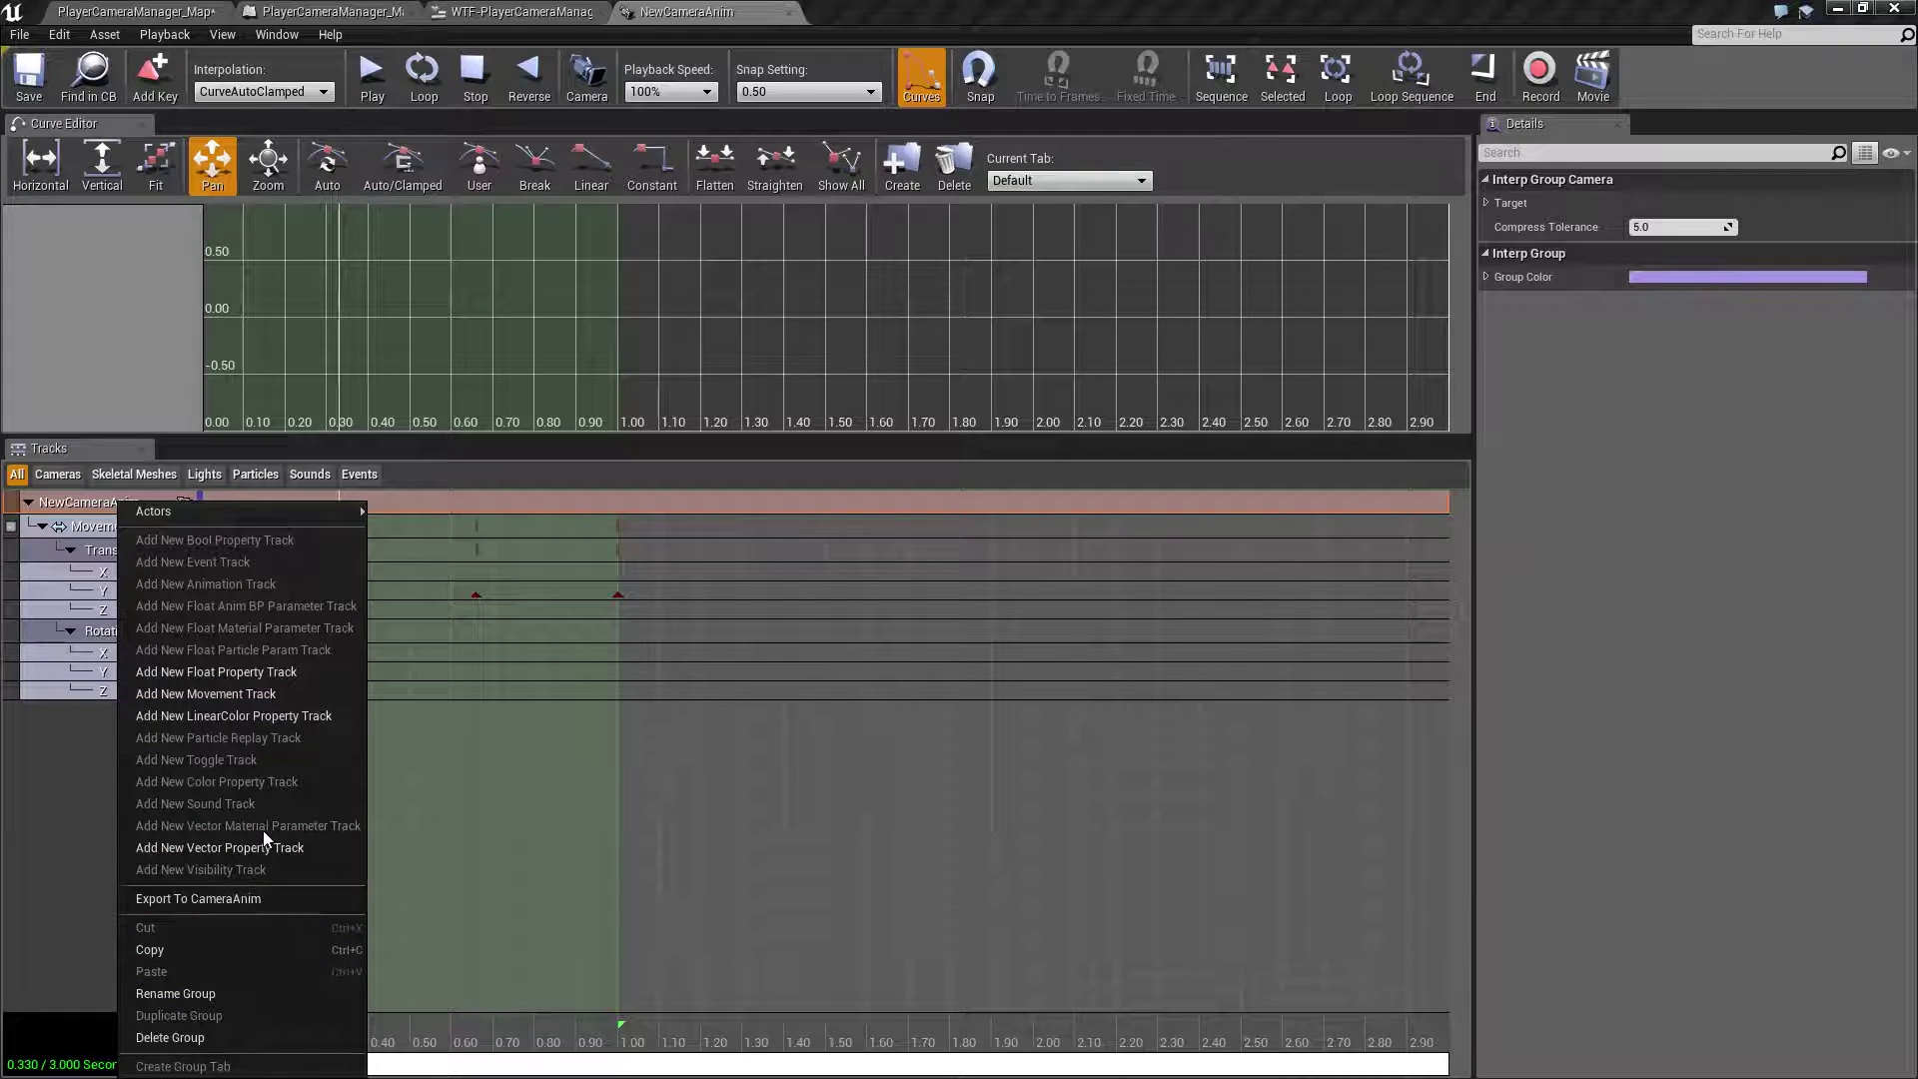
pyautogui.click(251, 714)
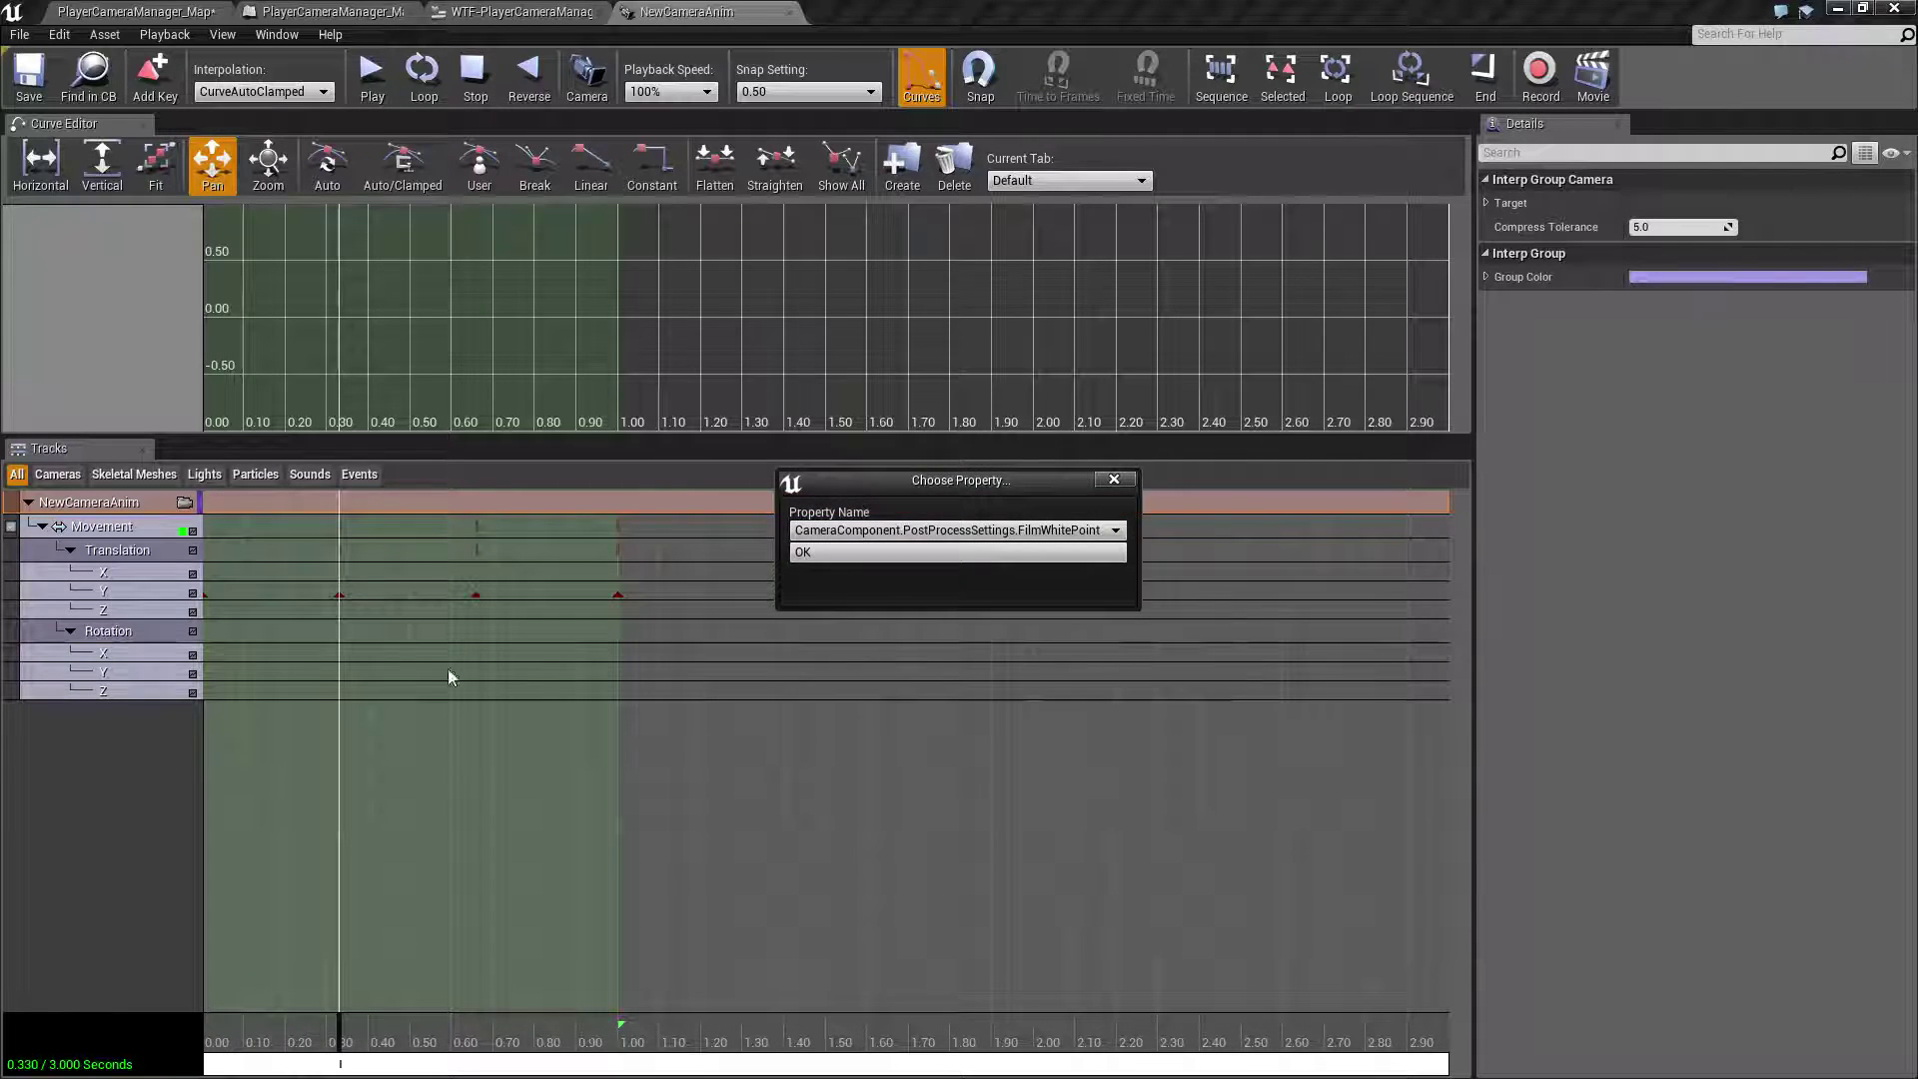
pyautogui.click(920, 528)
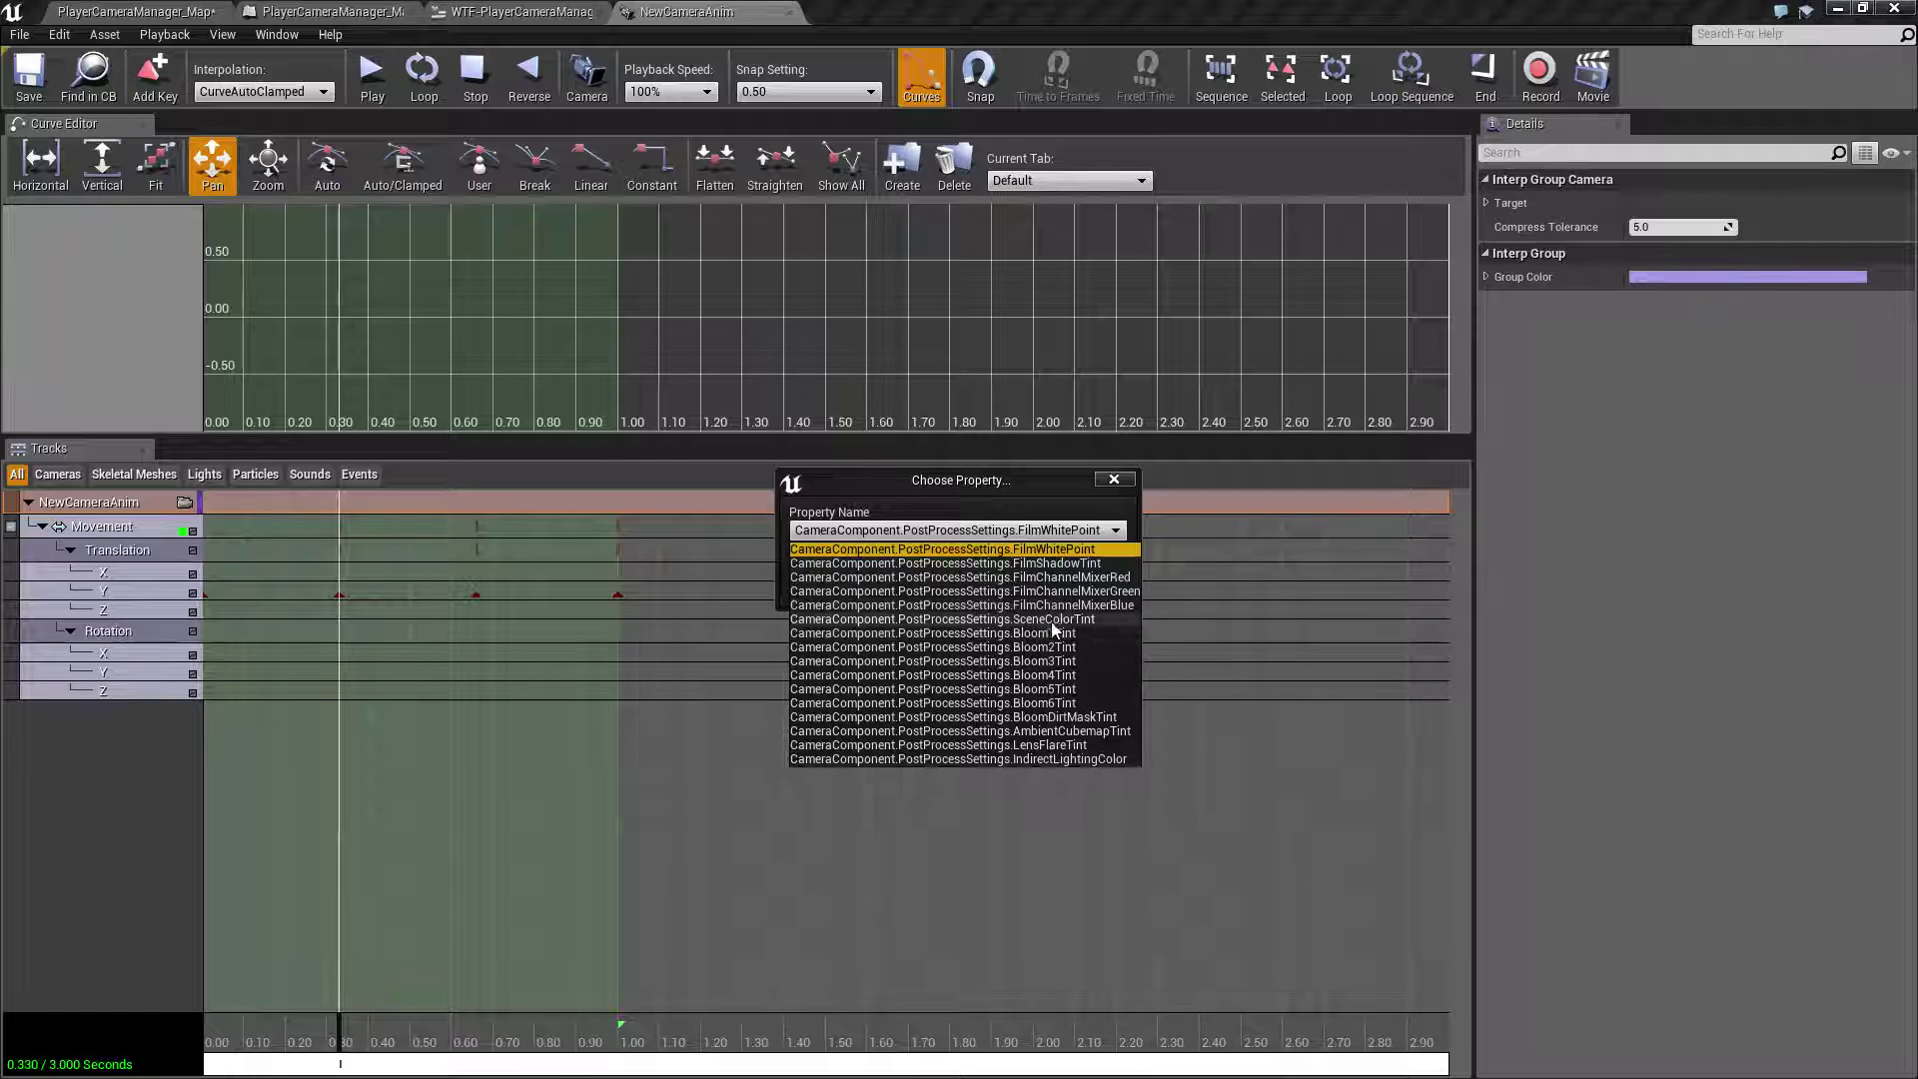
pyautogui.click(1099, 530)
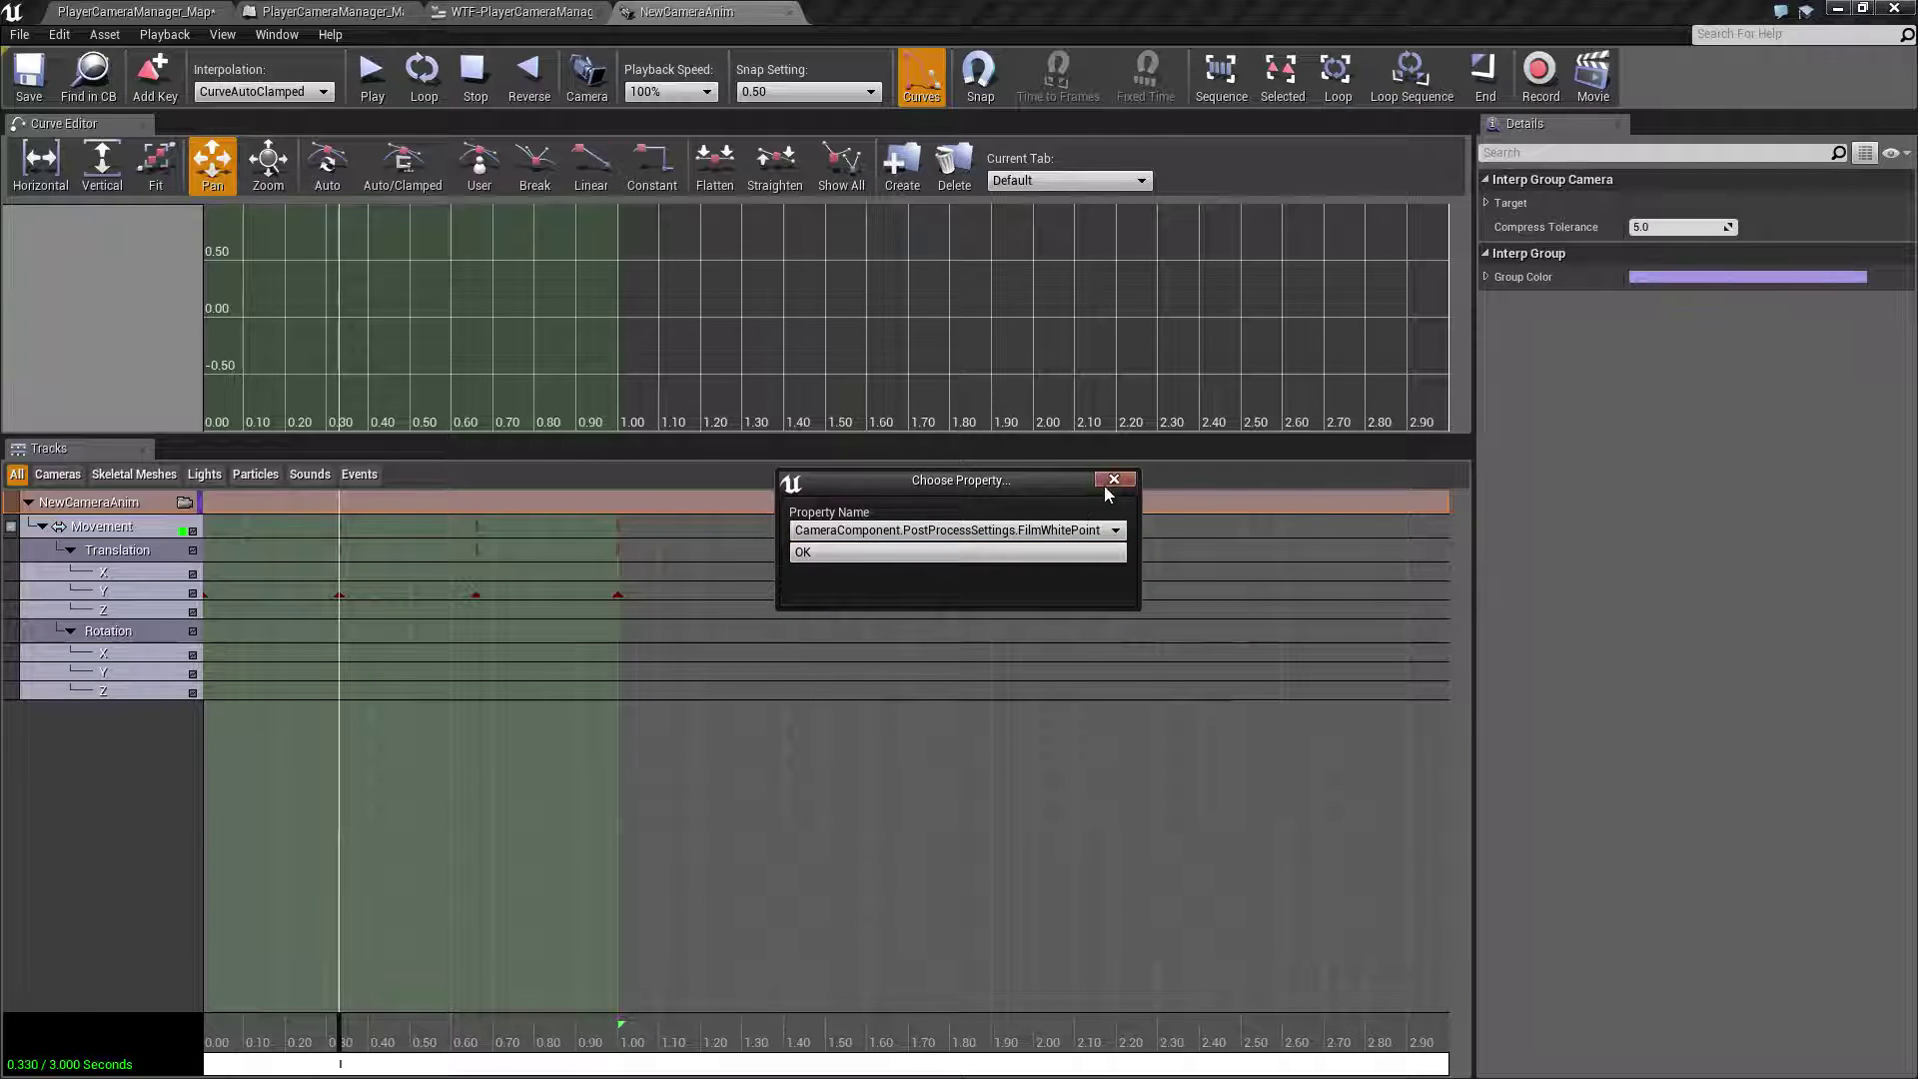
pyautogui.click(1111, 482)
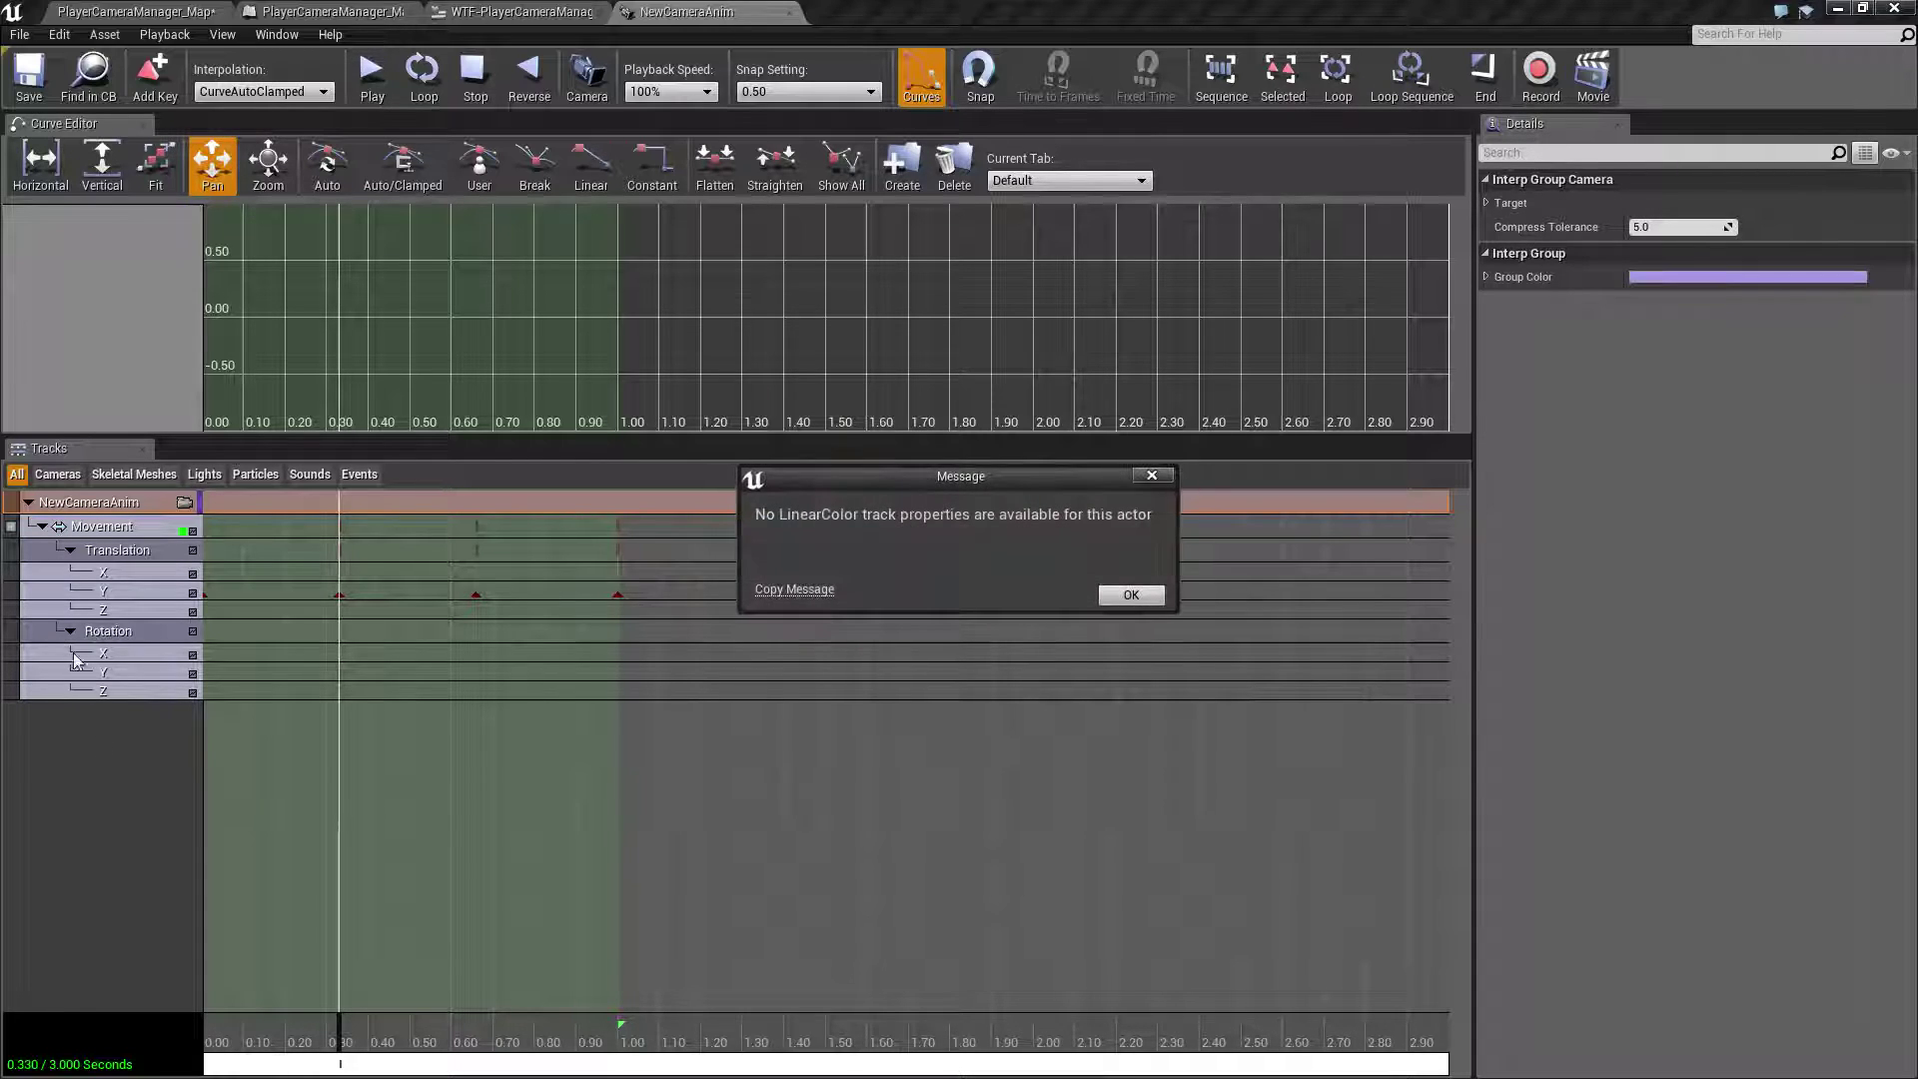
pyautogui.rightClick(125, 503)
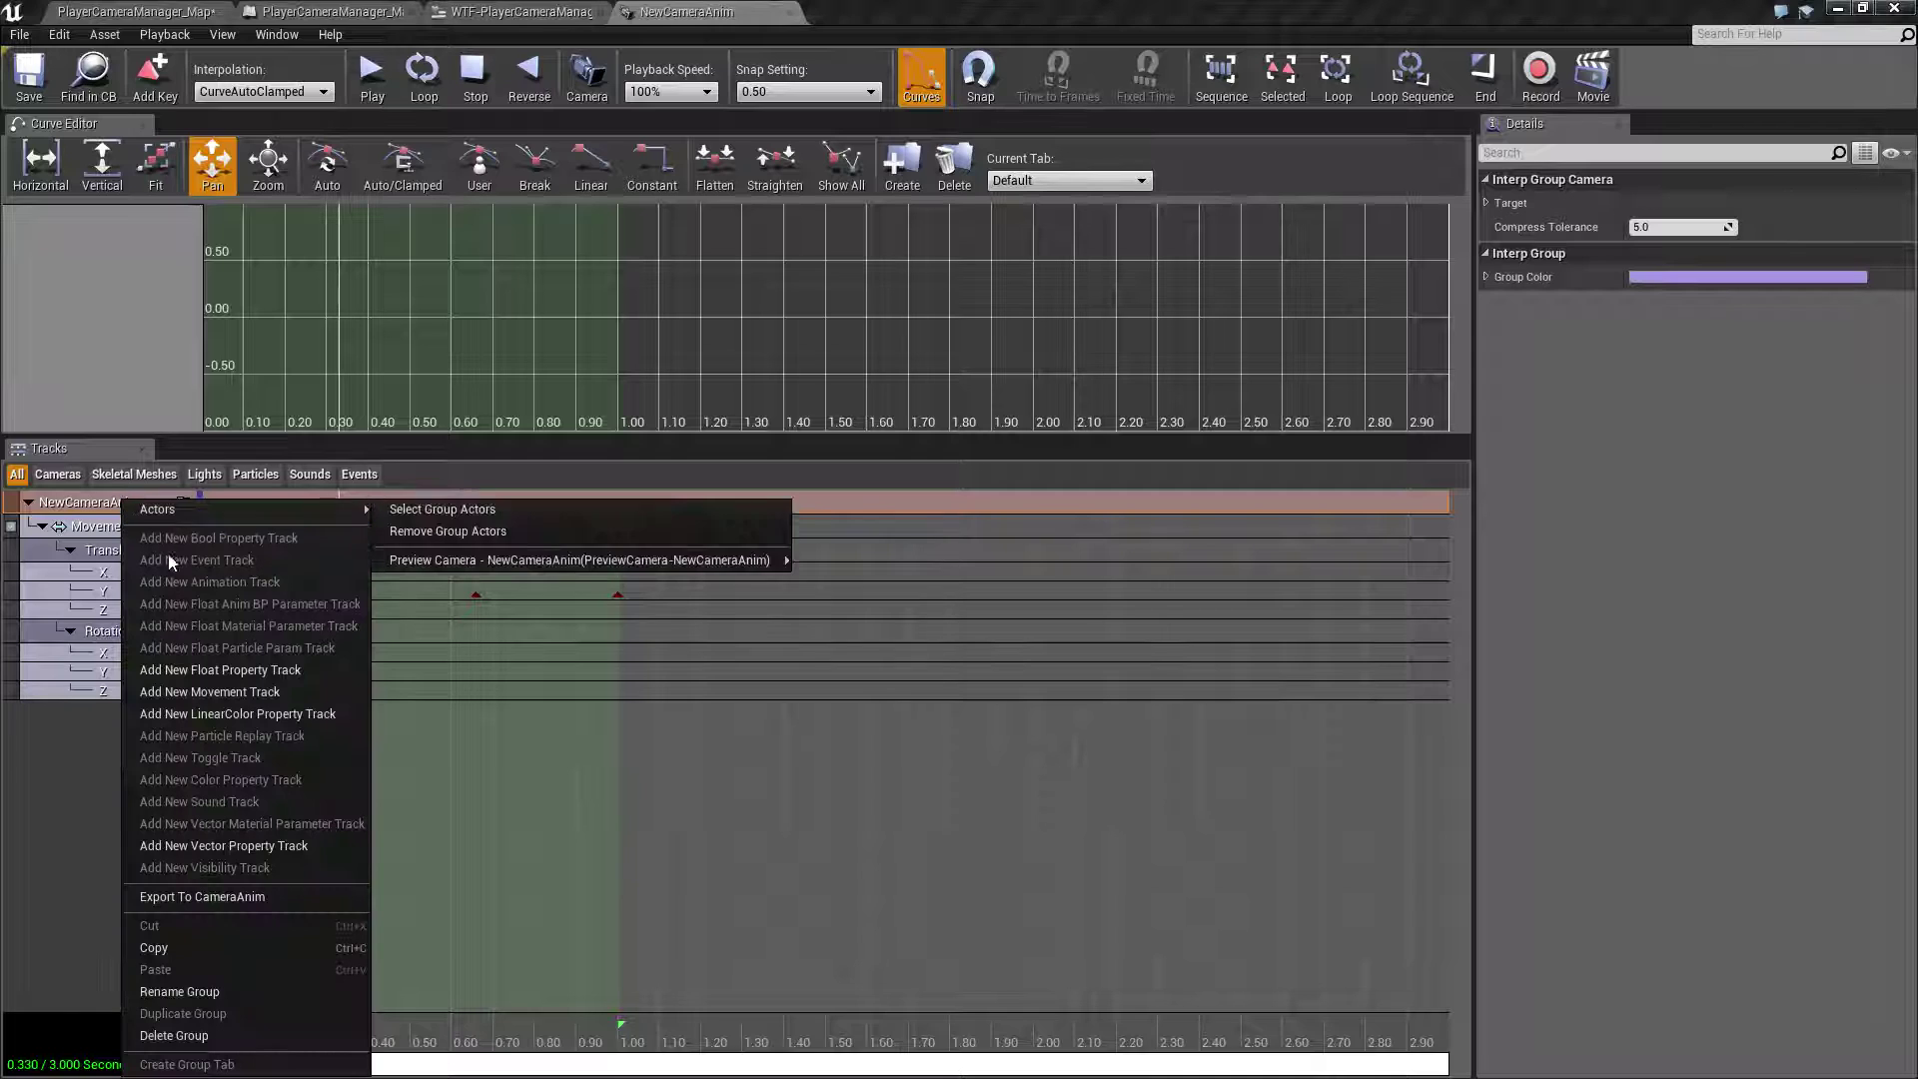
pyautogui.click(226, 670)
pyautogui.click(956, 530)
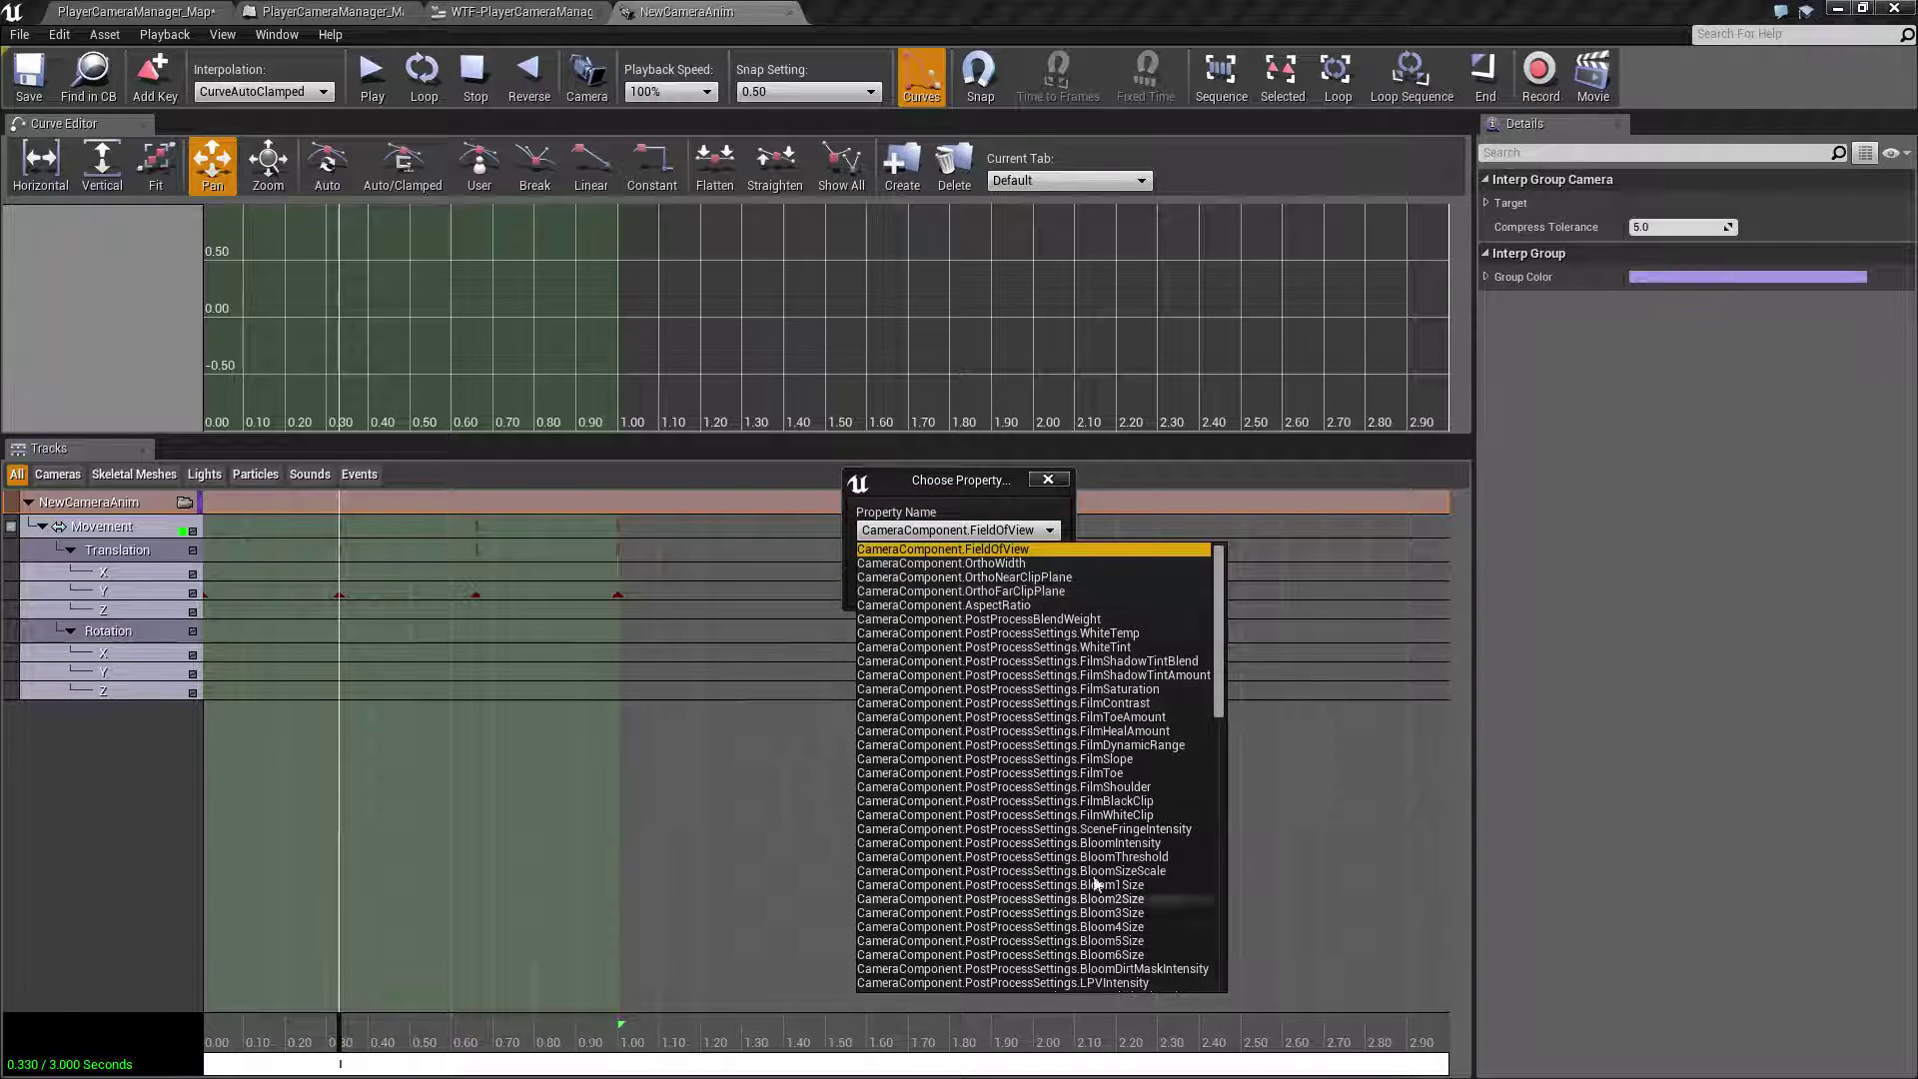
pyautogui.scroll(-12, 1109, 875)
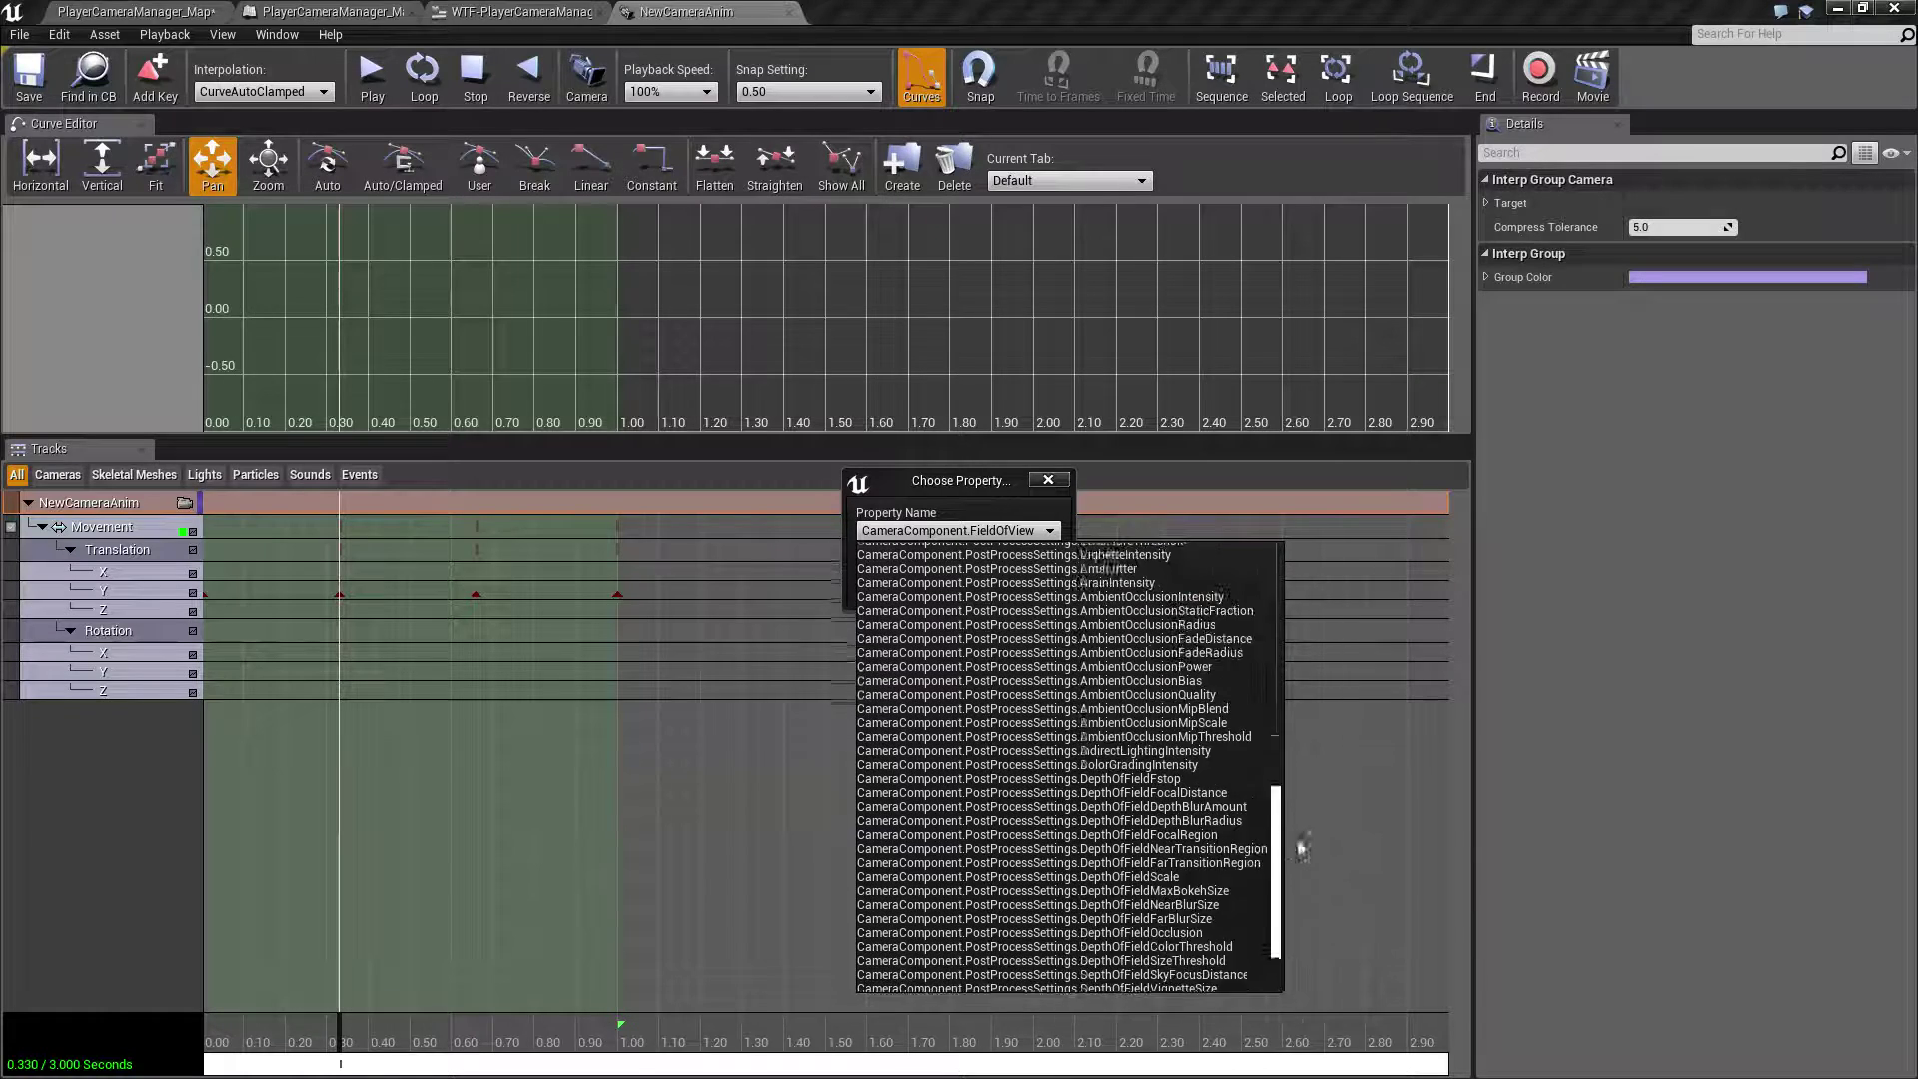
pyautogui.moveTo(1297, 813); pyautogui.dragTo(1275, 559)
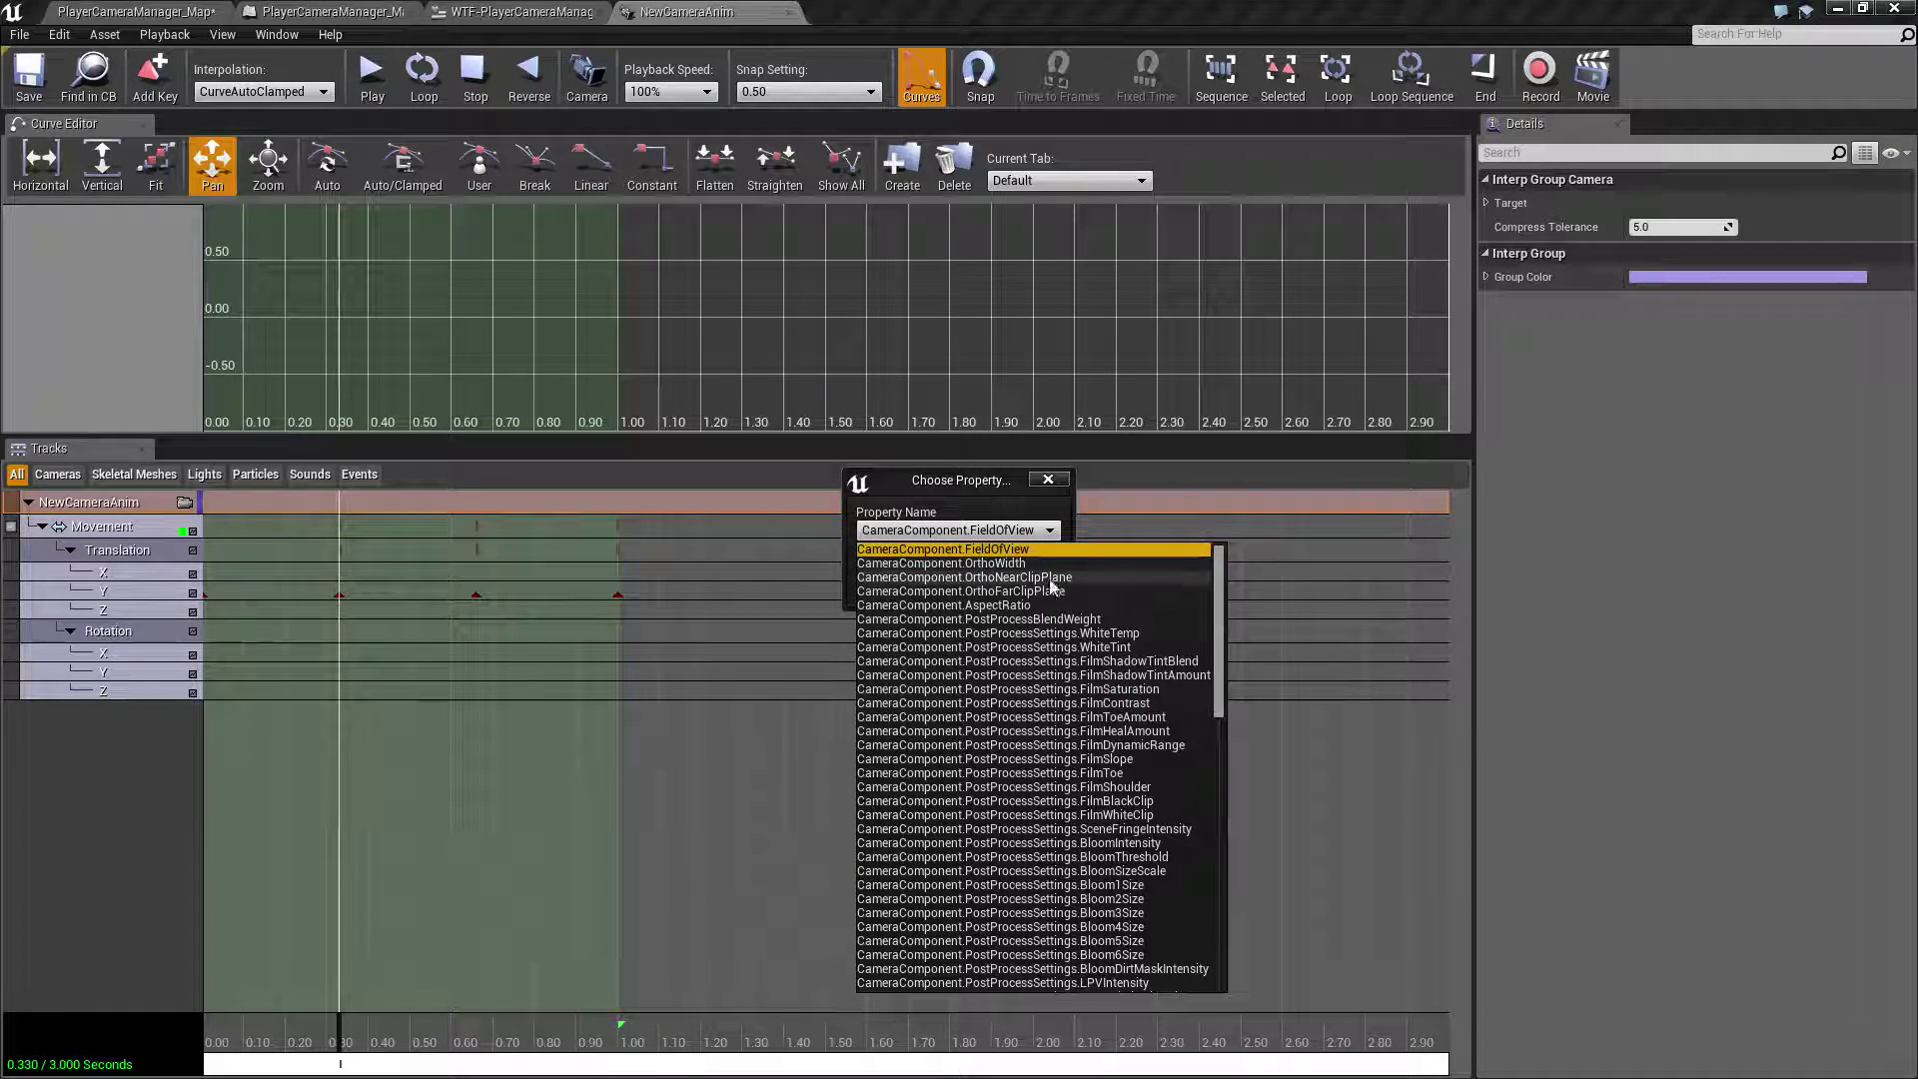
pyautogui.click(999, 564)
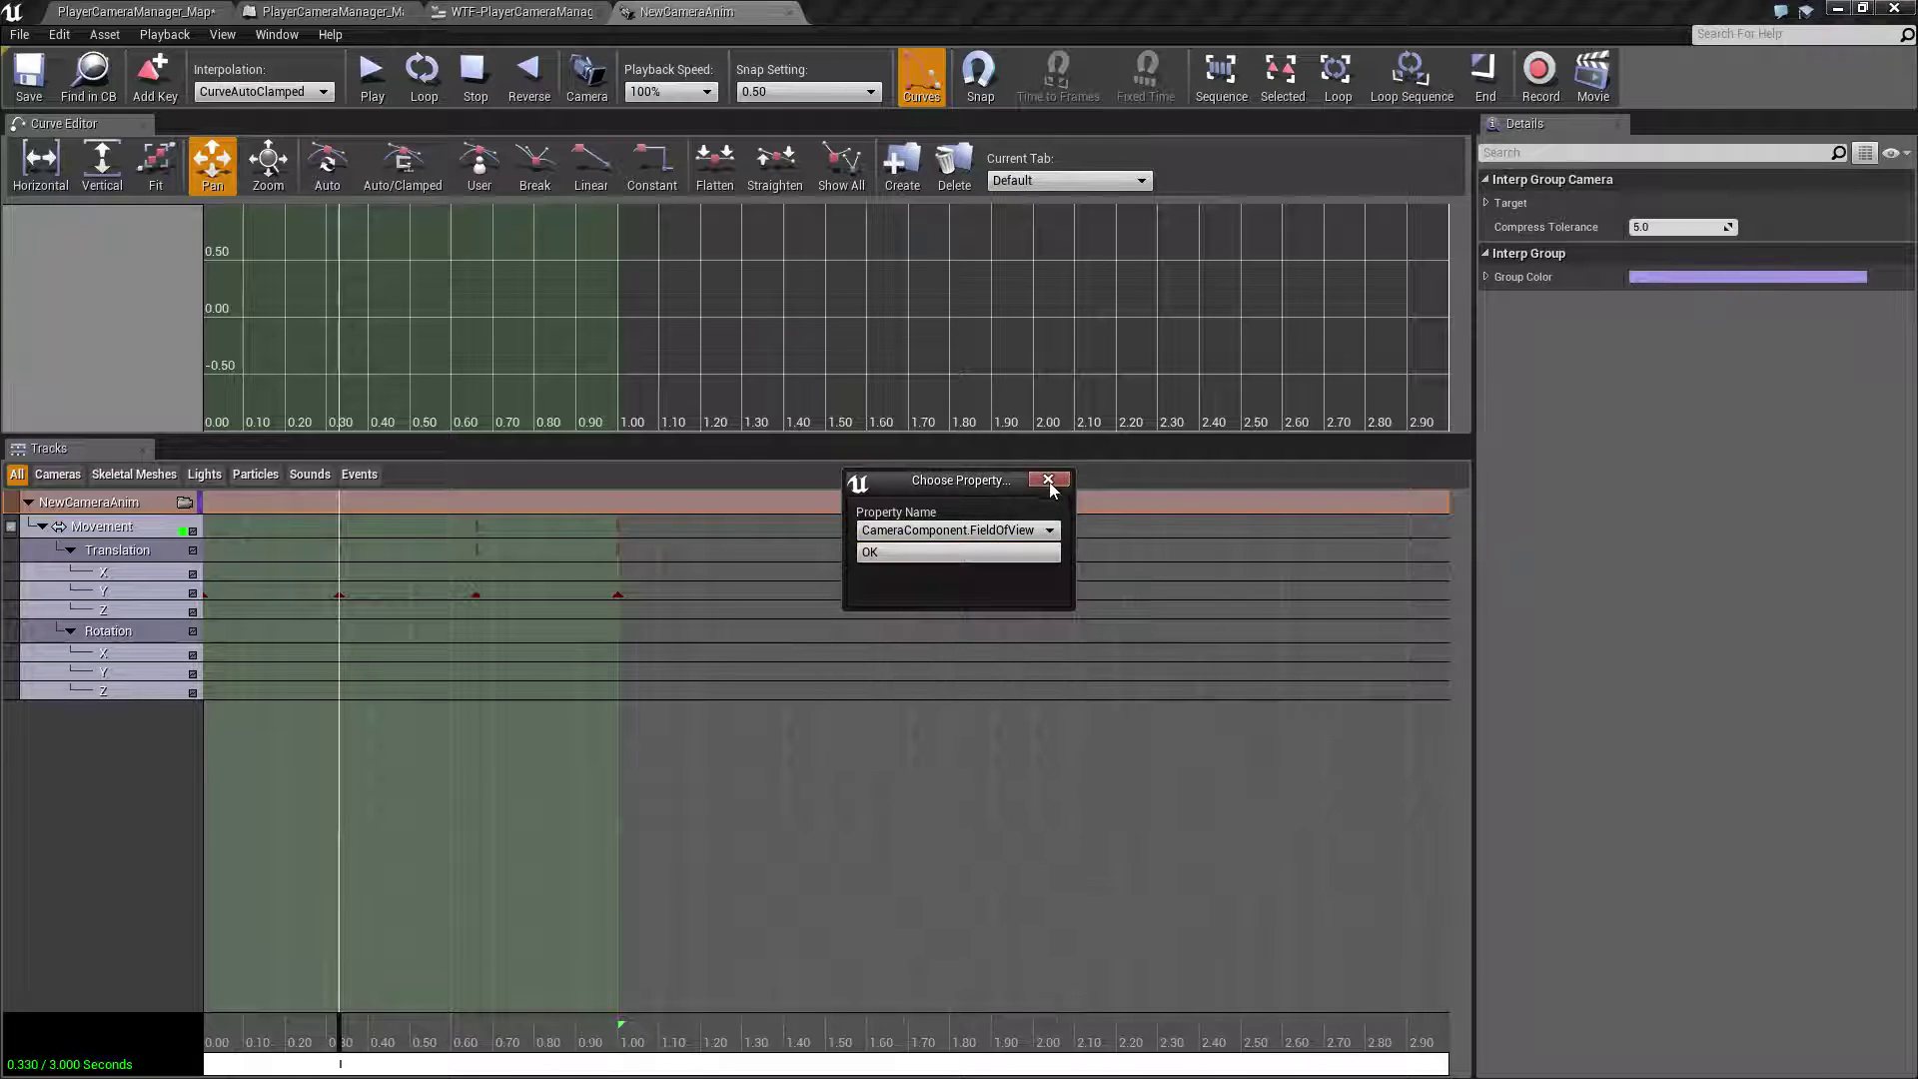
pyautogui.click(877, 555)
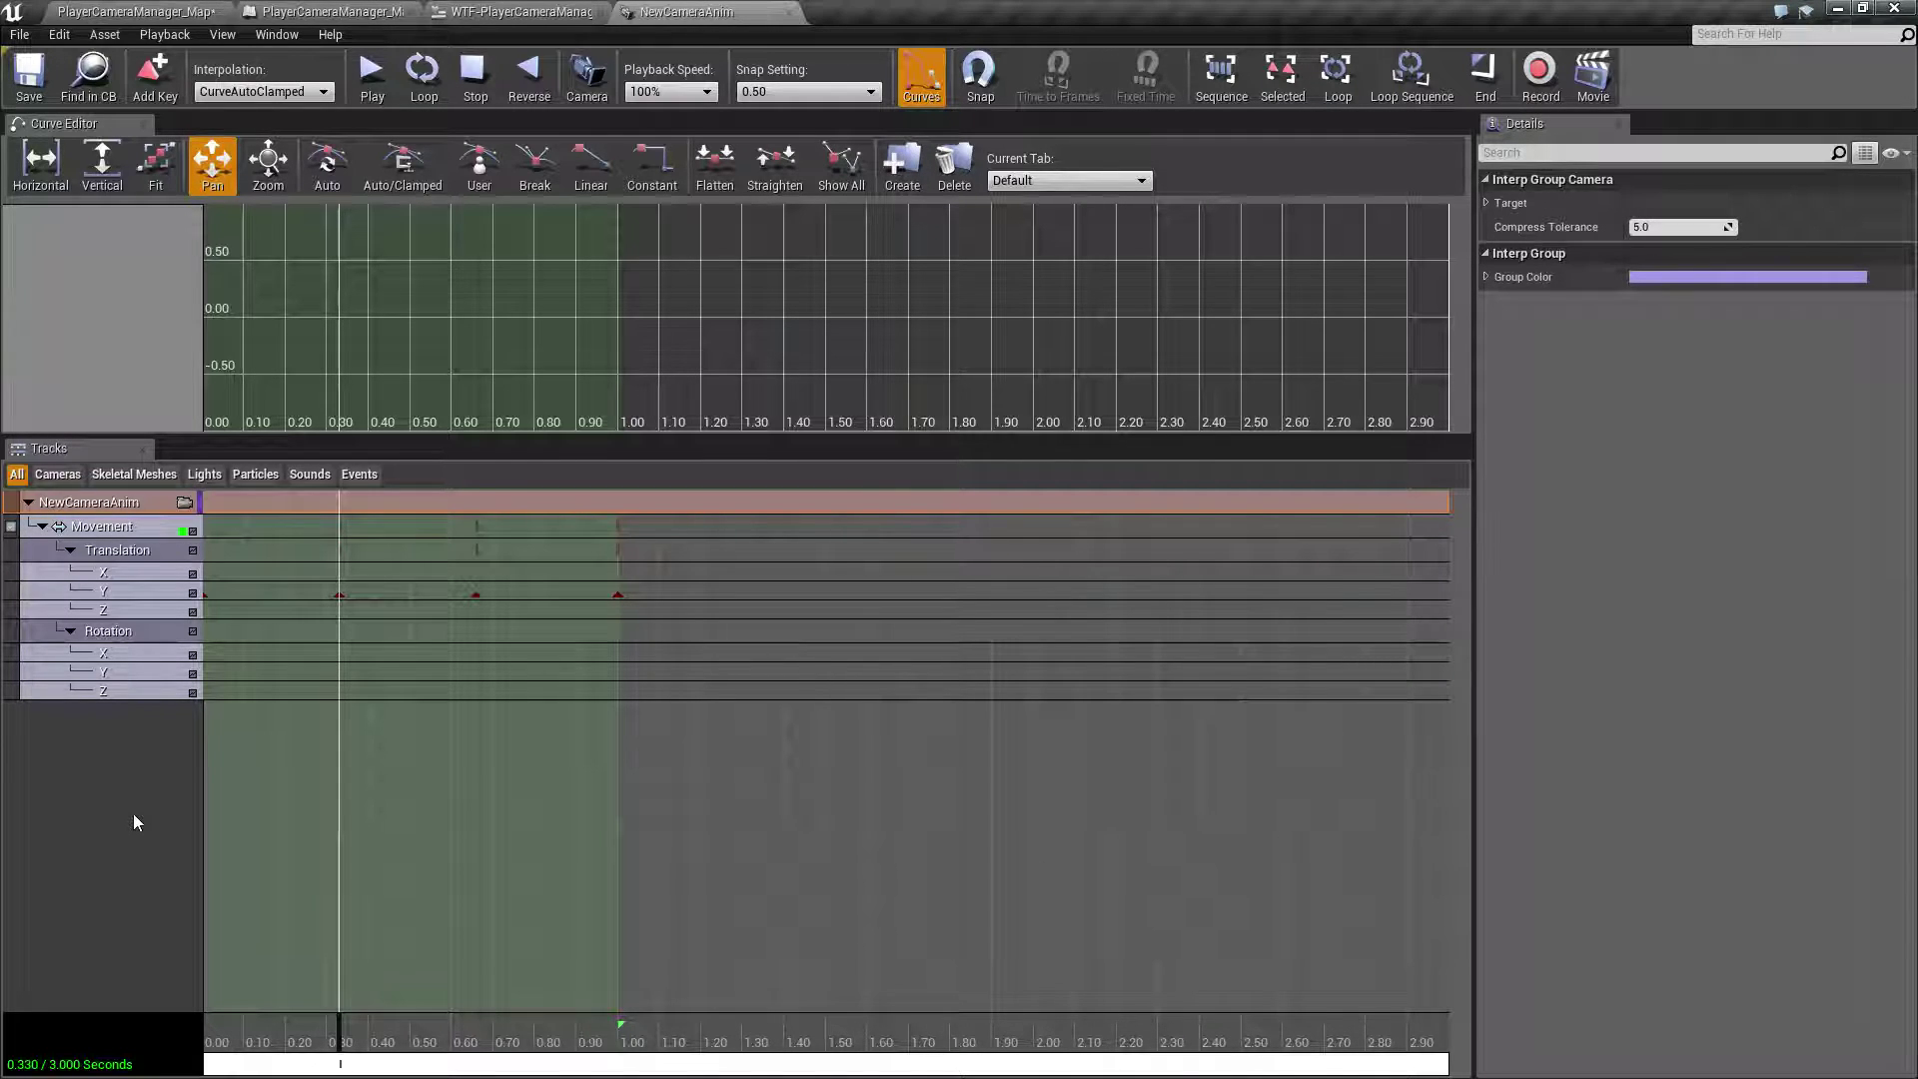
pyautogui.rightClick(115, 501)
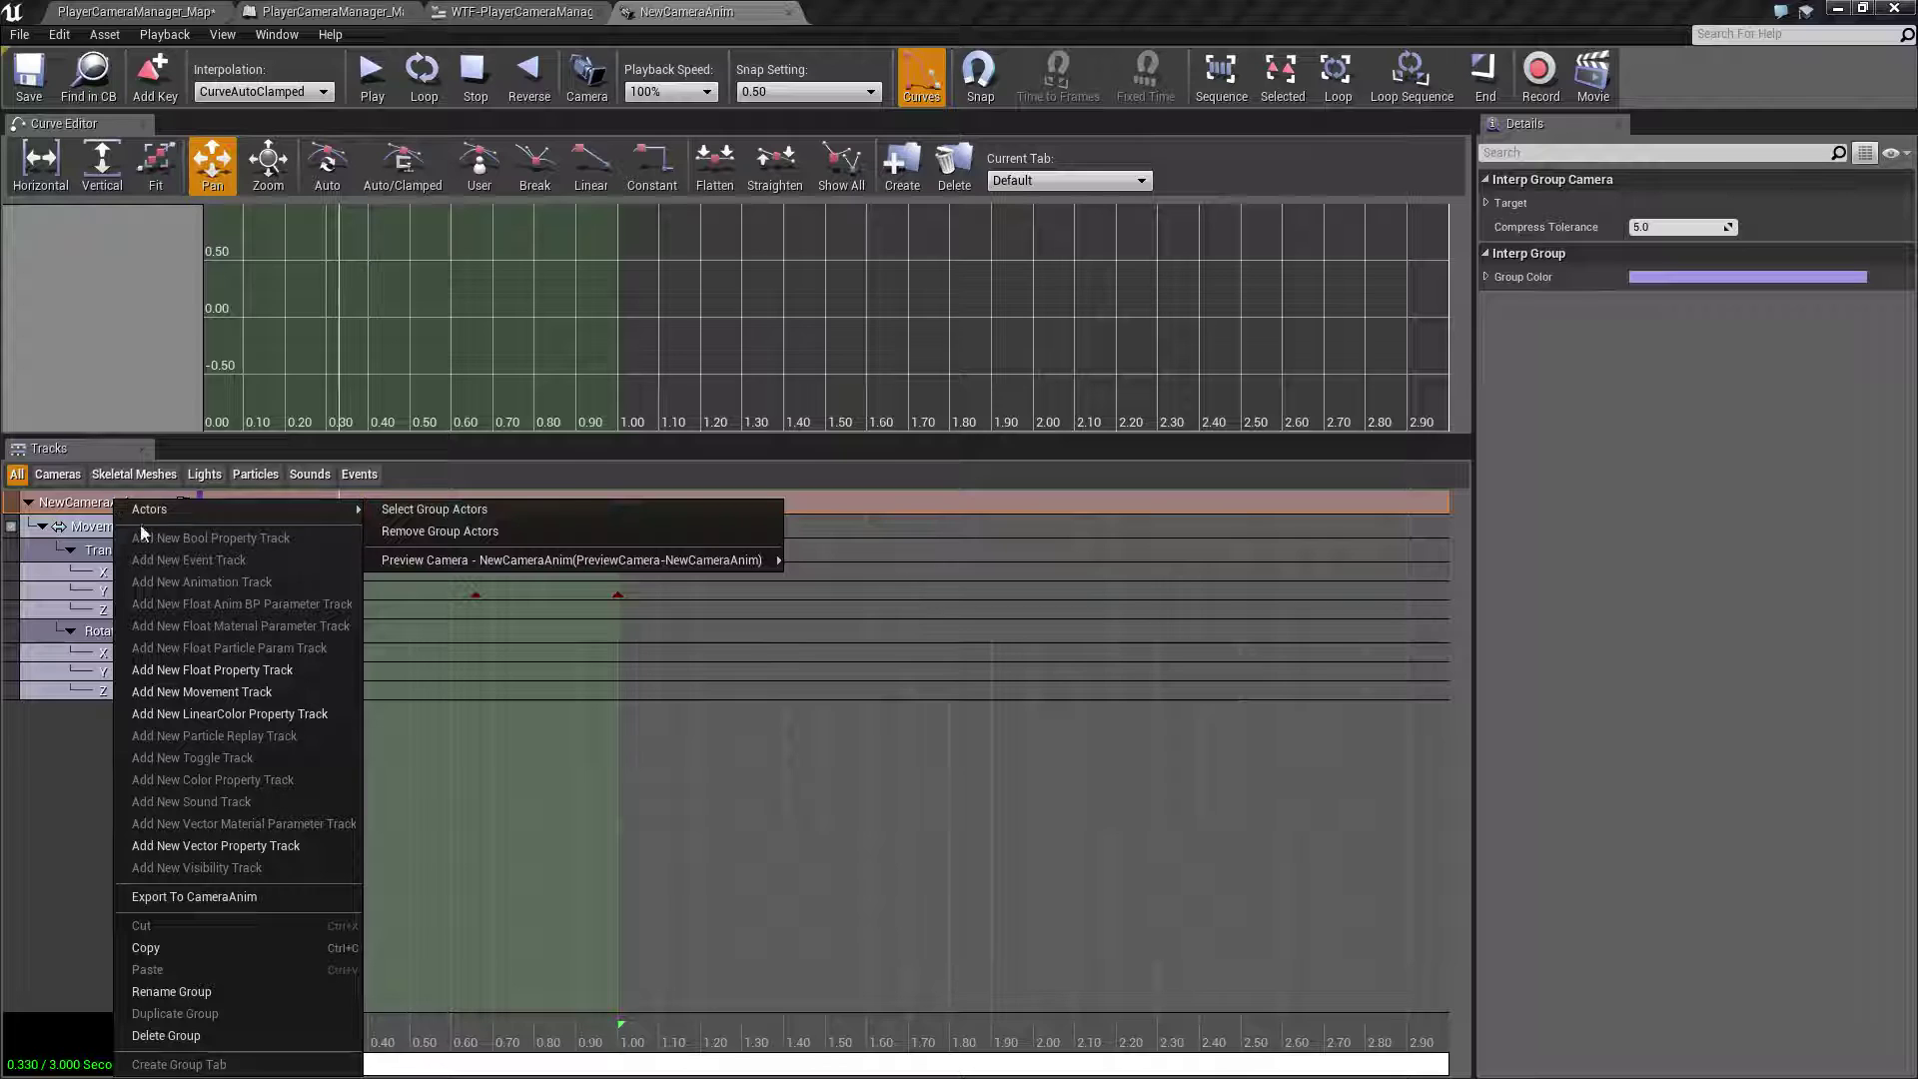
pyautogui.click(201, 847)
pyautogui.click(1002, 531)
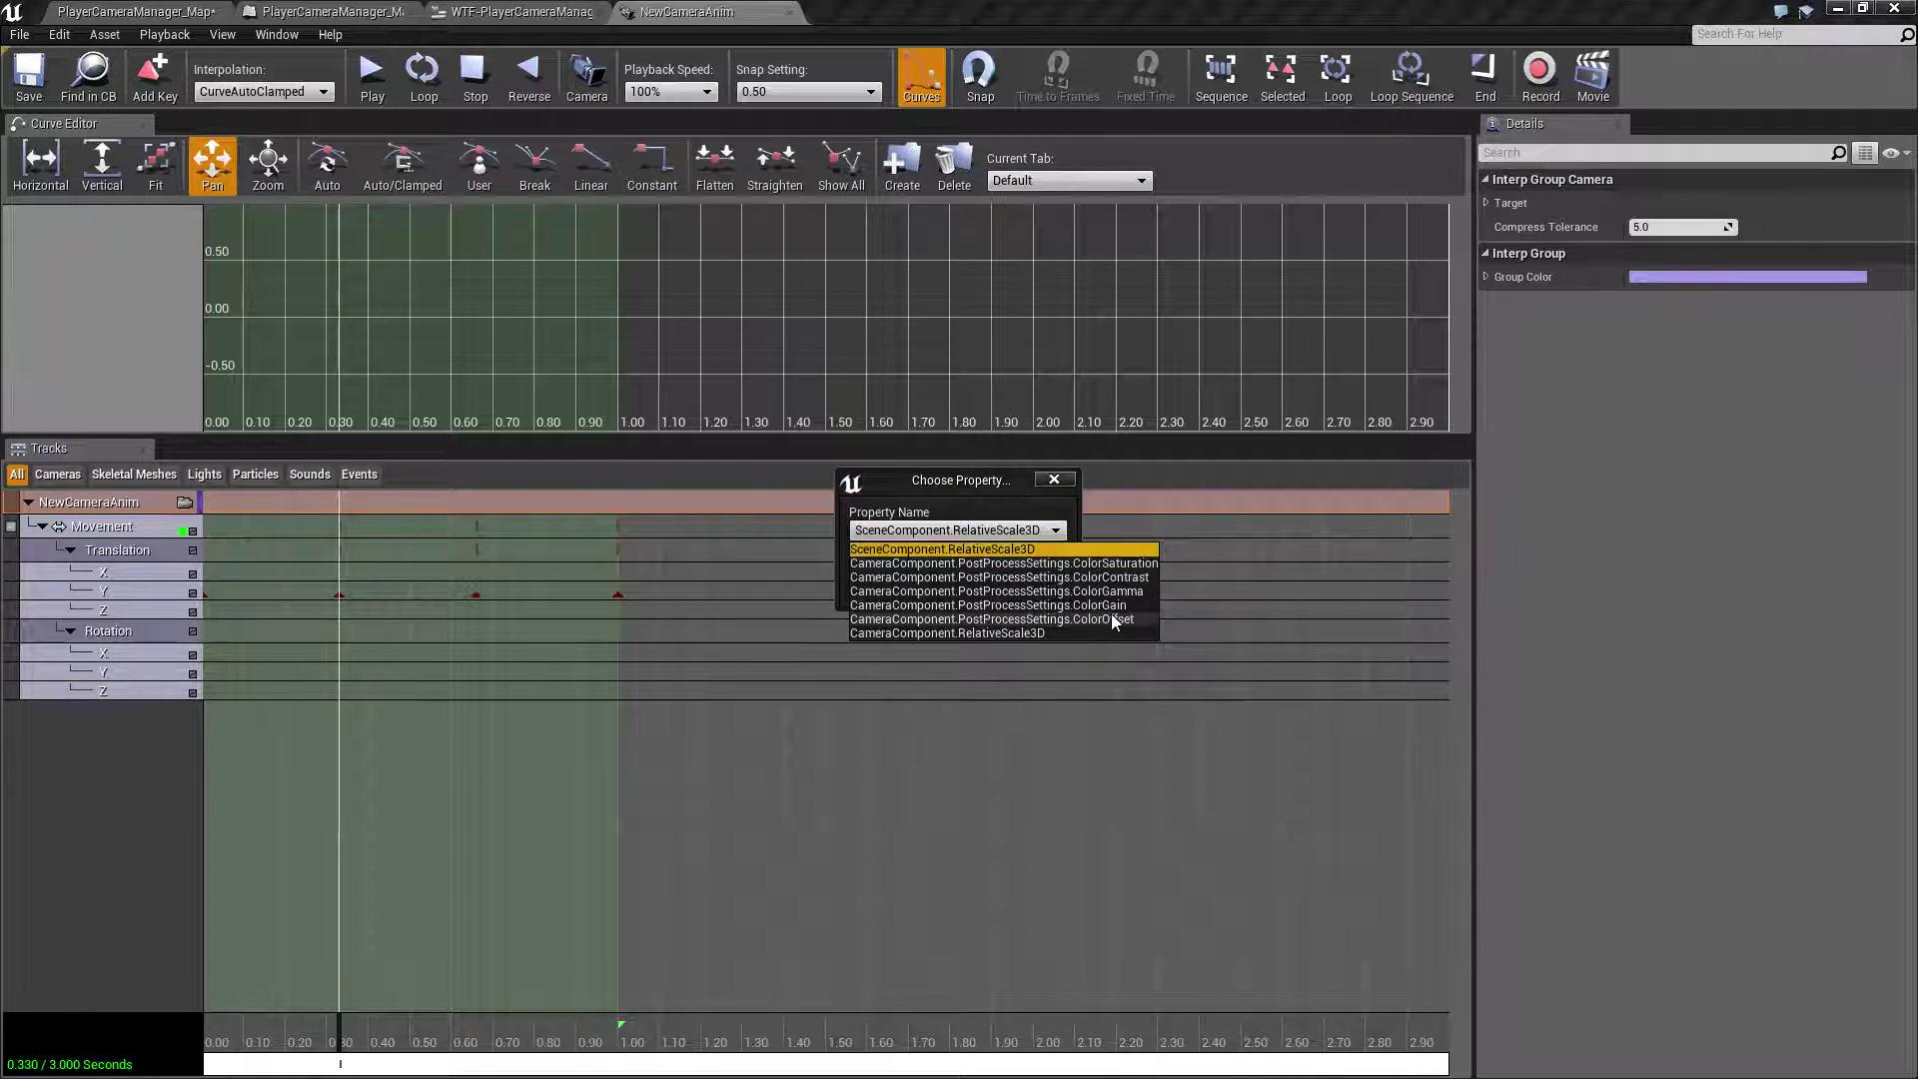
pyautogui.click(1054, 480)
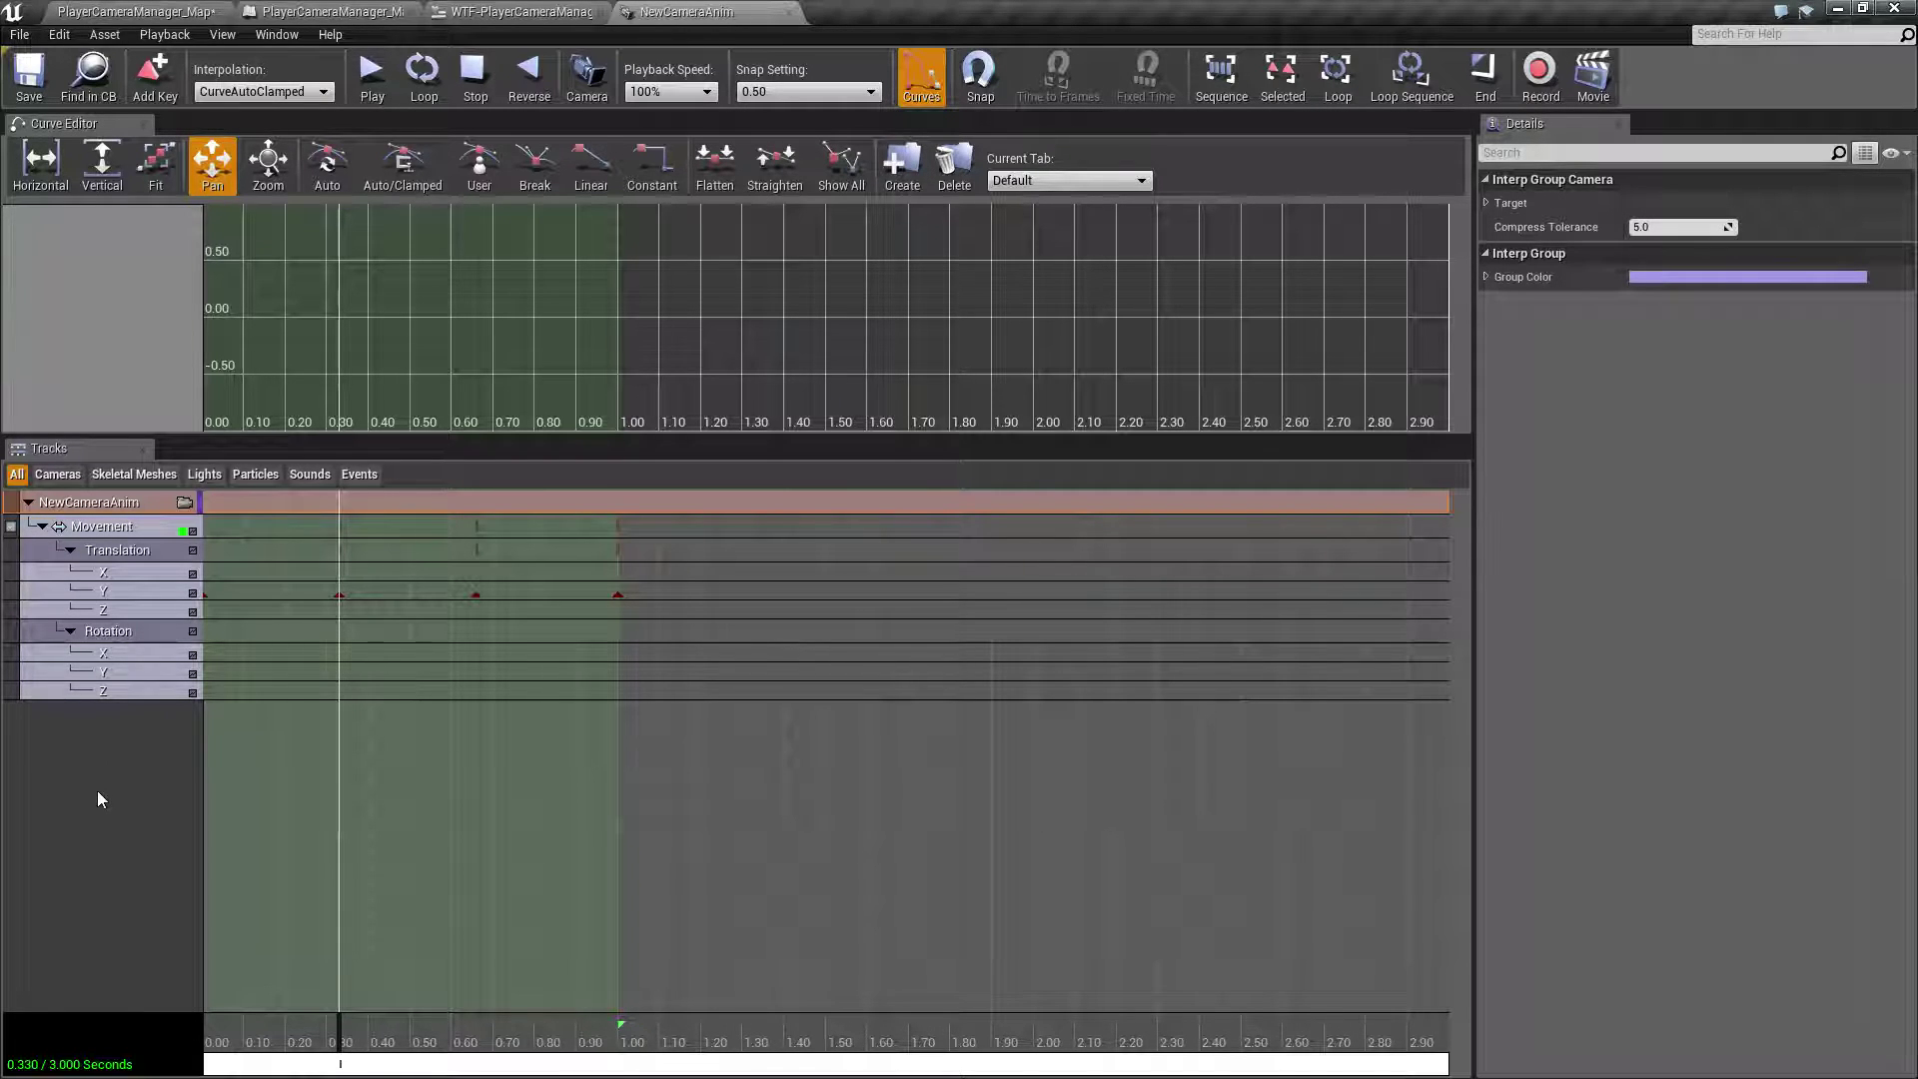
# - Show the NewCameraAnim_TY curve and drag its third key up to about 0.72
pyautogui.moveTo(521, 1064); pyautogui.dragTo(375, 1075)
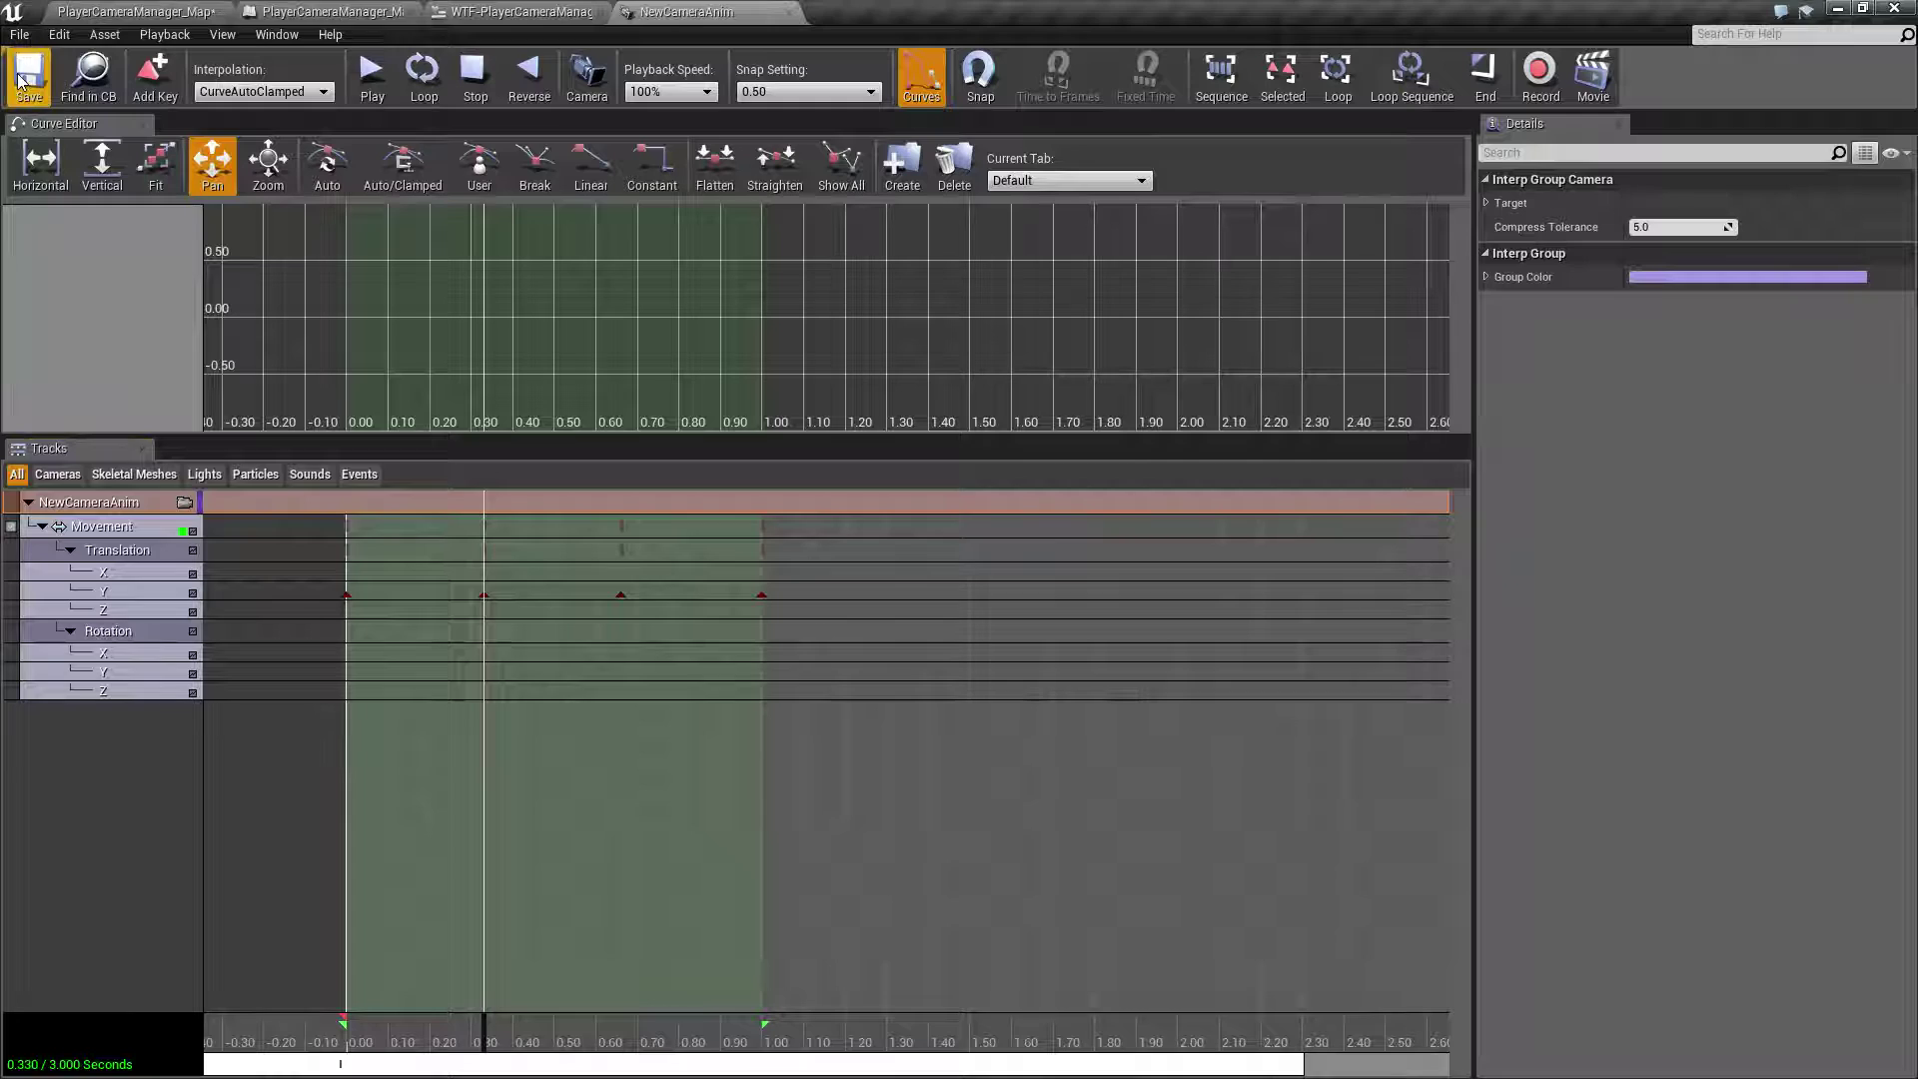
pyautogui.click(192, 593)
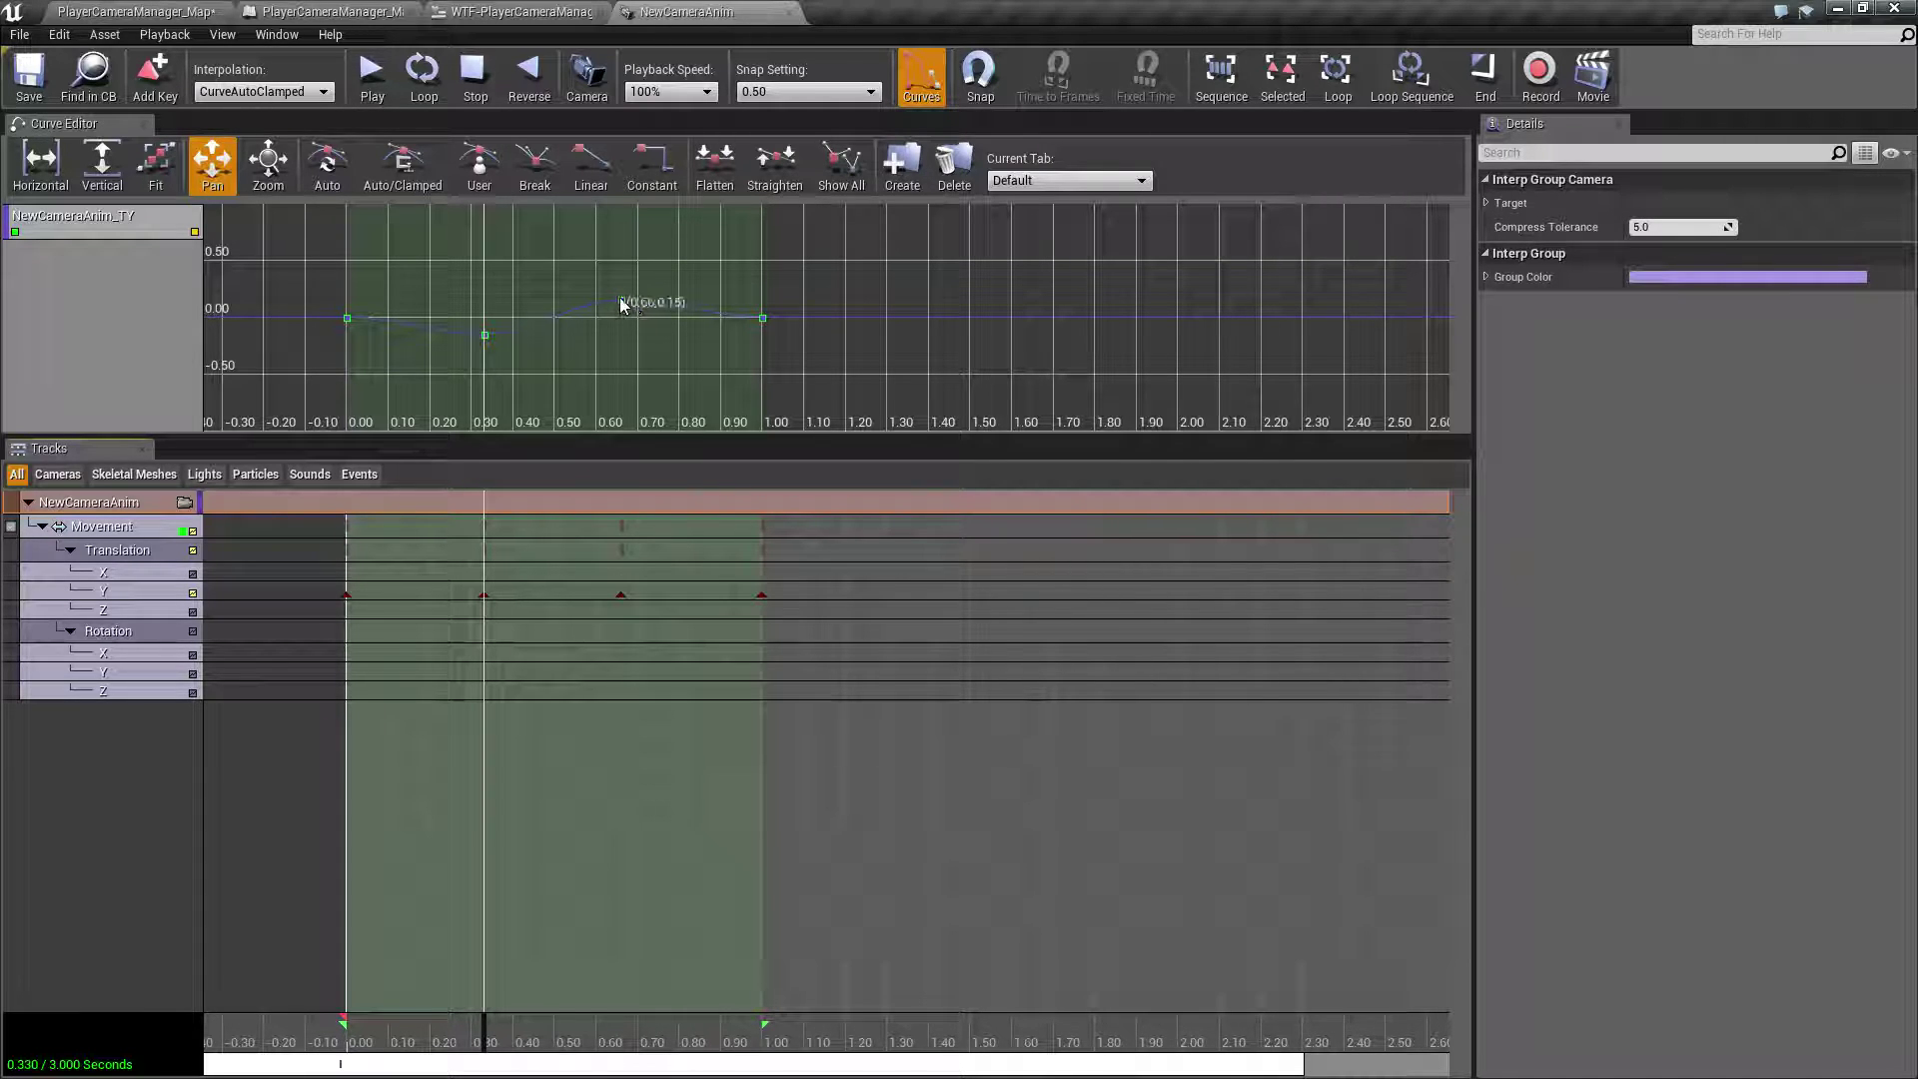
pyautogui.moveTo(621, 305)
pyautogui.mouseDown()
pyautogui.moveTo(625, 239)
pyautogui.moveTo(714, 263)
pyautogui.mouseUp()
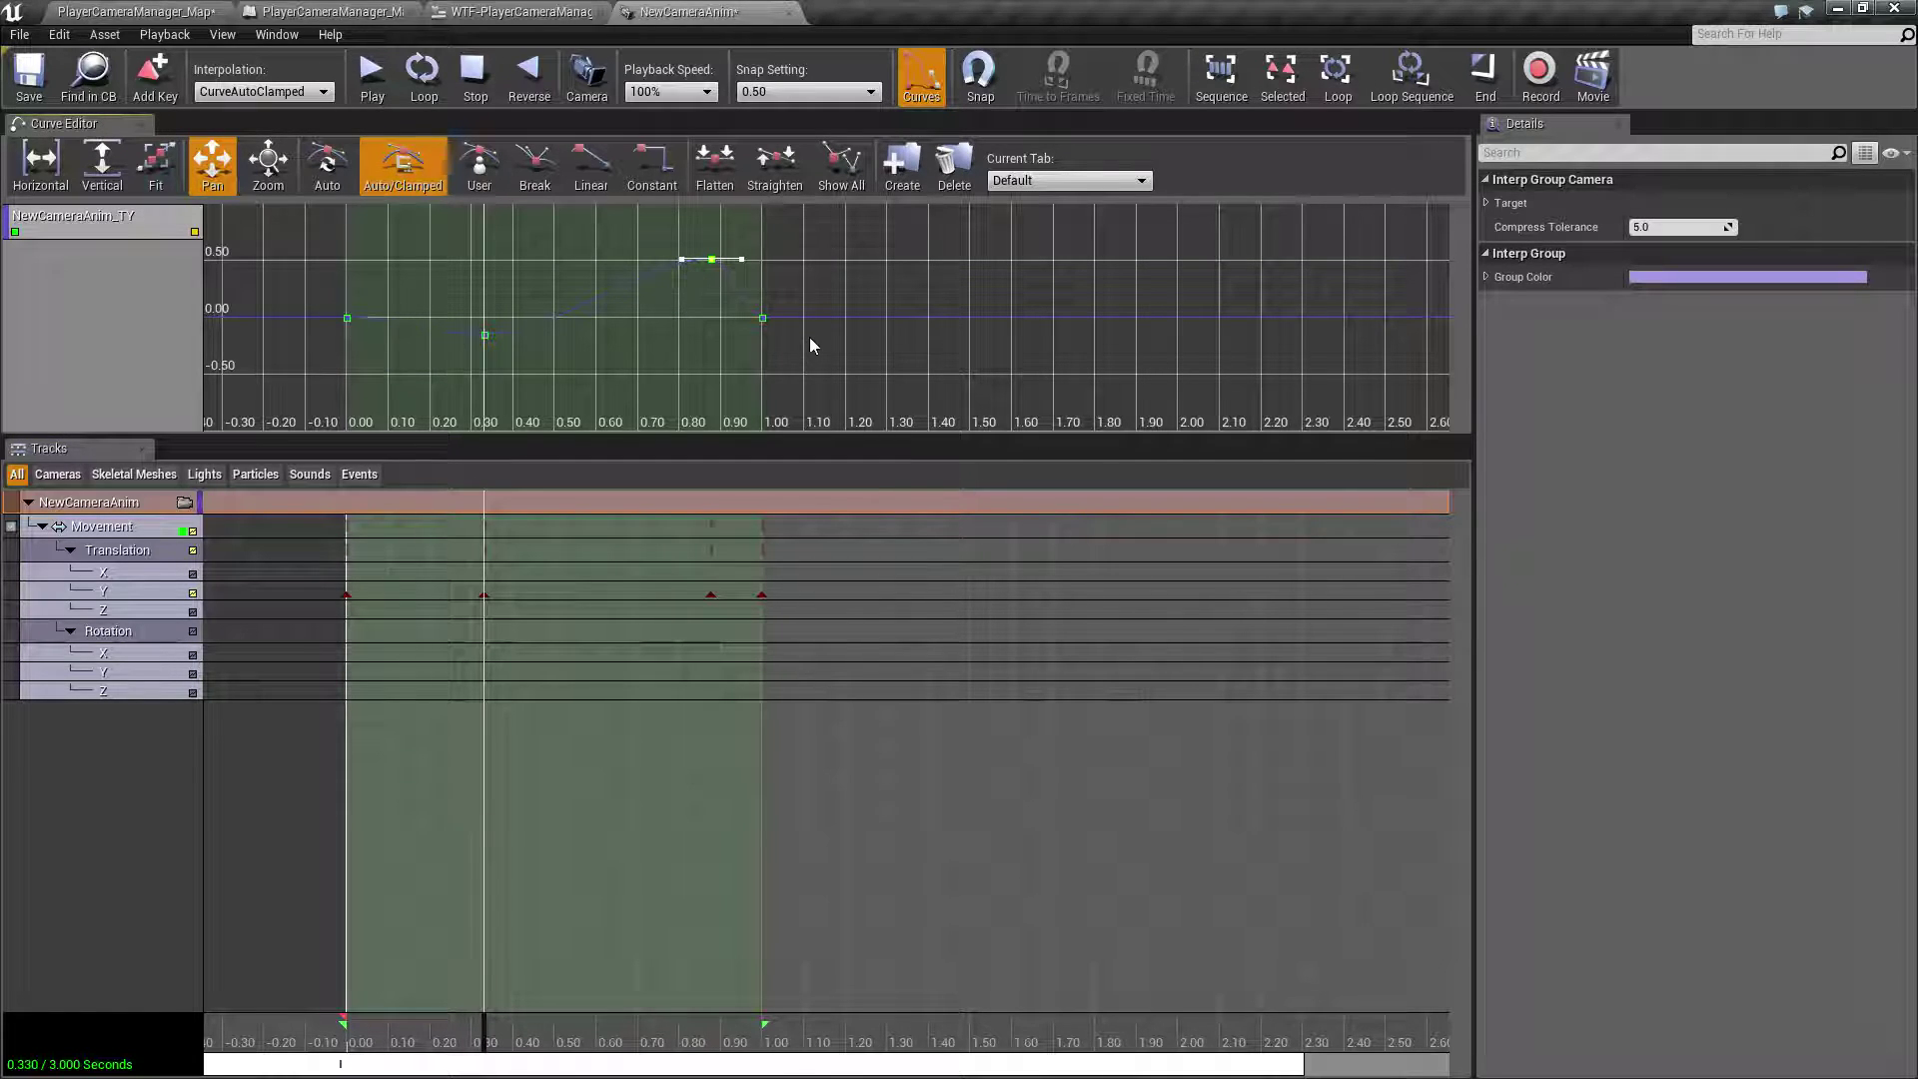
# - Play the level, close the camera anim editor when asked, and trigger Play Anim in game
pyautogui.click(515, 12)
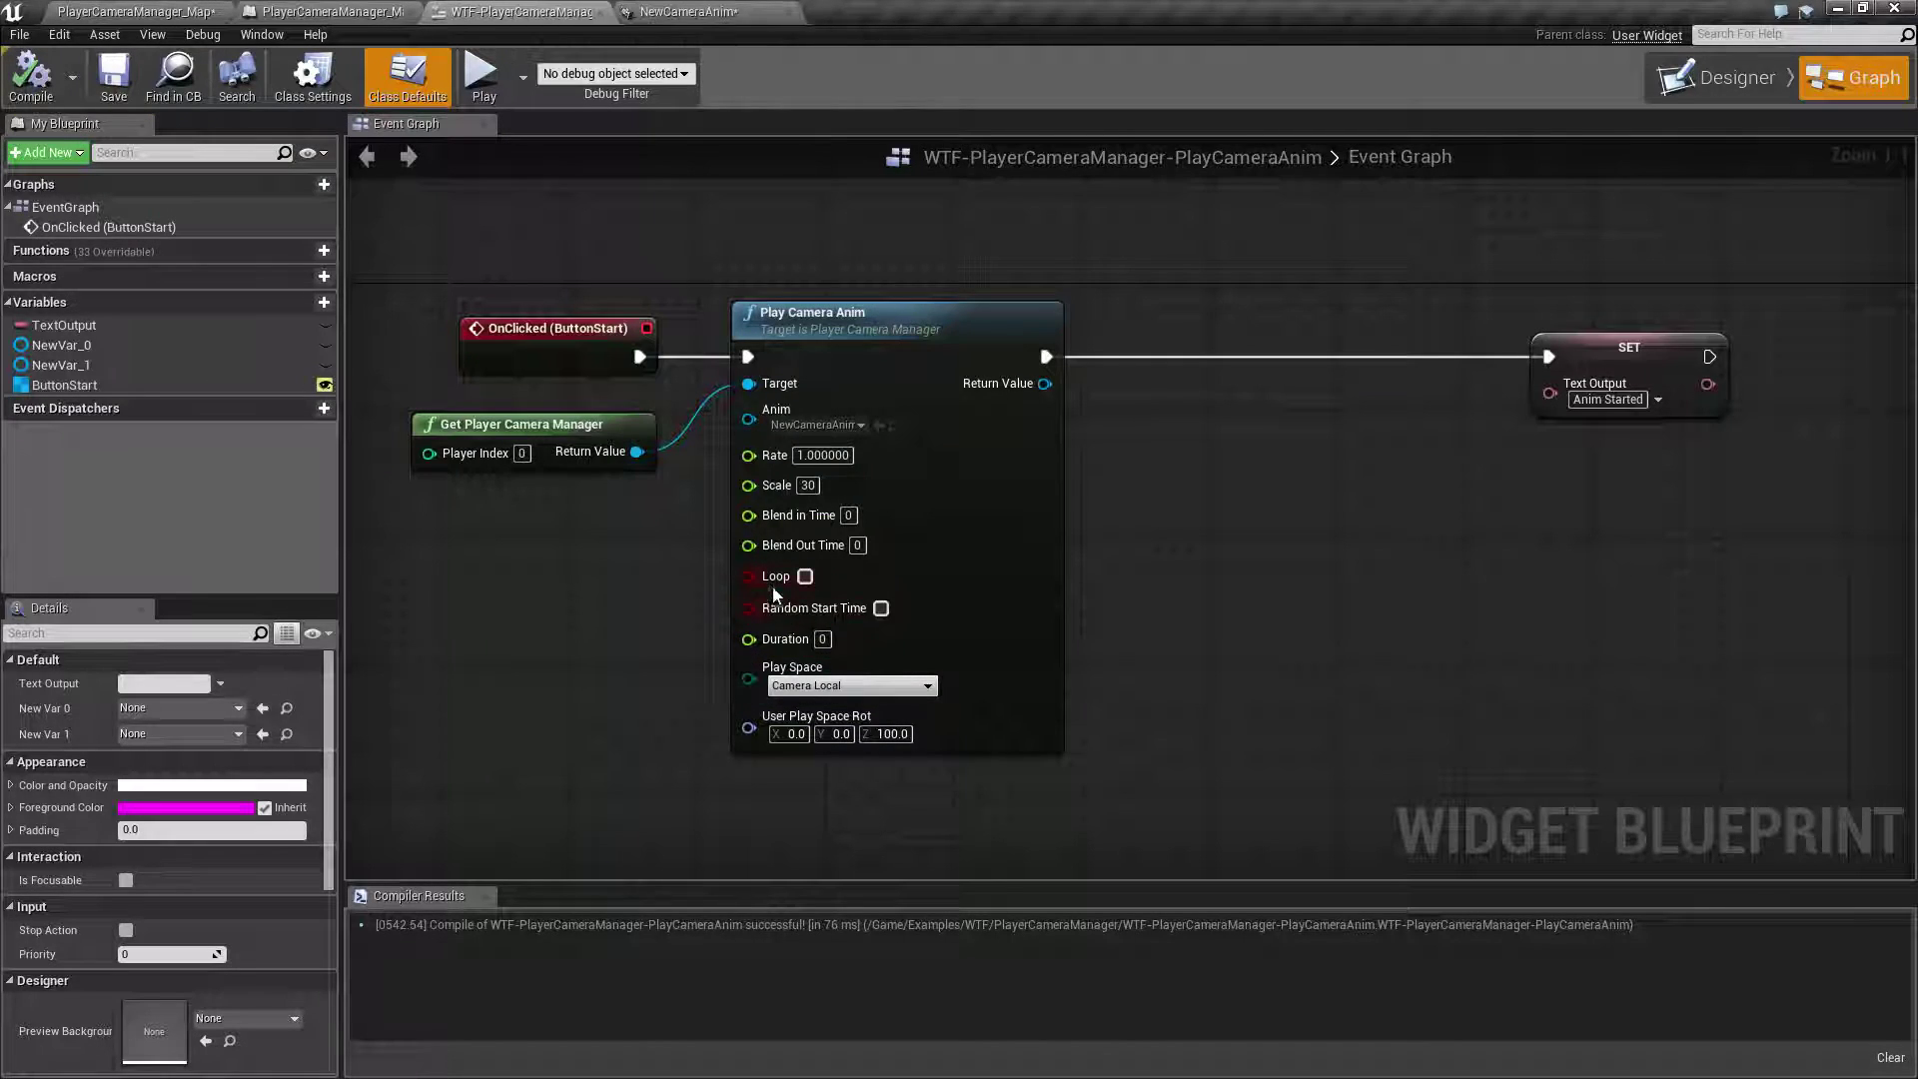
pyautogui.click(135, 12)
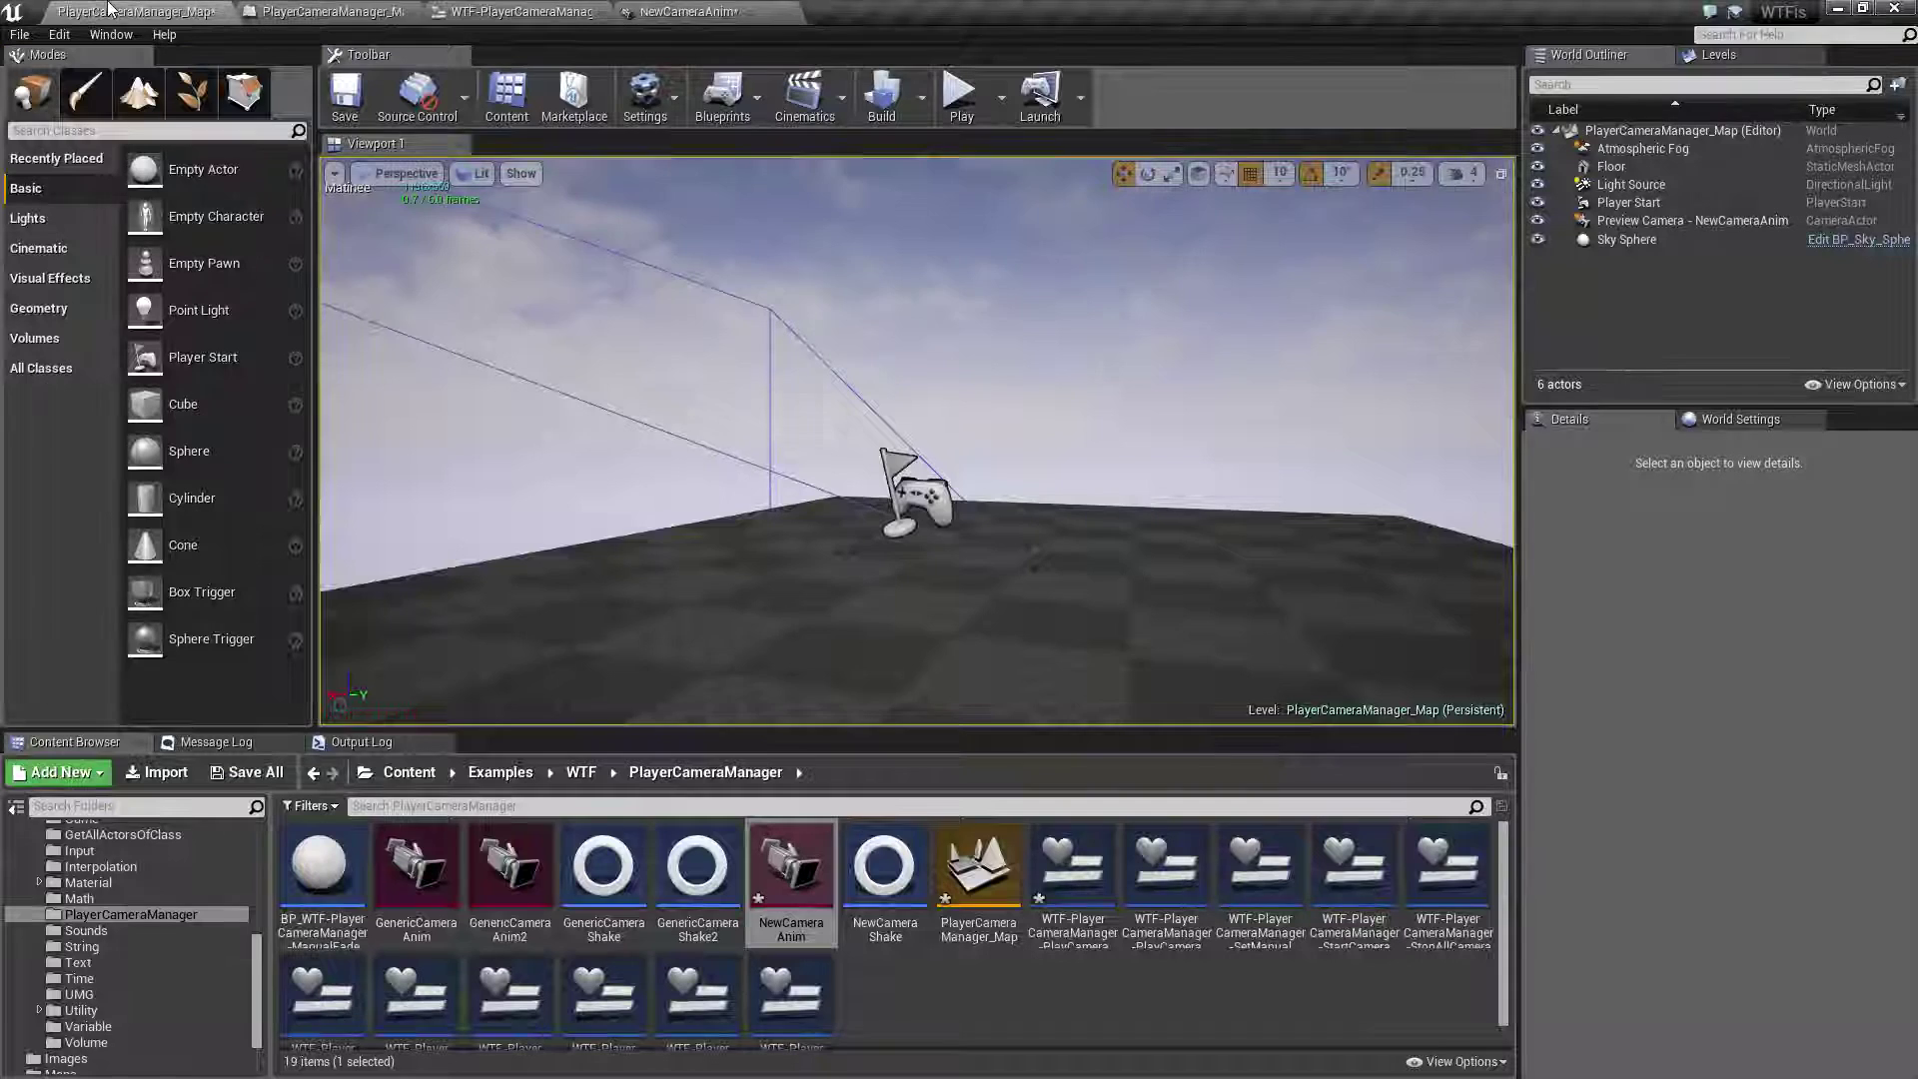
pyautogui.click(941, 97)
pyautogui.click(1032, 593)
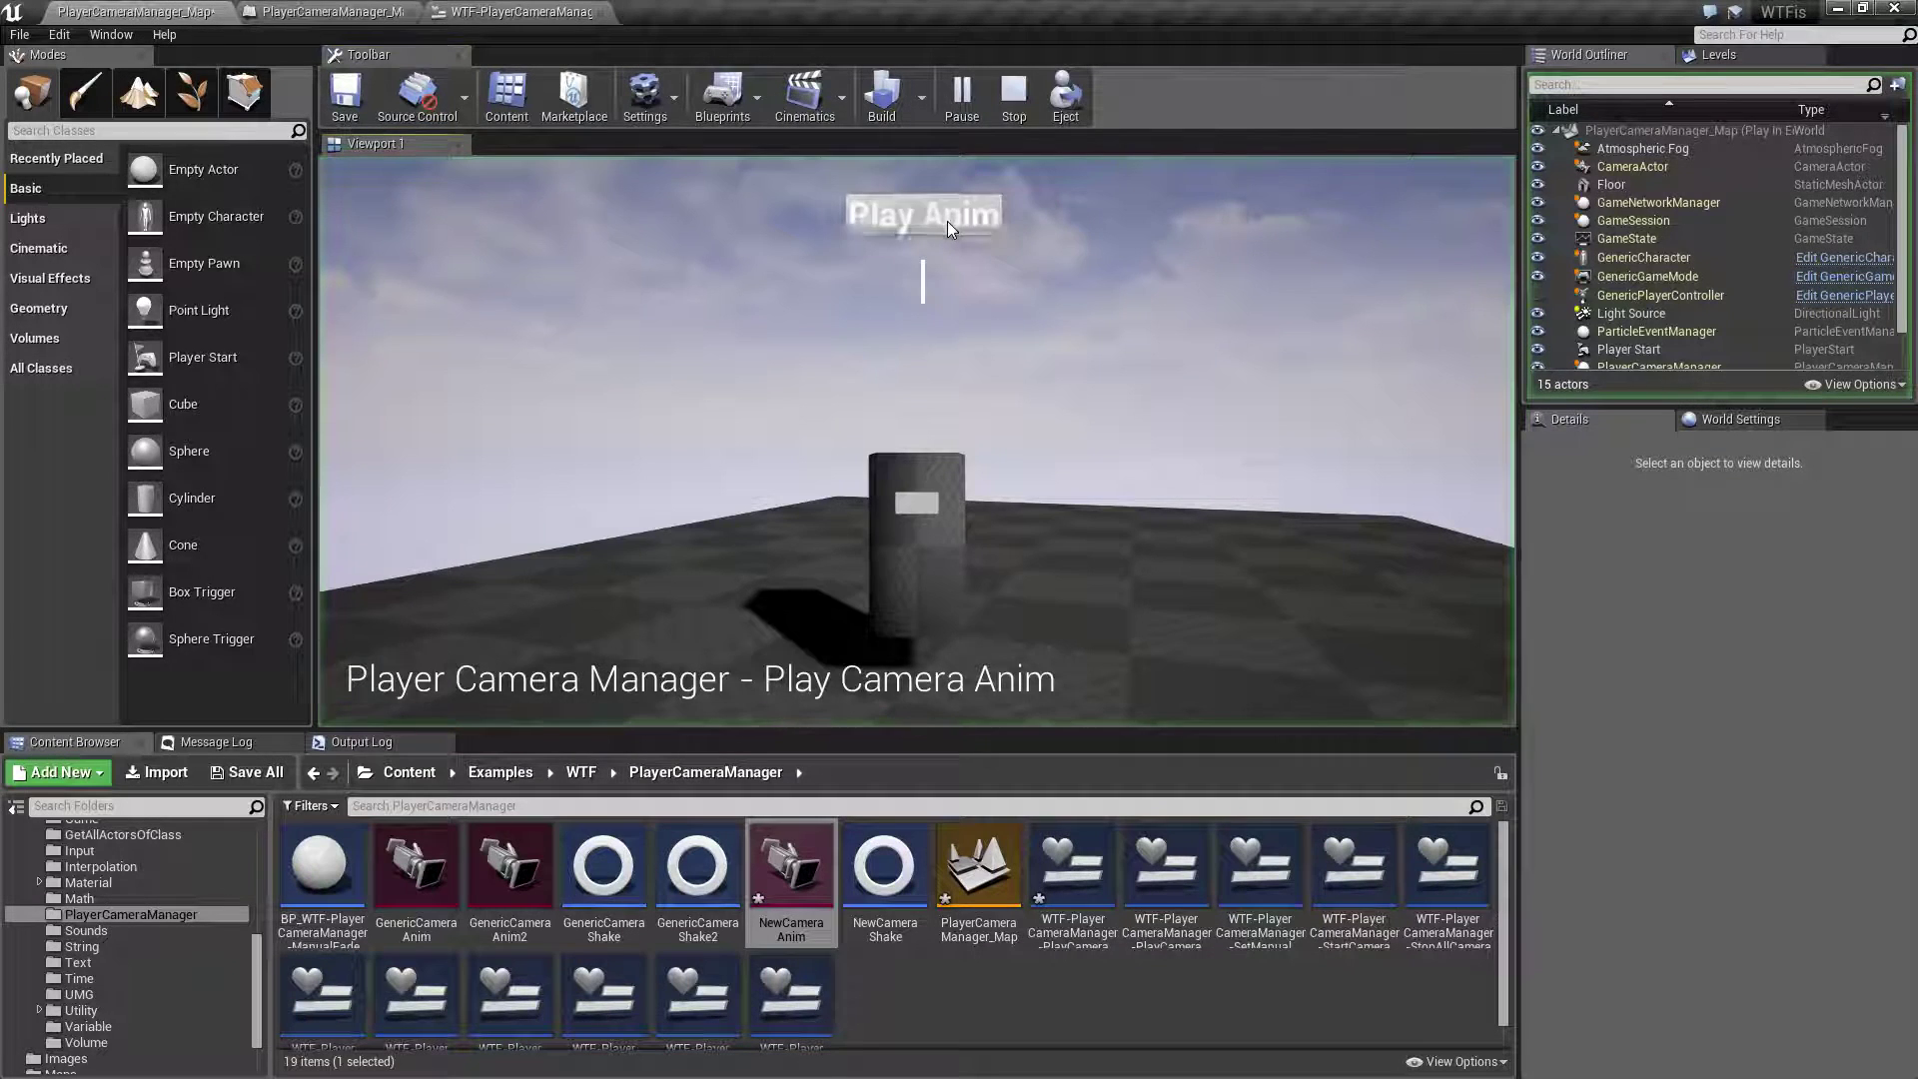
pyautogui.click(947, 220)
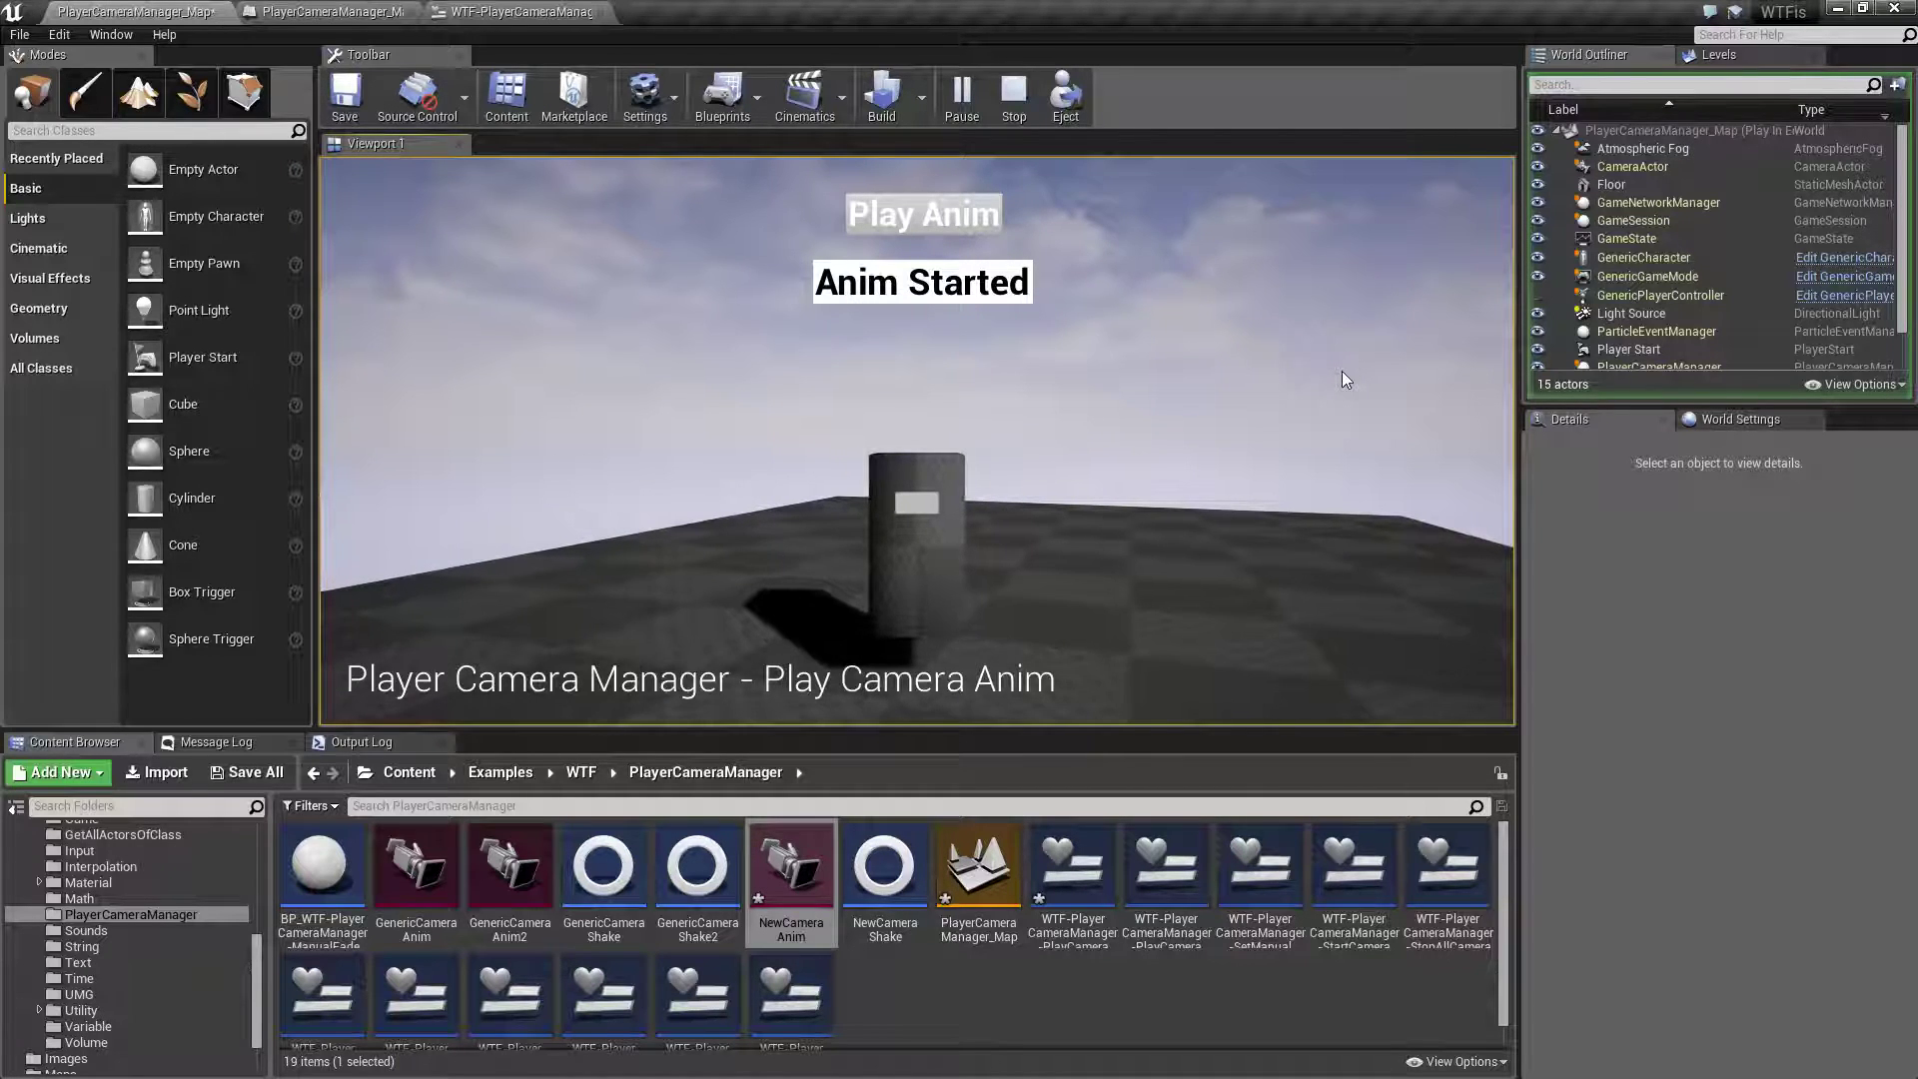
# - Stop the play session and return to the PlayerCameraManager_Map level editor
pyautogui.click(1014, 95)
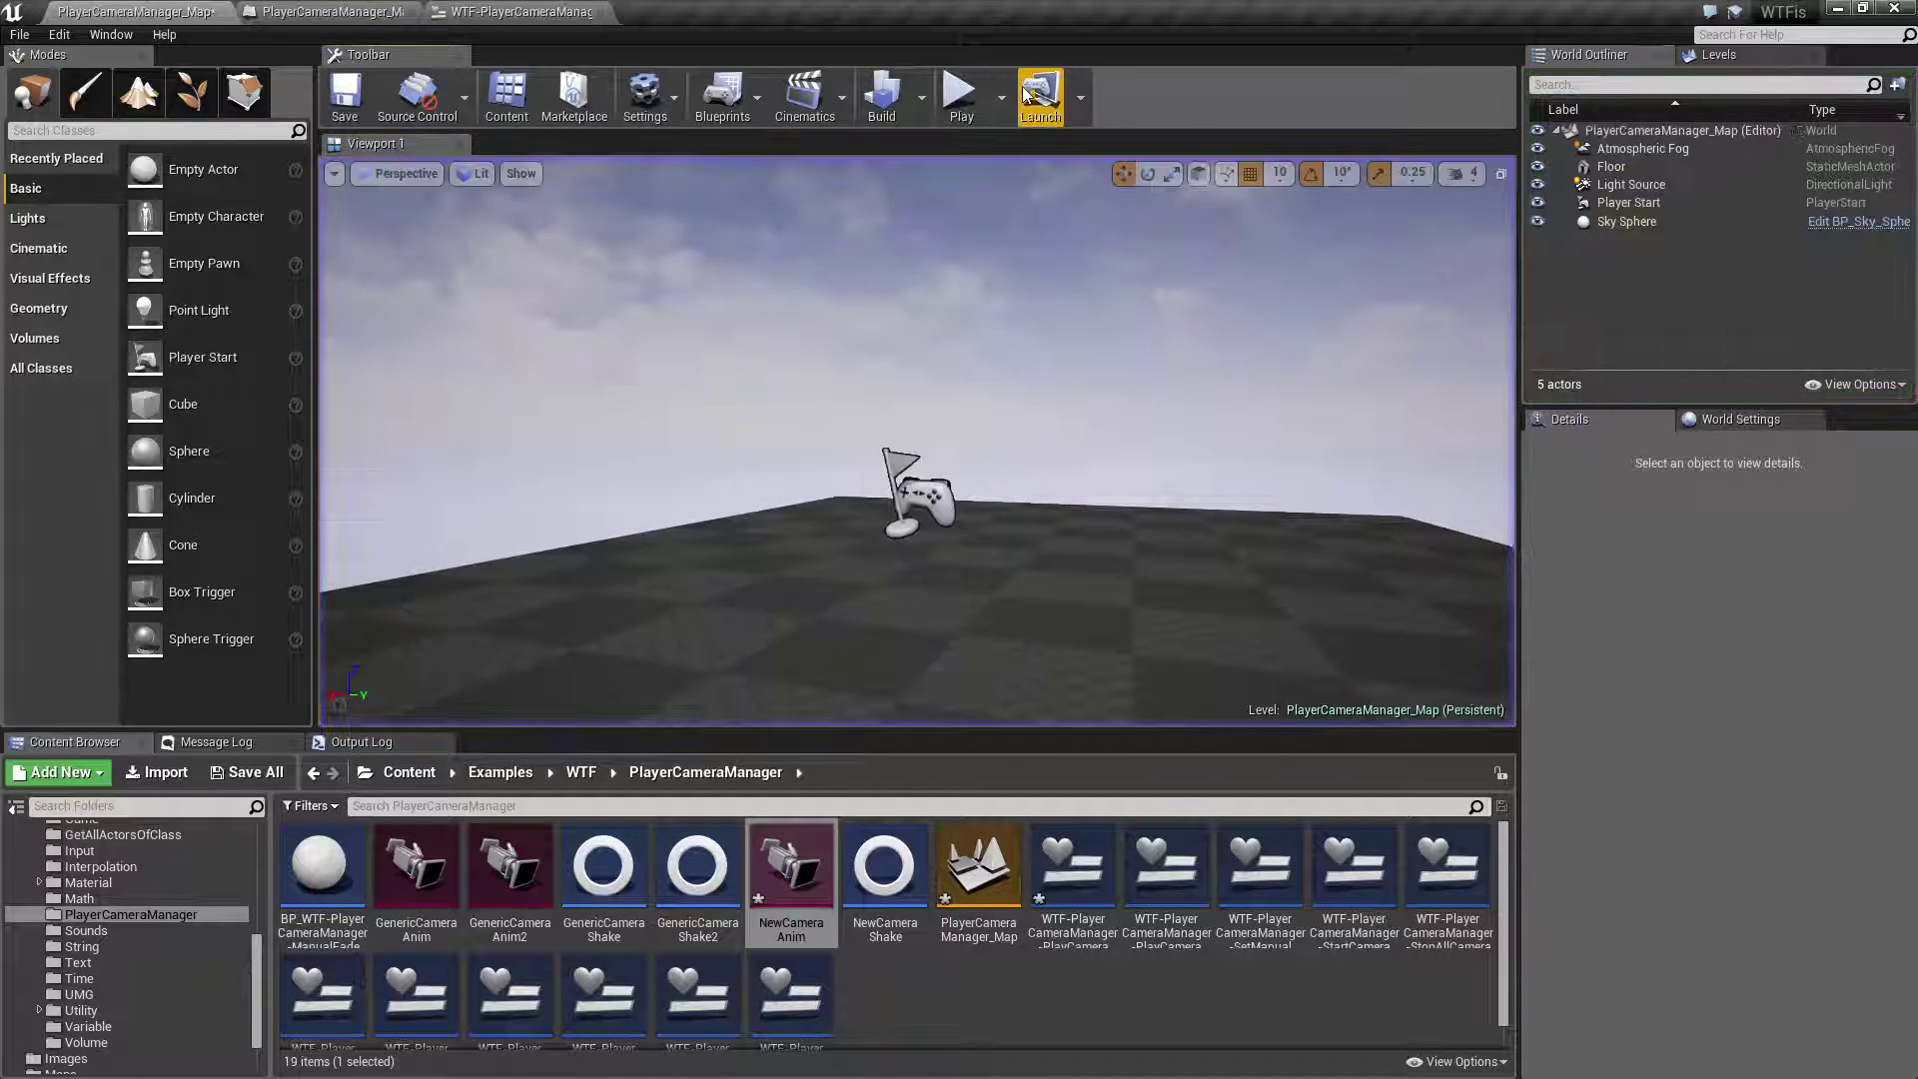
pyautogui.click(520, 11)
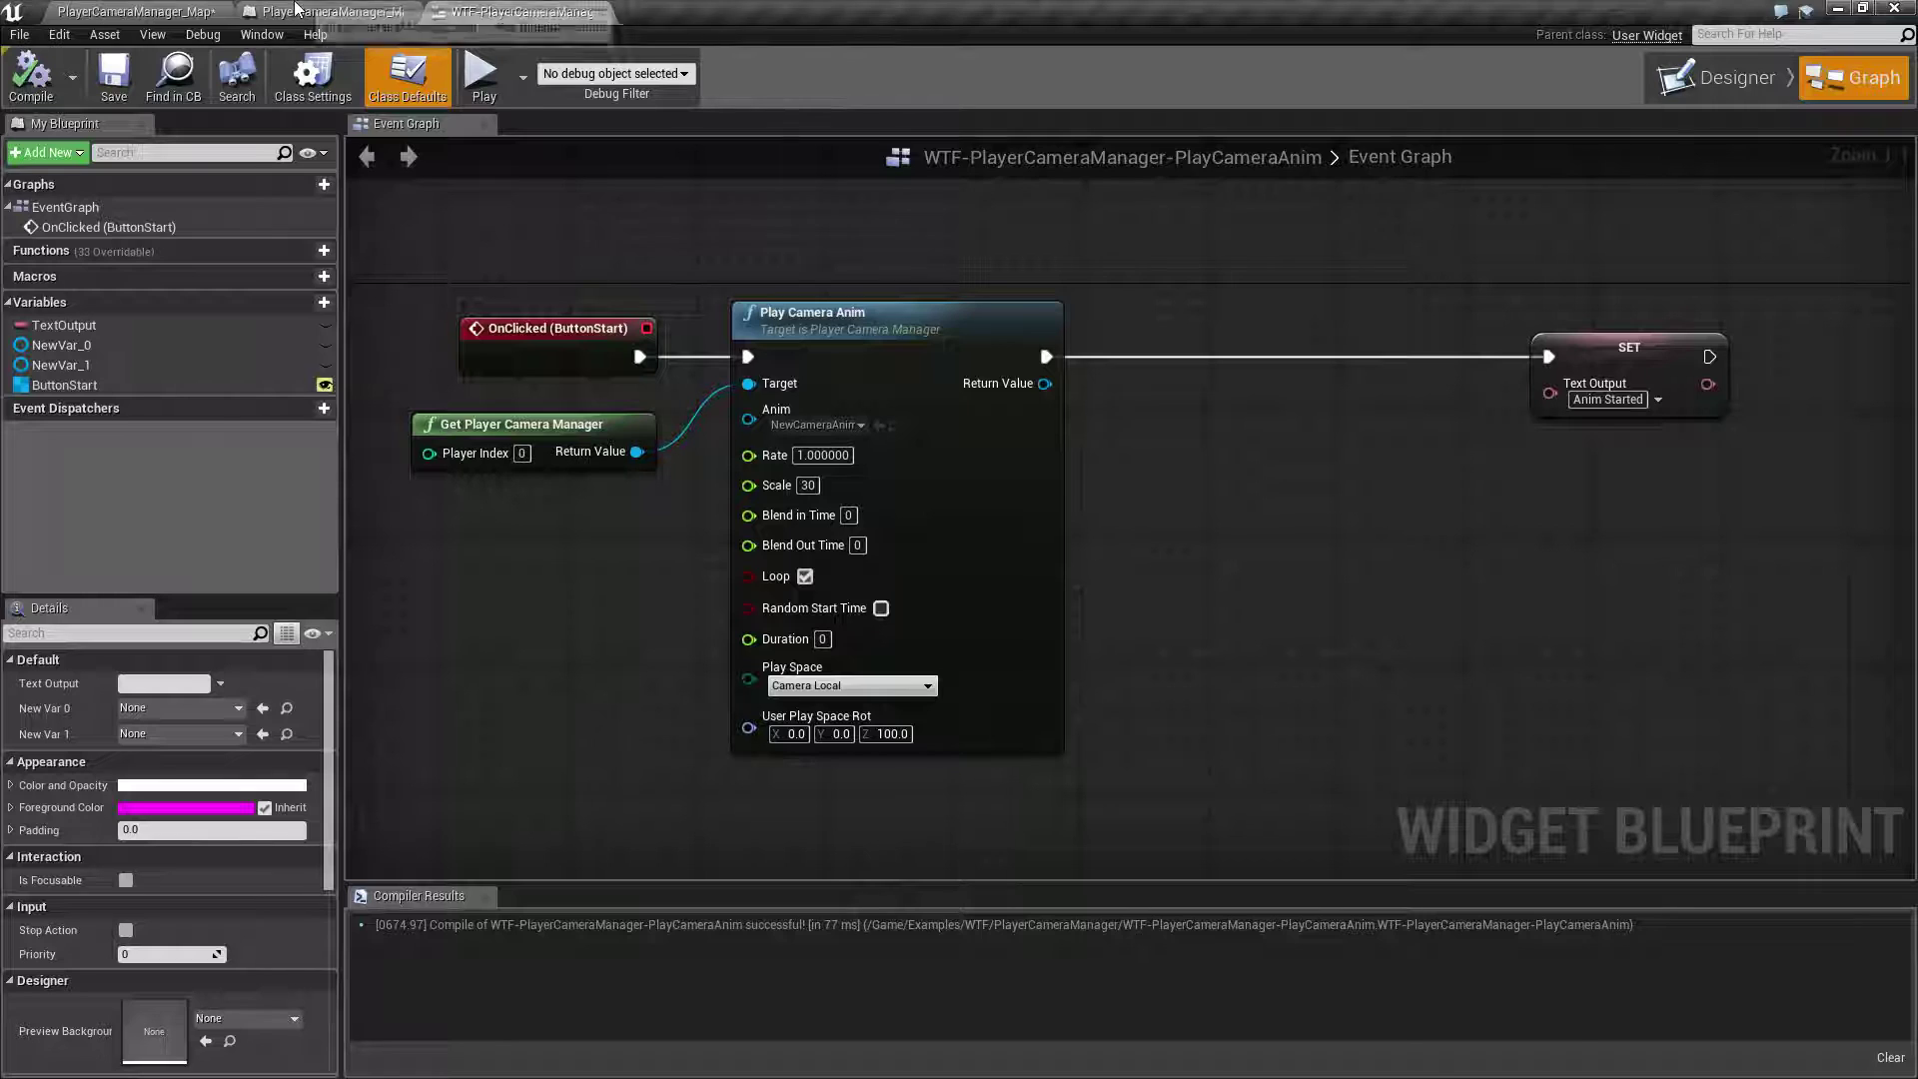
pyautogui.click(299, 11)
pyautogui.click(188, 9)
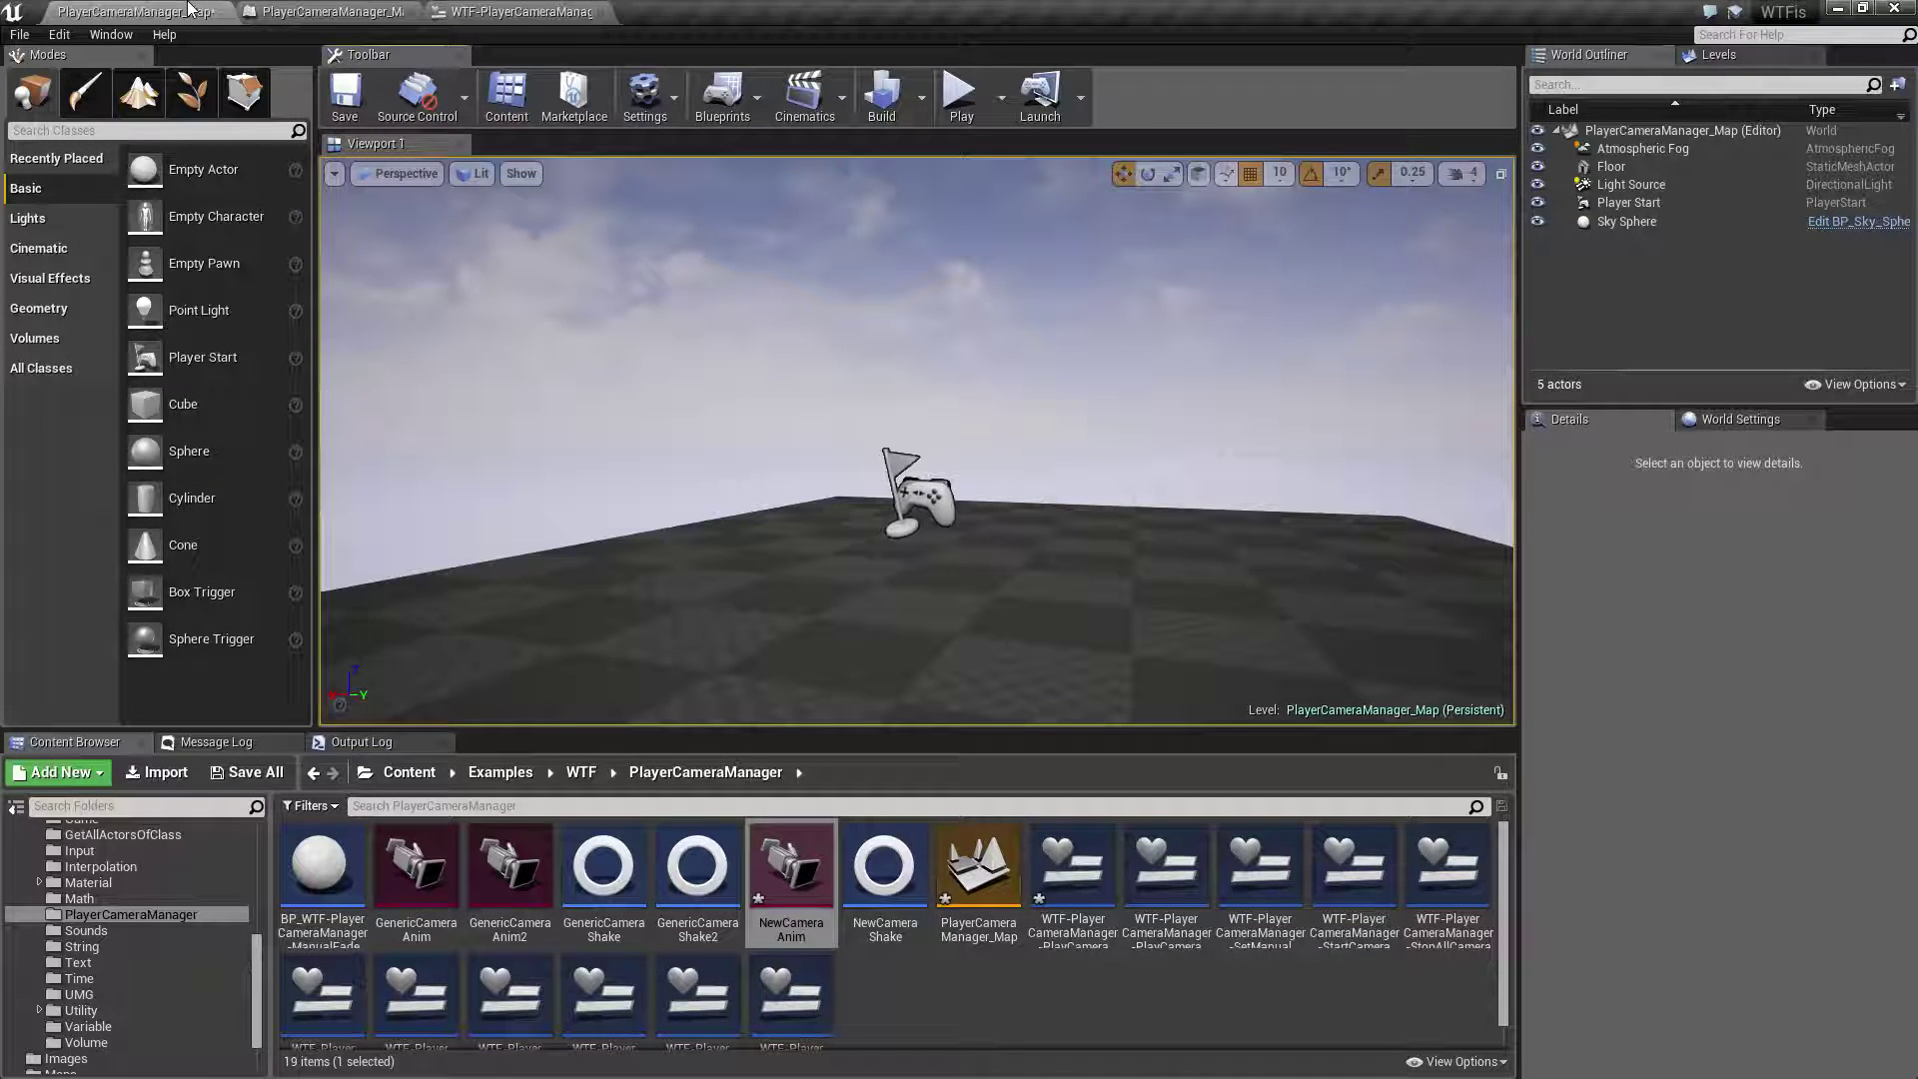